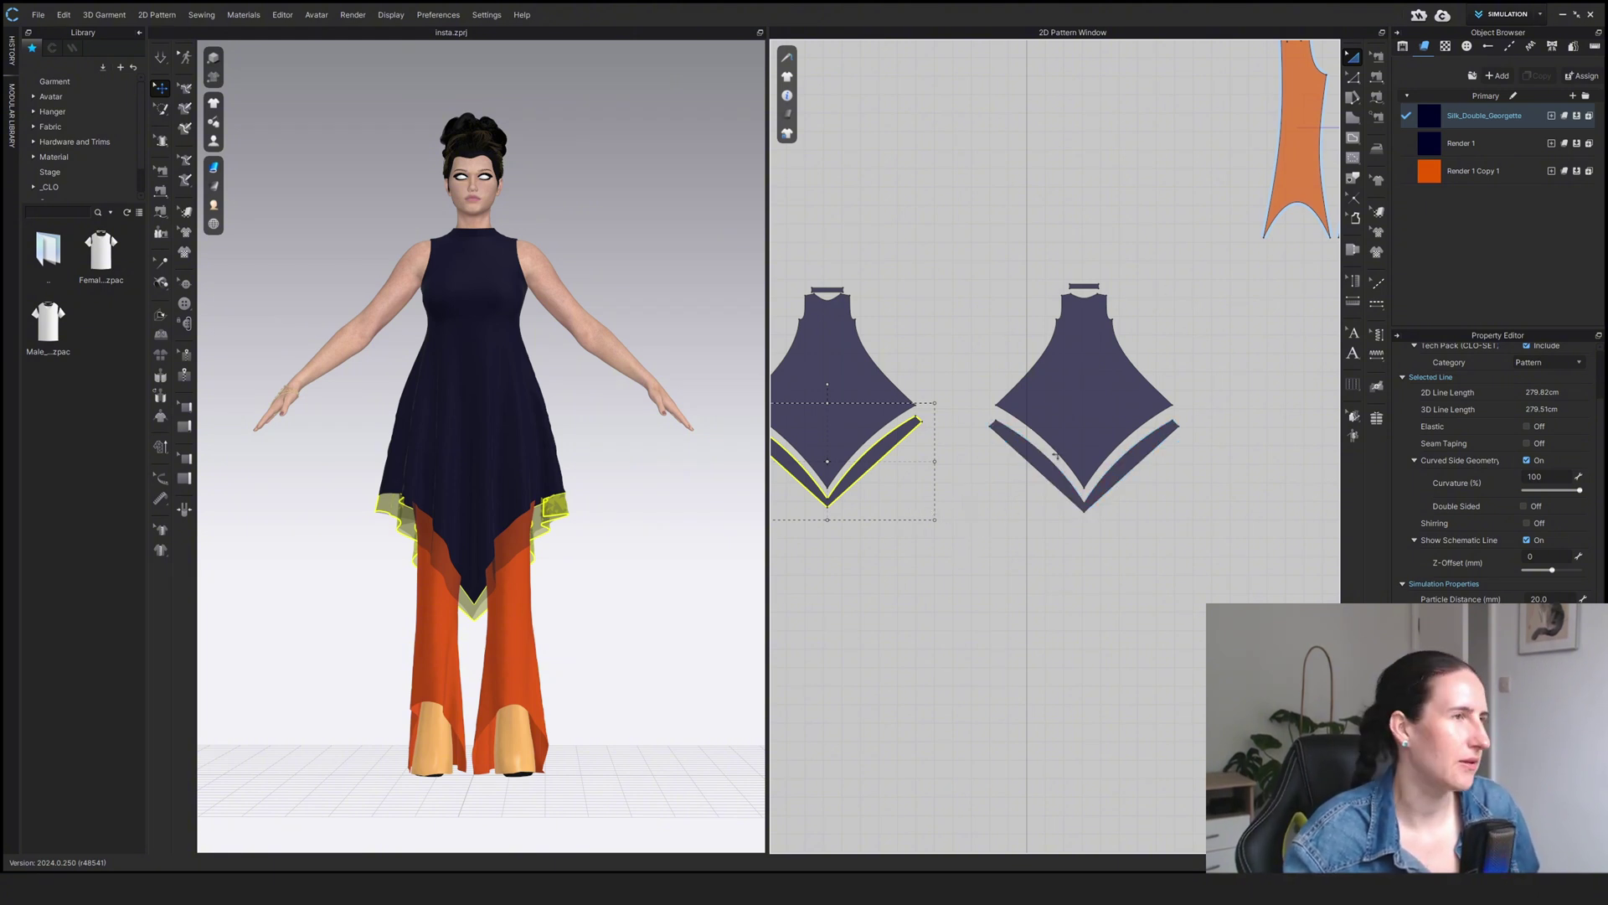
# - Zoom out the 2D Pattern Window to show every piece and open the SIMULATION mode dropdown
pyautogui.scroll(-5, 989, 381)
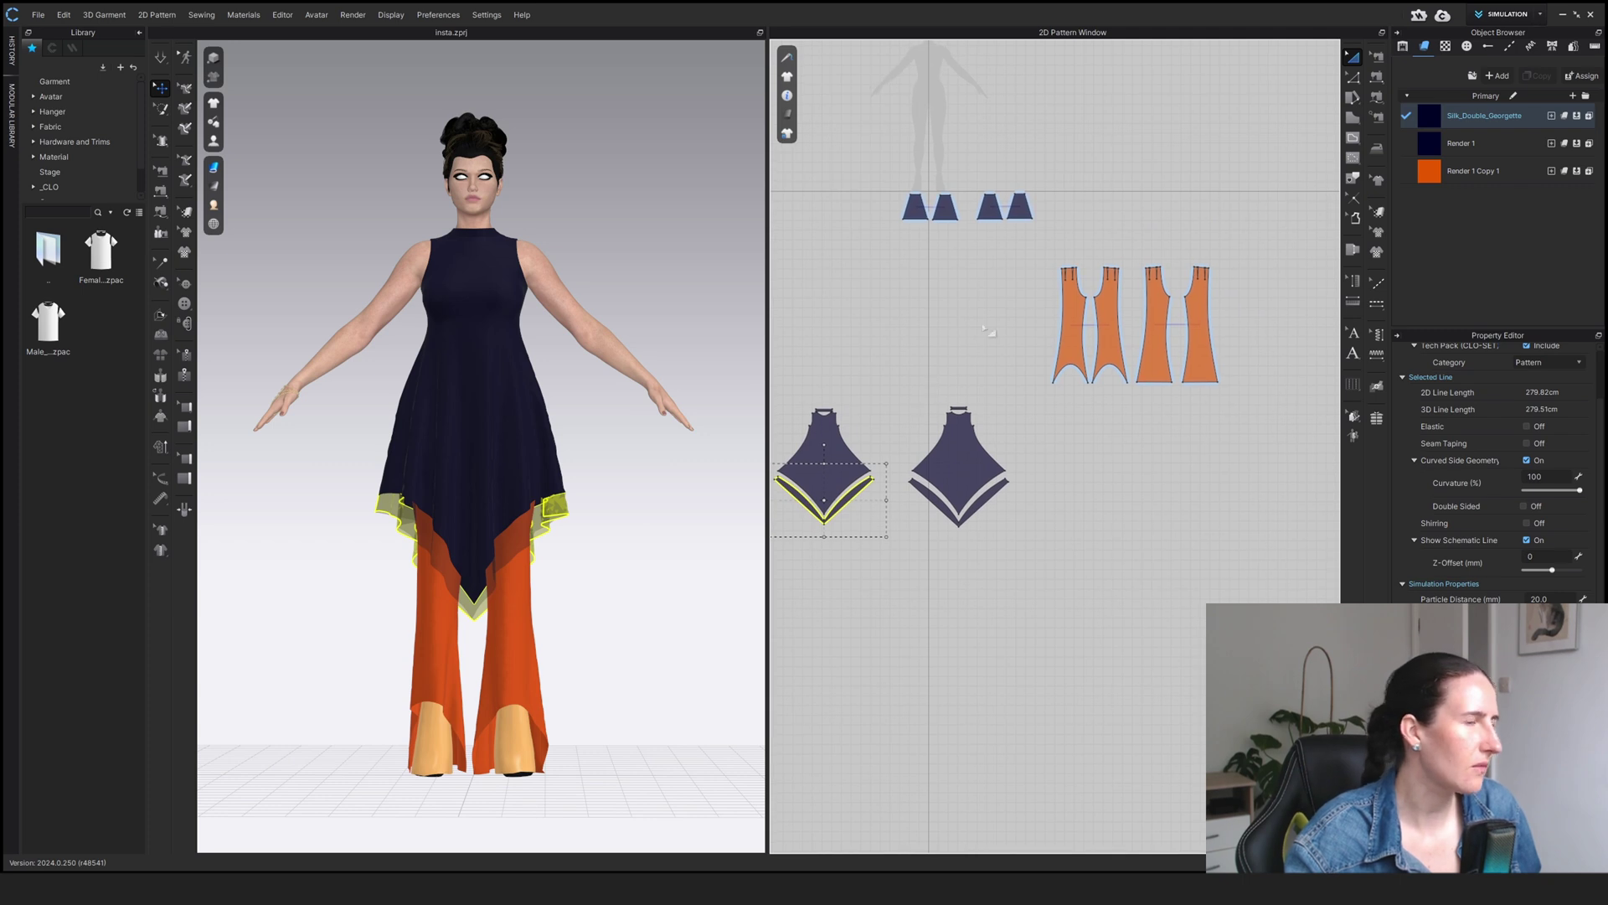
pyautogui.click(1508, 15)
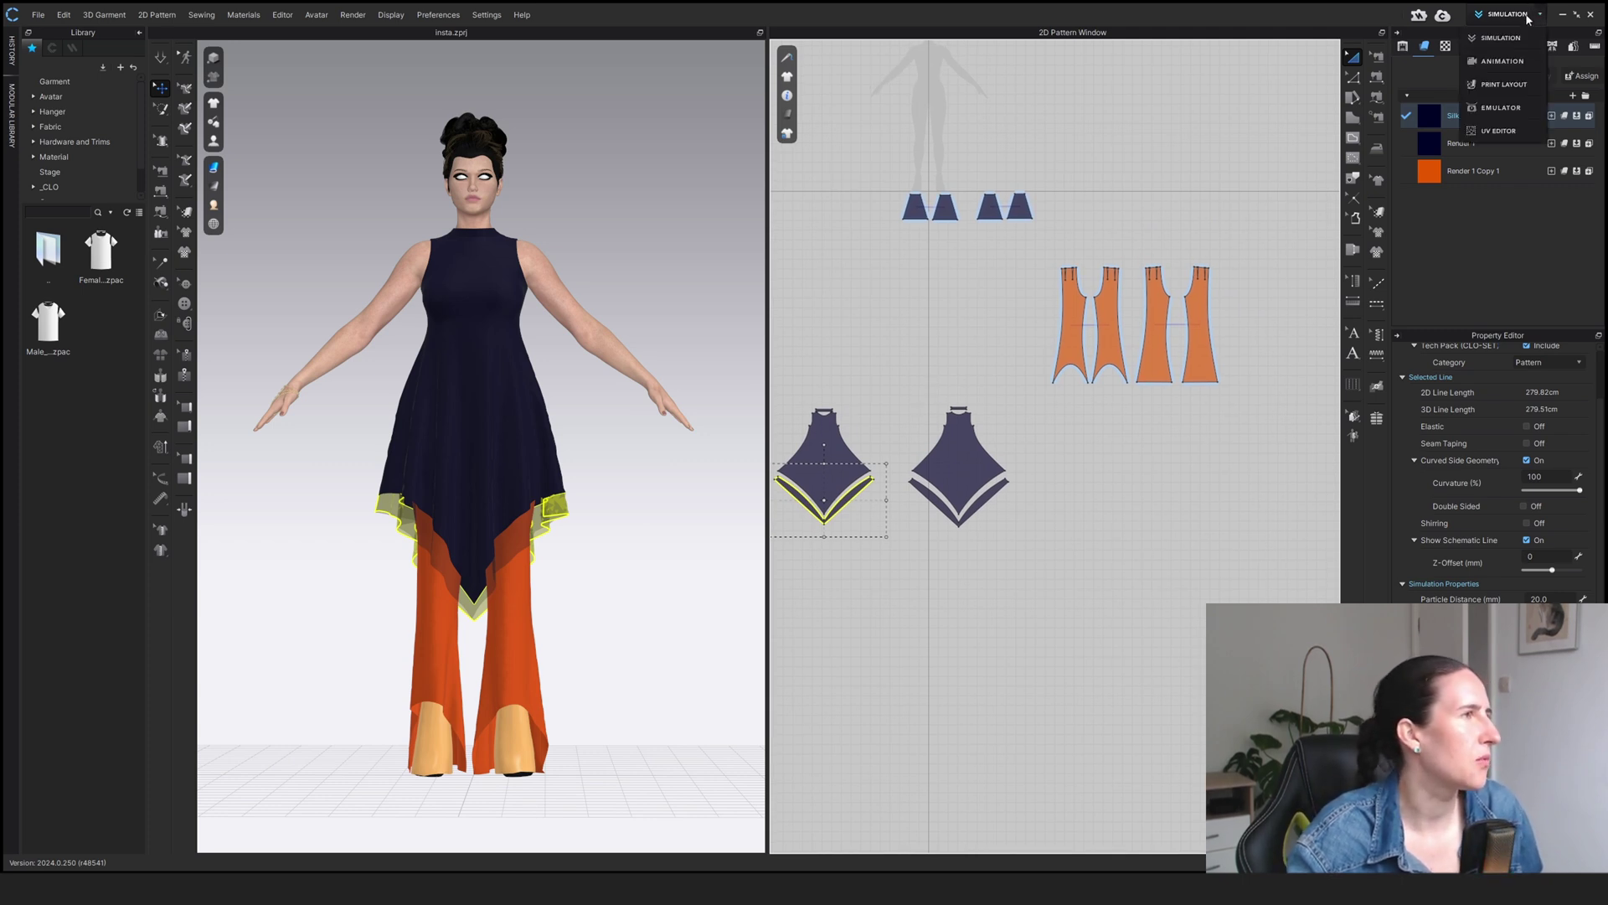
# - Switch to the UV EDITOR workspace and zoom in on the centred trouser UV pieces
pyautogui.click(1497, 131)
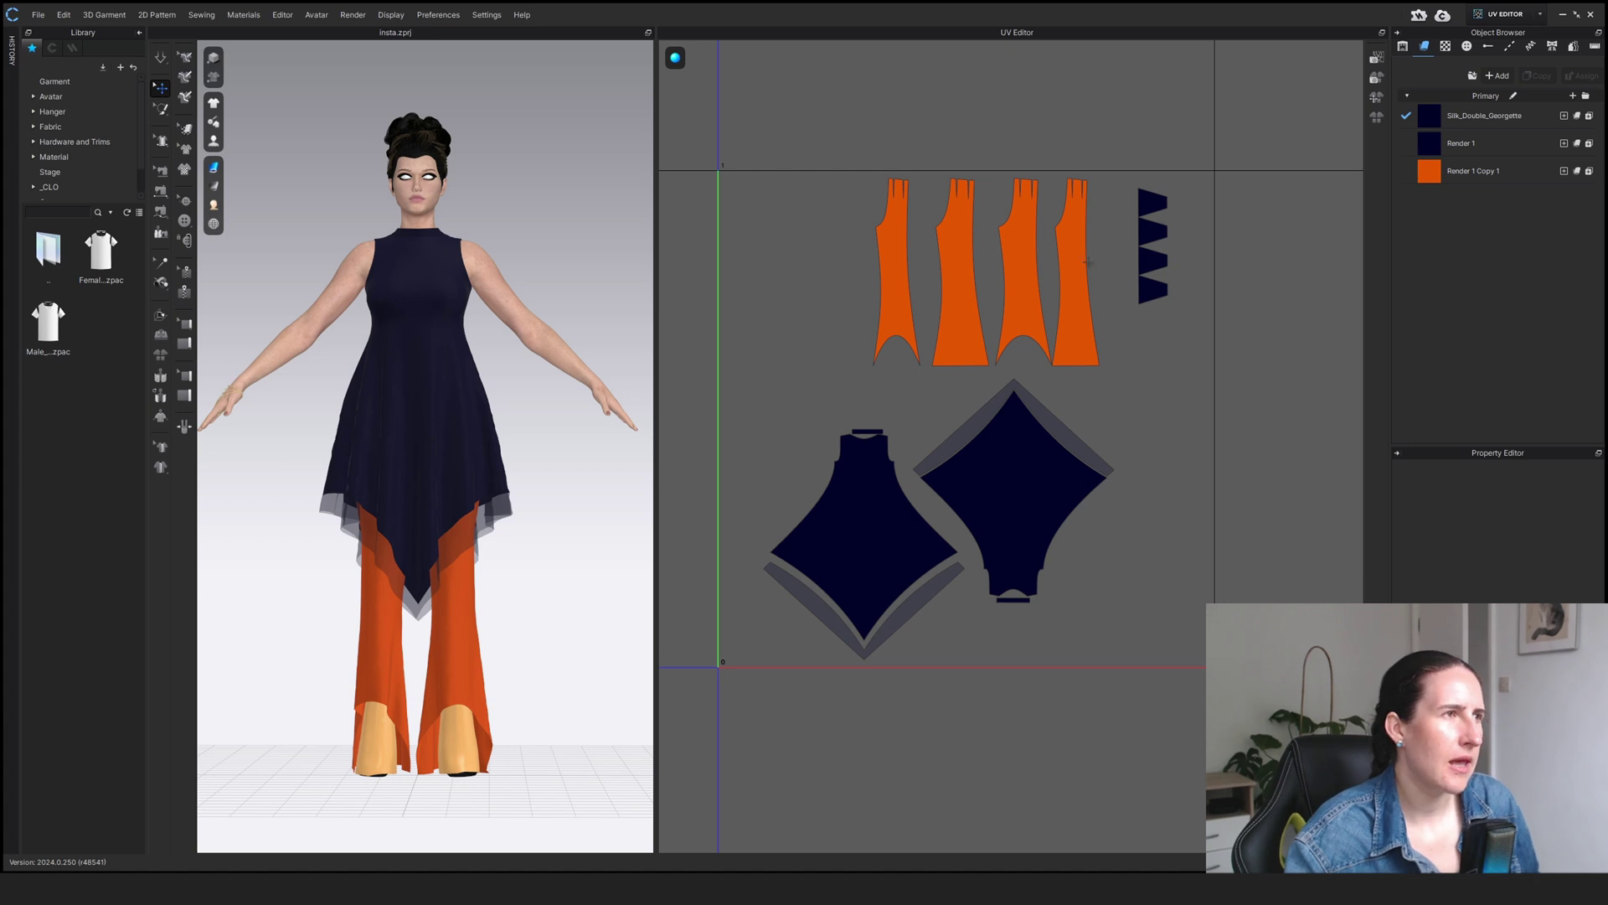
pyautogui.scroll(1, 930, 274)
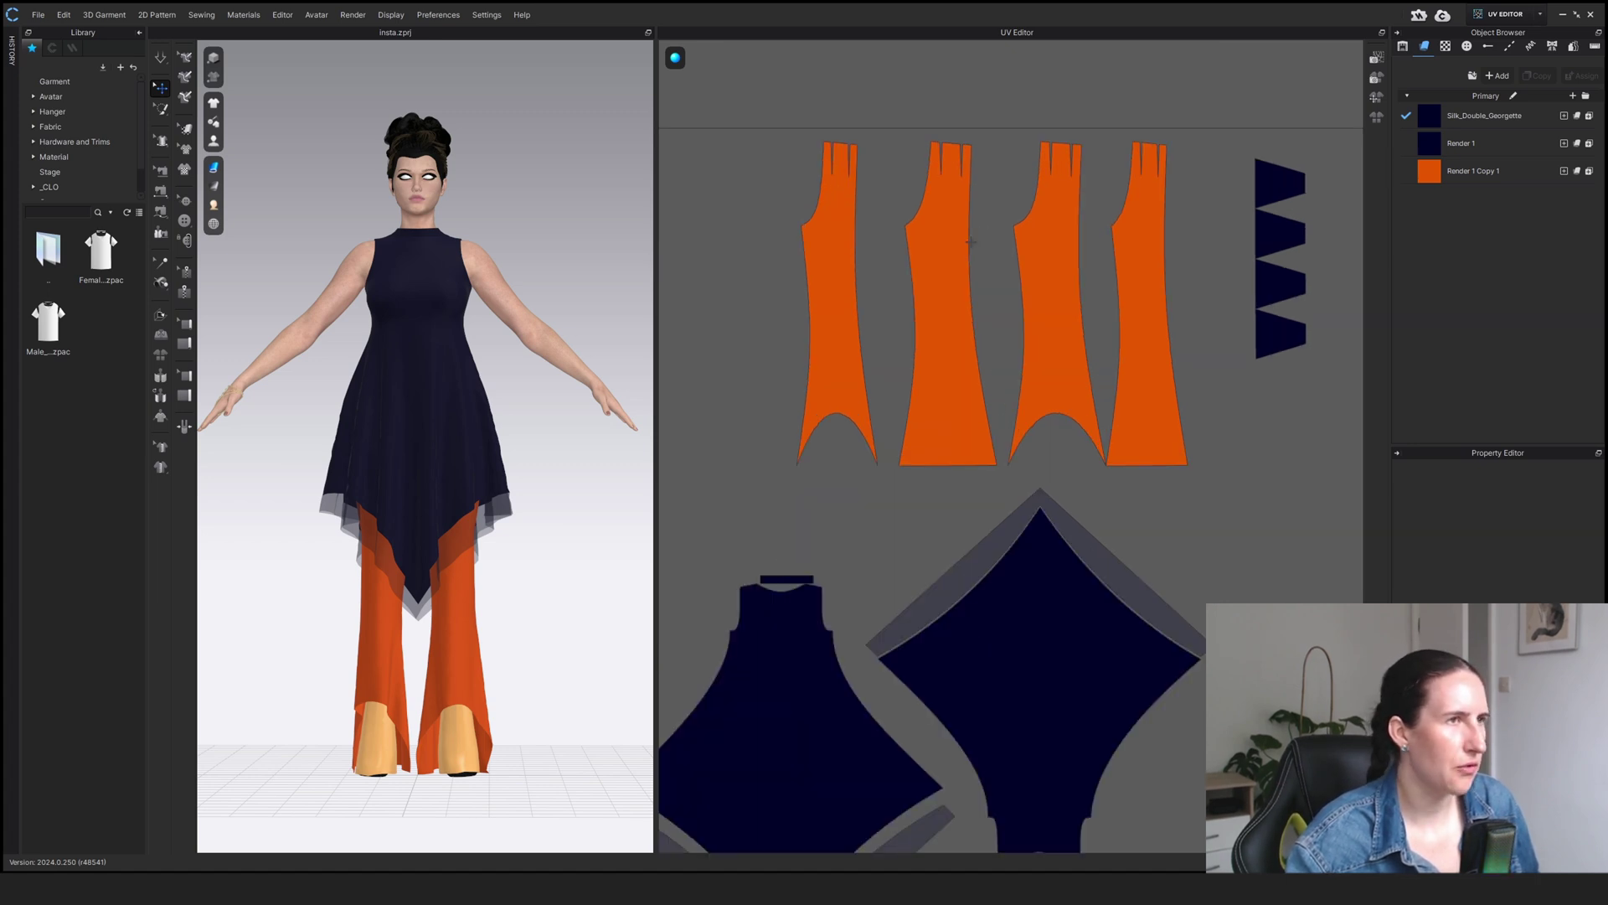
pyautogui.scroll(1, 964, 244)
pyautogui.moveTo(963, 244); pyautogui.dragTo(949, 351, button='middle')
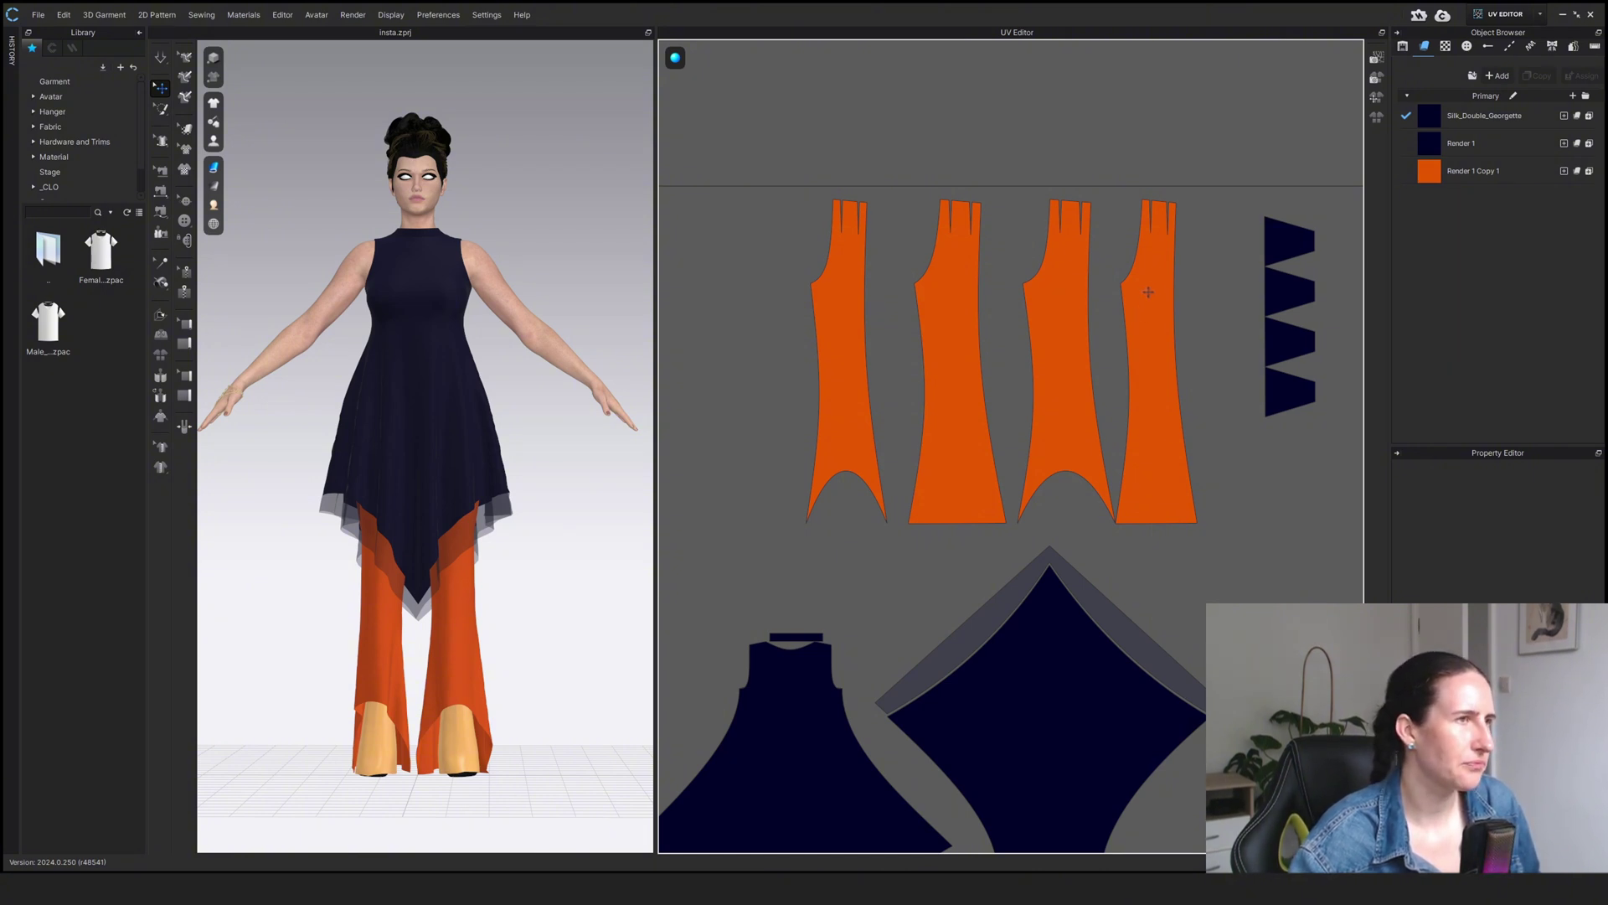
# - Drag the fourth trouser UV piece onto the second and back off, leaving four pieces side by side
pyautogui.click(953, 264)
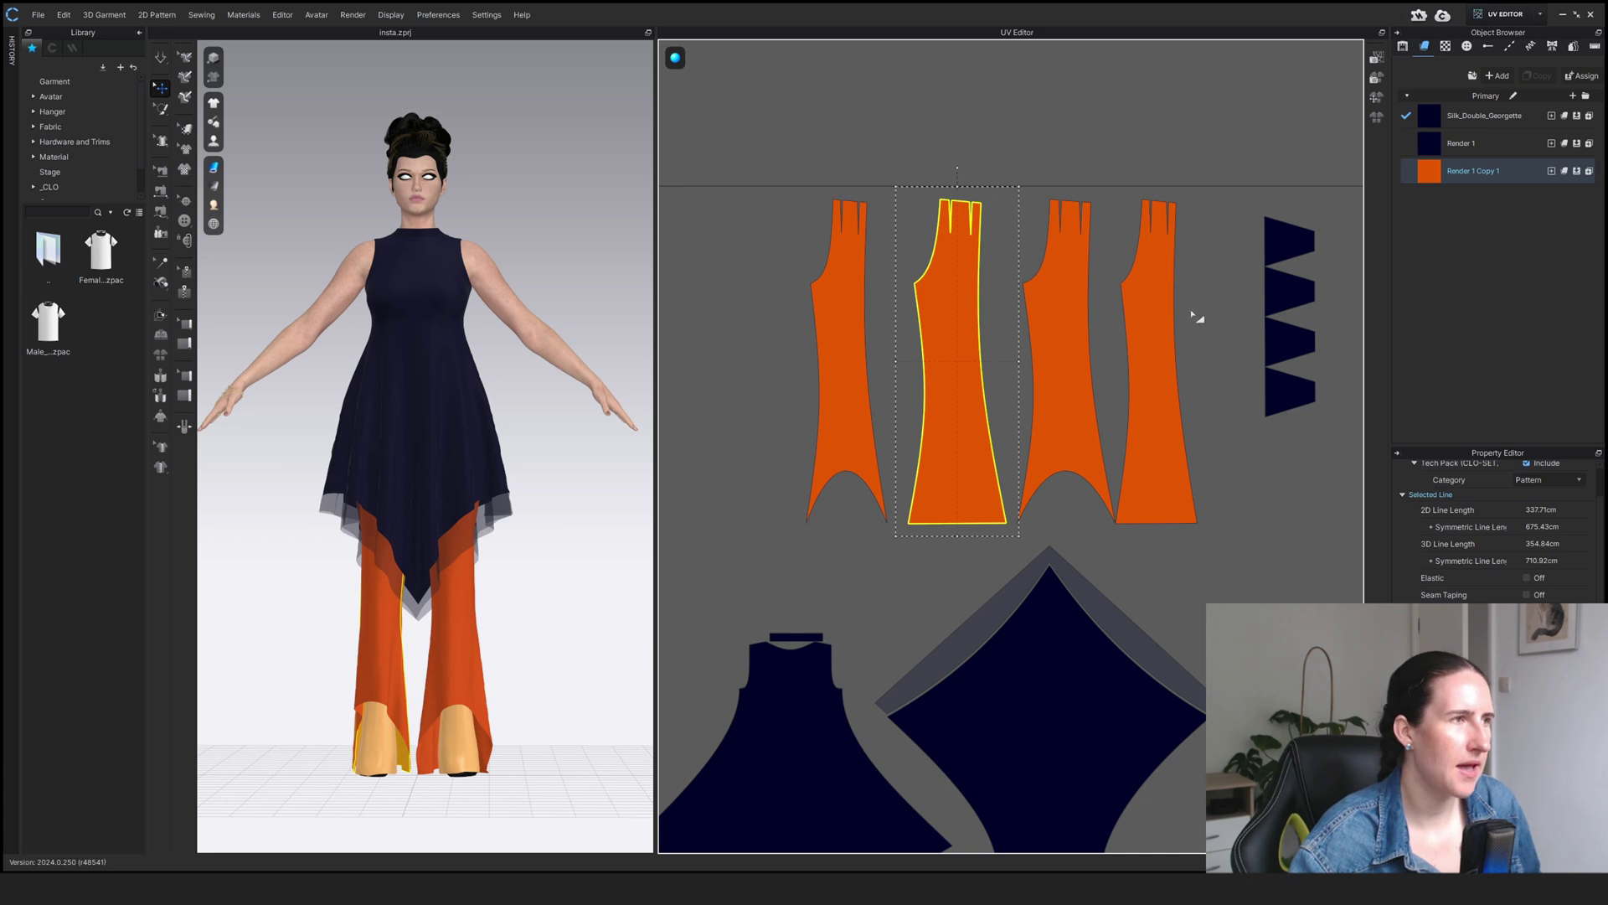
pyautogui.click(1157, 313)
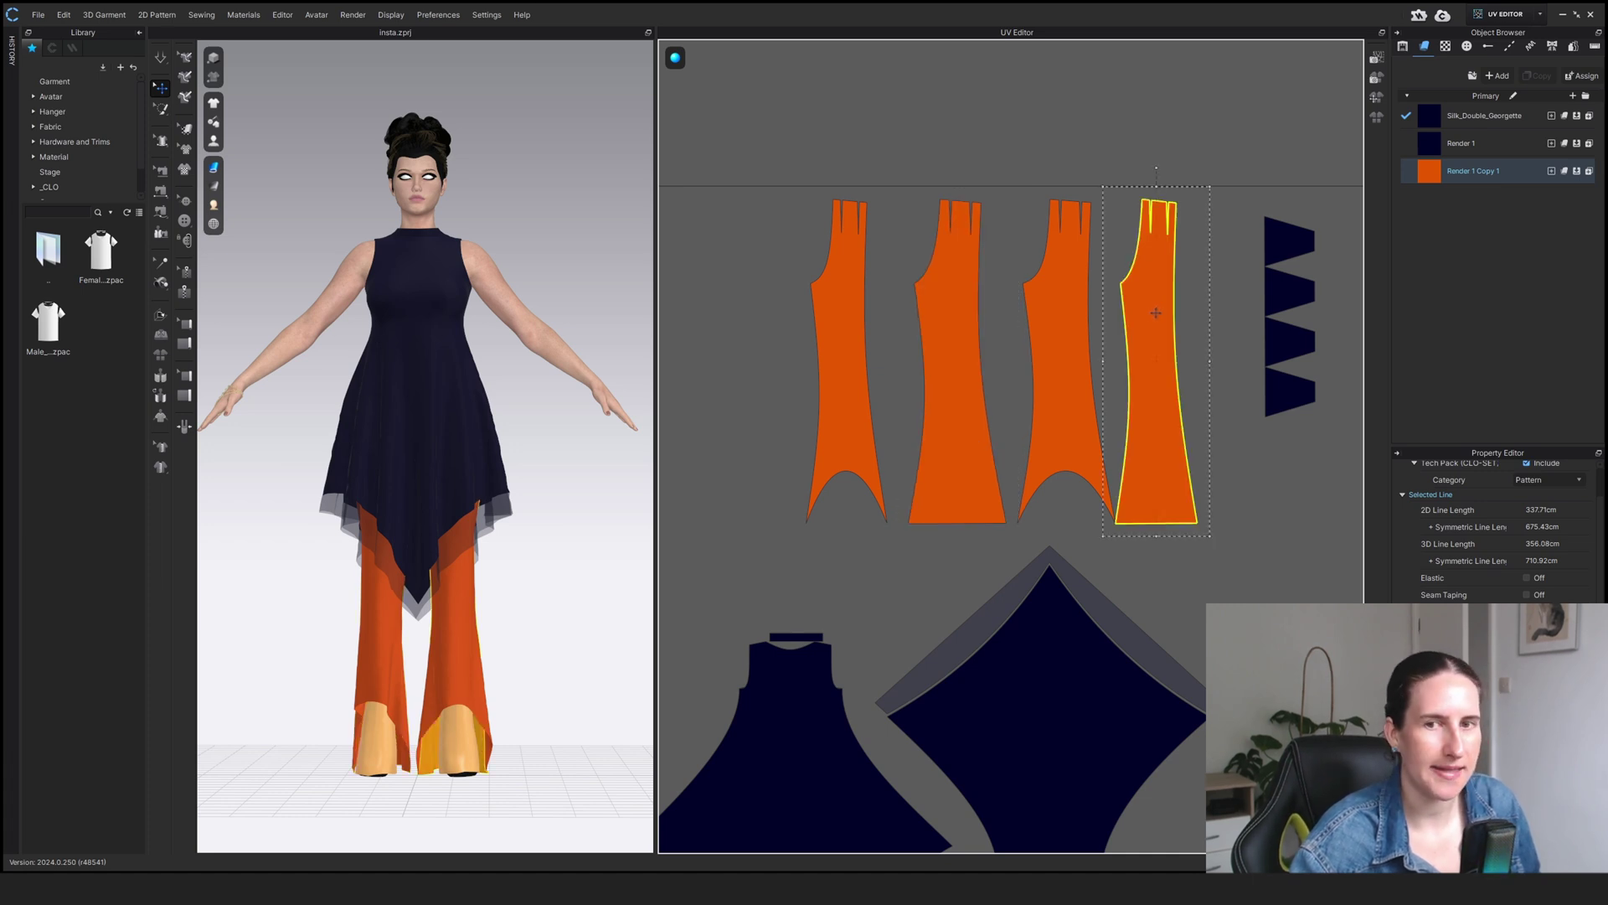
pyautogui.moveTo(1157, 313); pyautogui.dragTo(951, 322)
pyautogui.scroll(2, 952, 321)
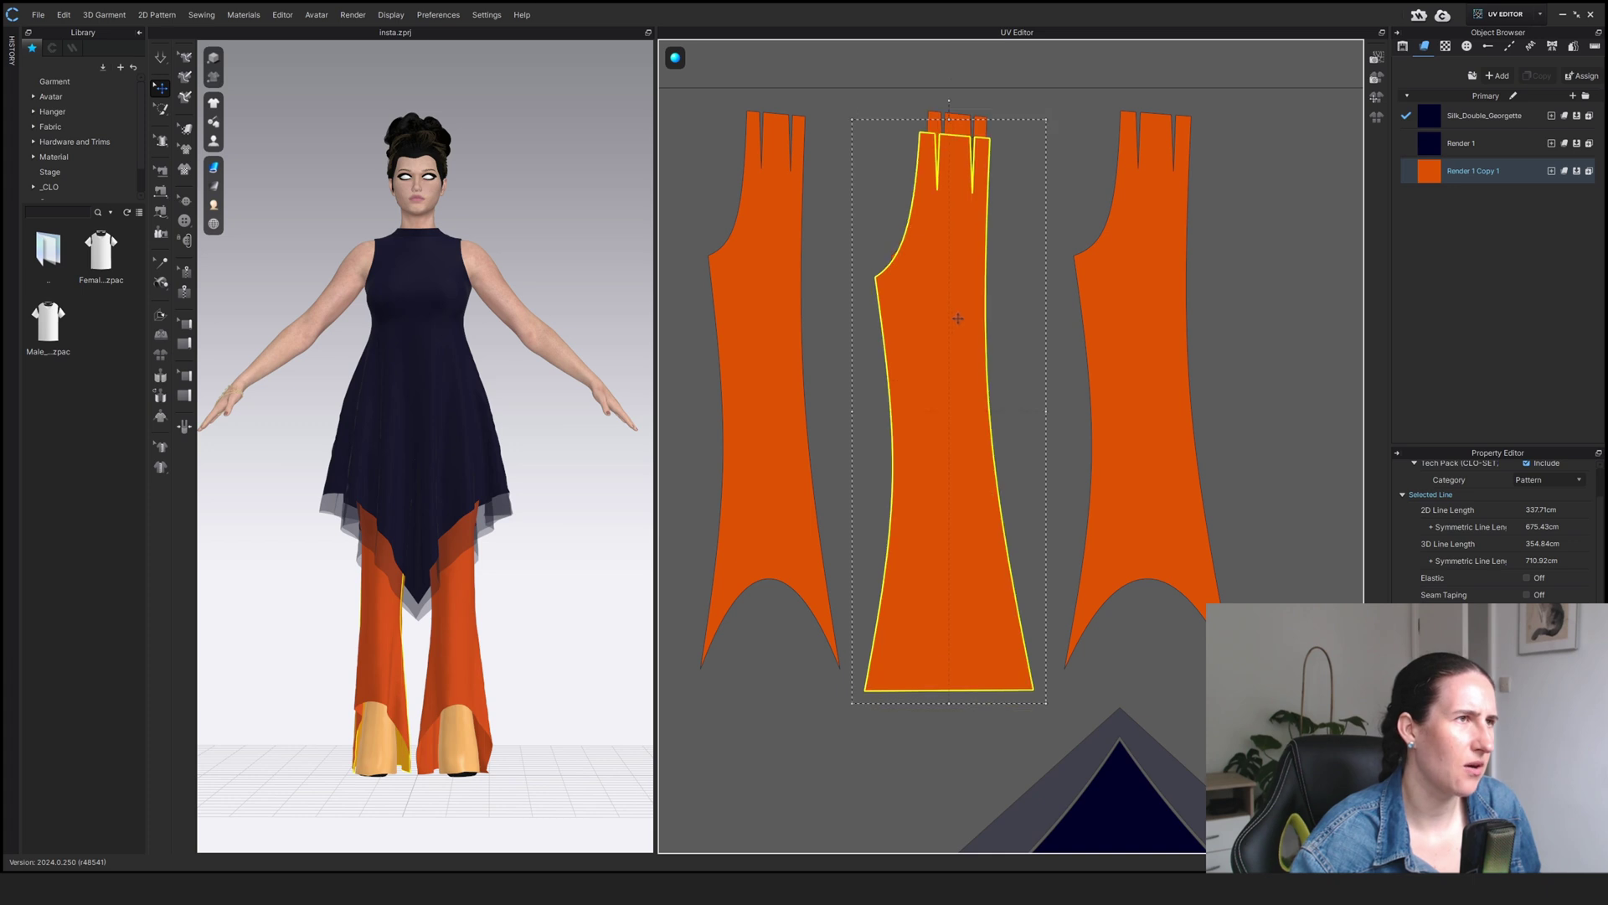
pyautogui.moveTo(957, 318); pyautogui.dragTo(1328, 316)
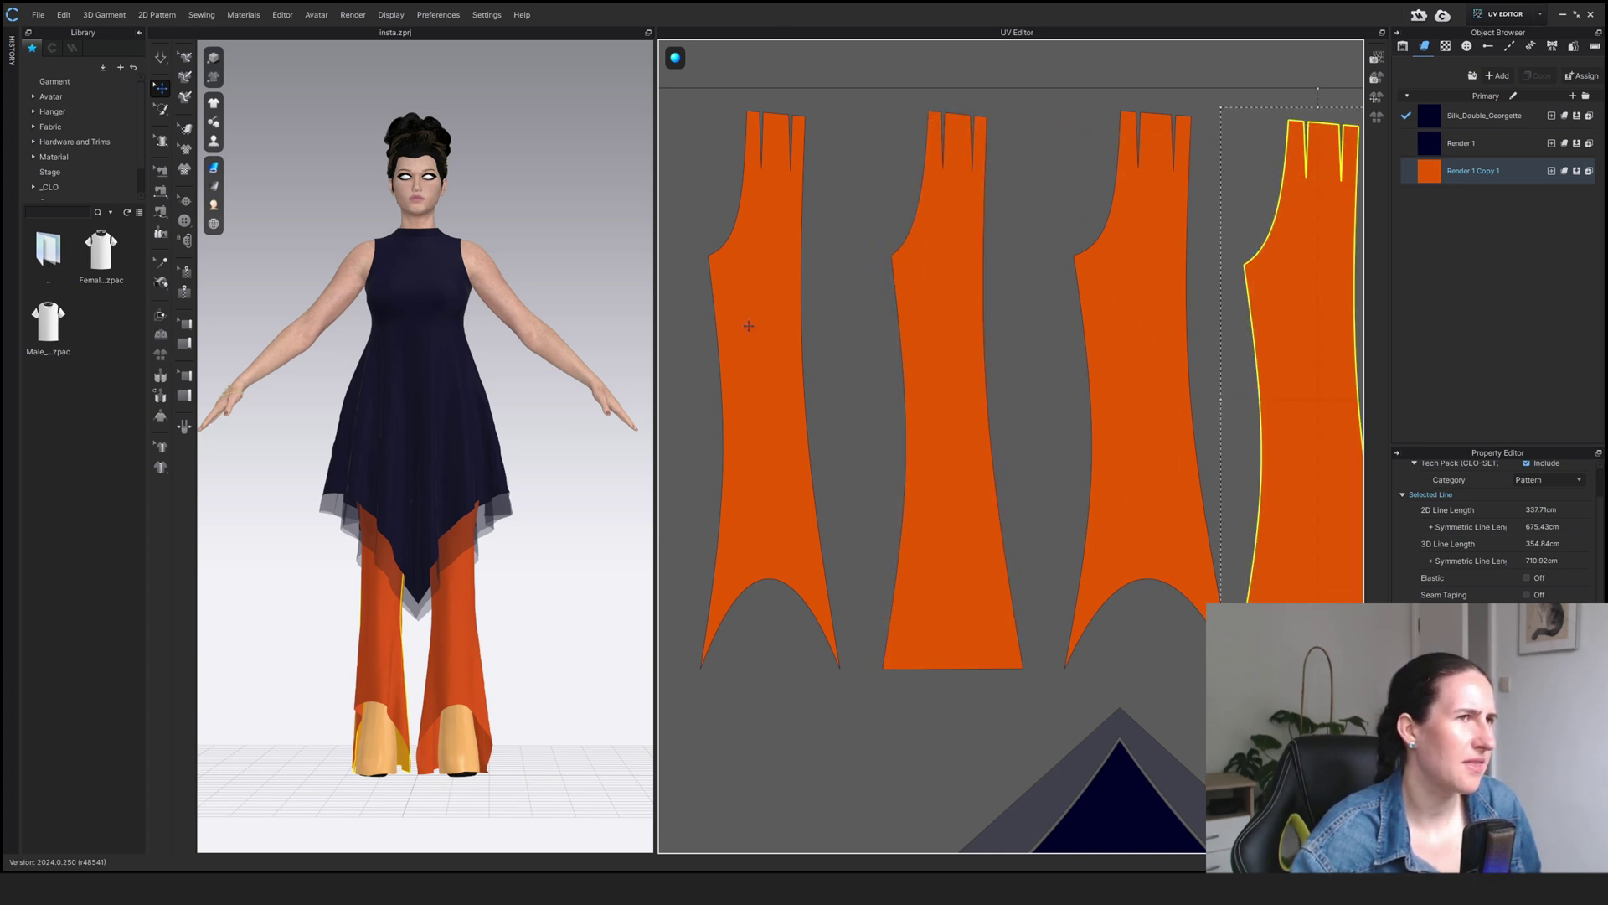
pyautogui.moveTo(749, 326)
pyautogui.mouseDown()
pyautogui.moveTo(1206, 327)
pyautogui.moveTo(768, 329)
pyautogui.mouseUp()
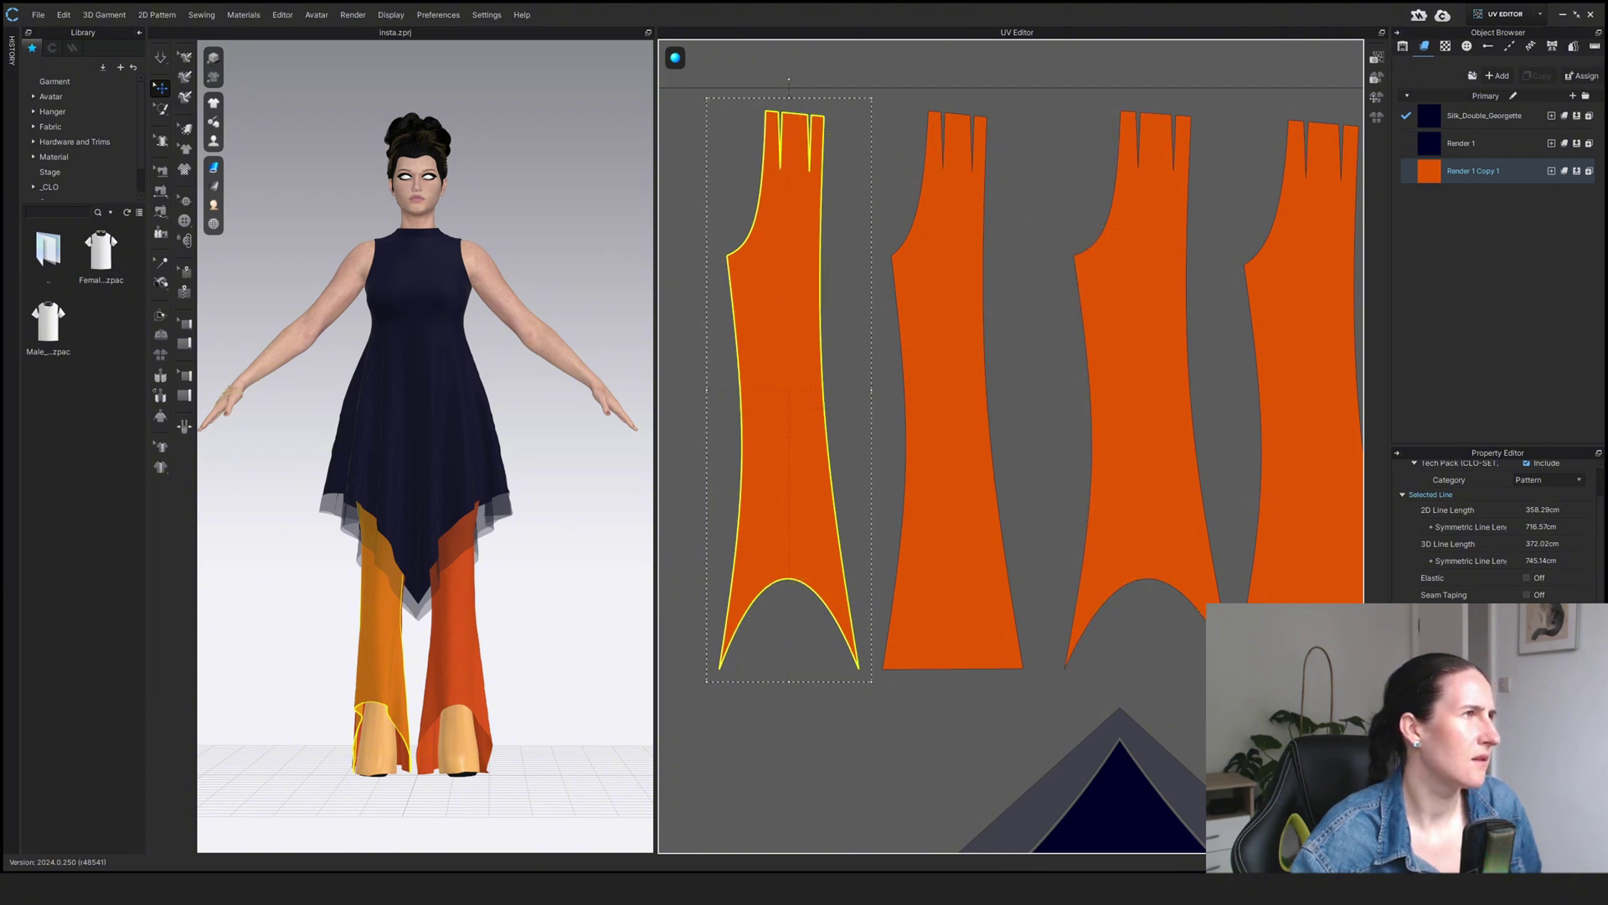
pyautogui.click(1528, 13)
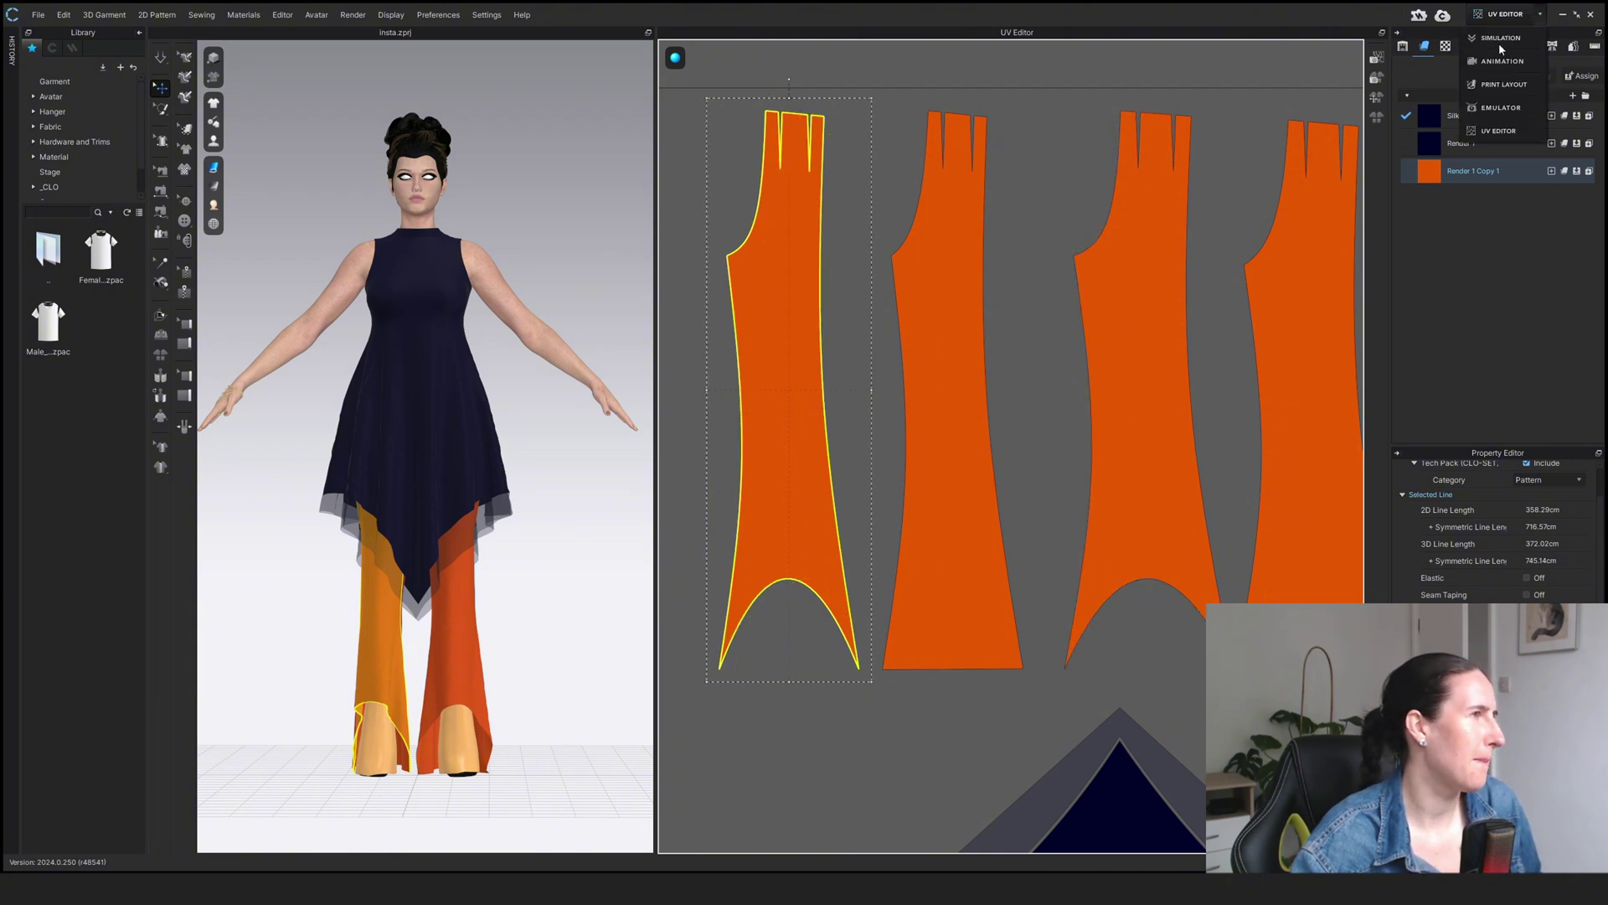
# - Return to SIMULATION and bring the orange trouser patterns into view in the 2D Pattern Window
pyautogui.click(1499, 39)
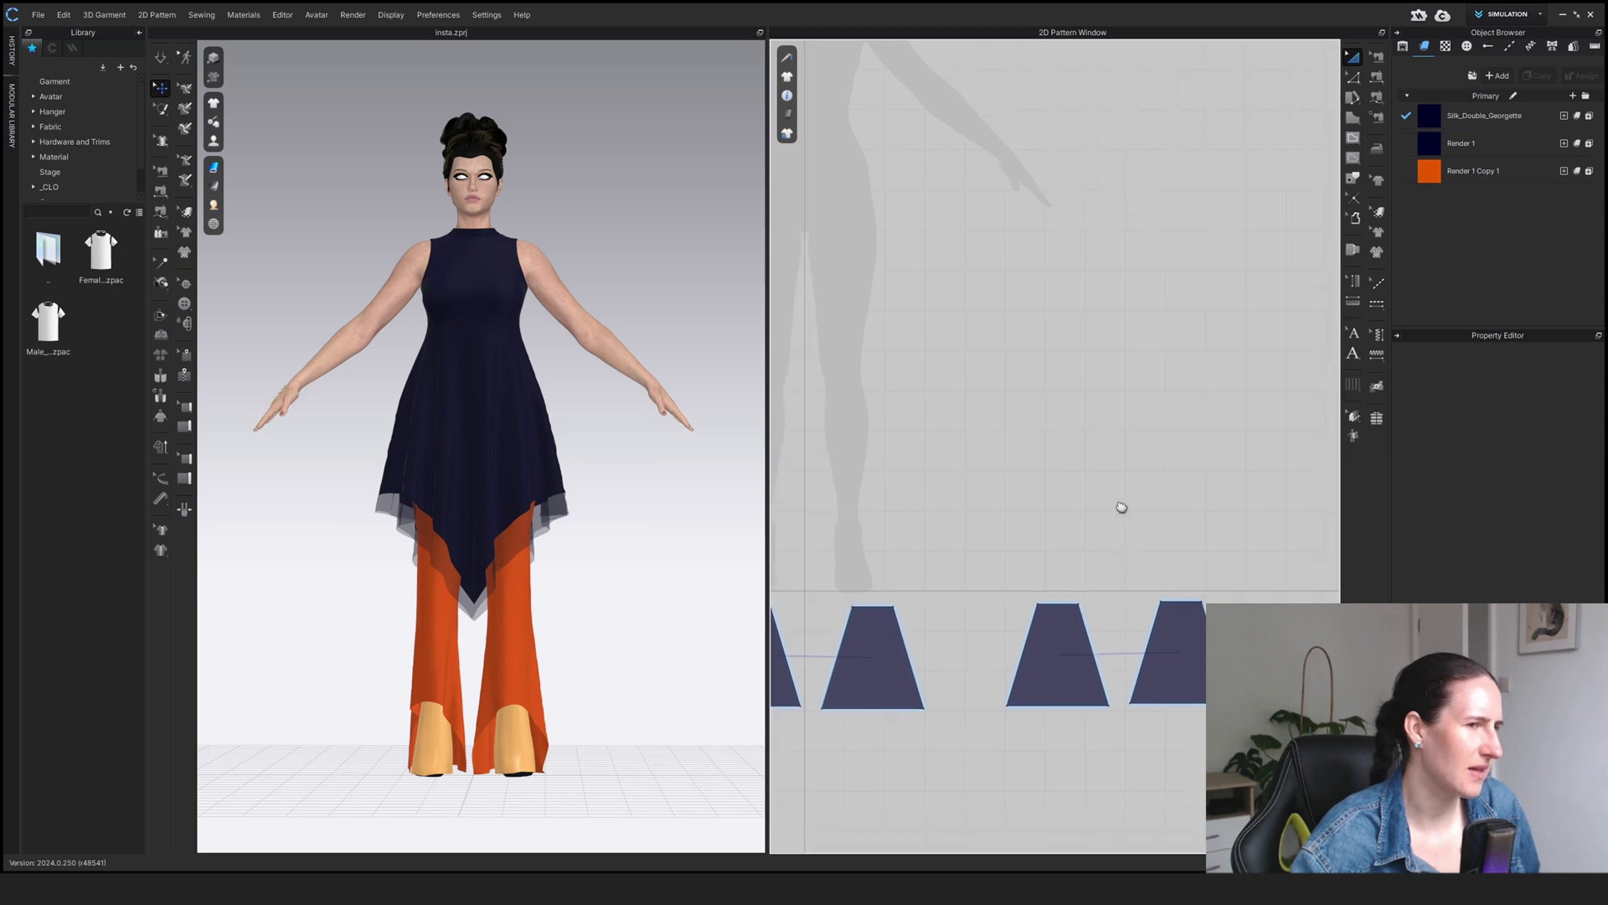
pyautogui.scroll(4, 1173, 498)
pyautogui.scroll(-2, 1204, 507)
pyautogui.scroll(3, 1211, 544)
pyautogui.scroll(-8, 1219, 578)
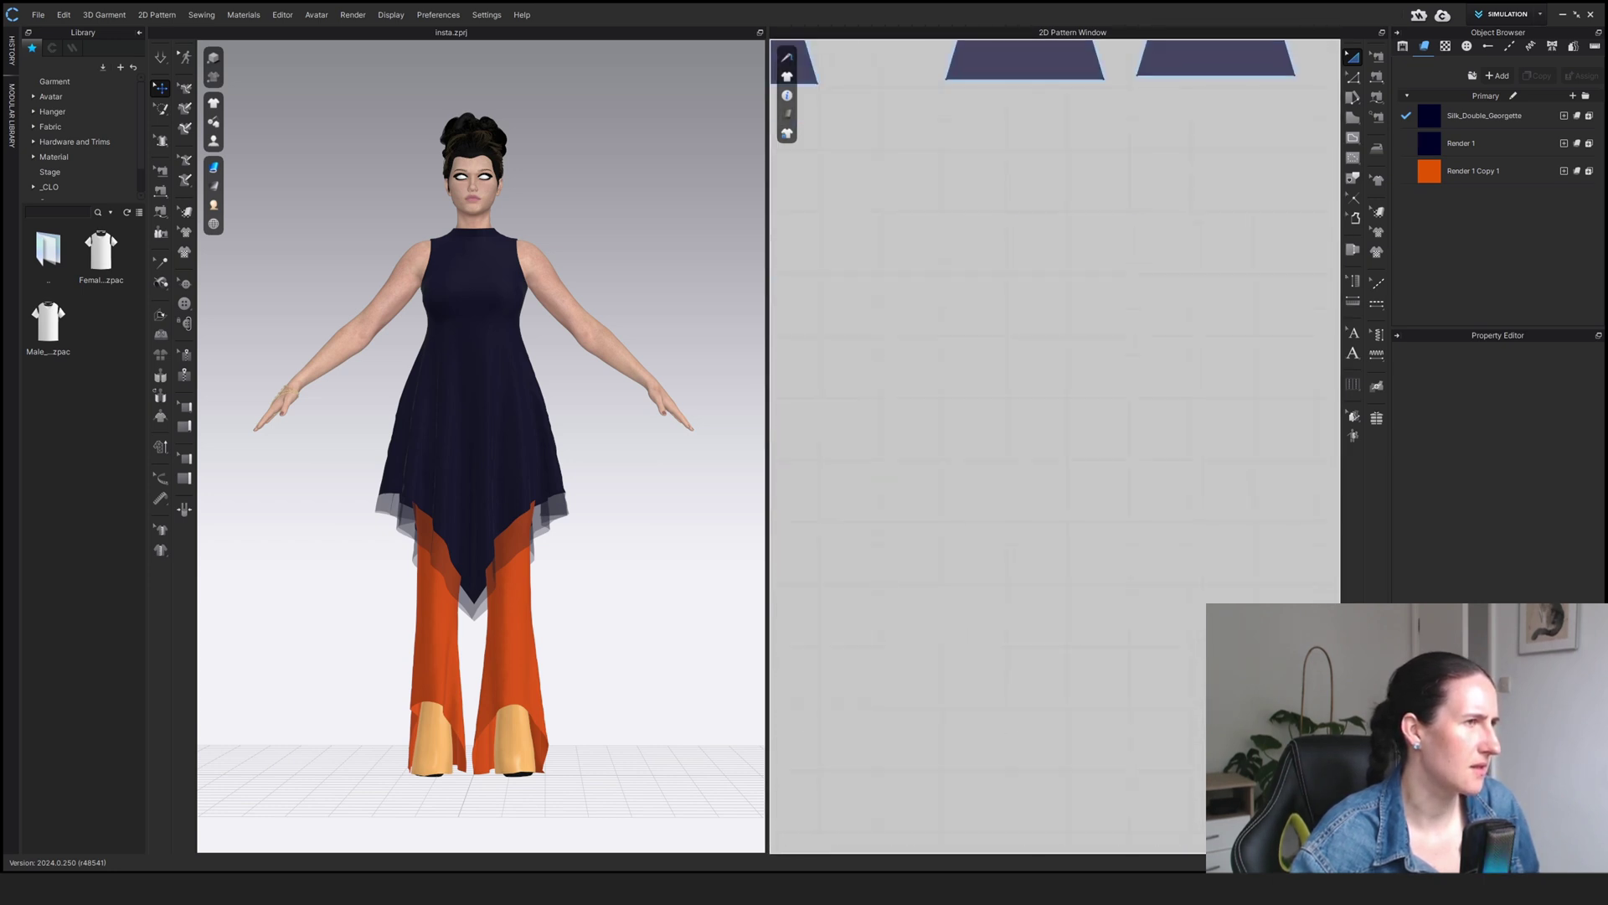
pyautogui.scroll(-5, 1226, 612)
pyautogui.moveTo(1219, 608); pyautogui.dragTo(880, 436, button='middle')
pyautogui.scroll(5, 1062, 521)
# - Select the second and third trouser pieces to see which leg each forms, then go back to UV EDITOR
pyautogui.click(922, 469)
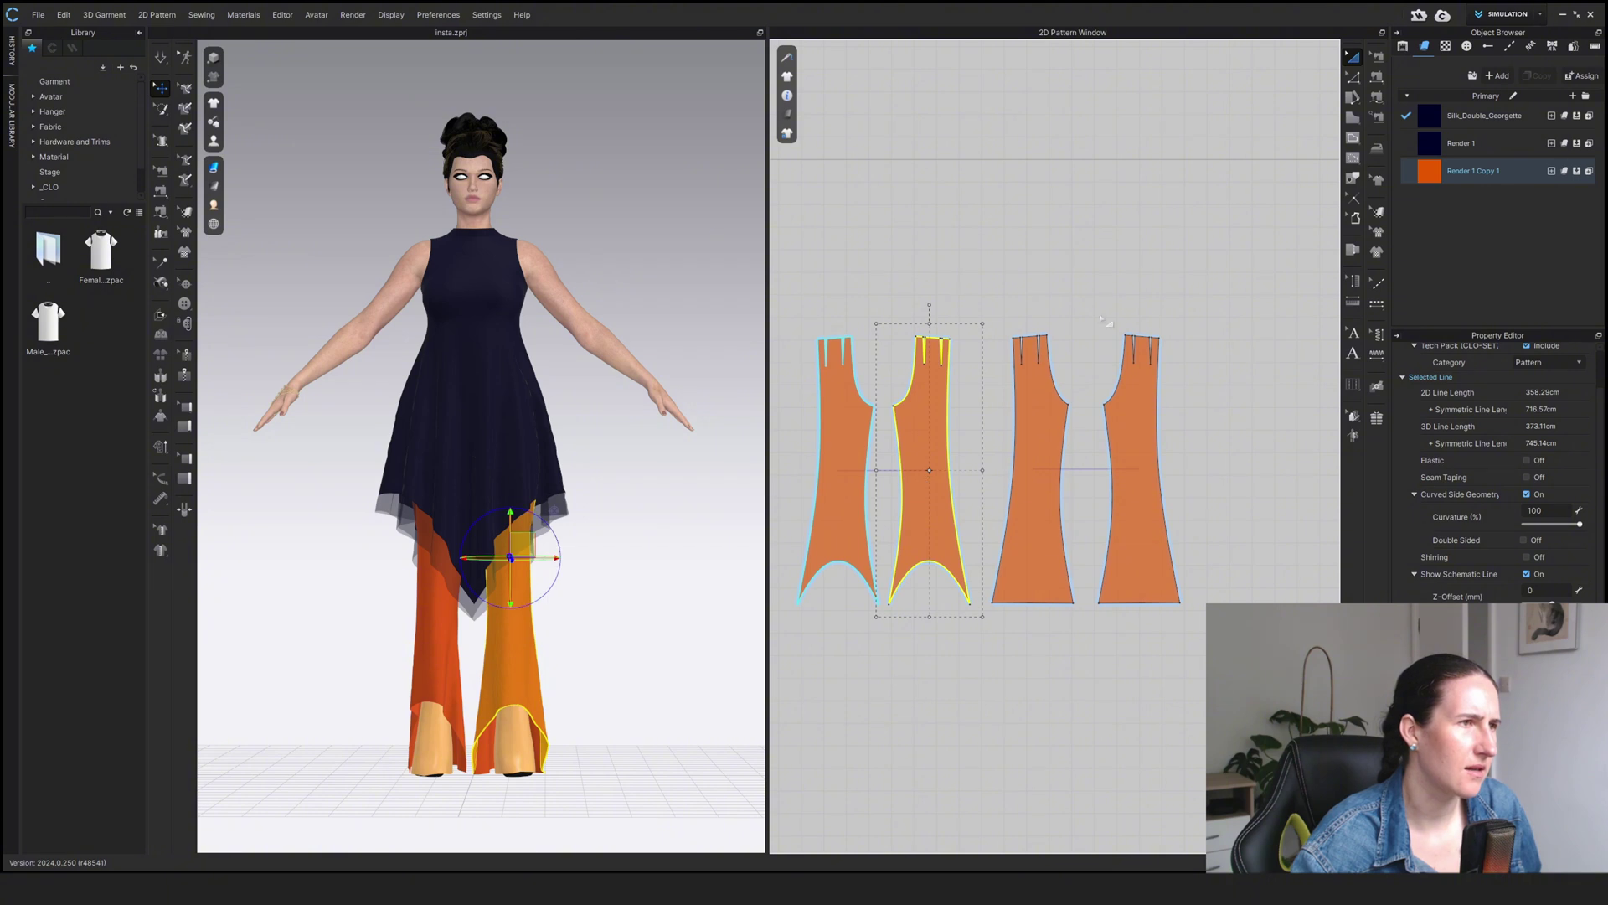
pyautogui.click(1079, 415)
pyautogui.click(1067, 408)
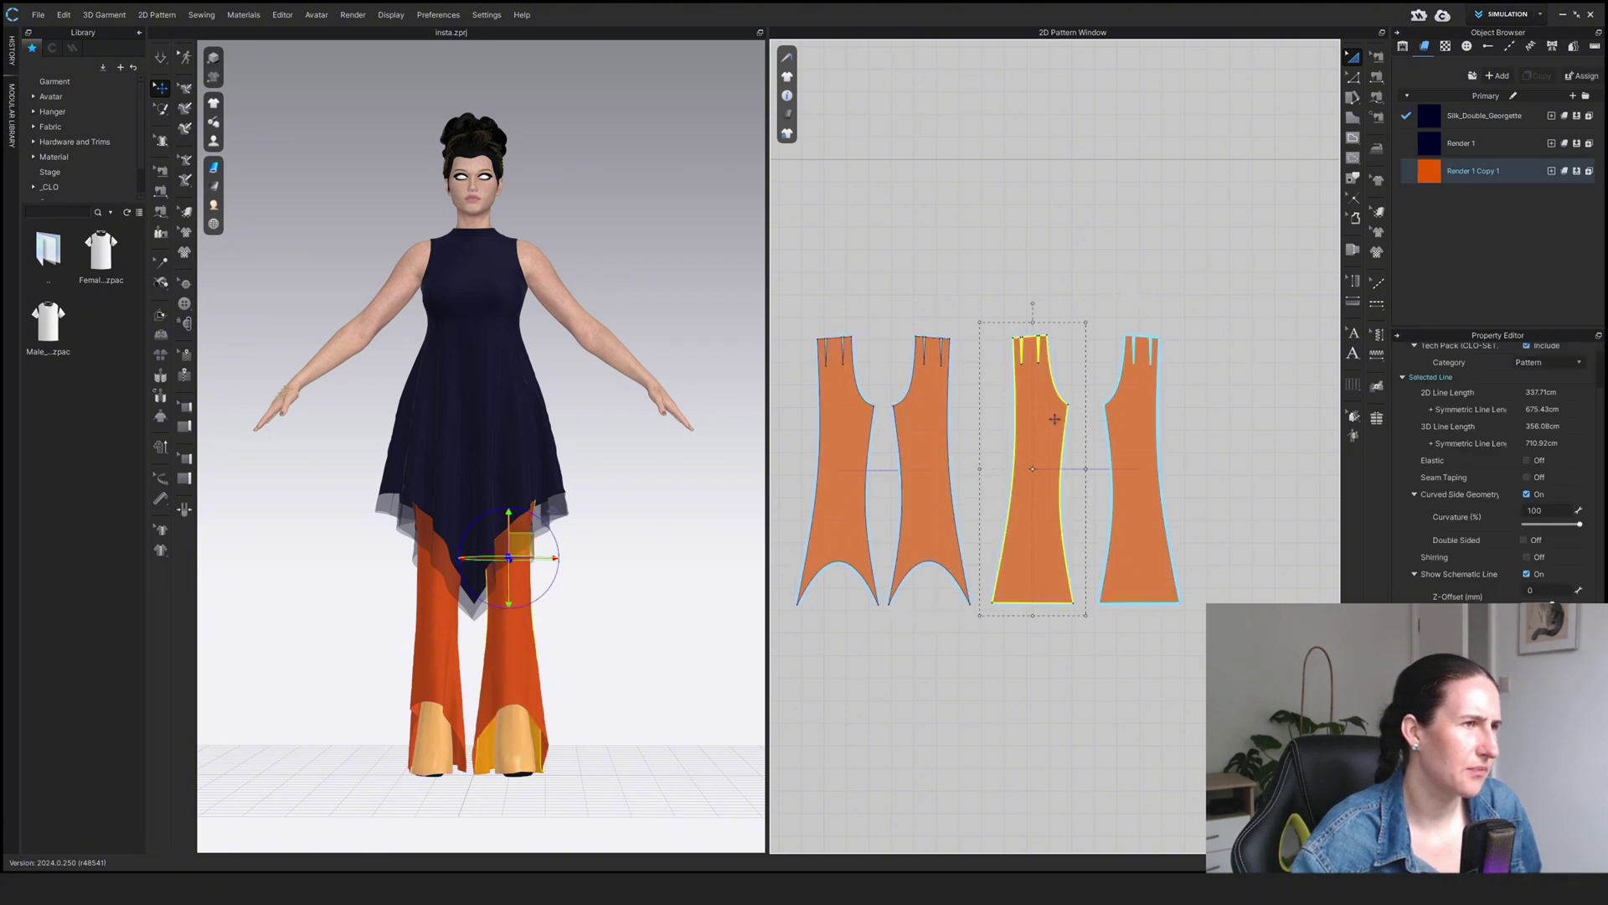
pyautogui.click(1506, 14)
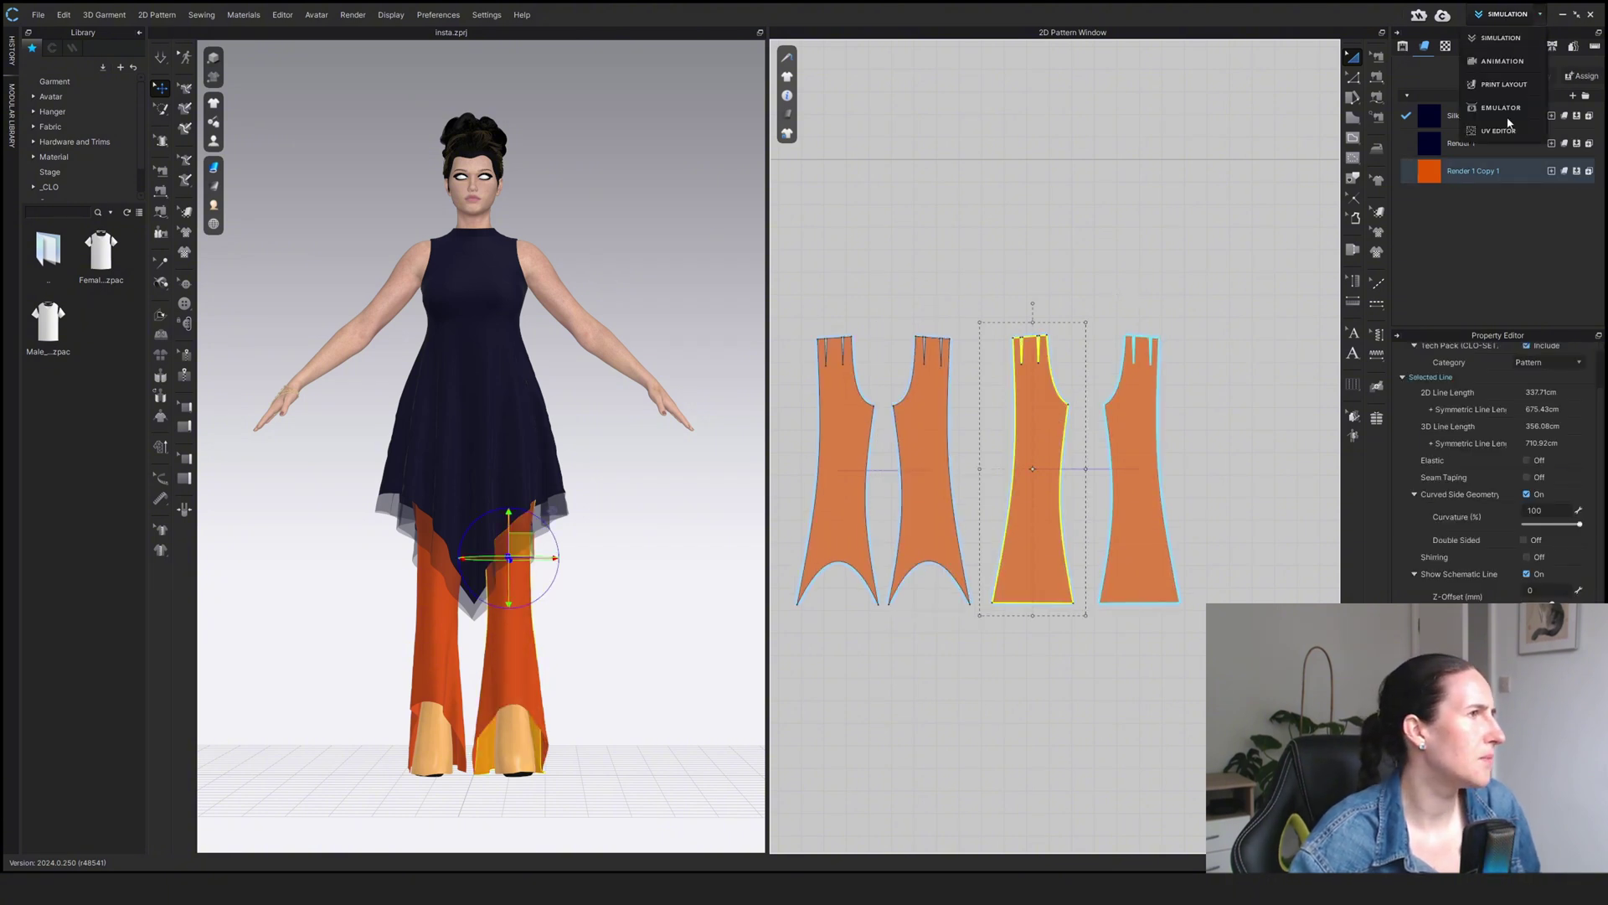
pyautogui.click(1508, 130)
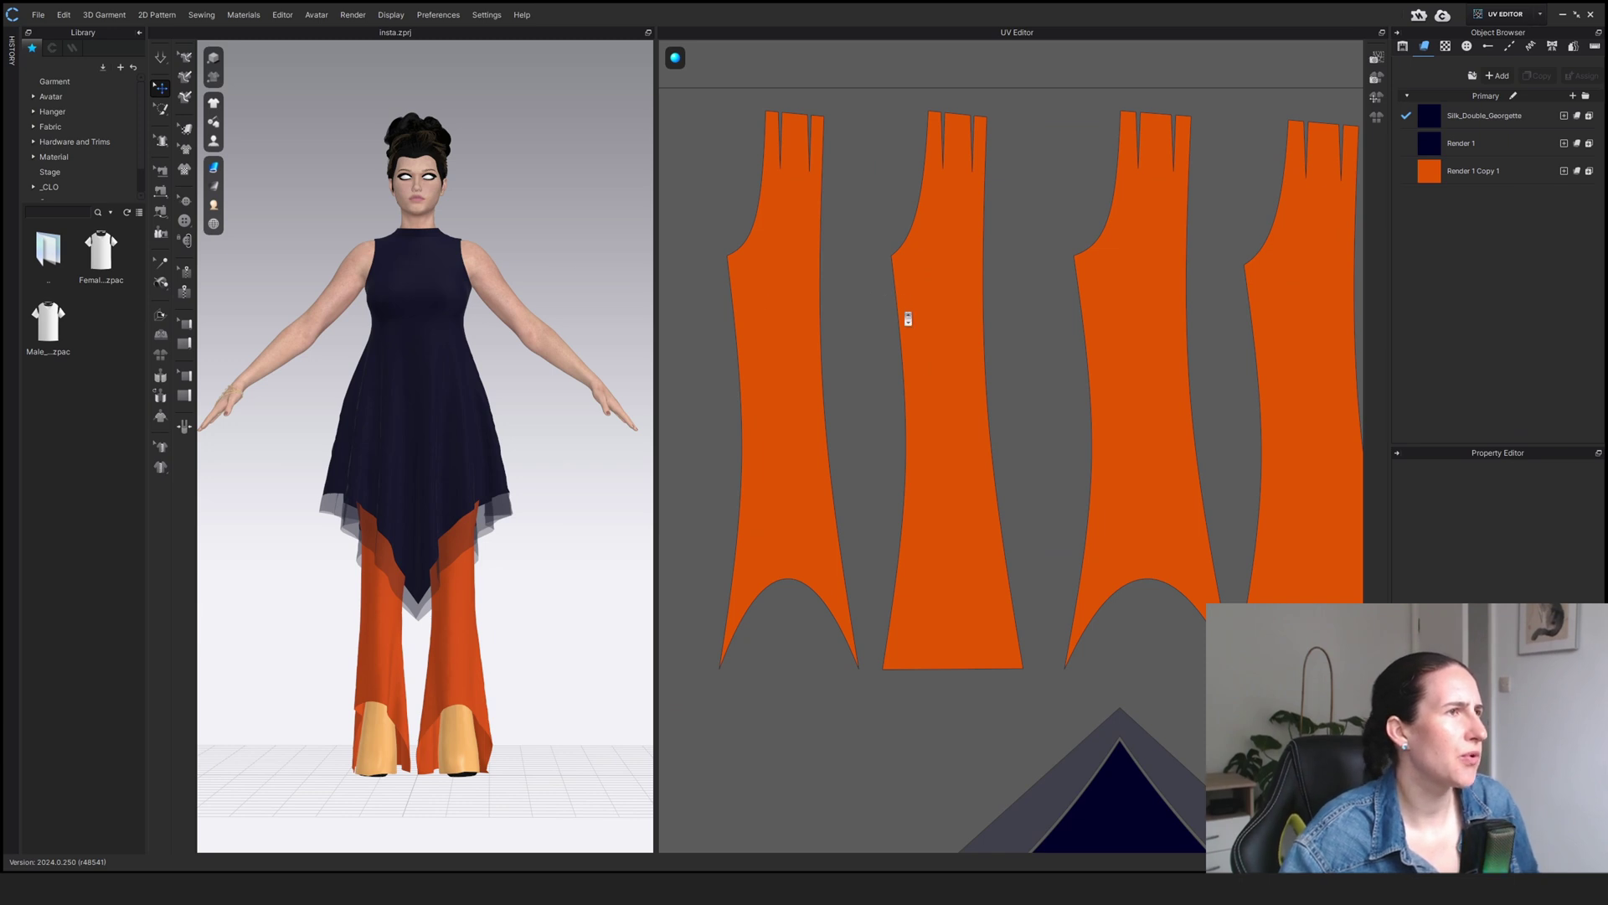
# - Move the first trouser UV piece on top of the third leg piece
pyautogui.scroll(-3, 989, 385)
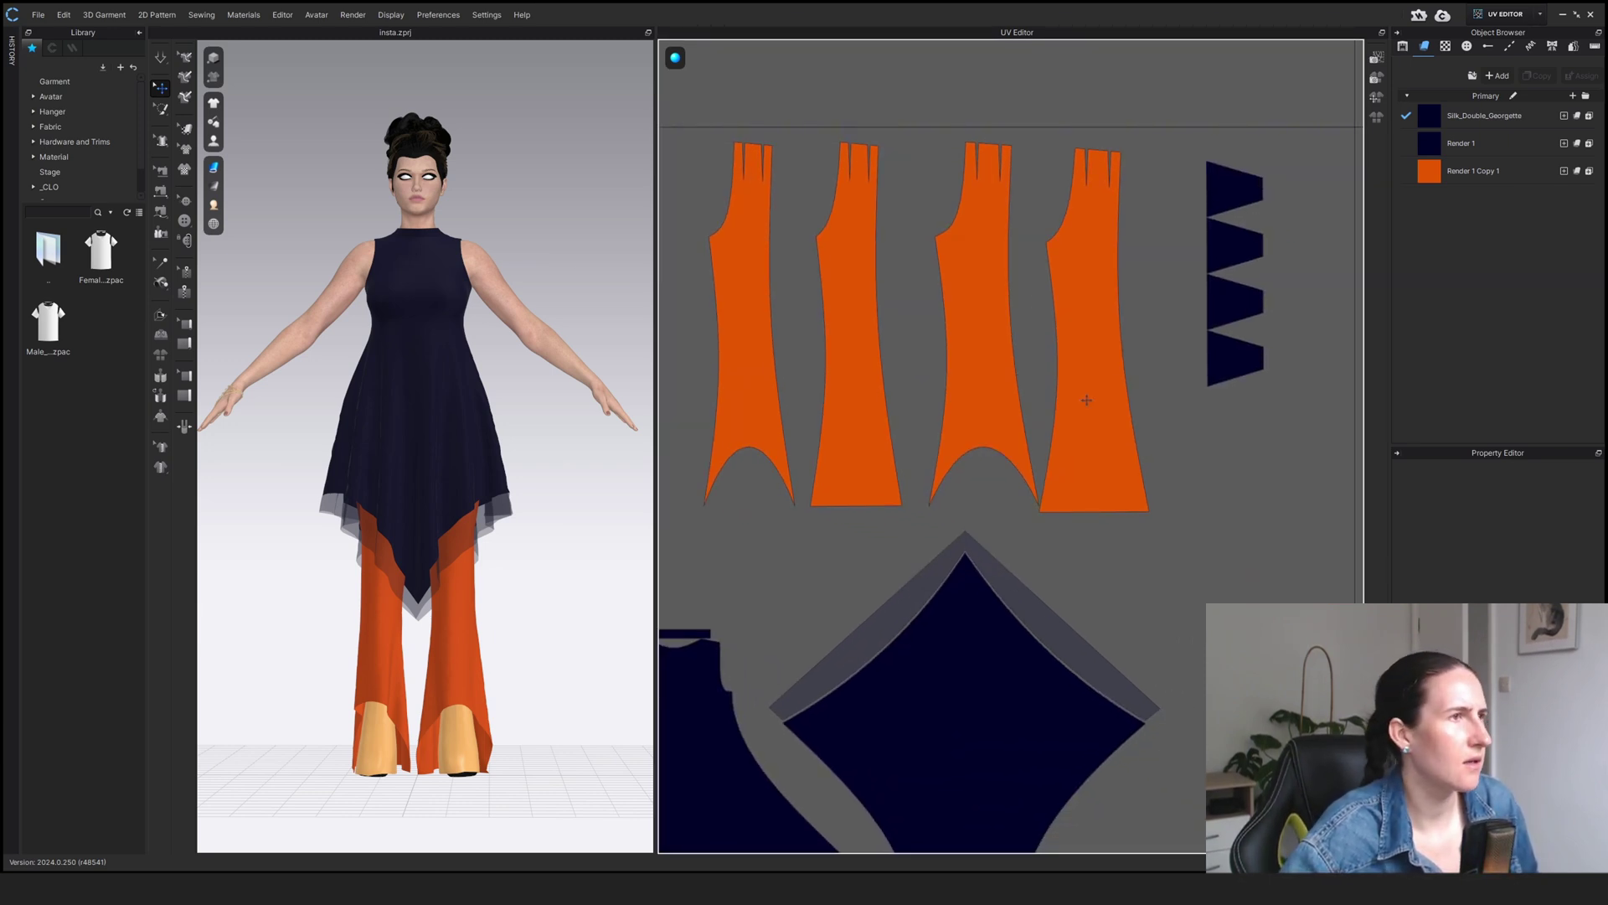
pyautogui.click(778, 323)
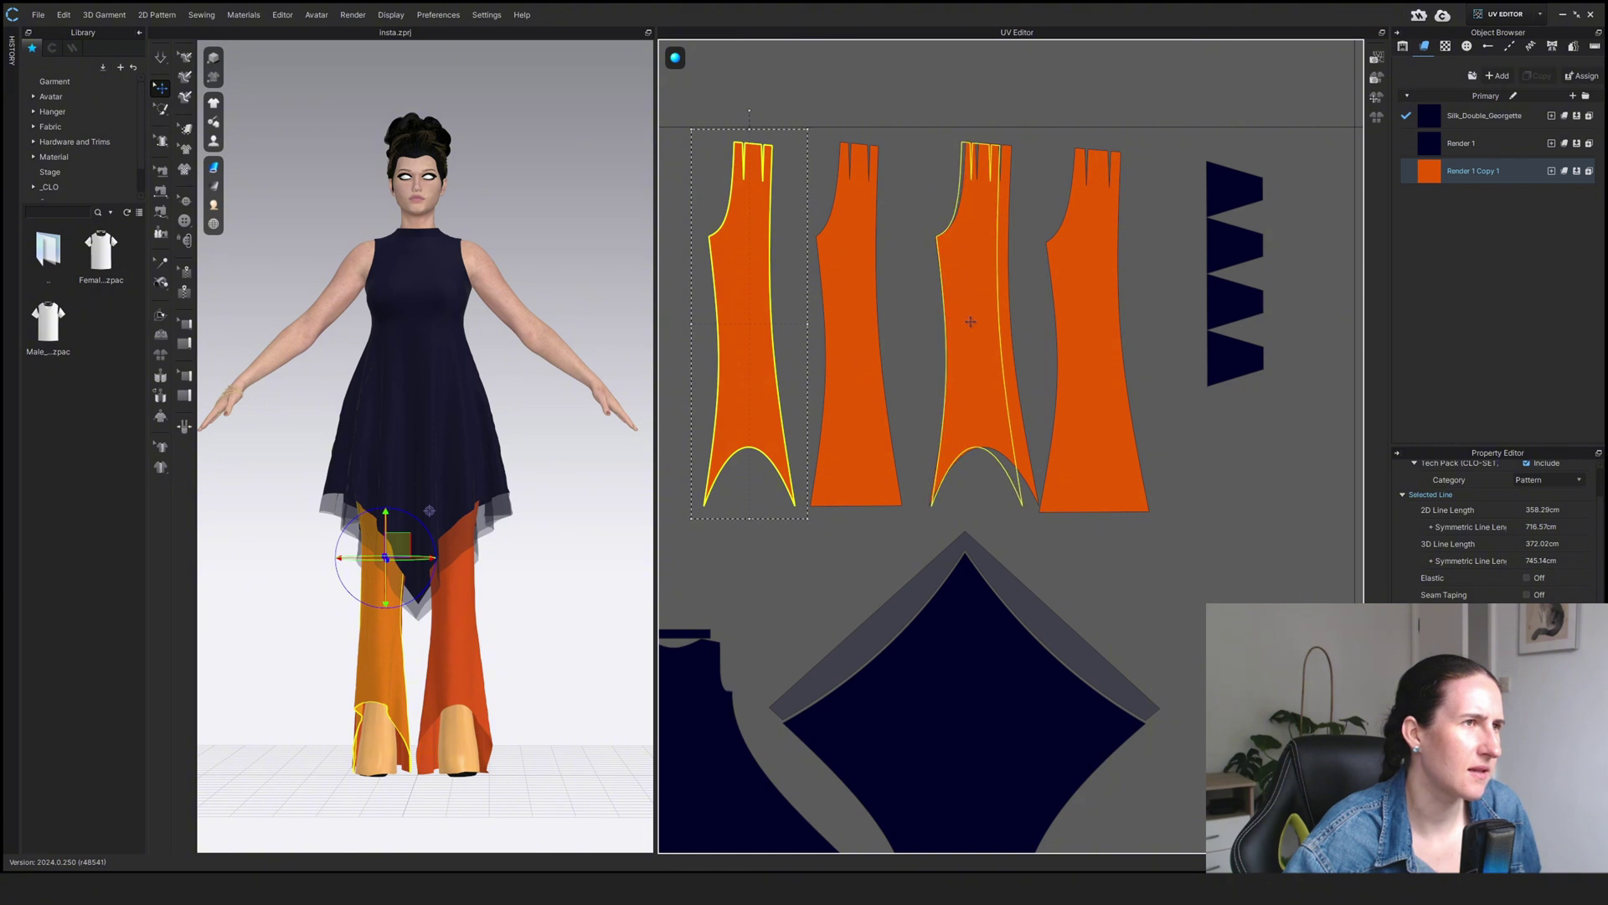
pyautogui.moveTo(742, 322); pyautogui.dragTo(970, 321)
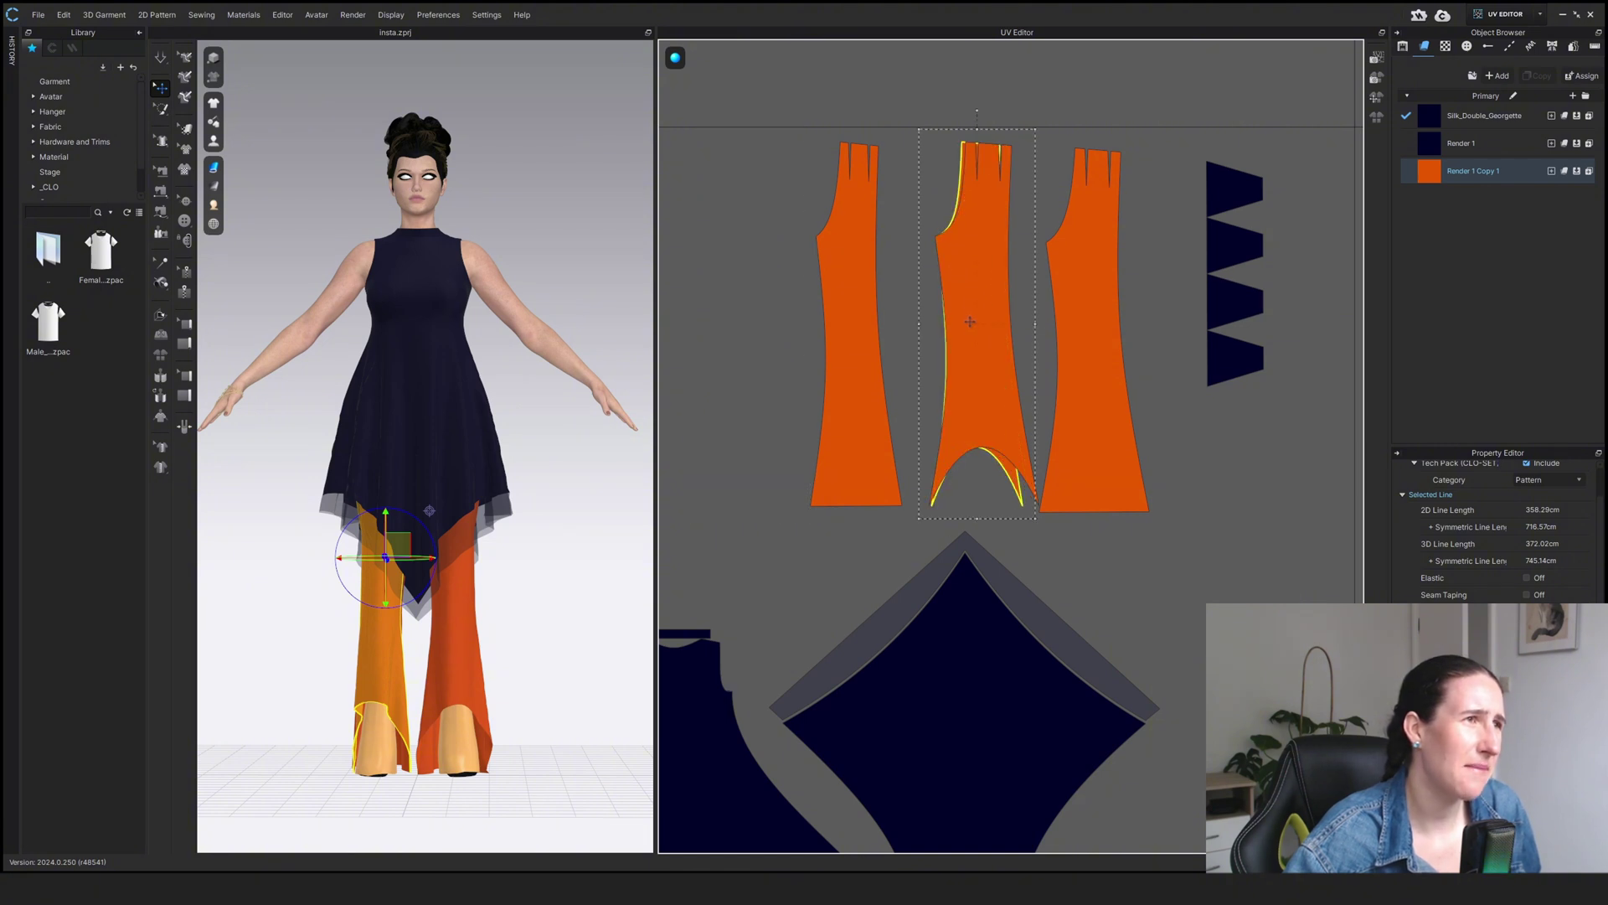
pyautogui.scroll(1, 1010, 481)
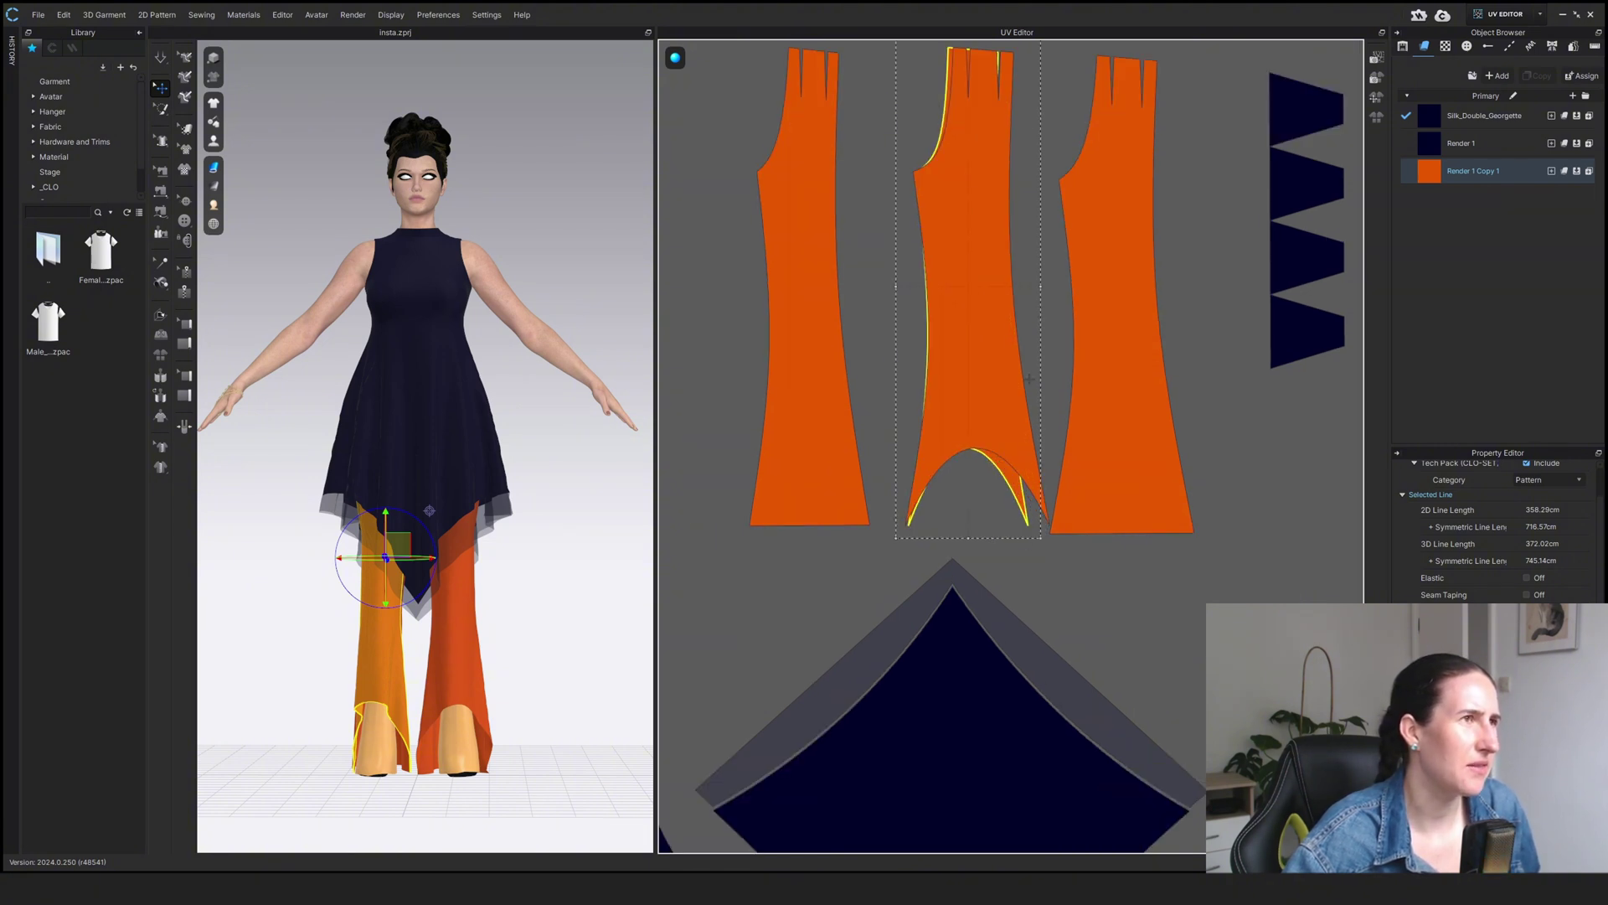
pyautogui.moveTo(969, 165); pyautogui.dragTo(969, 306, button='middle')
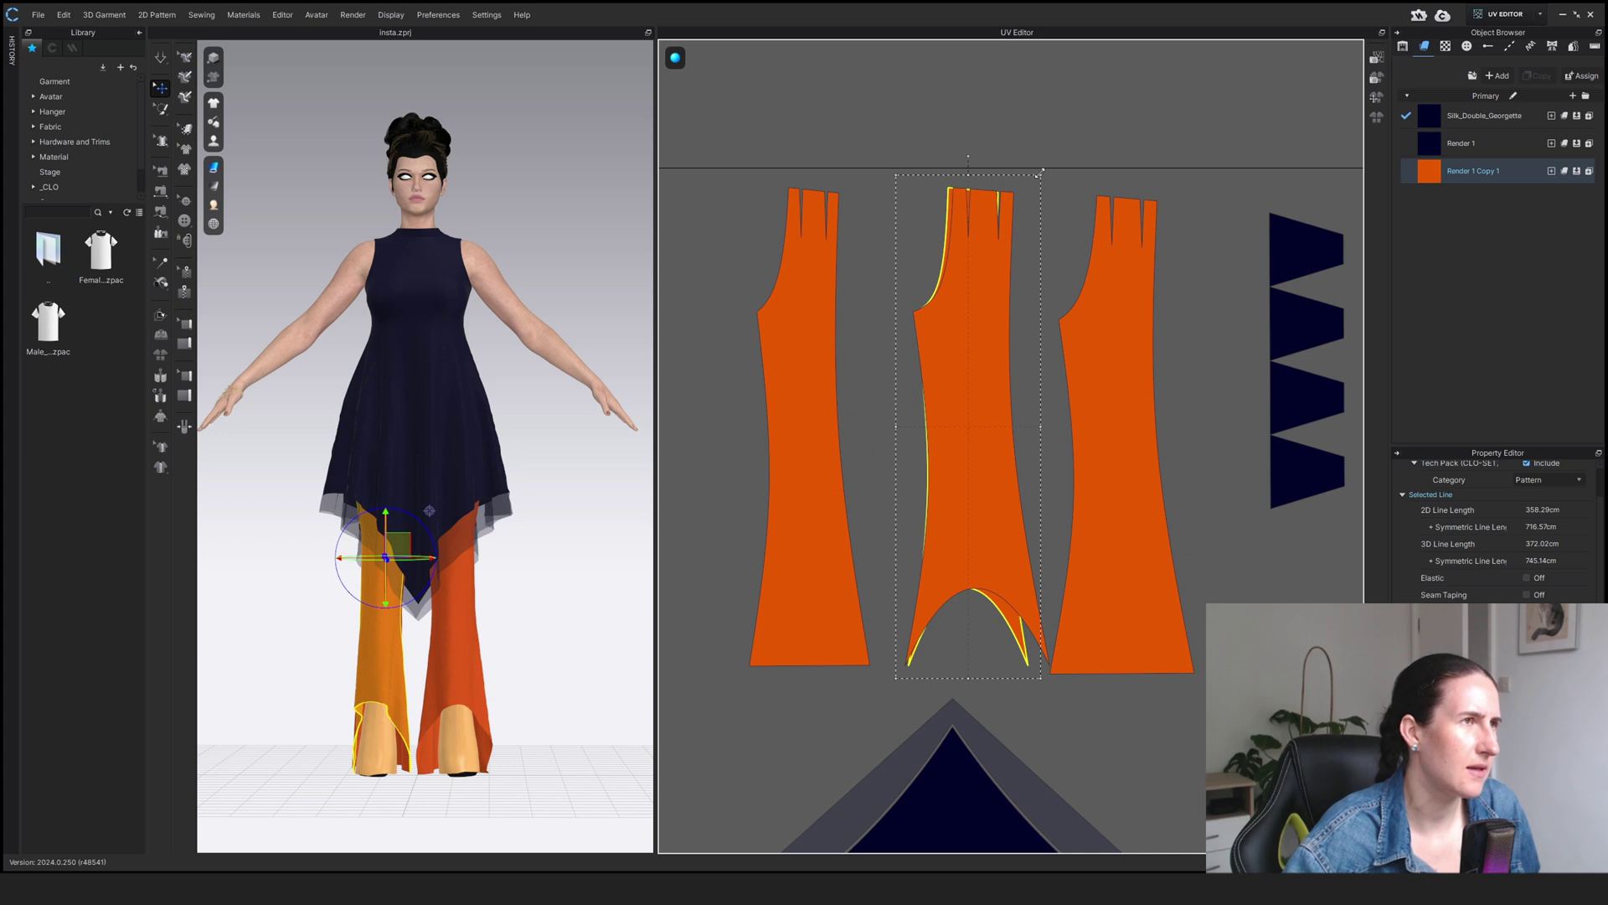
# - Scale the stacked piece's width and length with its handles until the outlines line up
pyautogui.moveTo(1049, 175); pyautogui.dragTo(1052, 173)
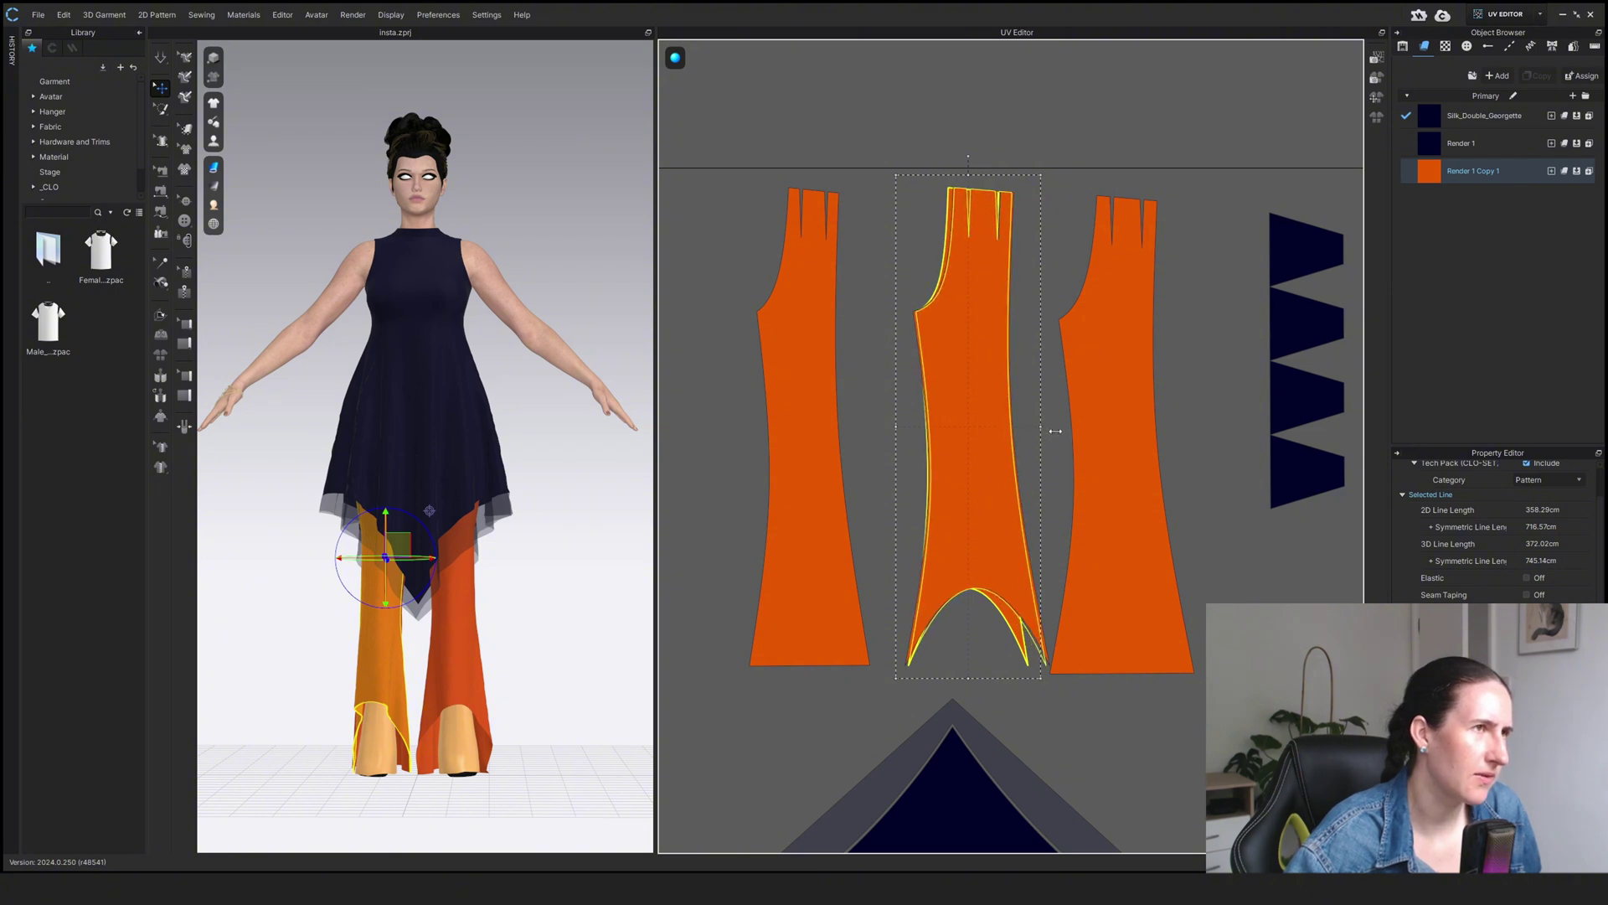
pyautogui.moveTo(1039, 430); pyautogui.dragTo(1056, 432)
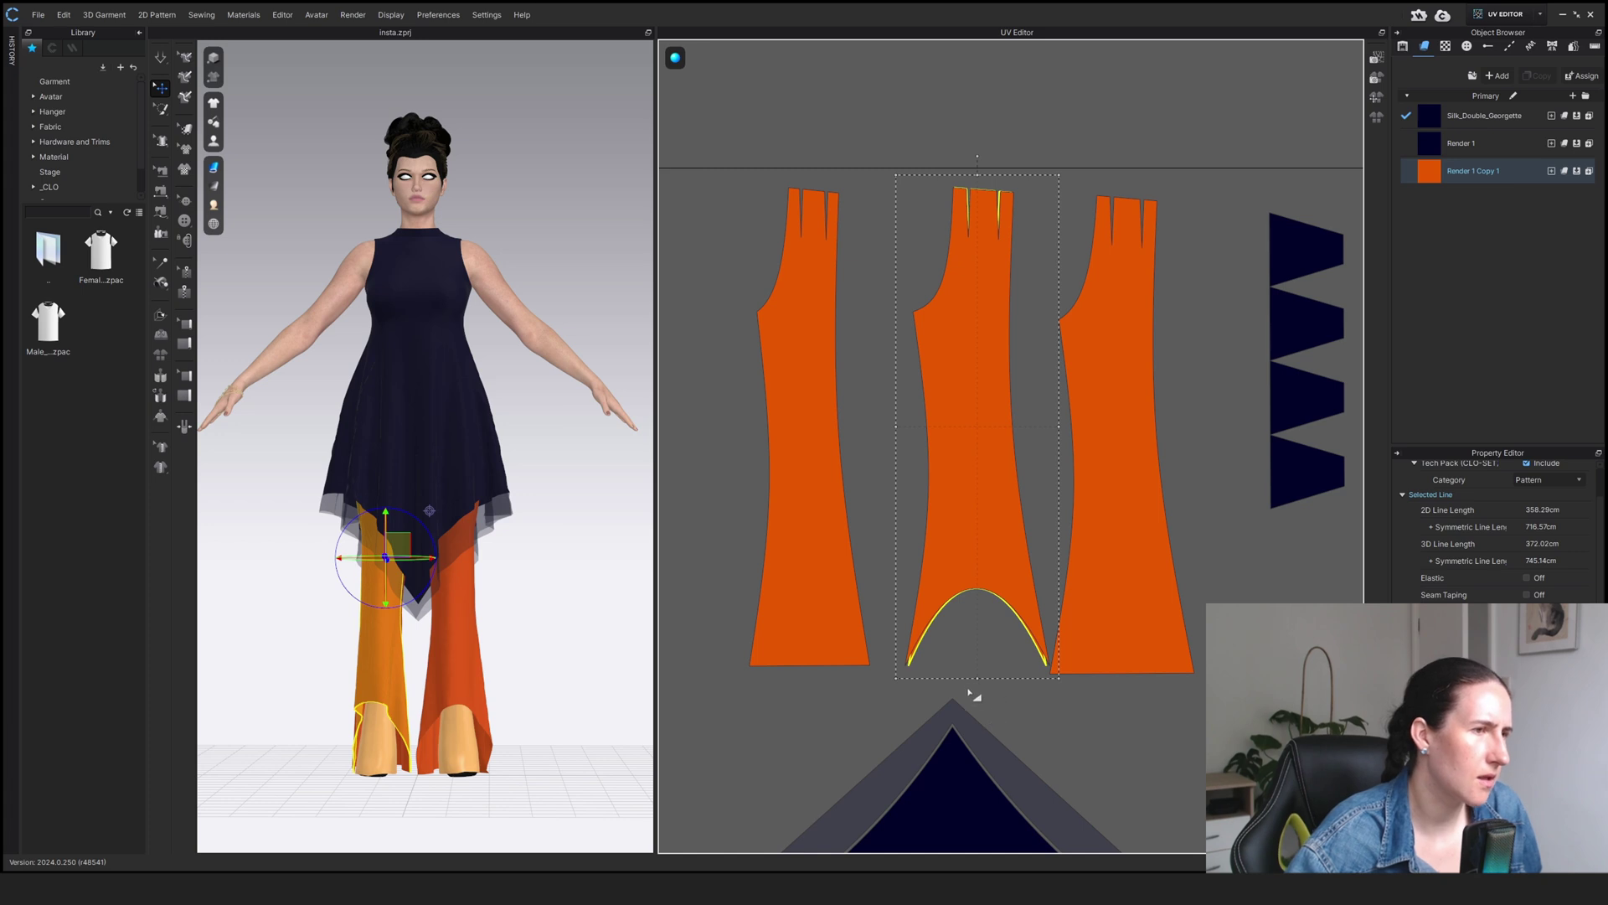
pyautogui.moveTo(977, 676); pyautogui.dragTo(978, 673)
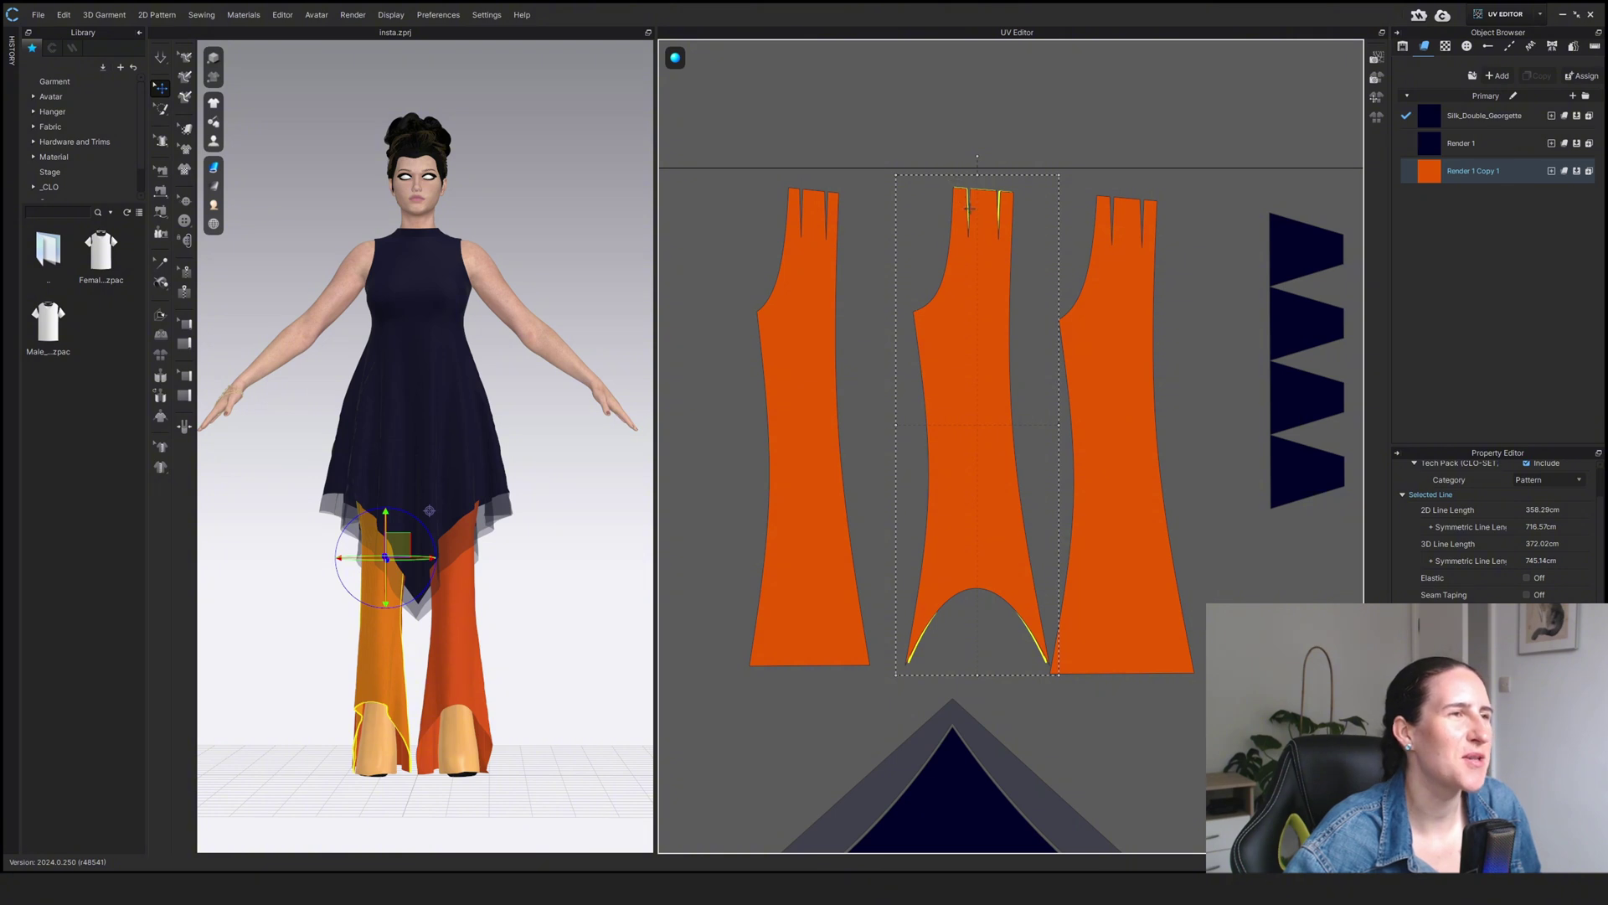
pyautogui.scroll(-3, 972, 219)
pyautogui.scroll(5, 972, 220)
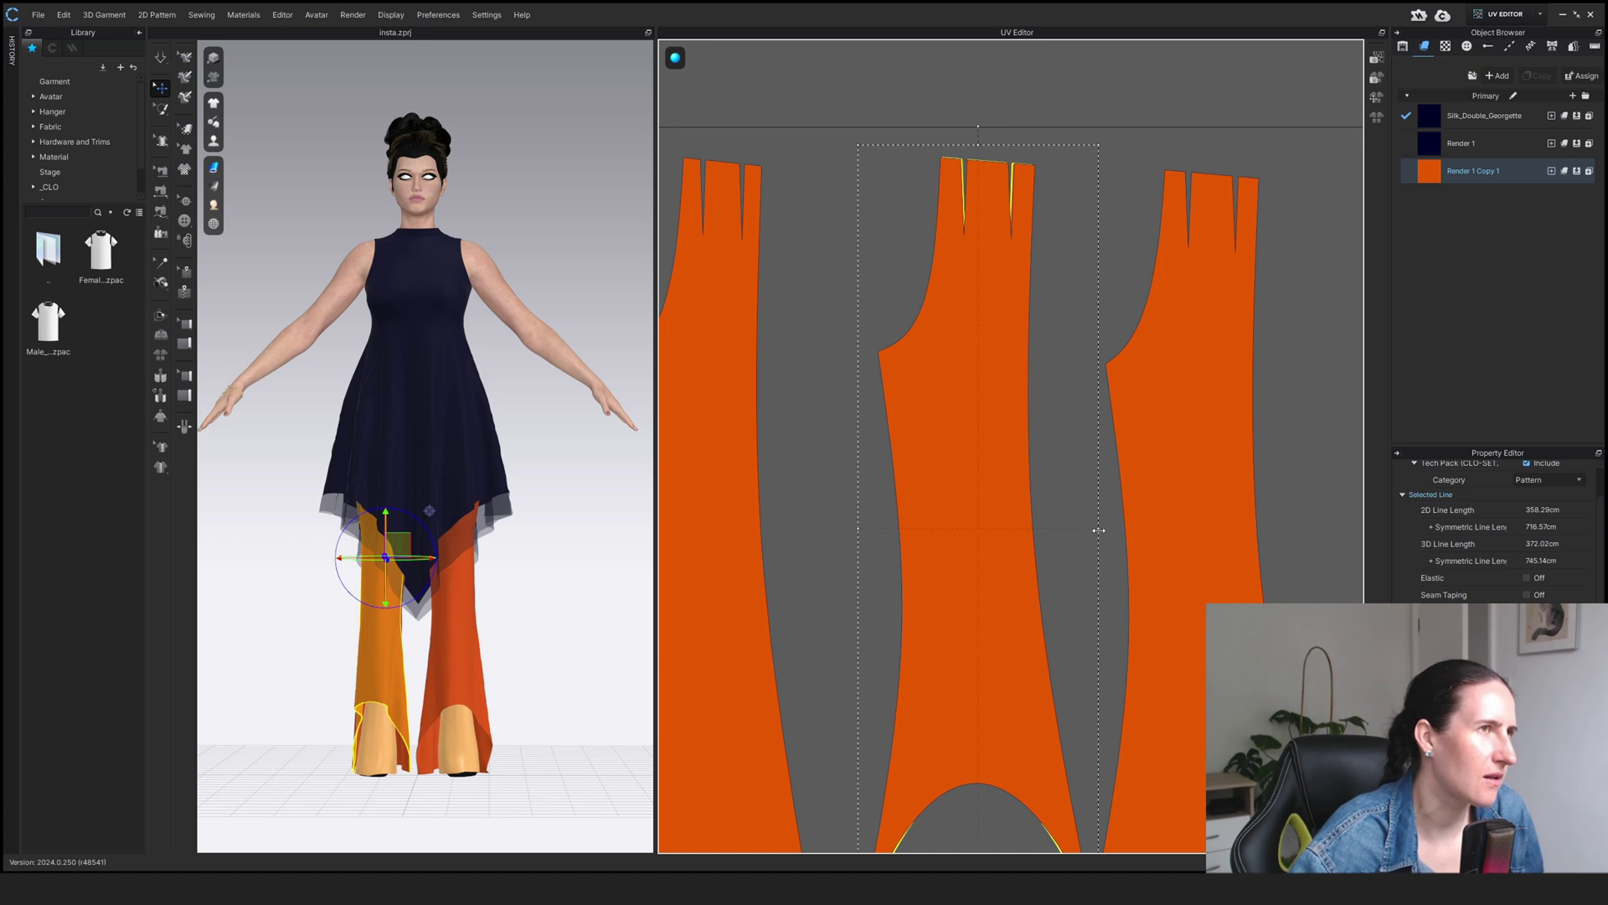
pyautogui.moveTo(1099, 530); pyautogui.dragTo(1104, 528)
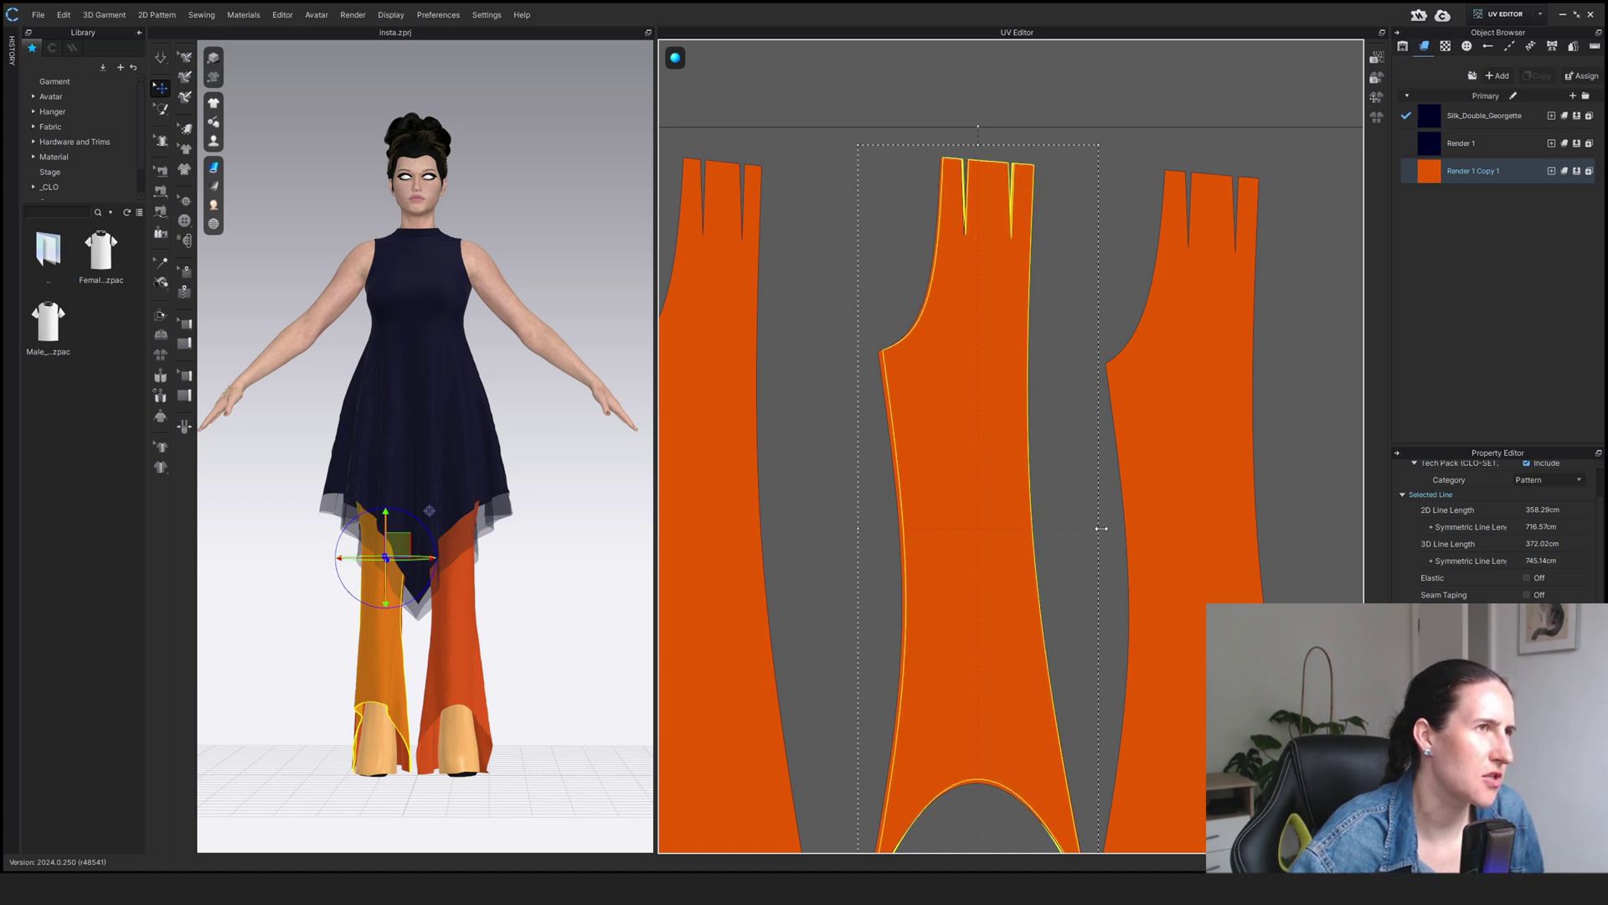
# - Pull the overlapping leg piece out to the left and stretch the fourth pant piece sideways
pyautogui.scroll(-4, 1047, 554)
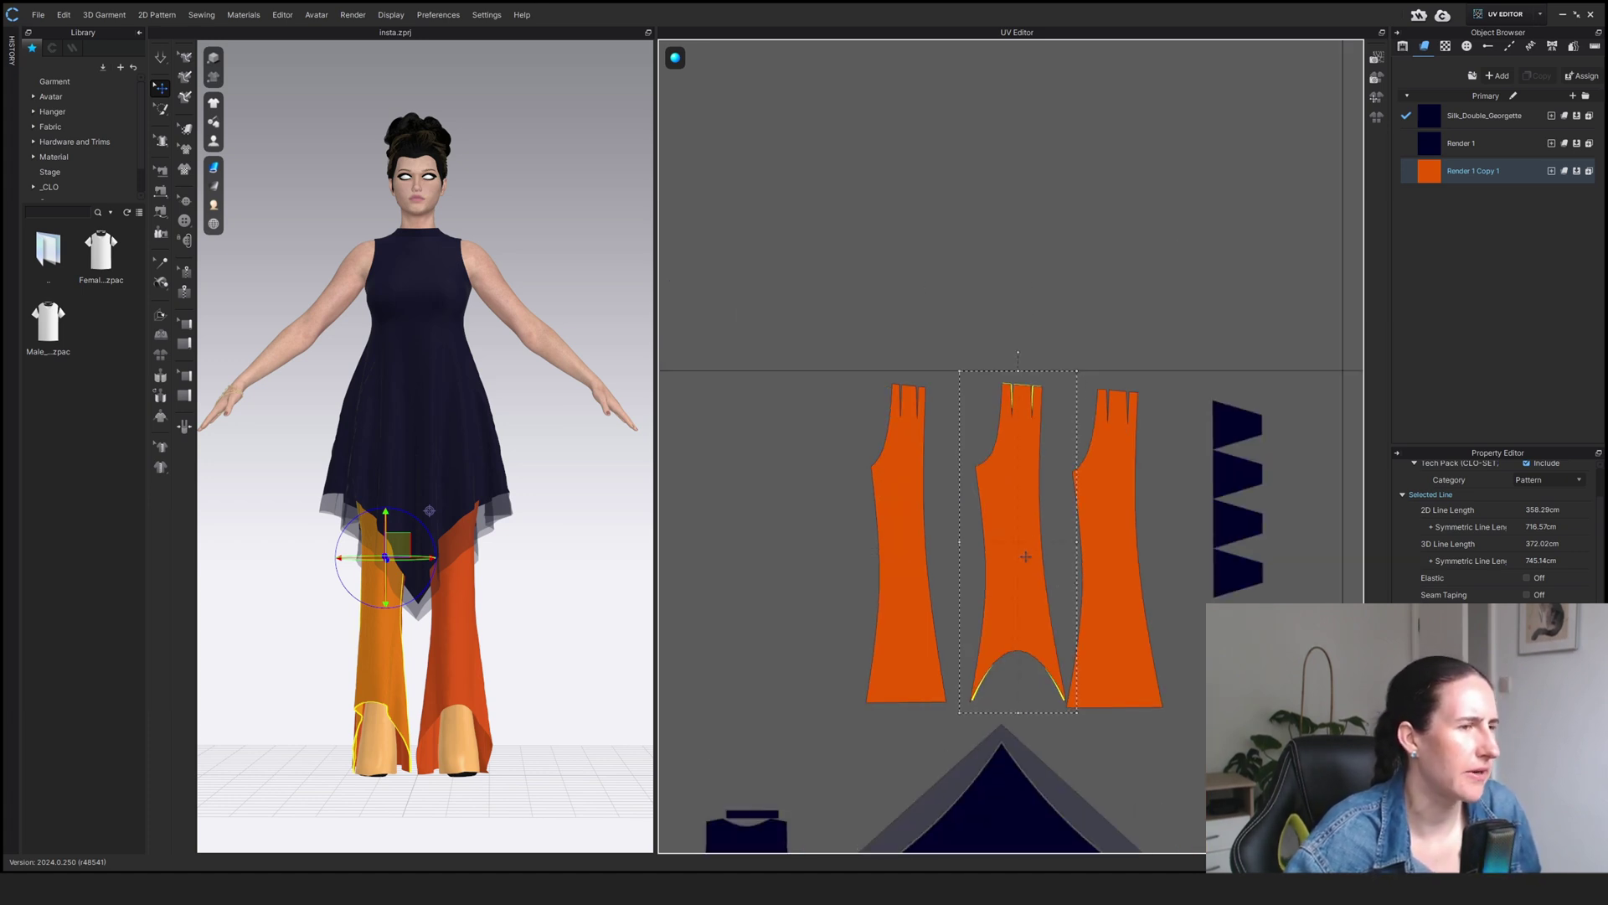
pyautogui.moveTo(1031, 550); pyautogui.dragTo(830, 552)
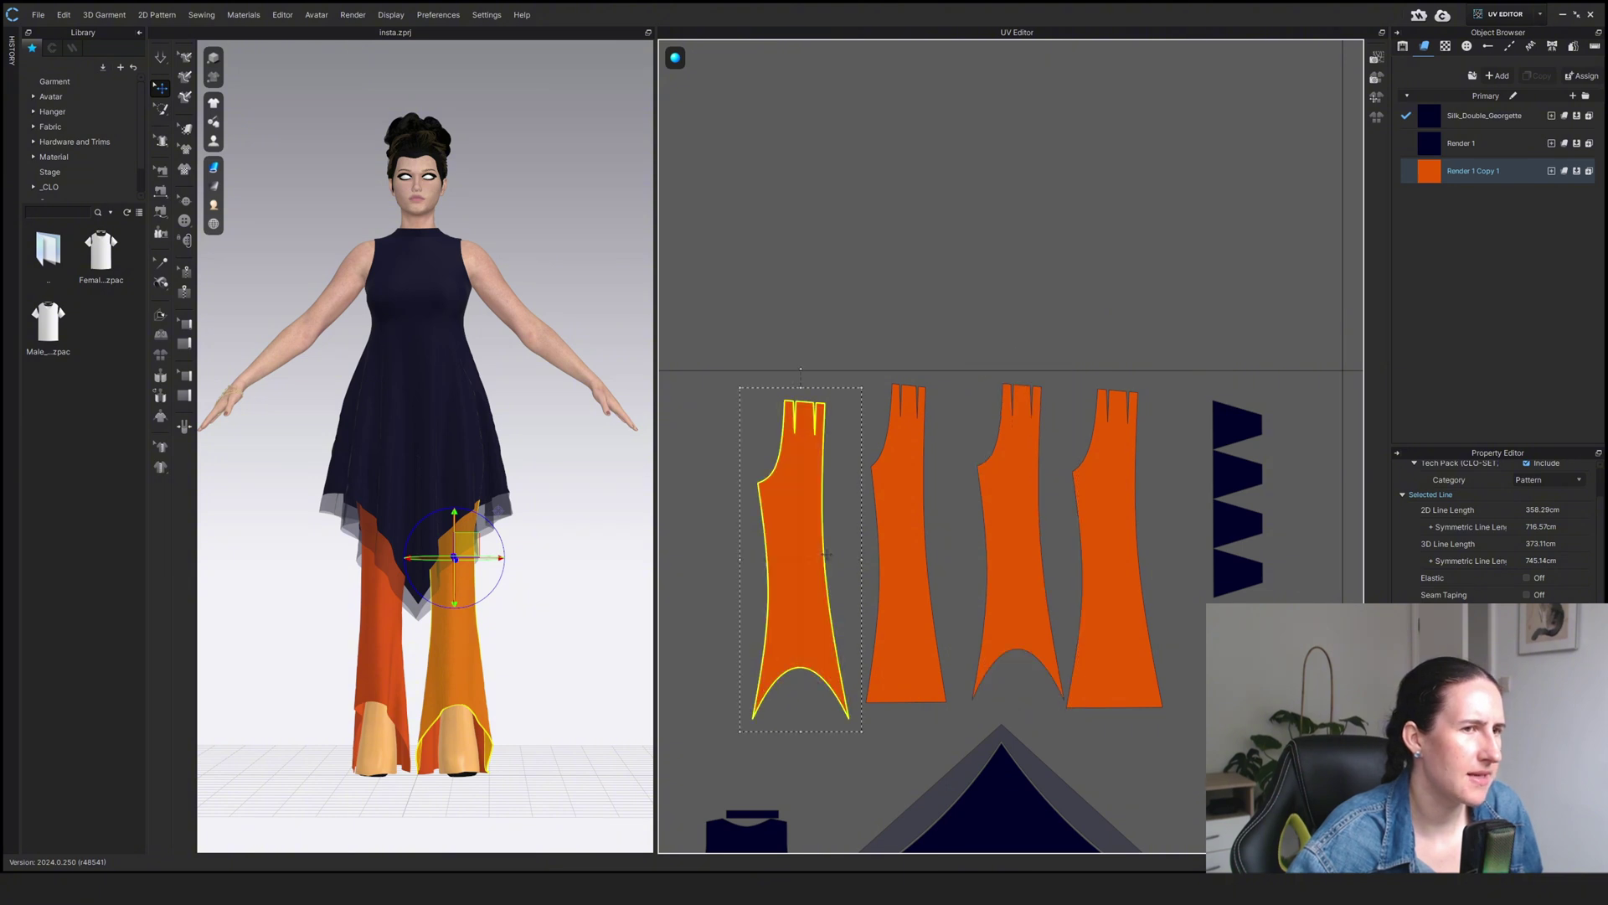
pyautogui.click(891, 523)
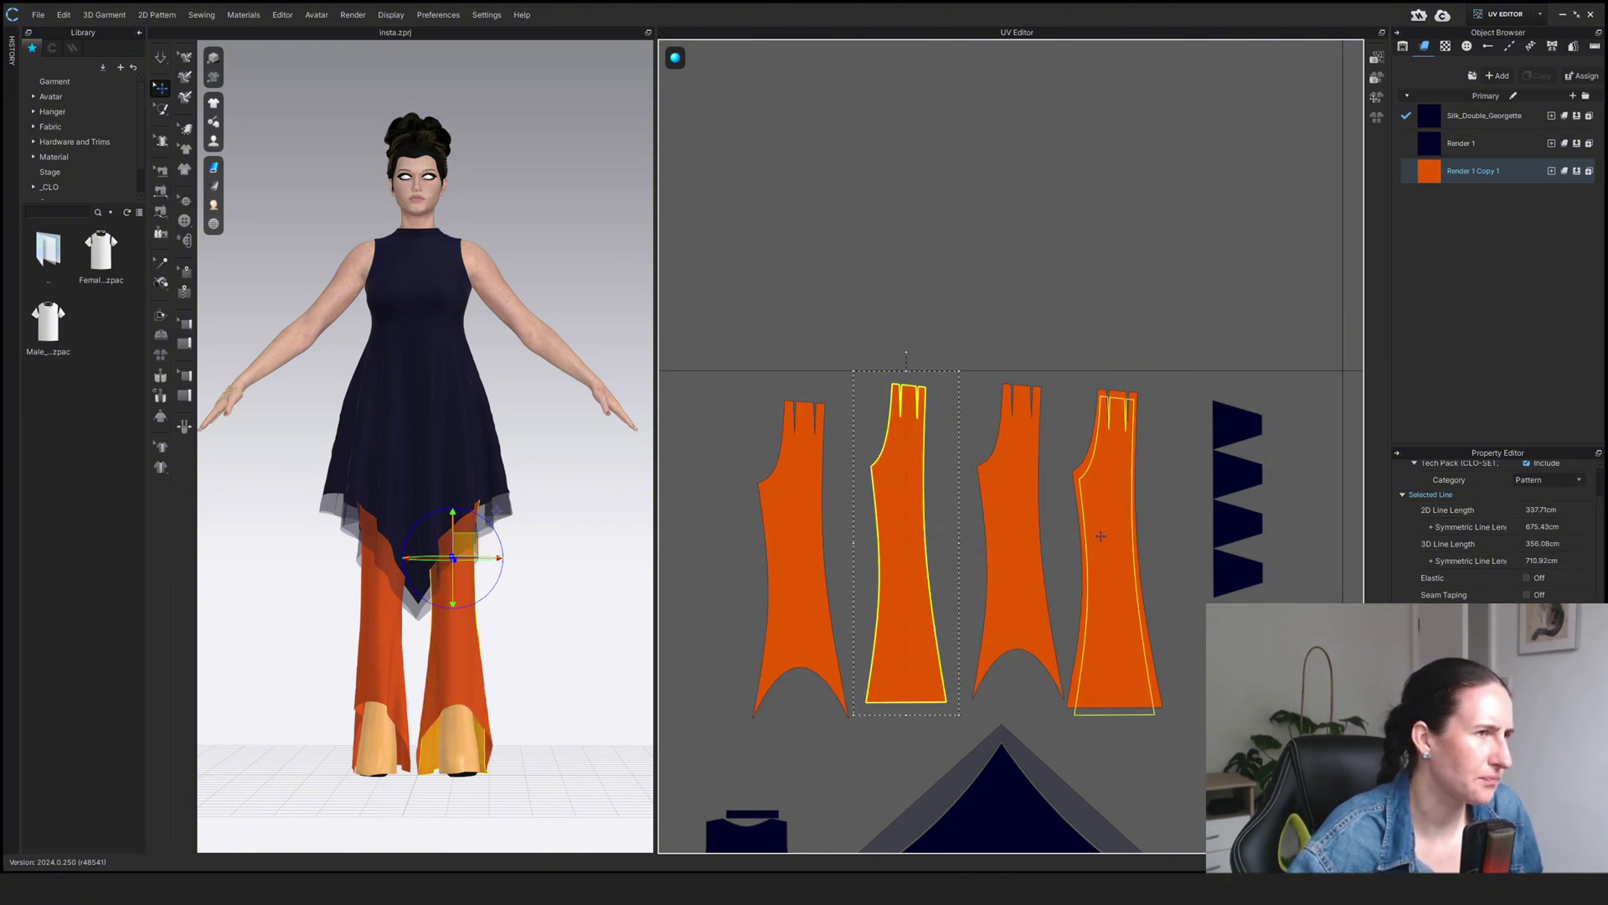
pyautogui.click(1095, 533)
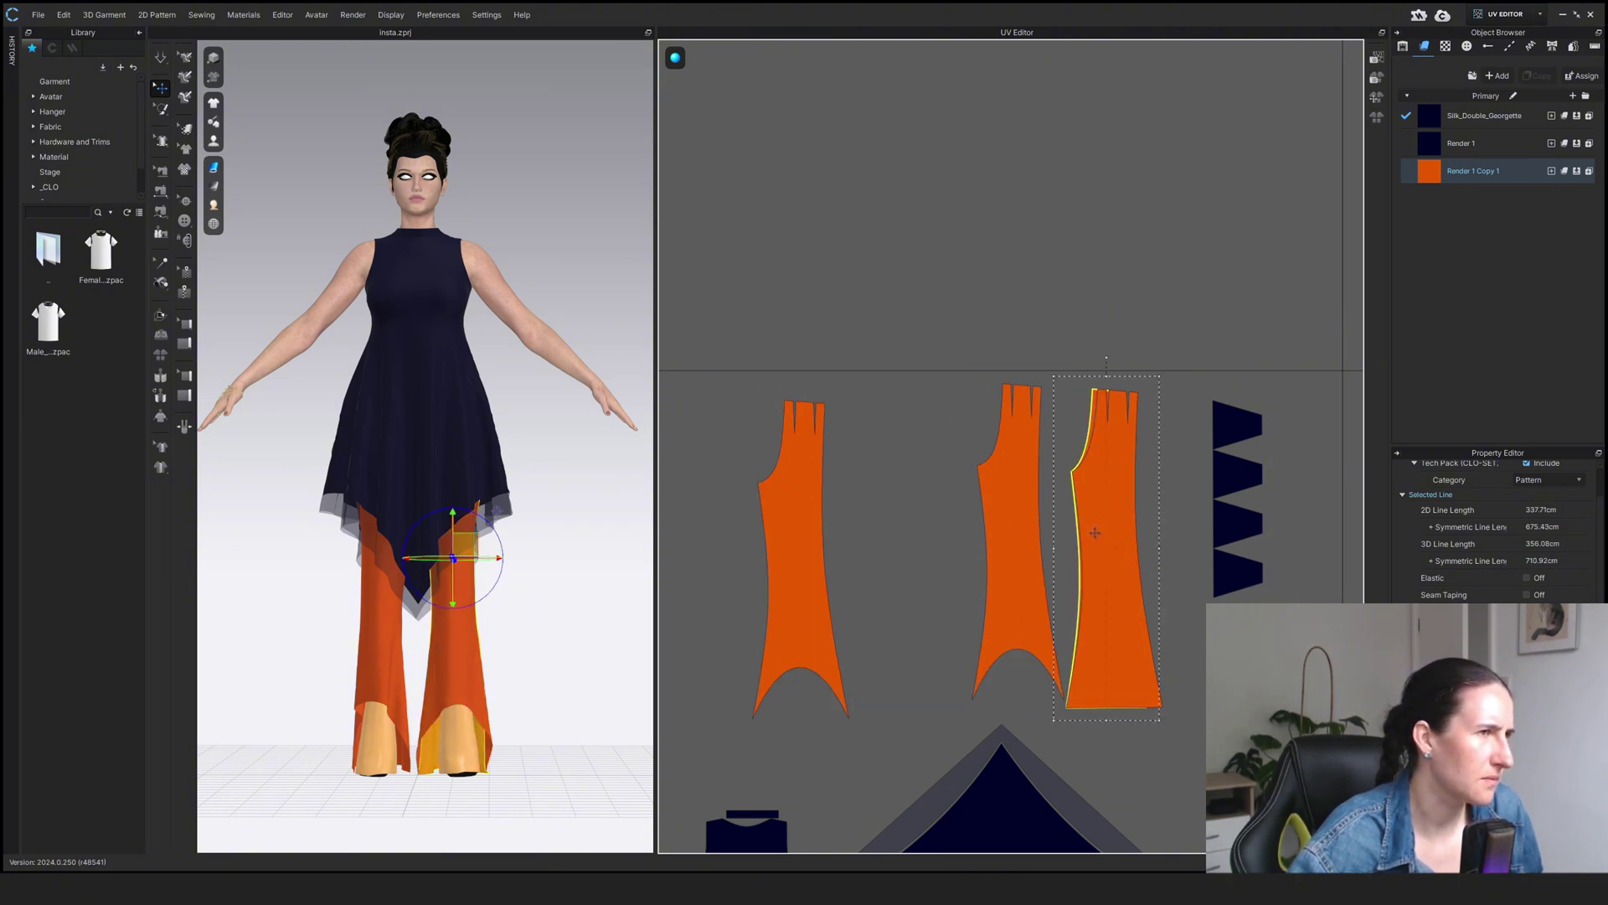
pyautogui.scroll(2, 1095, 537)
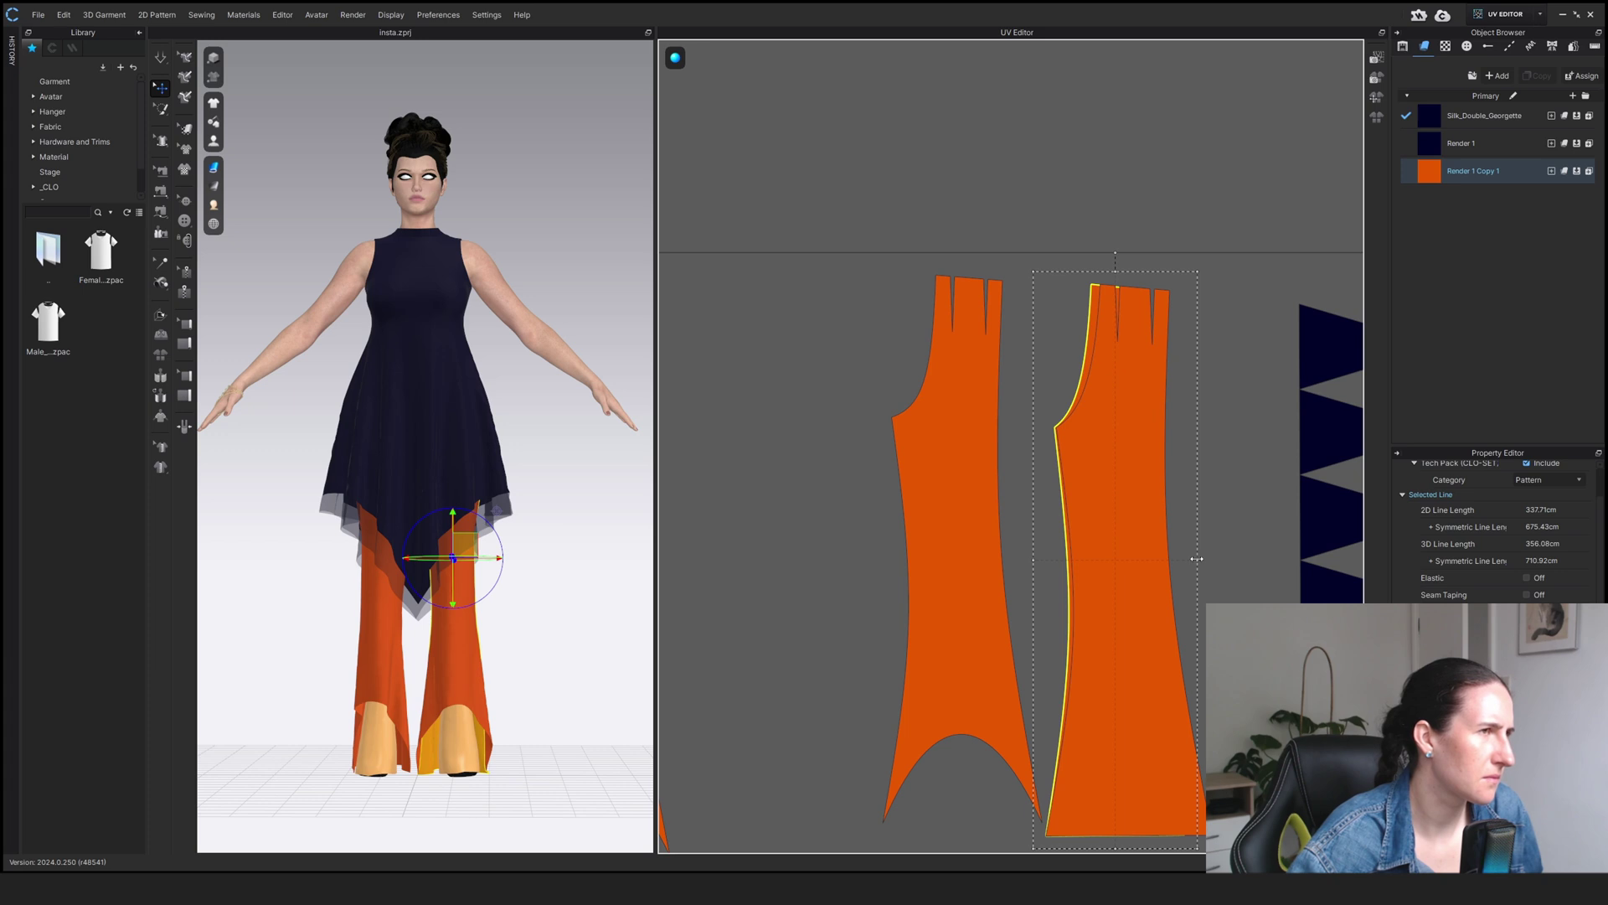
pyautogui.moveTo(1196, 558); pyautogui.dragTo(1222, 564)
# - Shift the middle and first pant pieces into an even row, and orbit the avatar to her back
pyautogui.scroll(-2, 1134, 767)
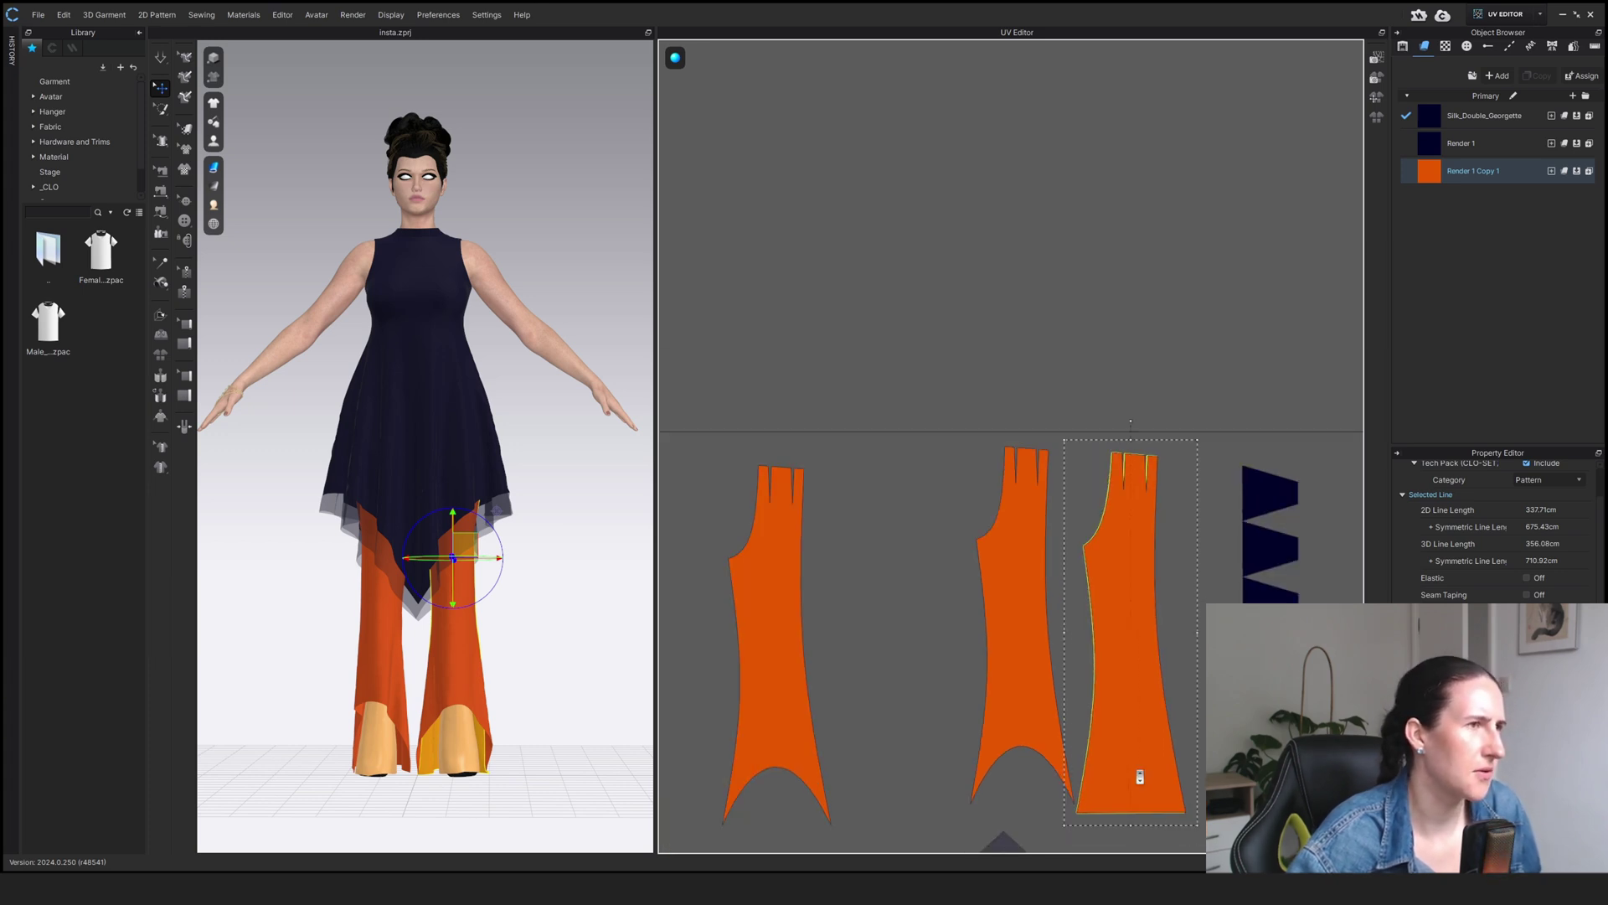
pyautogui.moveTo(996, 709); pyautogui.dragTo(944, 711)
pyautogui.moveTo(779, 671)
pyautogui.mouseDown()
pyautogui.moveTo(858, 671)
pyautogui.moveTo(772, 671)
pyautogui.mouseUp()
pyautogui.moveTo(919, 671); pyautogui.dragTo(877, 671)
pyautogui.click(1106, 664)
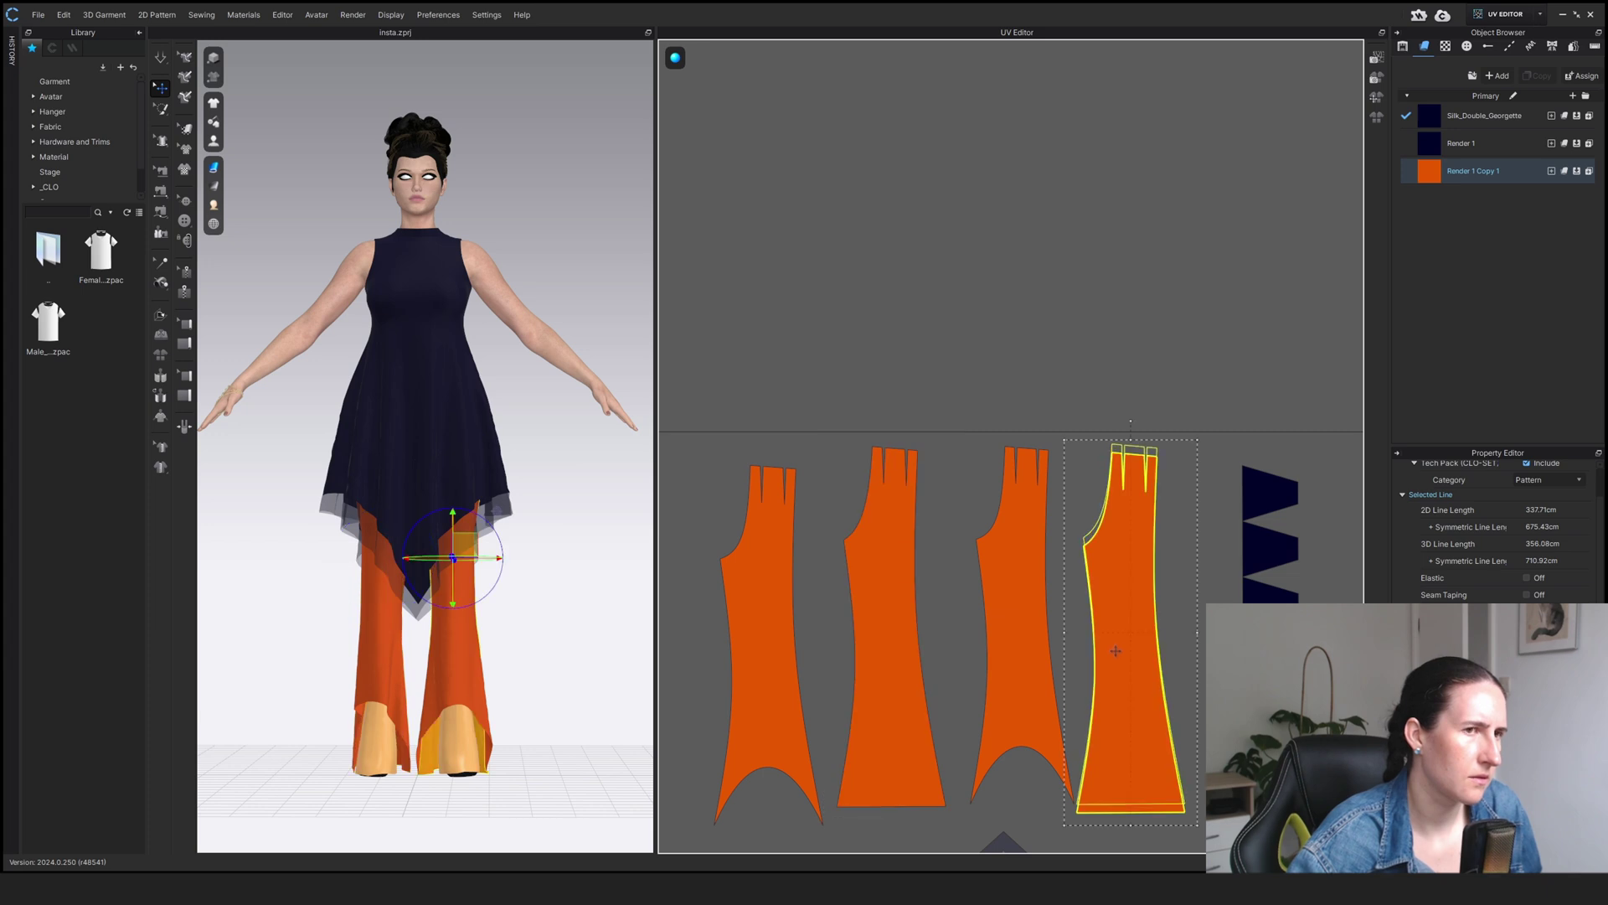
pyautogui.moveTo(479, 582); pyautogui.dragTo(305, 604, button='right')
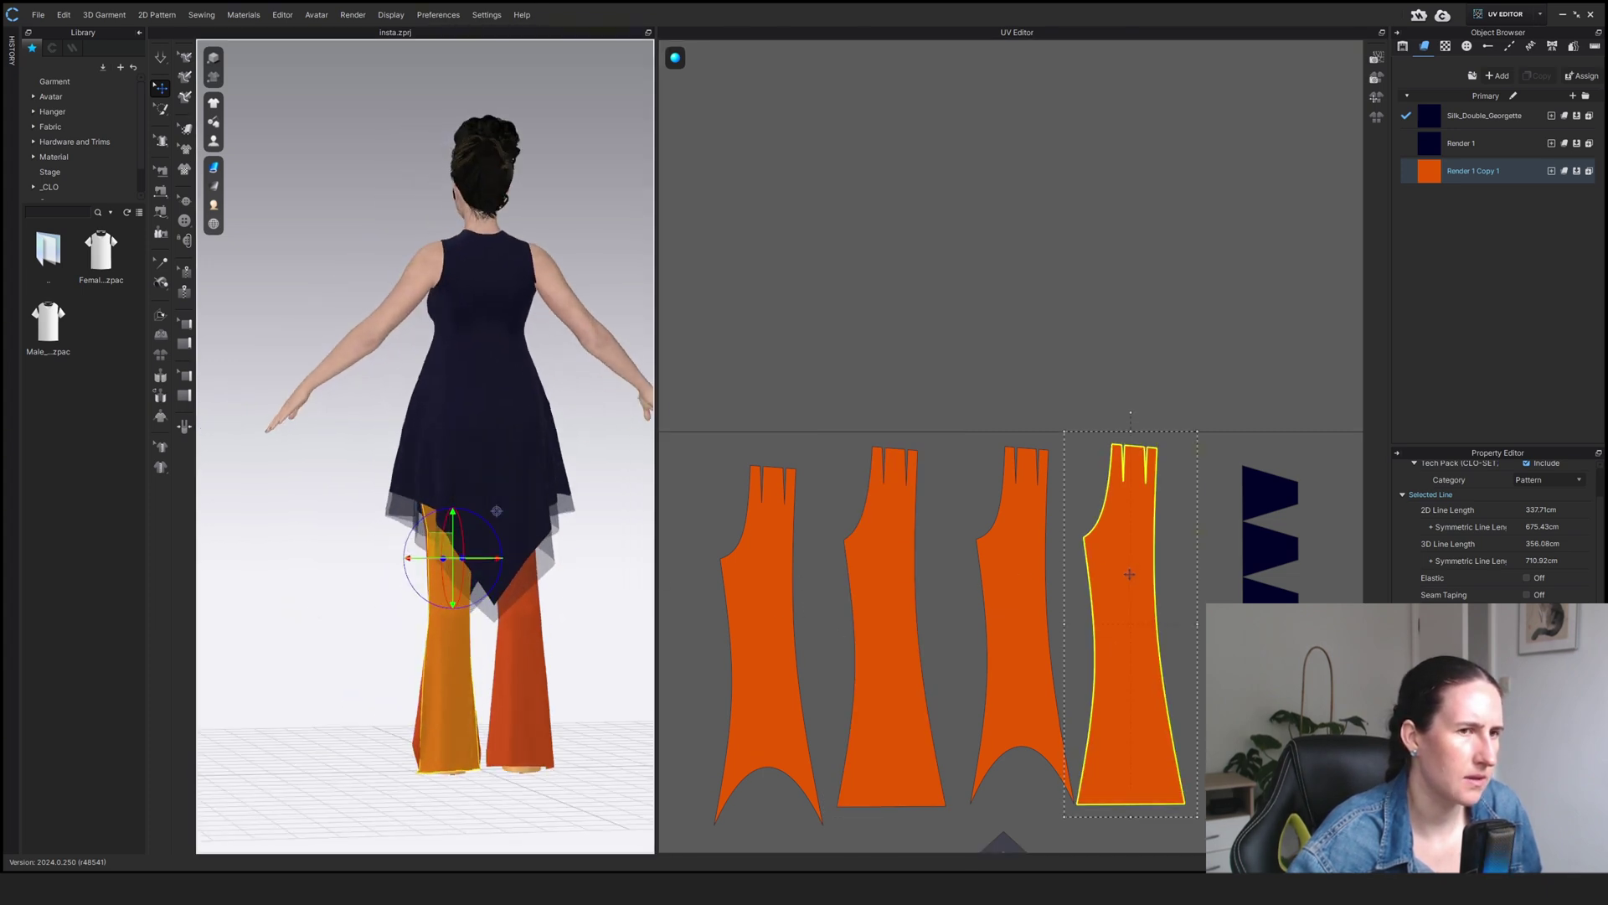
# - Flip the rightmost and leftmost orange pant UV pieces horizontally
pyautogui.click(908, 577)
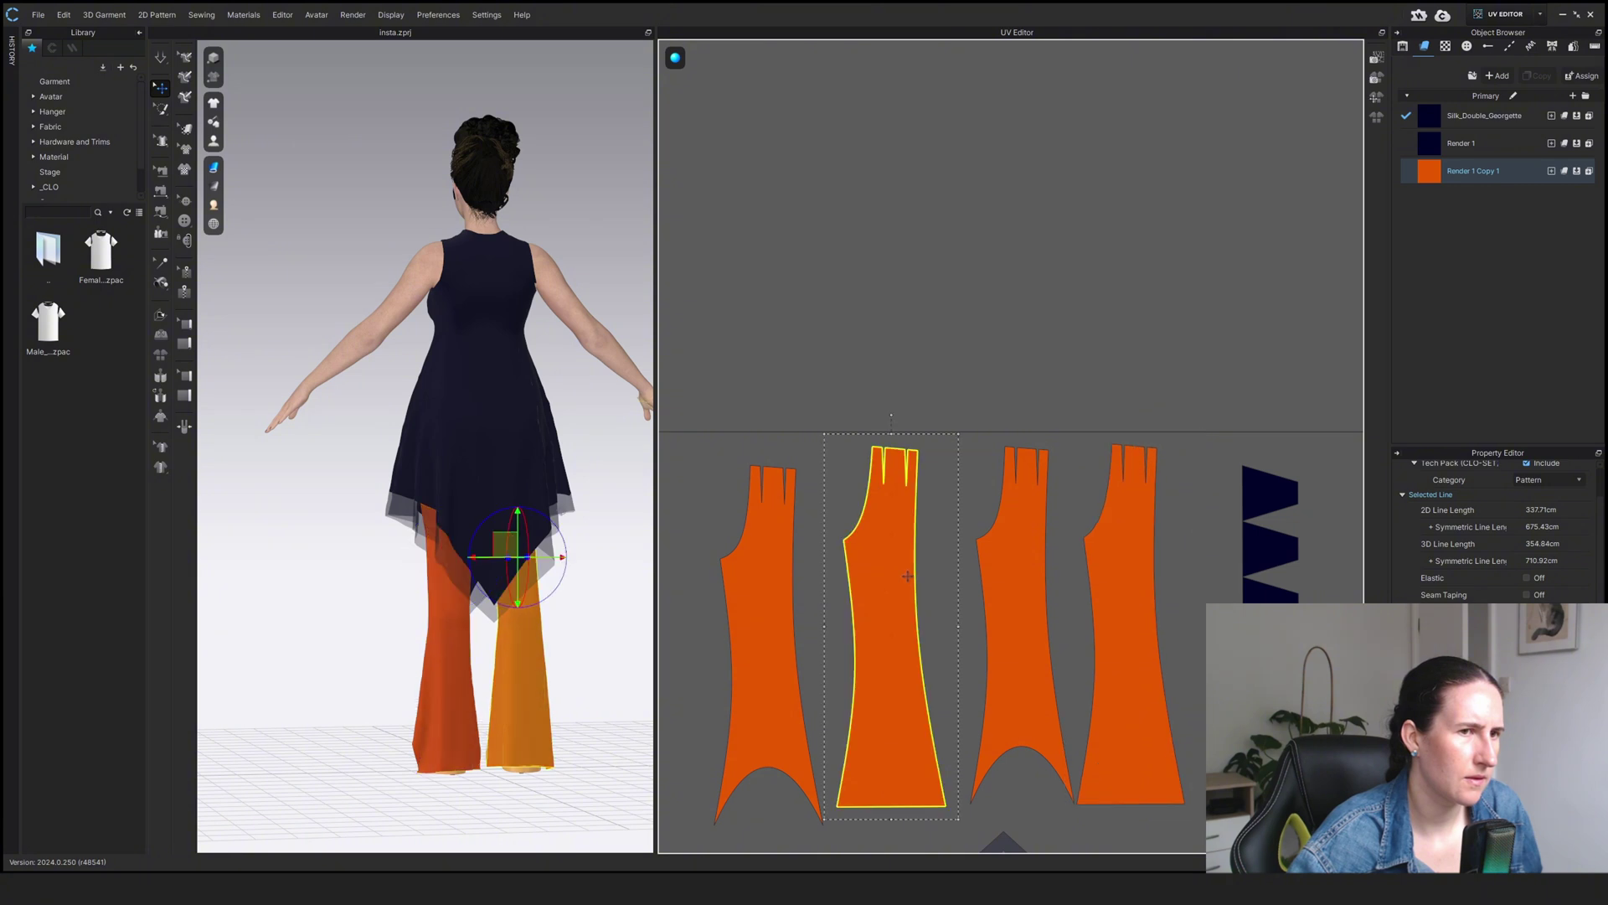
pyautogui.click(1107, 571)
pyautogui.rightClick(1112, 572)
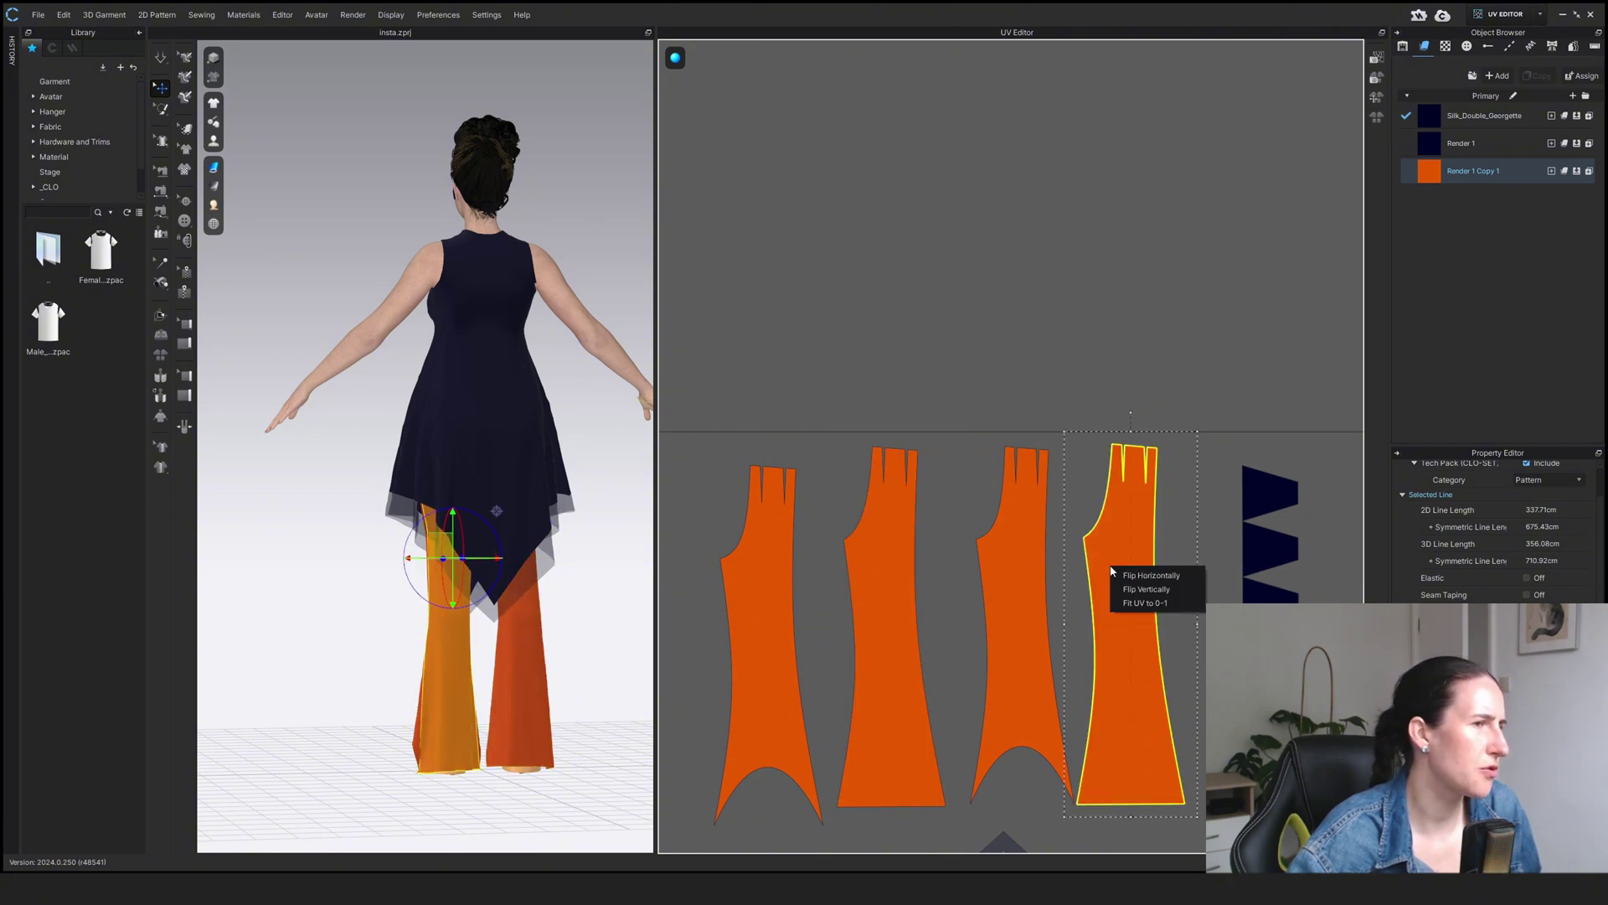
pyautogui.click(1154, 575)
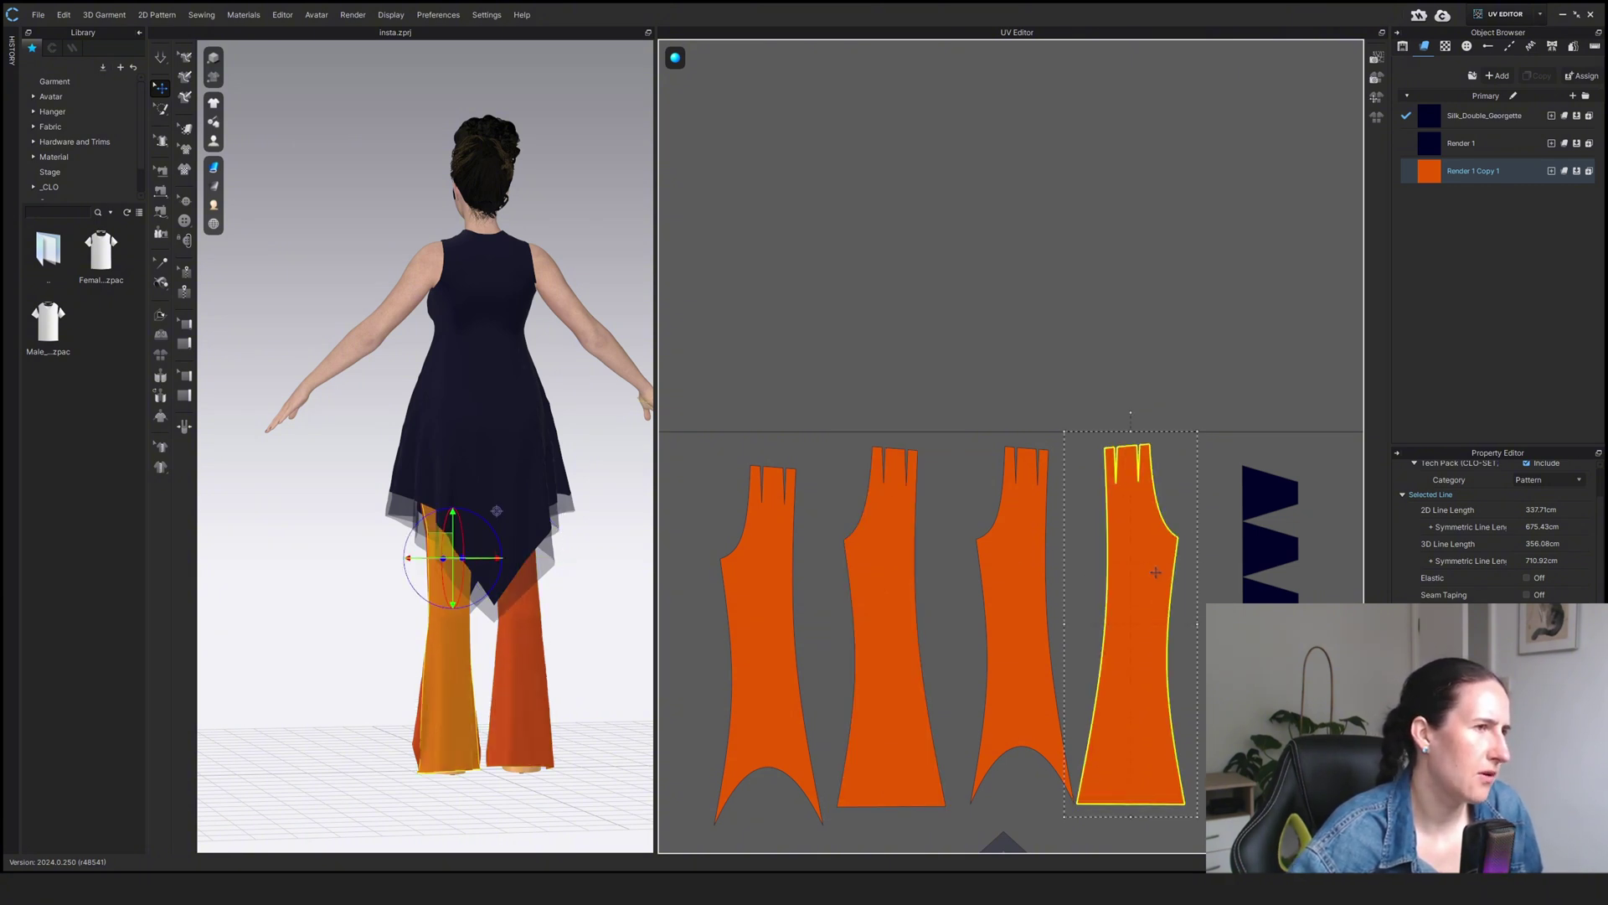
pyautogui.click(1040, 590)
pyautogui.moveTo(305, 635); pyautogui.dragTo(583, 638, button='right')
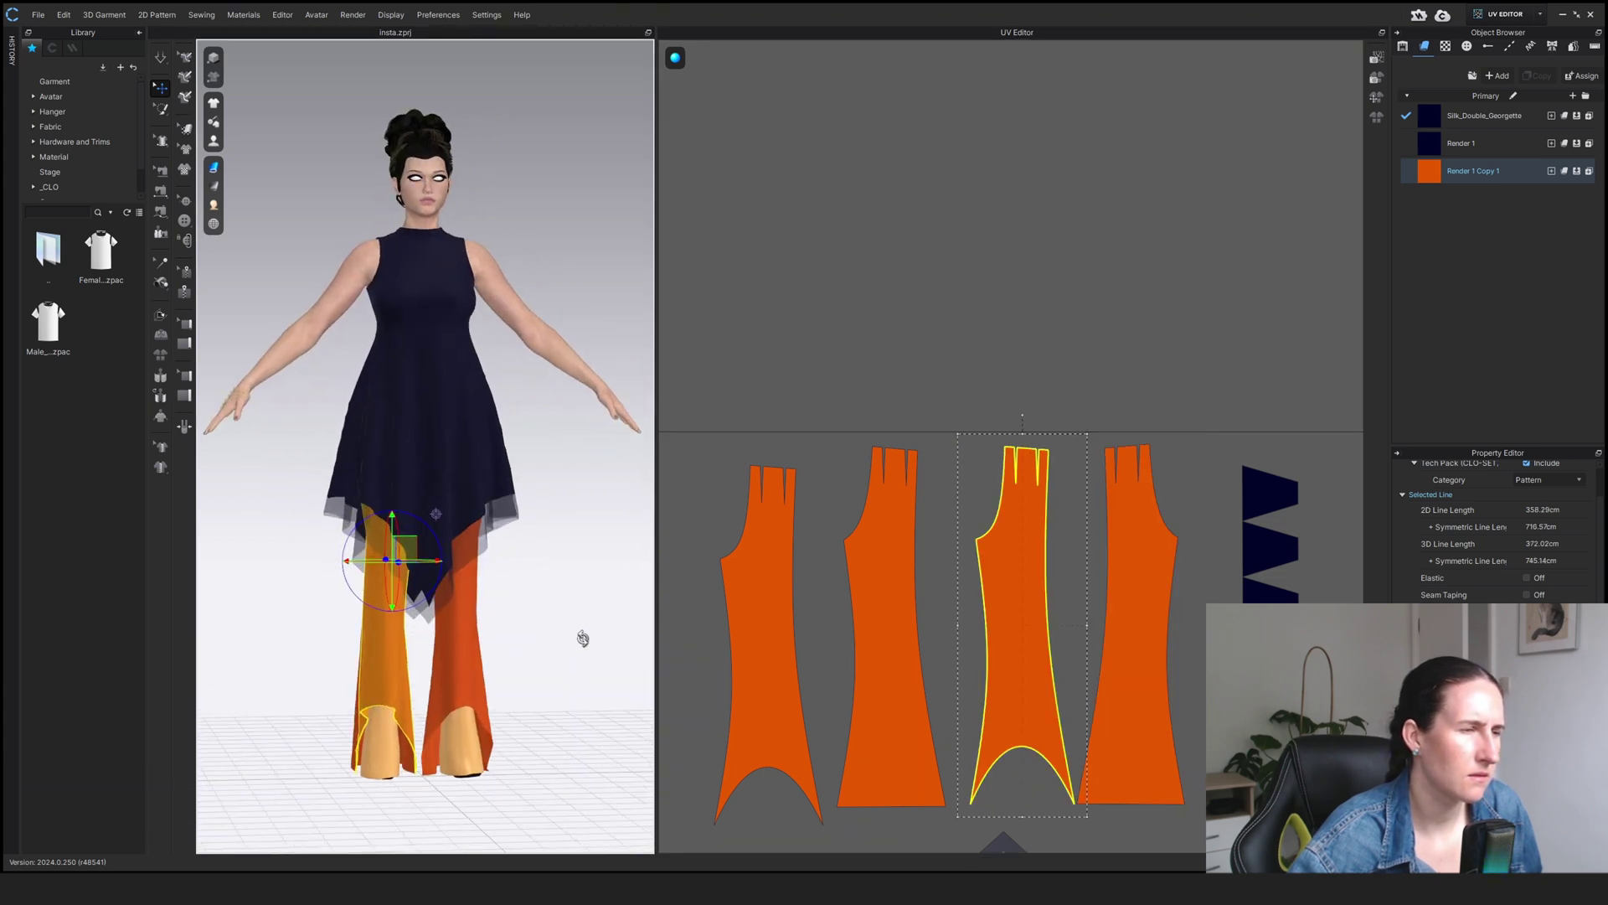
pyautogui.click(772, 591)
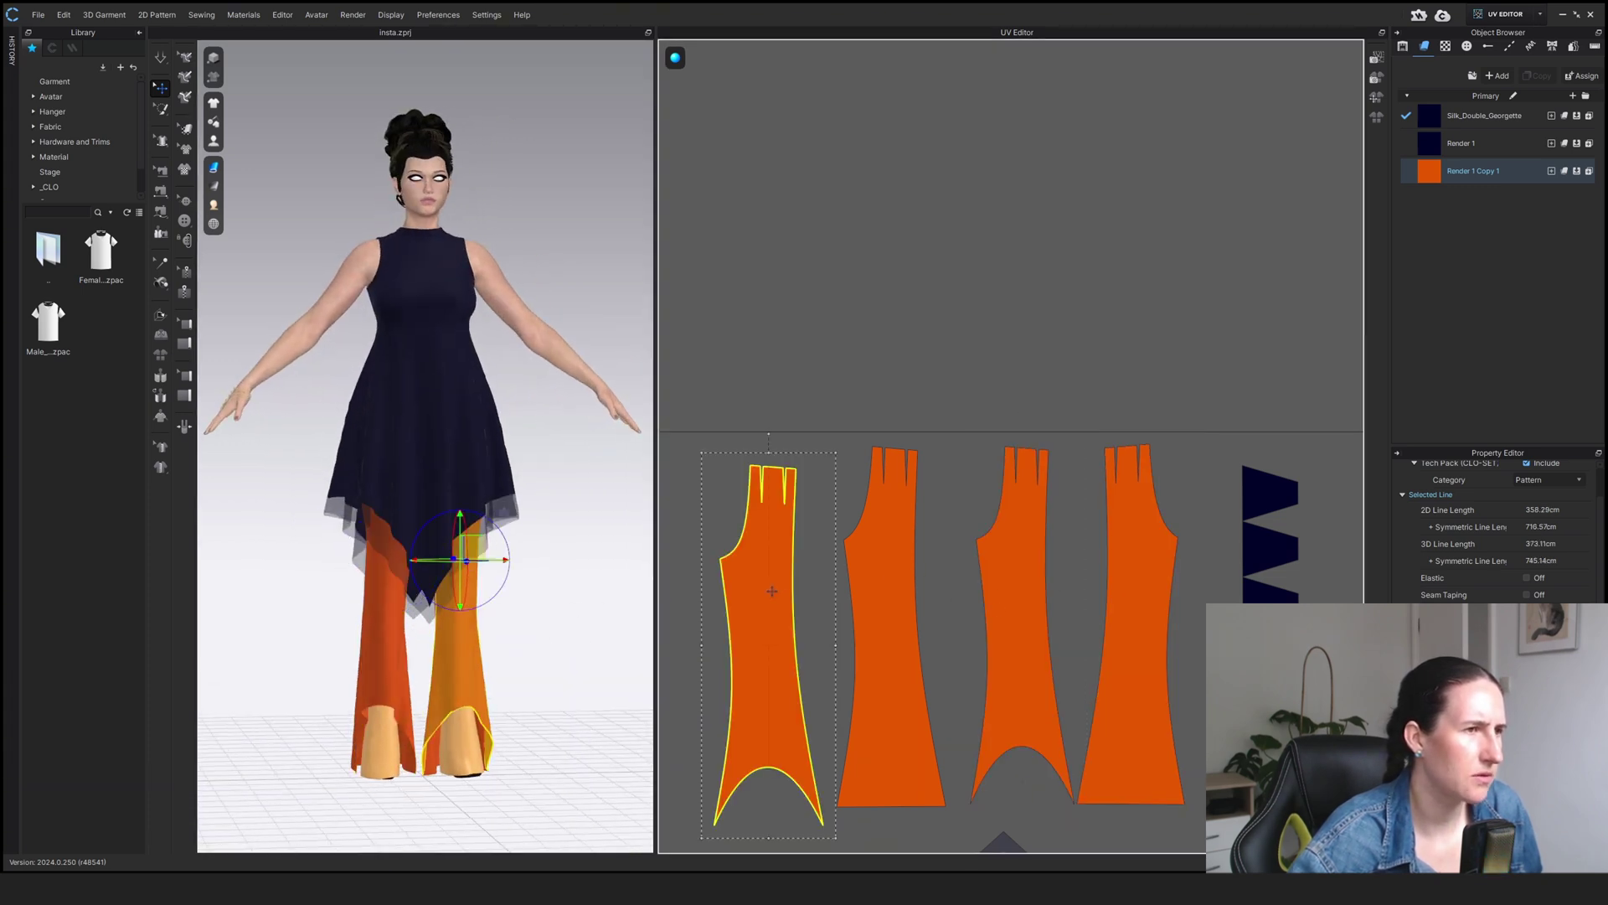
pyautogui.rightClick(771, 591)
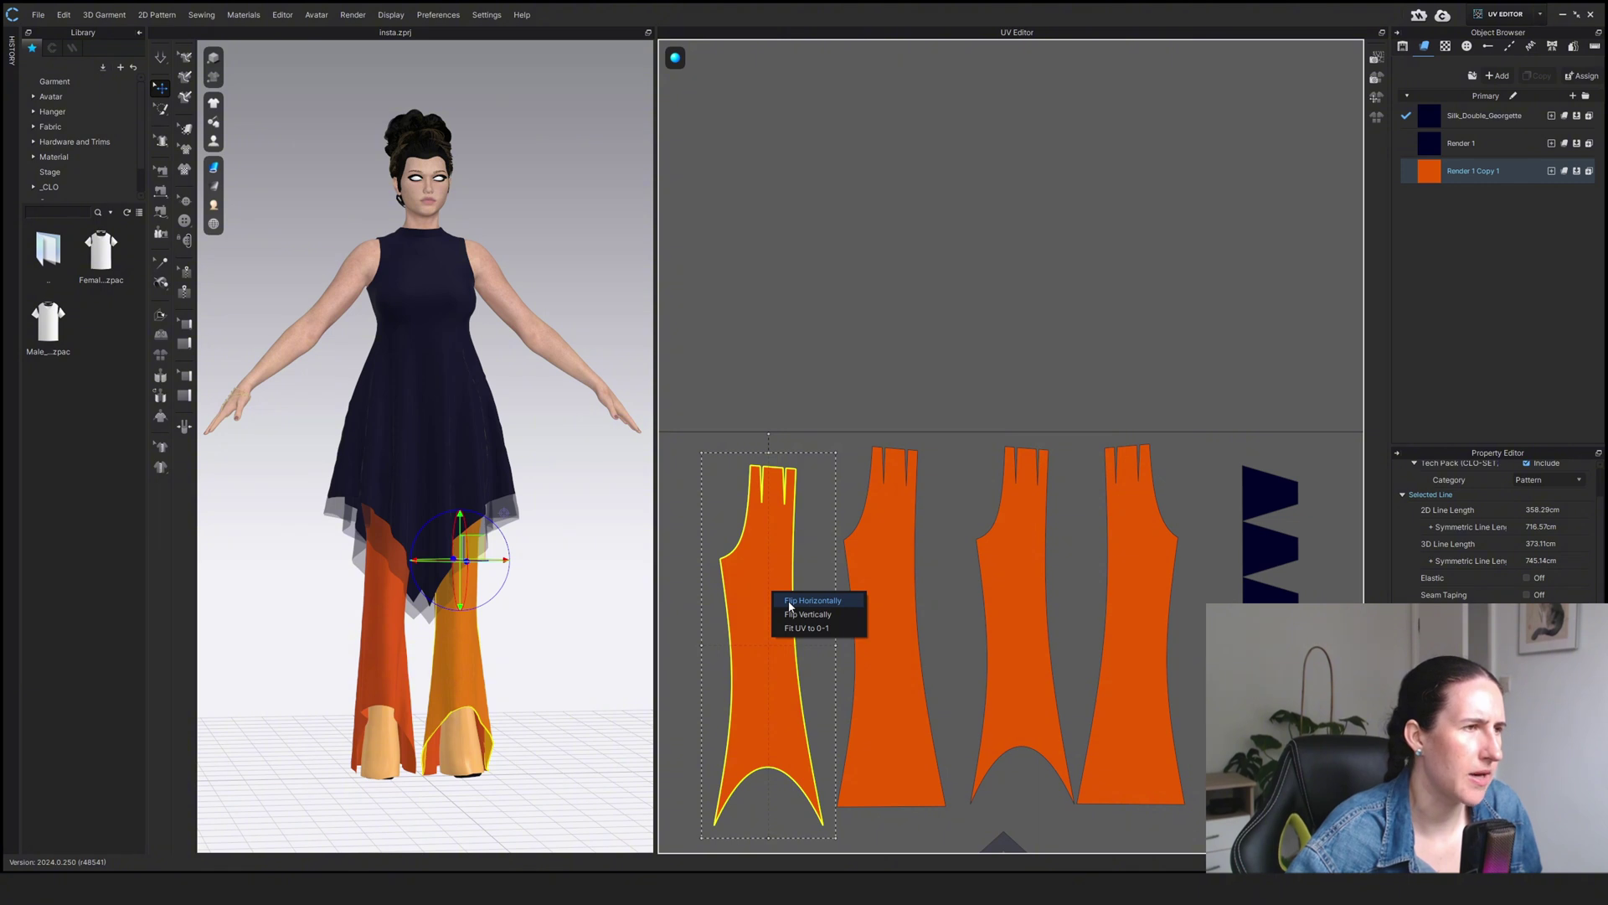
pyautogui.click(809, 601)
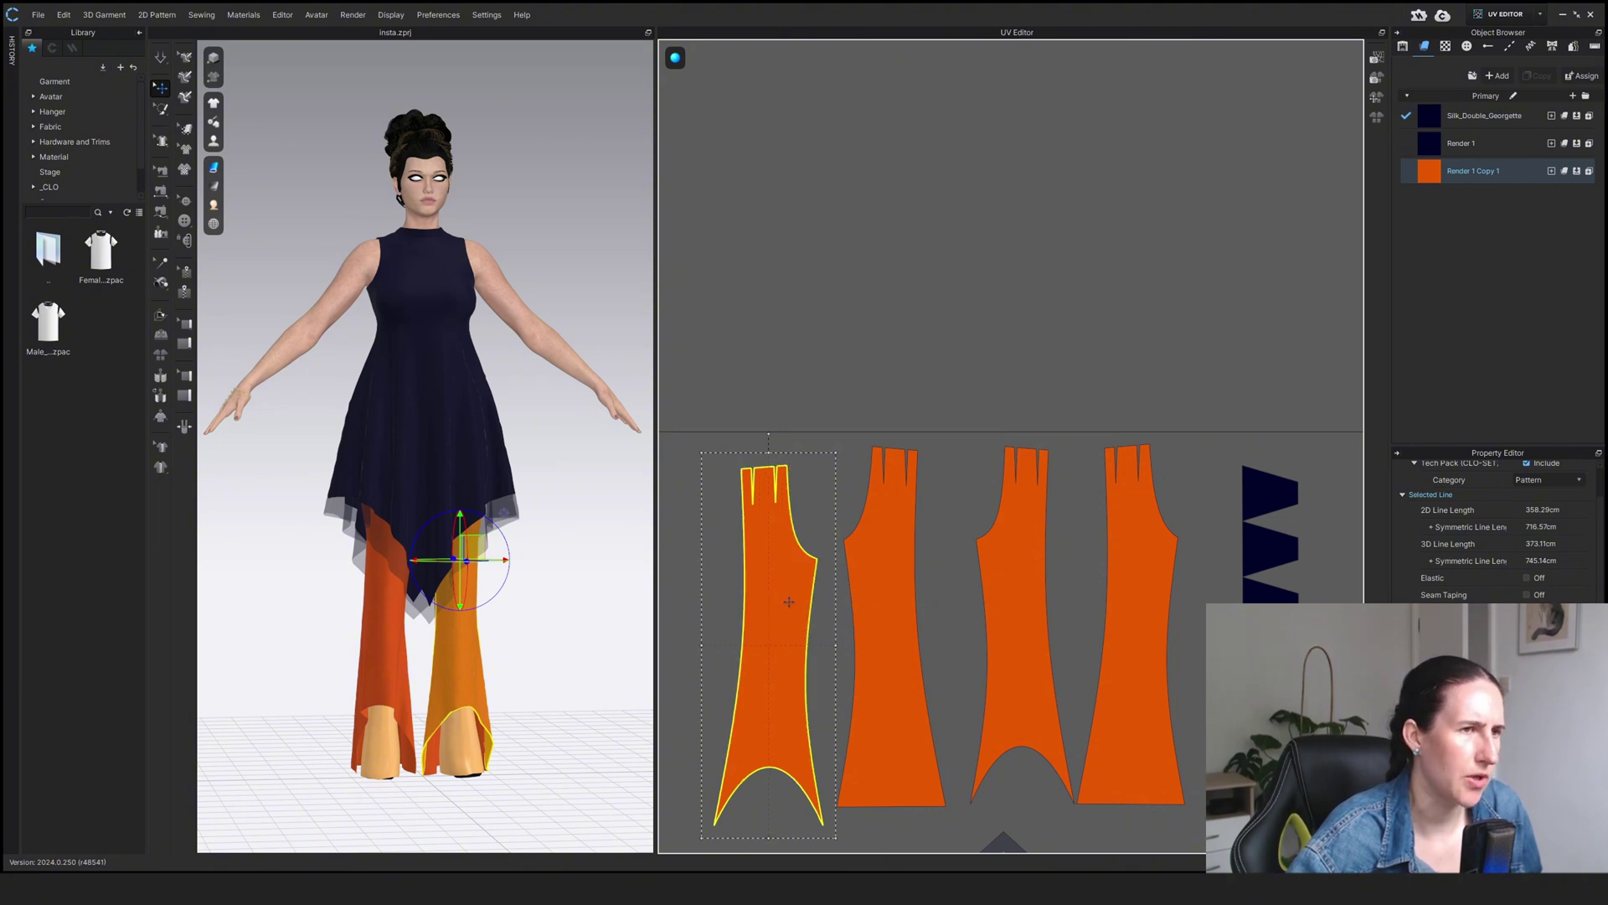
pyautogui.moveTo(788, 602); pyautogui.dragTo(780, 591)
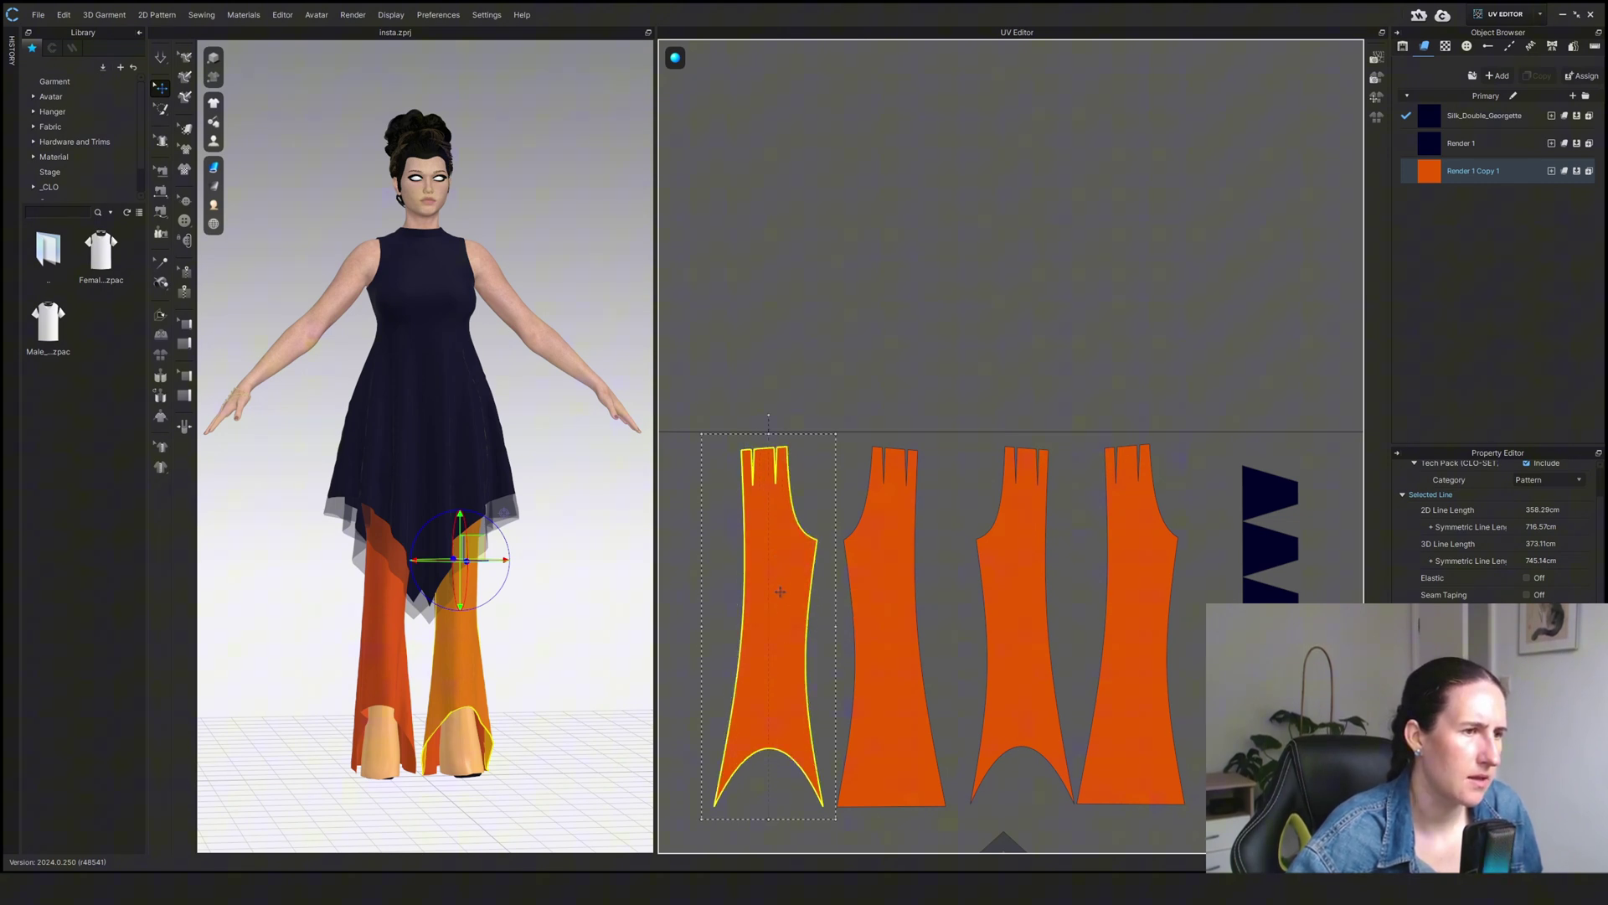
# - Rearrange the four pant pieces into an evenly spaced, non-overlapping row
pyautogui.click(892, 600)
pyautogui.moveTo(892, 600); pyautogui.dragTo(1165, 599)
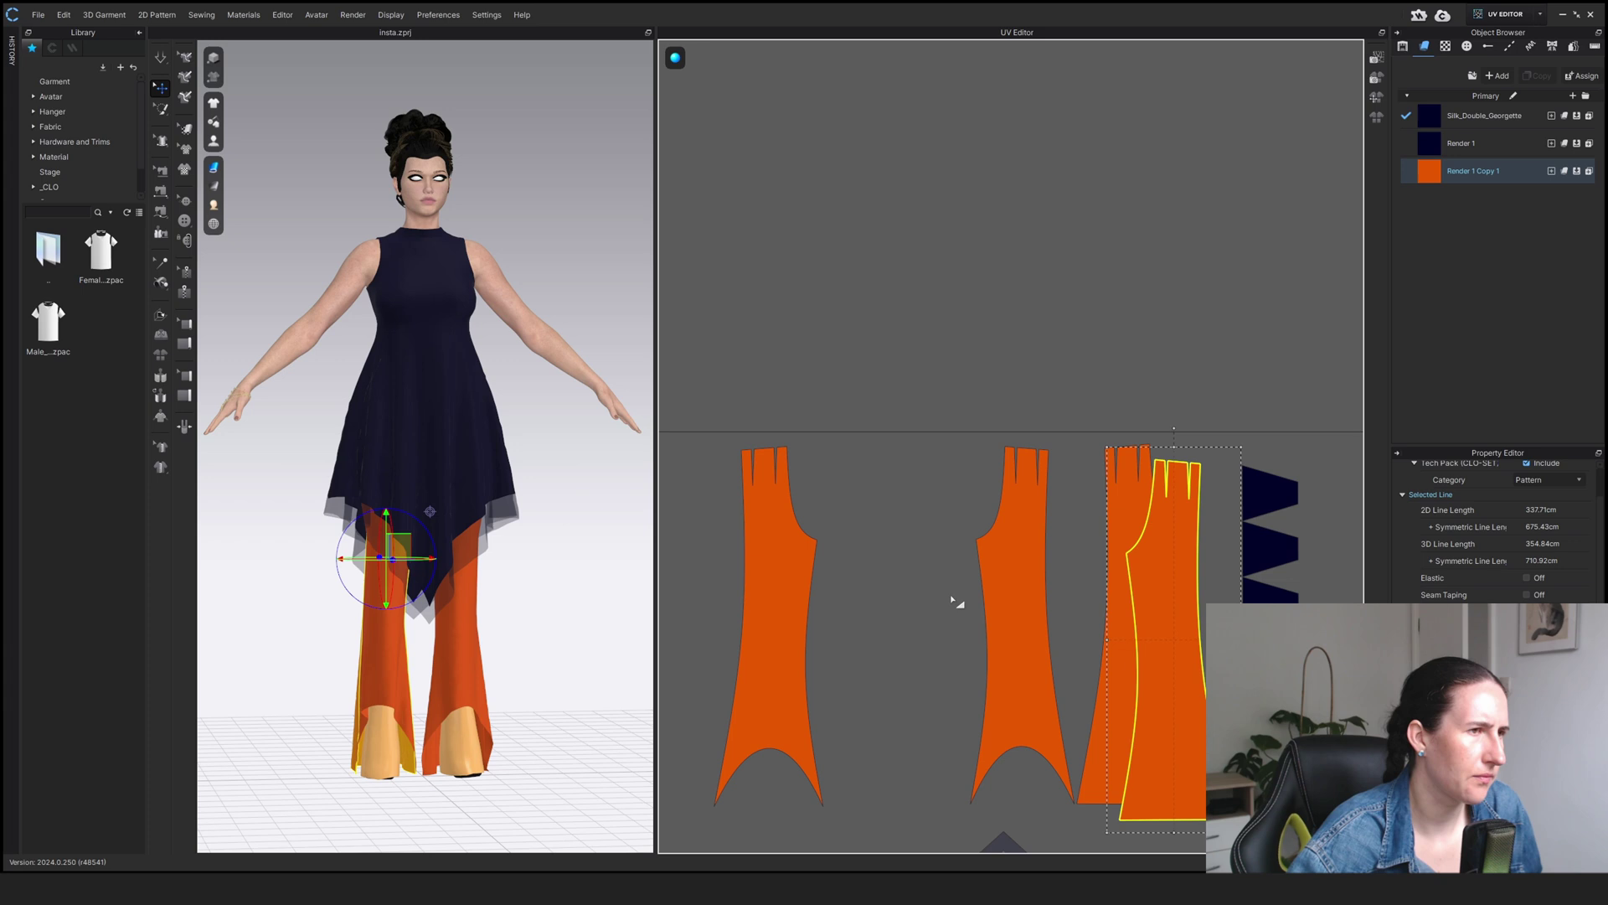
pyautogui.click(1000, 600)
pyautogui.moveTo(869, 595); pyautogui.dragTo(871, 594)
pyautogui.moveTo(1123, 612); pyautogui.dragTo(1016, 599)
pyautogui.click(1138, 596)
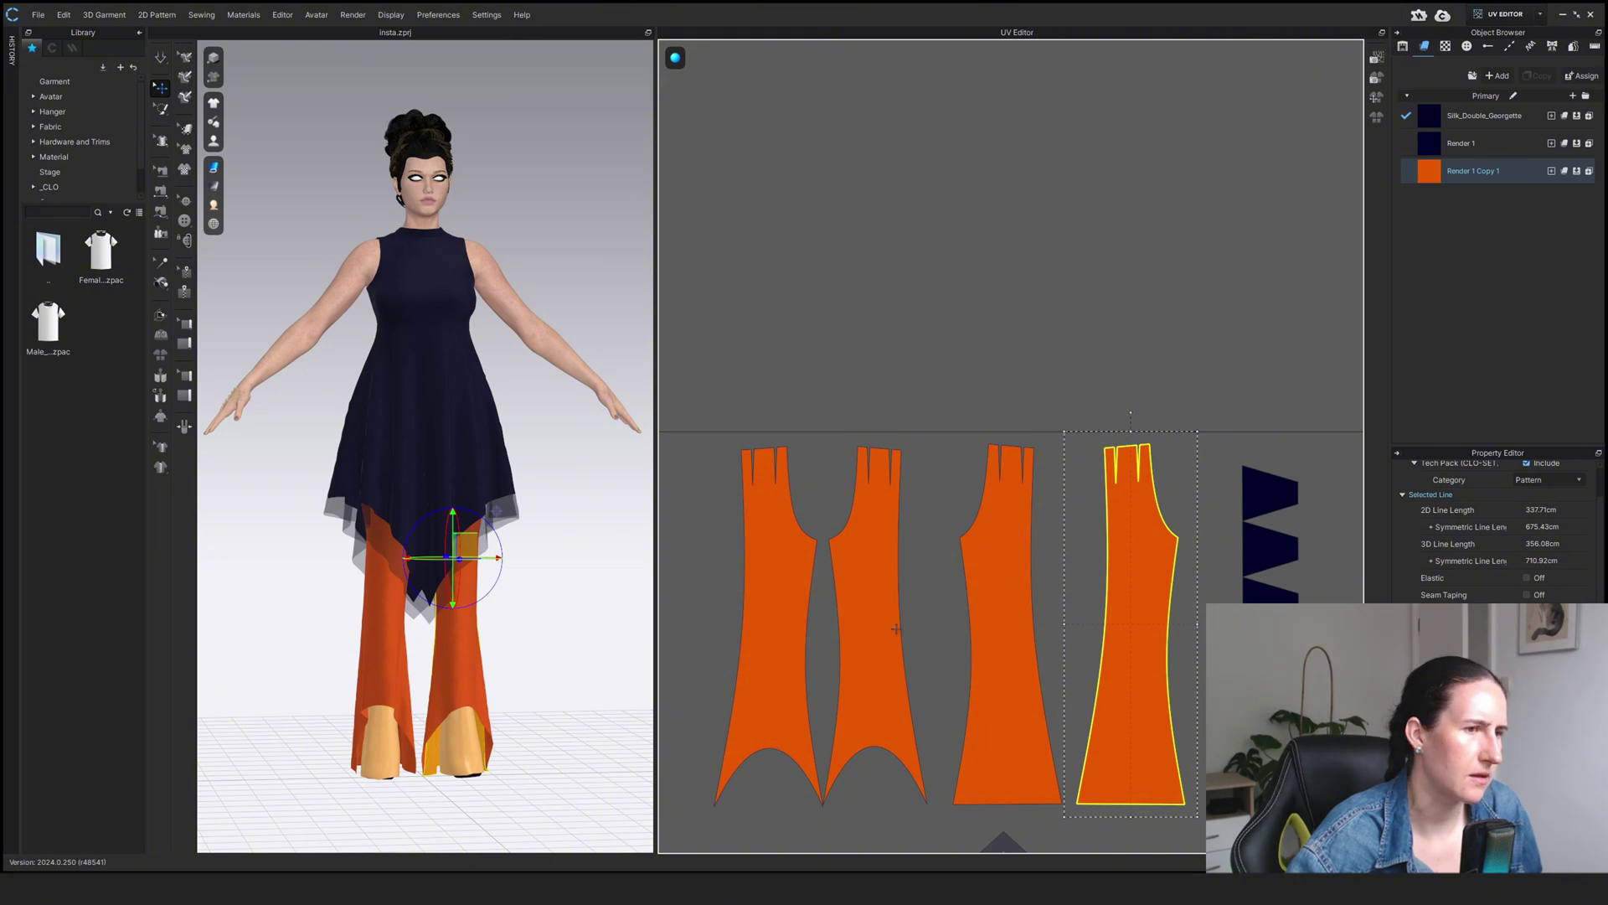
pyautogui.moveTo(768, 630); pyautogui.dragTo(754, 630)
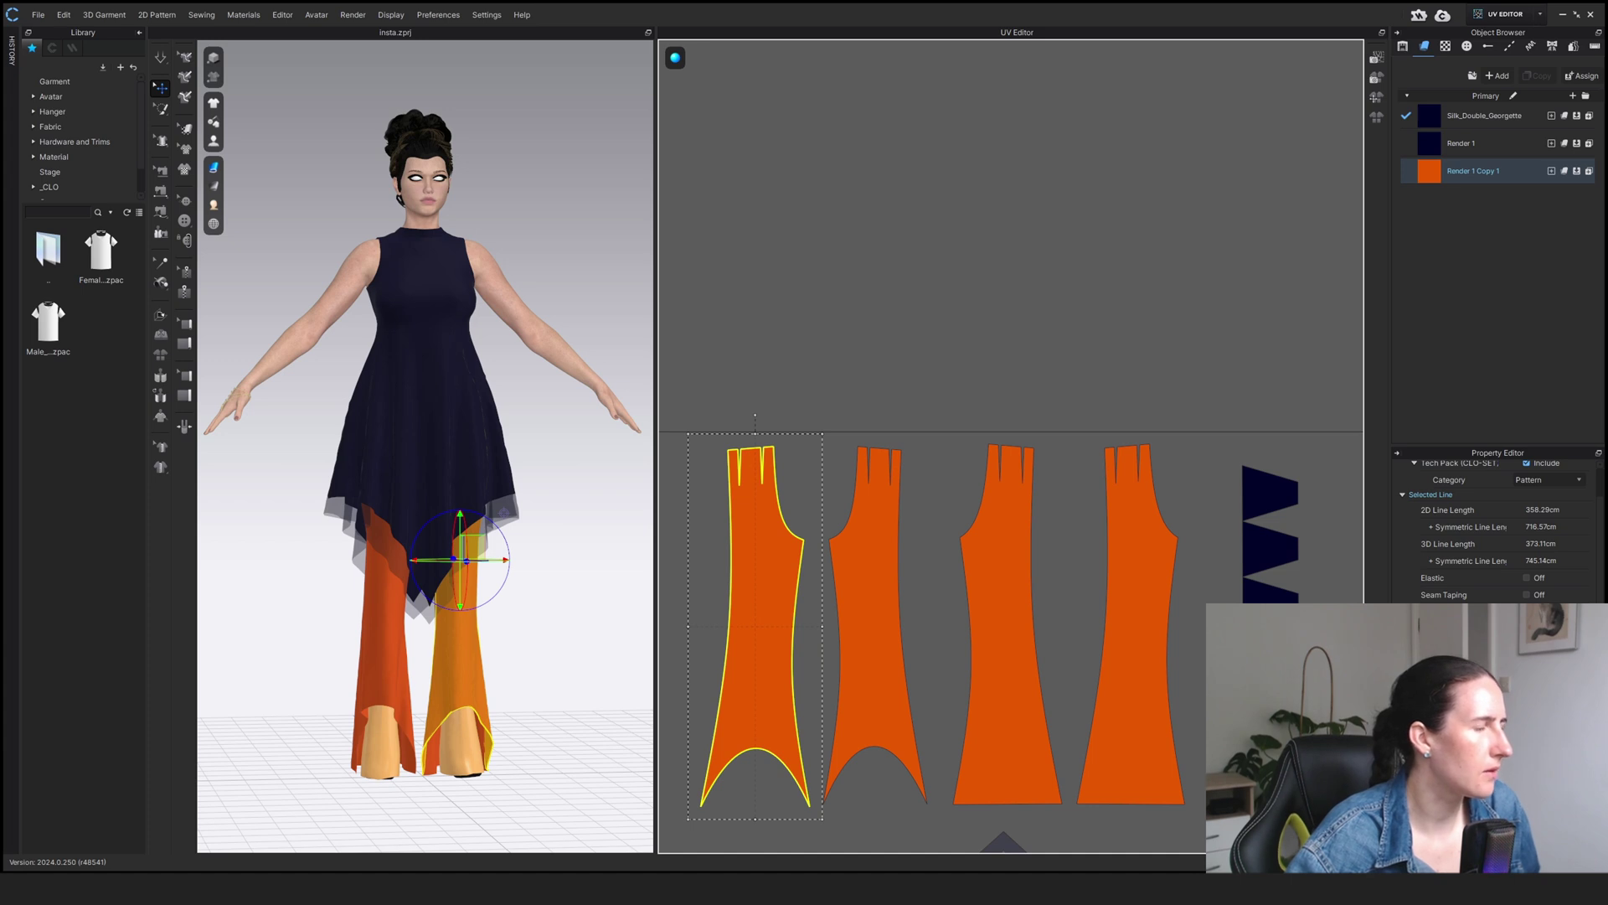
pyautogui.moveTo(1252, 740); pyautogui.dragTo(998, 657, button='middle')
pyautogui.scroll(-3, 1005, 435)
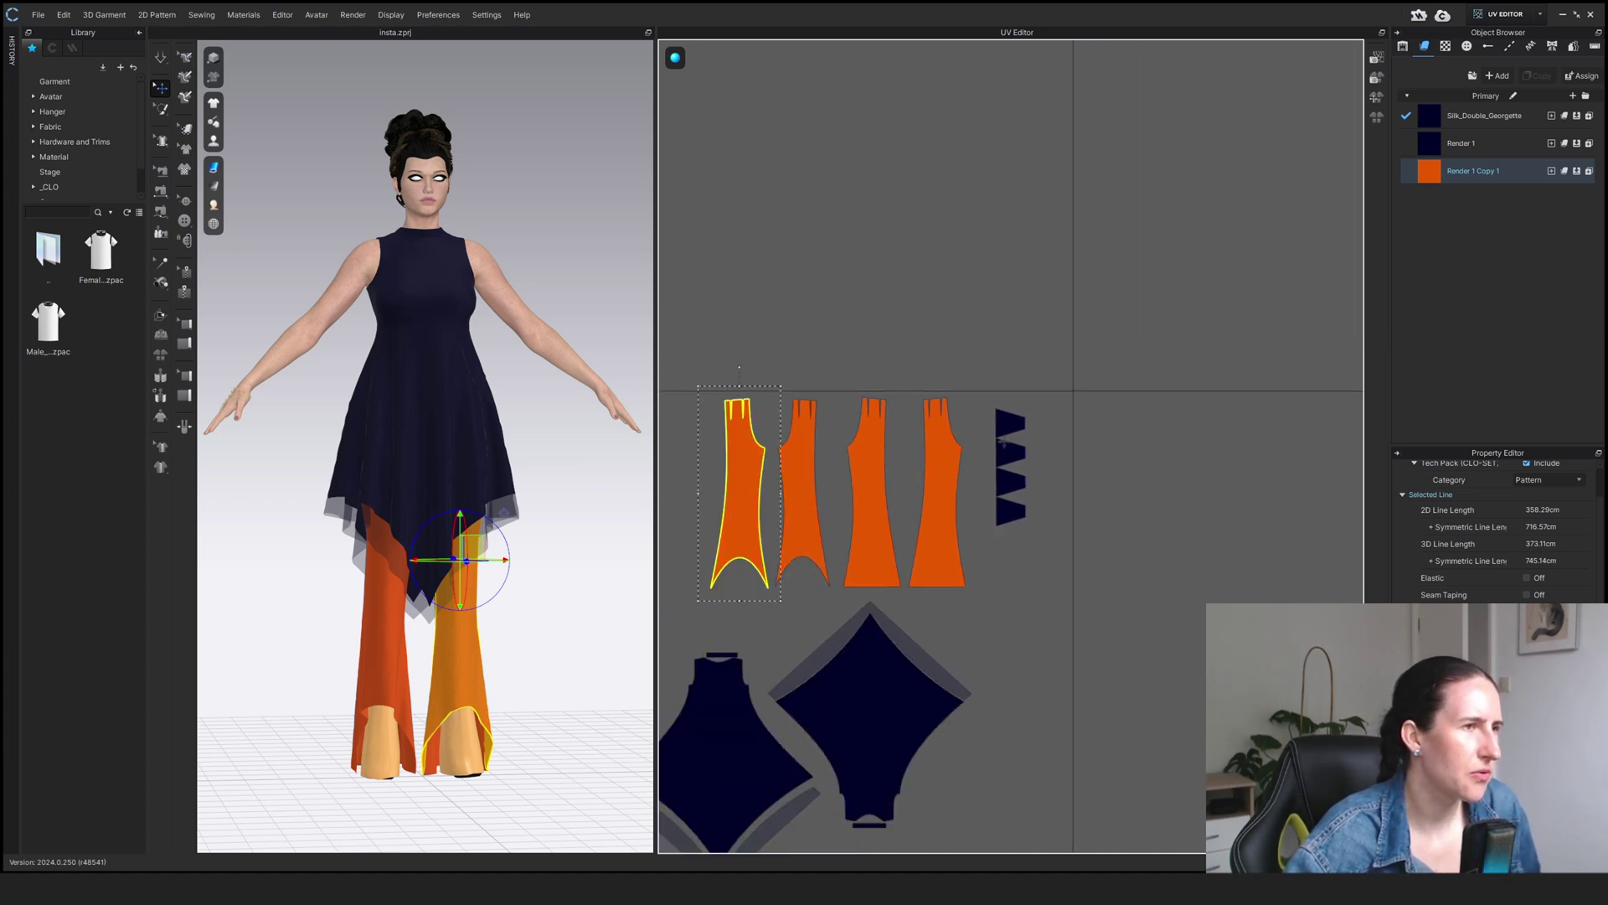
pyautogui.scroll(6, 1003, 441)
pyautogui.scroll(-4, 998, 441)
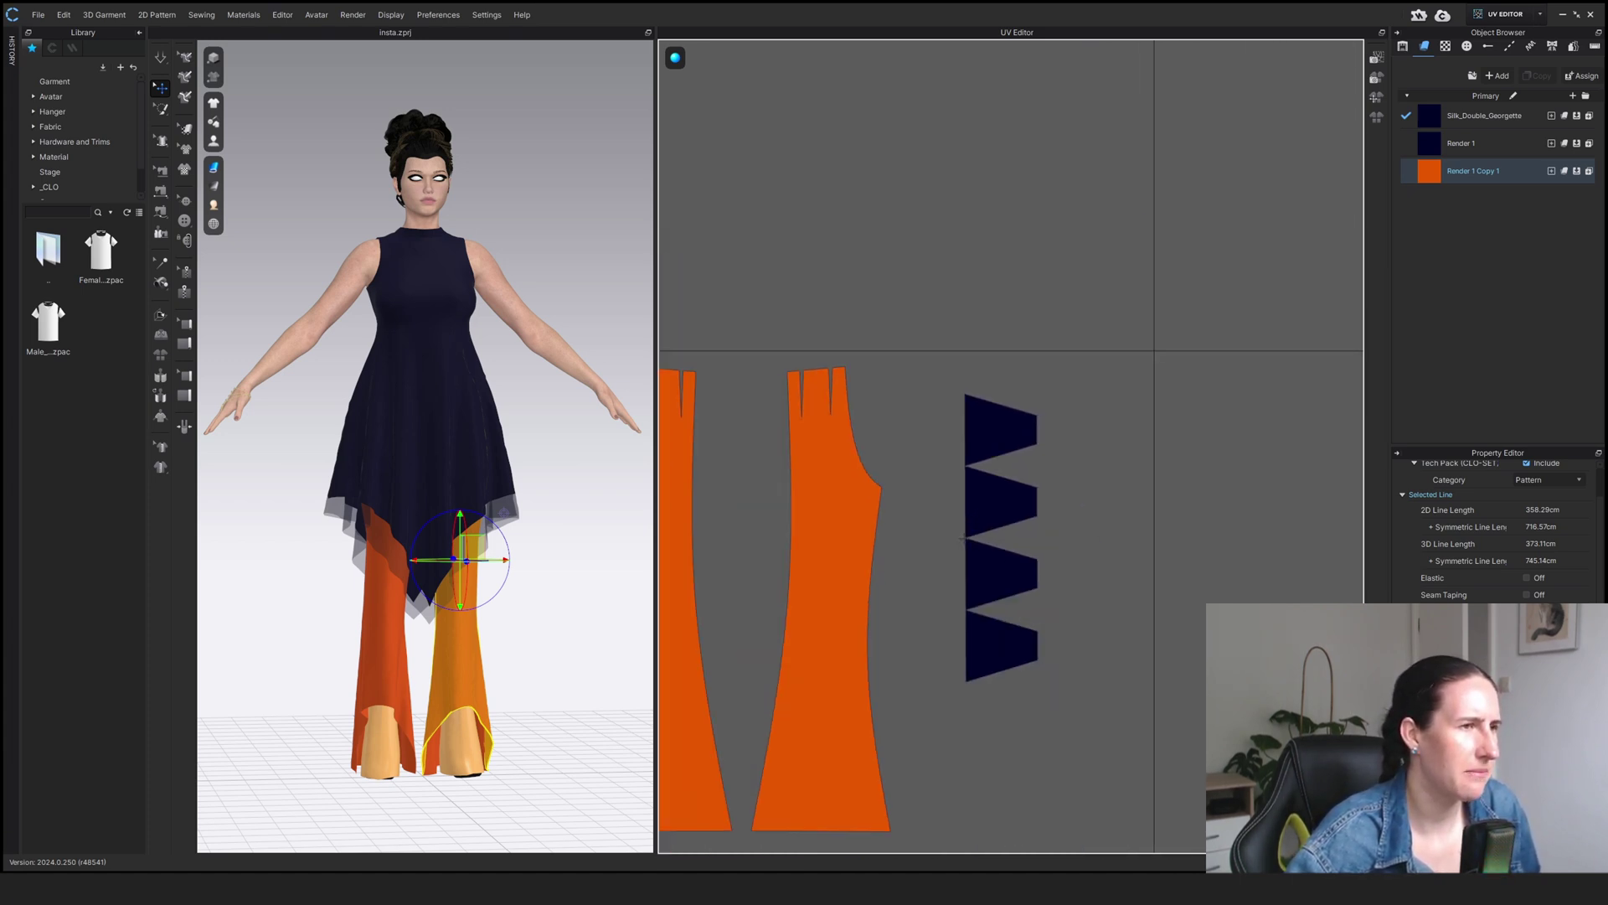
pyautogui.moveTo(964, 540); pyautogui.dragTo(937, 443, button='middle')
# - Drag the bottom, third, second and top navy cuff pieces down into an evenly spaced column
pyautogui.click(964, 404)
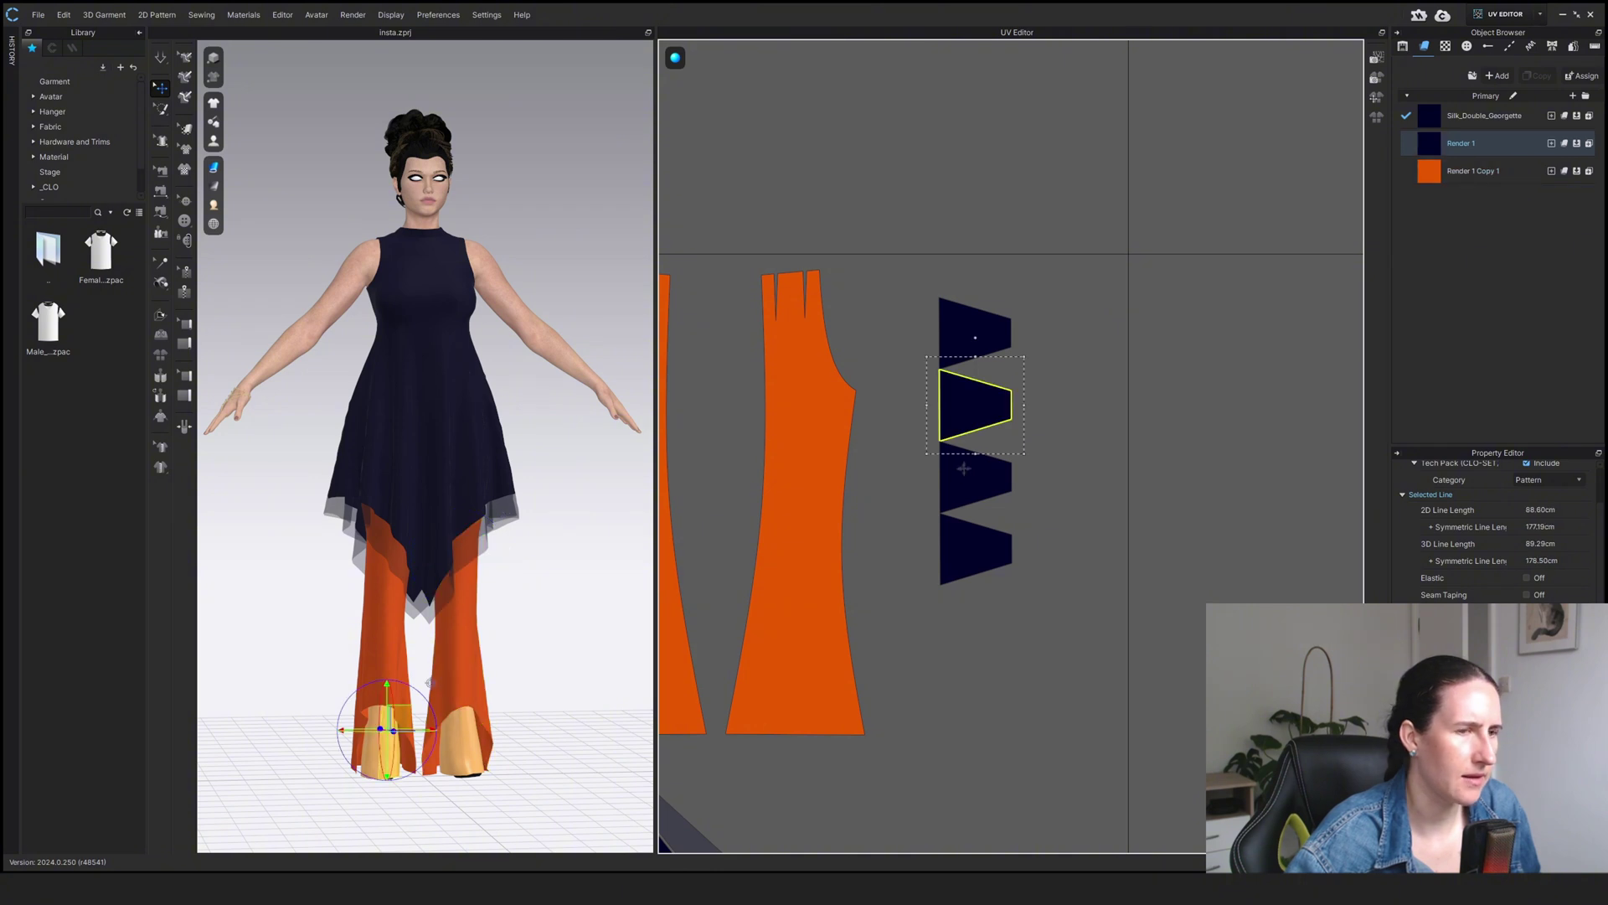
pyautogui.keyDown('shift'); pyautogui.click(959, 480); pyautogui.keyUp('shift')
pyautogui.keyDown('shift'); pyautogui.click(958, 555); pyautogui.keyUp('shift')
pyautogui.moveTo(957, 554); pyautogui.dragTo(950, 664)
pyautogui.moveTo(961, 482); pyautogui.dragTo(947, 575)
pyautogui.moveTo(971, 406); pyautogui.dragTo(972, 463)
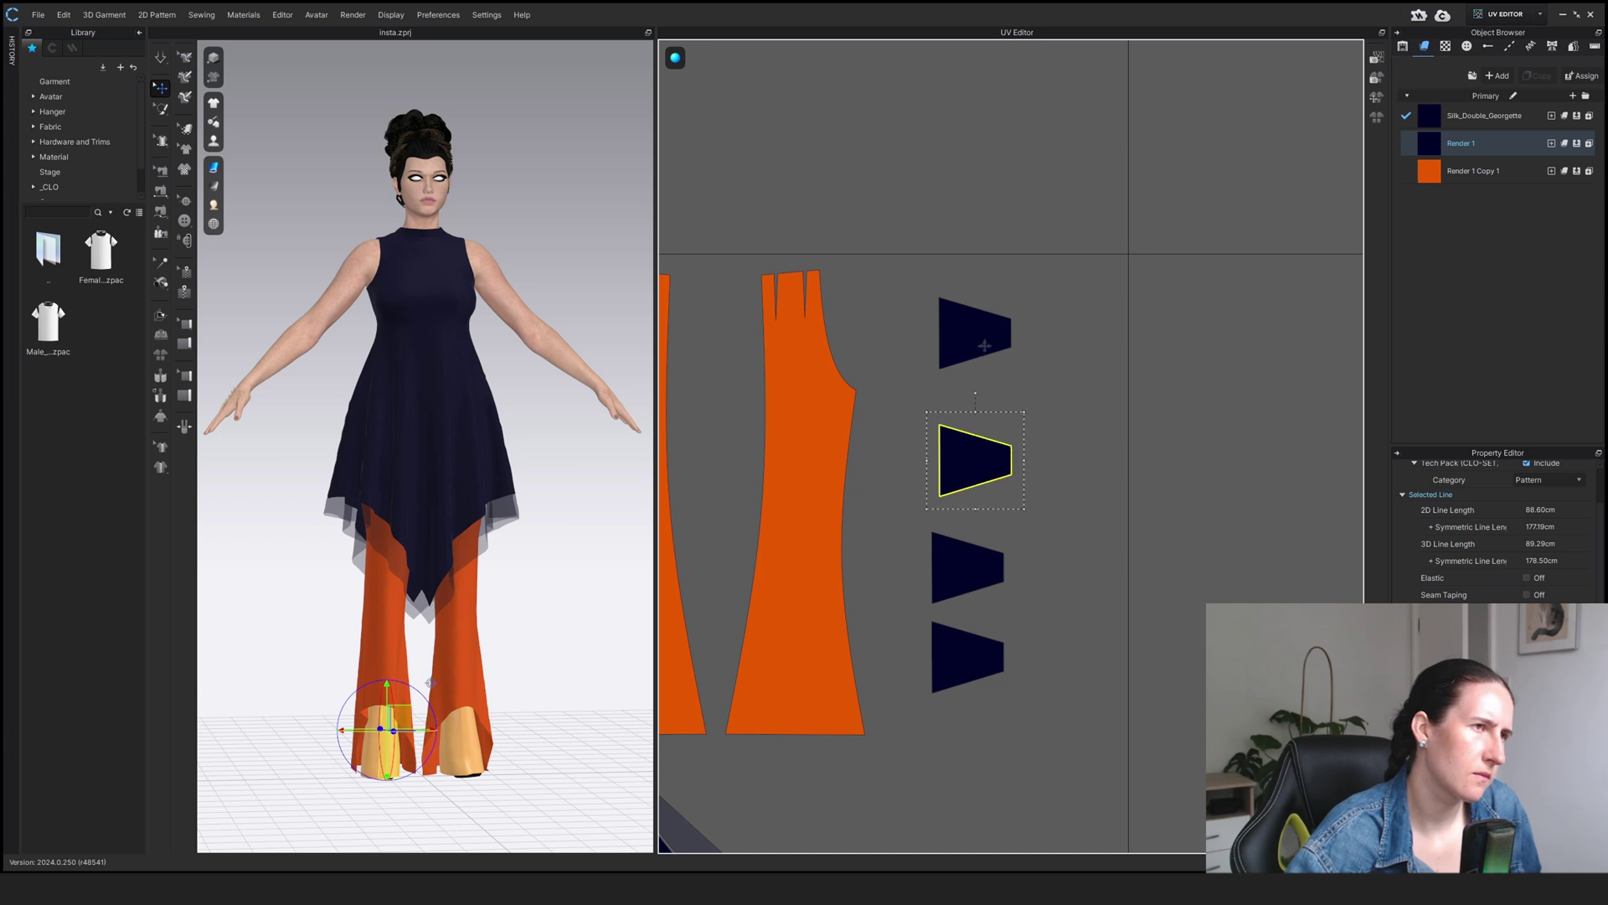
pyautogui.moveTo(984, 345); pyautogui.dragTo(982, 368)
pyautogui.moveTo(969, 454); pyautogui.dragTo(969, 635)
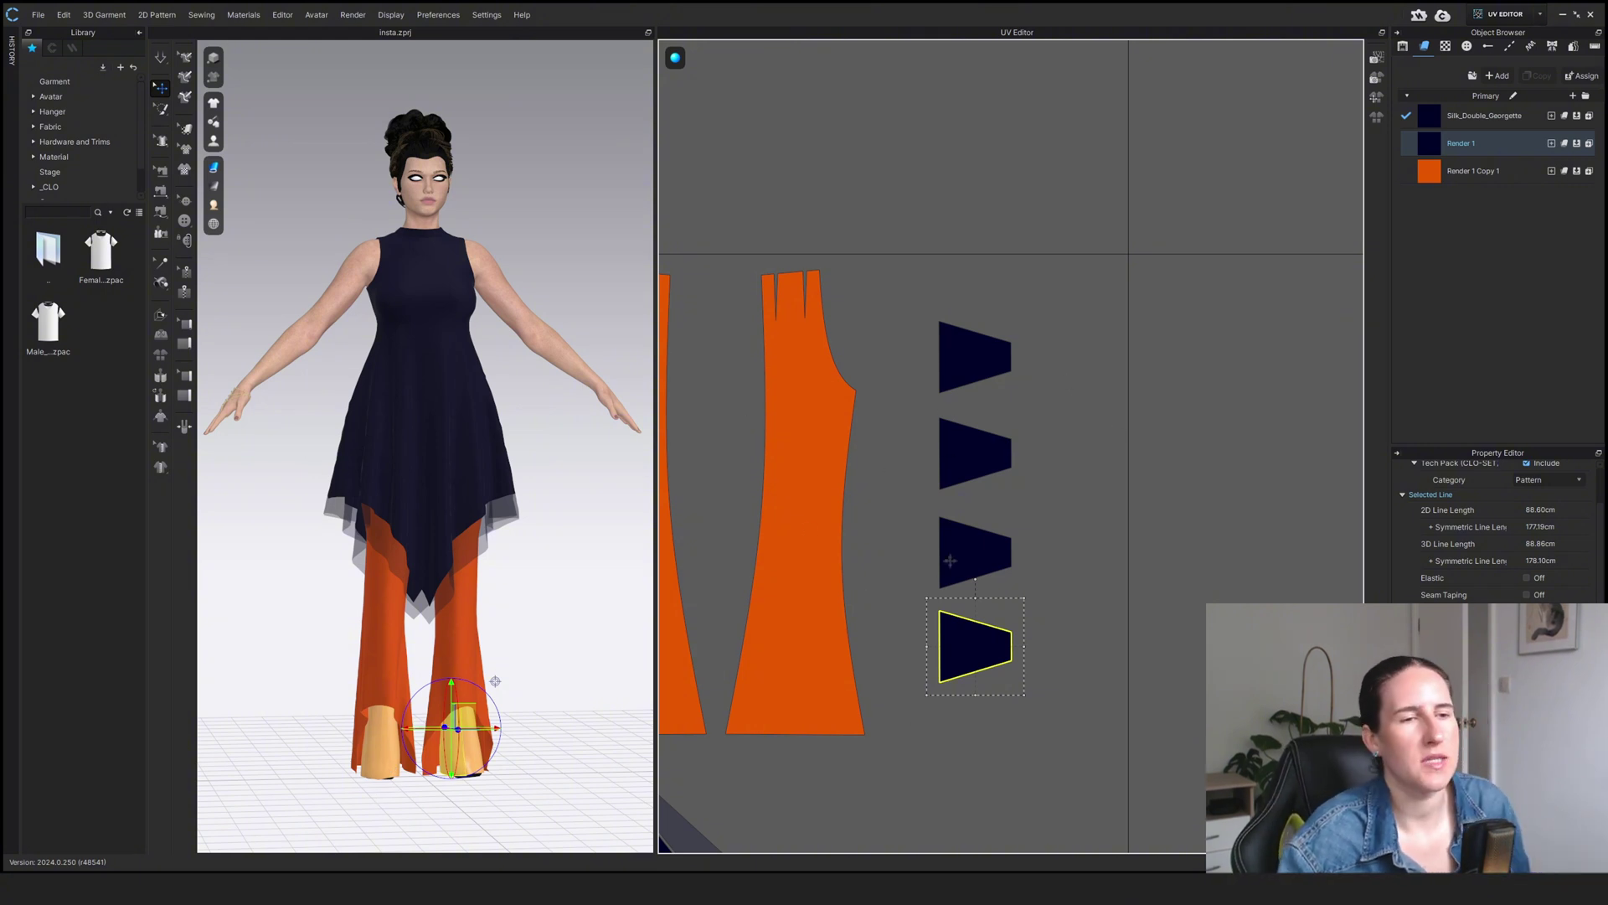
pyautogui.click(962, 365)
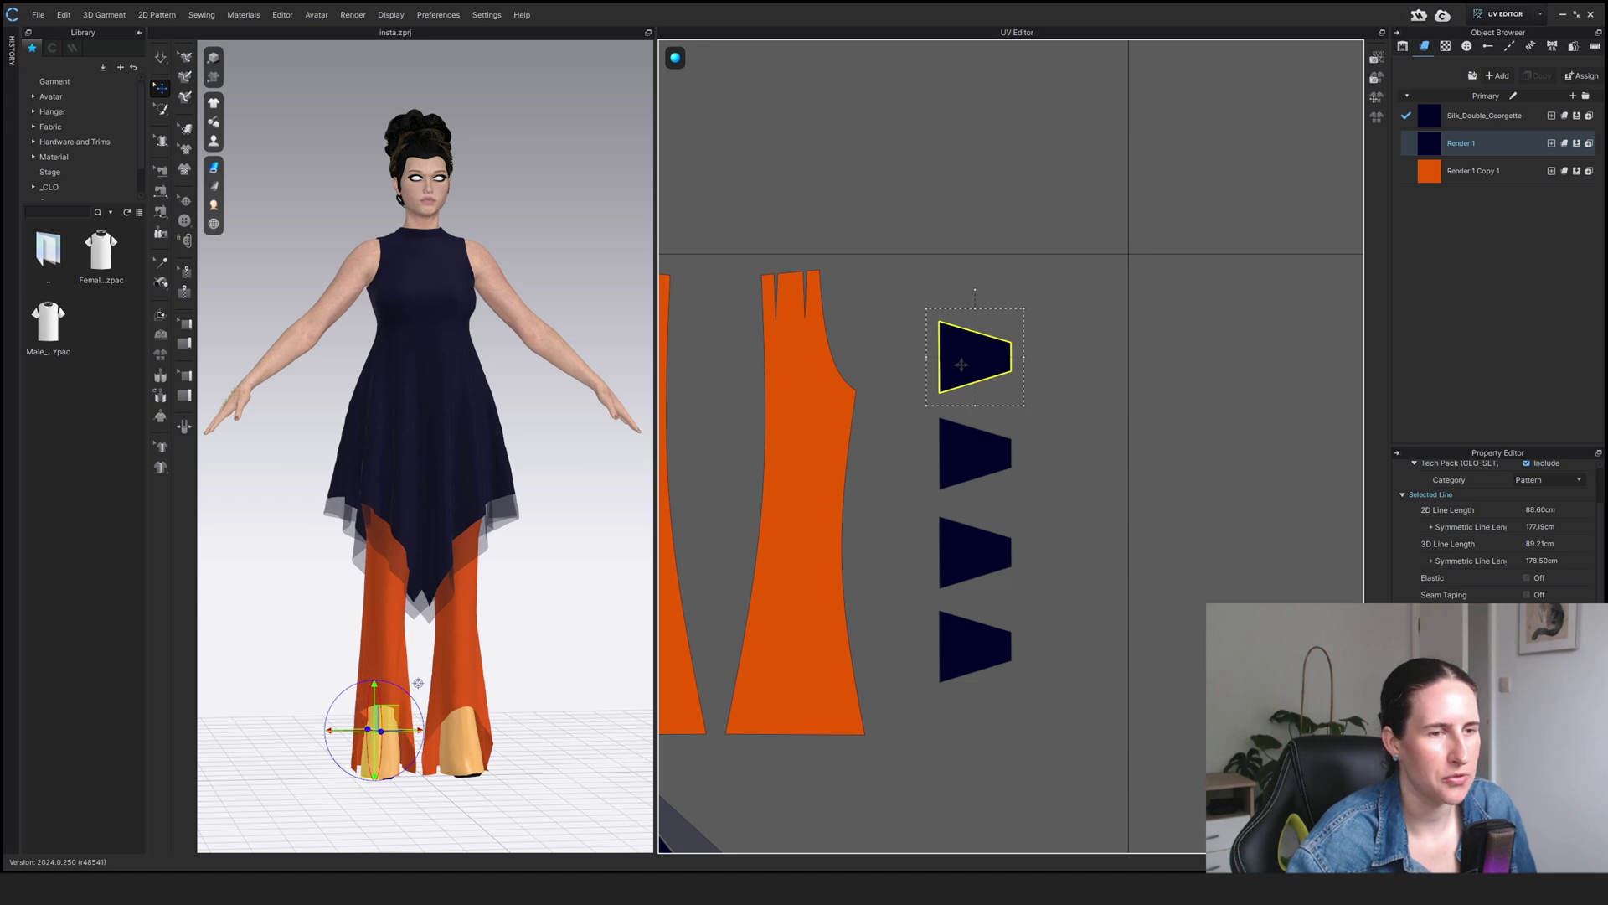
pyautogui.moveTo(957, 394); pyautogui.dragTo(1126, 196, button='middle')
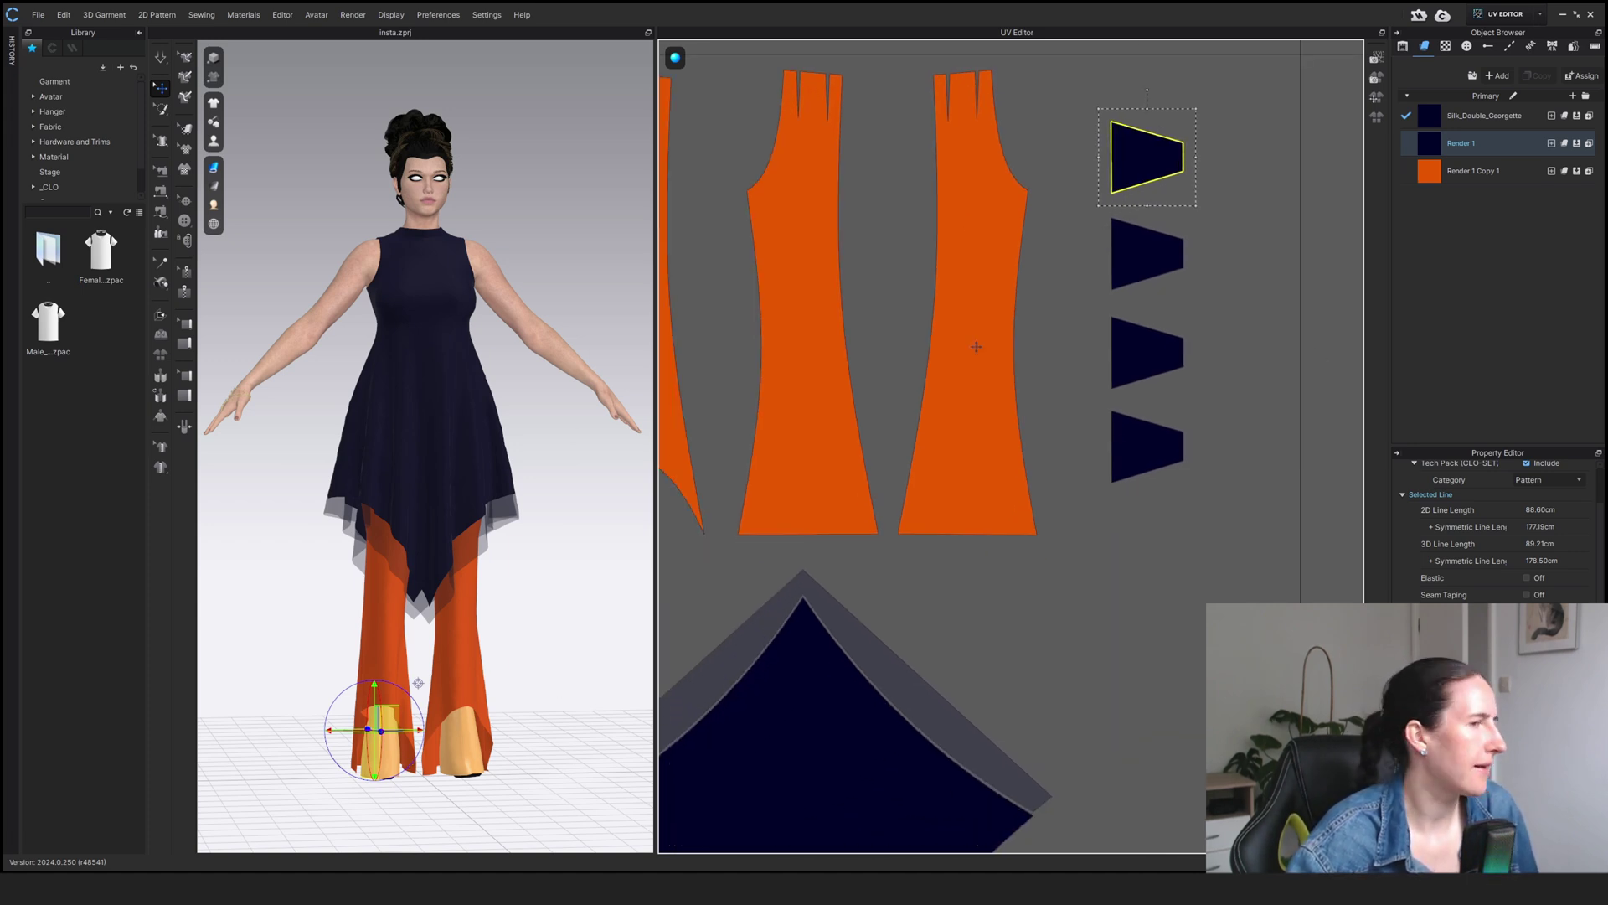
pyautogui.scroll(-3, 808, 626)
pyautogui.moveTo(869, 636); pyautogui.dragTo(1074, 355, button='middle')
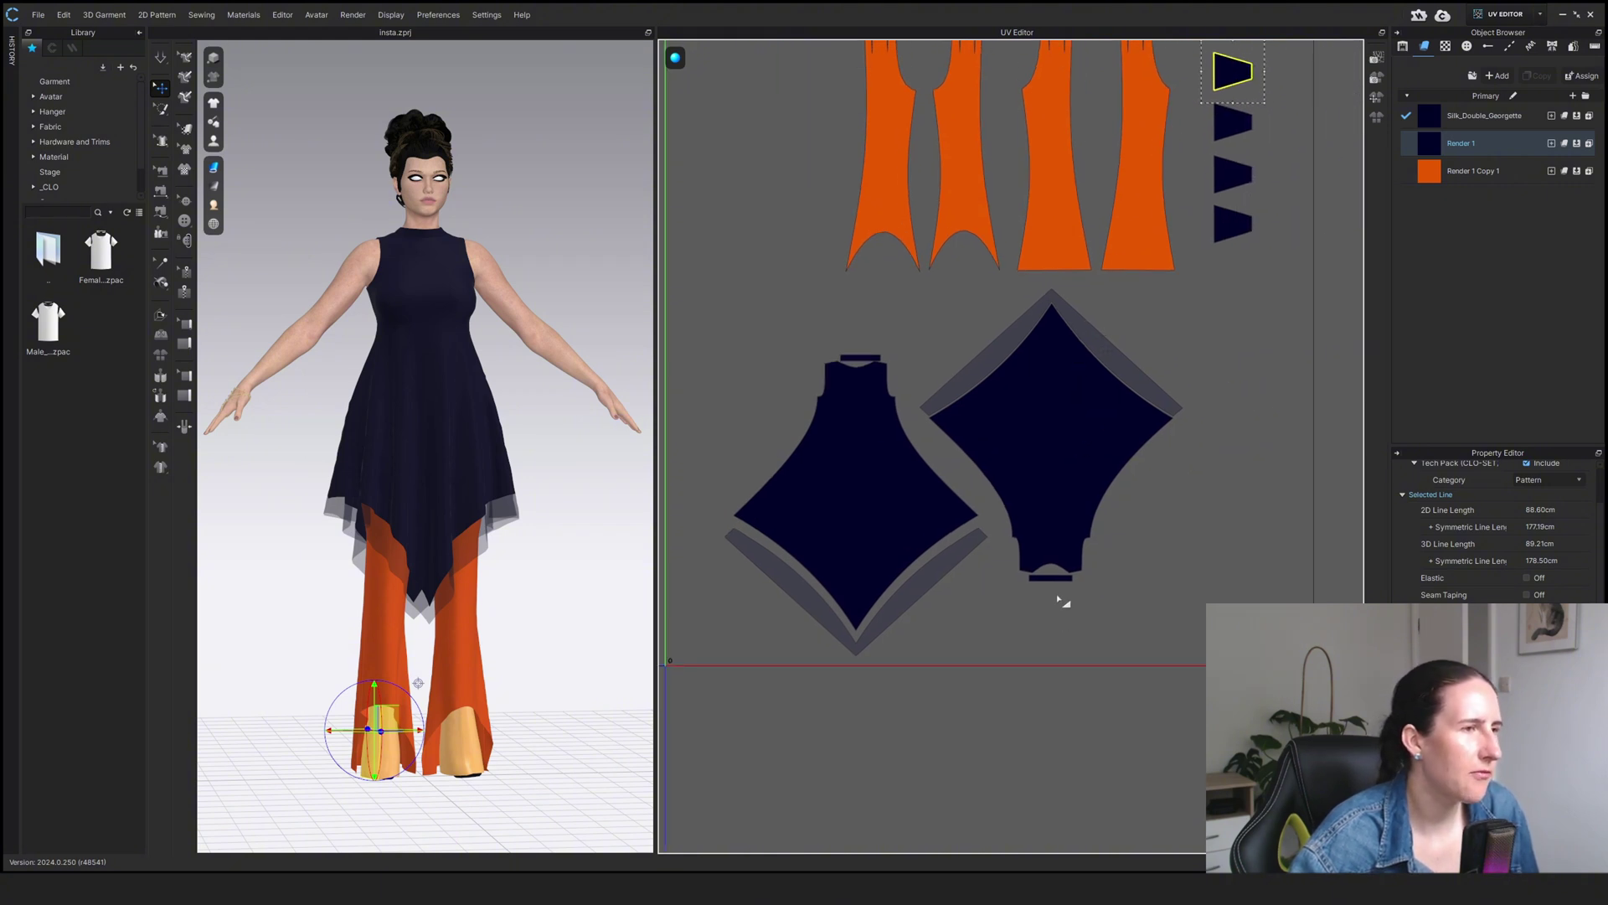
# - Move the neck strip, back panel, chevron hem strip, small rectangle and front panel inside the 0–1 tile
pyautogui.moveTo(1054, 581); pyautogui.dragTo(1052, 654)
pyautogui.moveTo(1053, 547); pyautogui.dragTo(1125, 533)
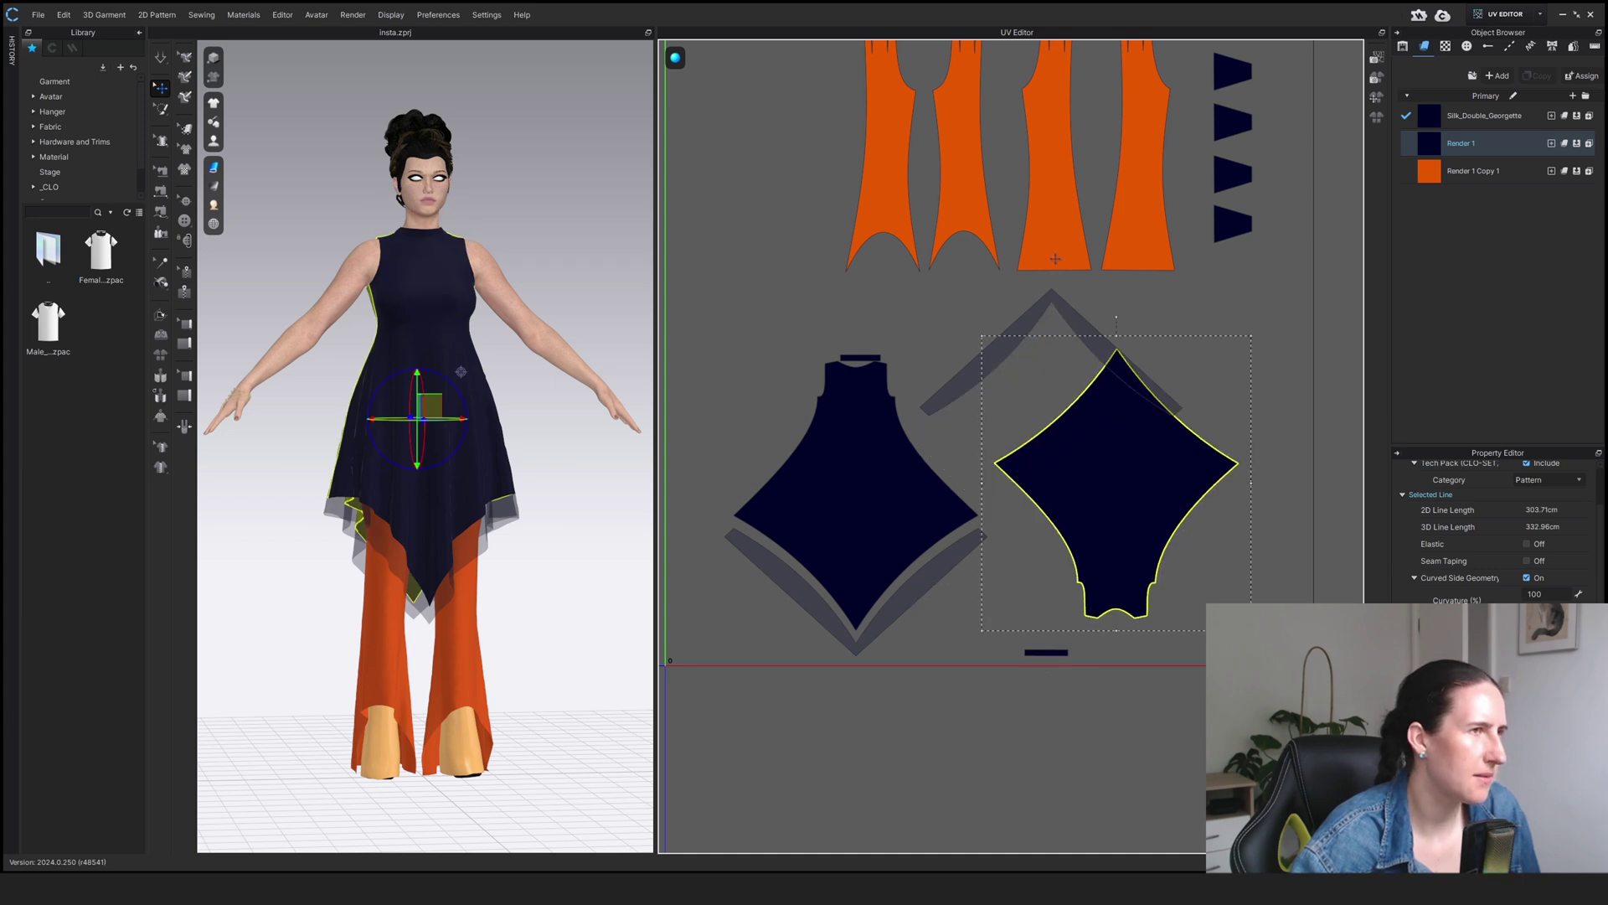
pyautogui.moveTo(1070, 313); pyautogui.dragTo(1135, 332)
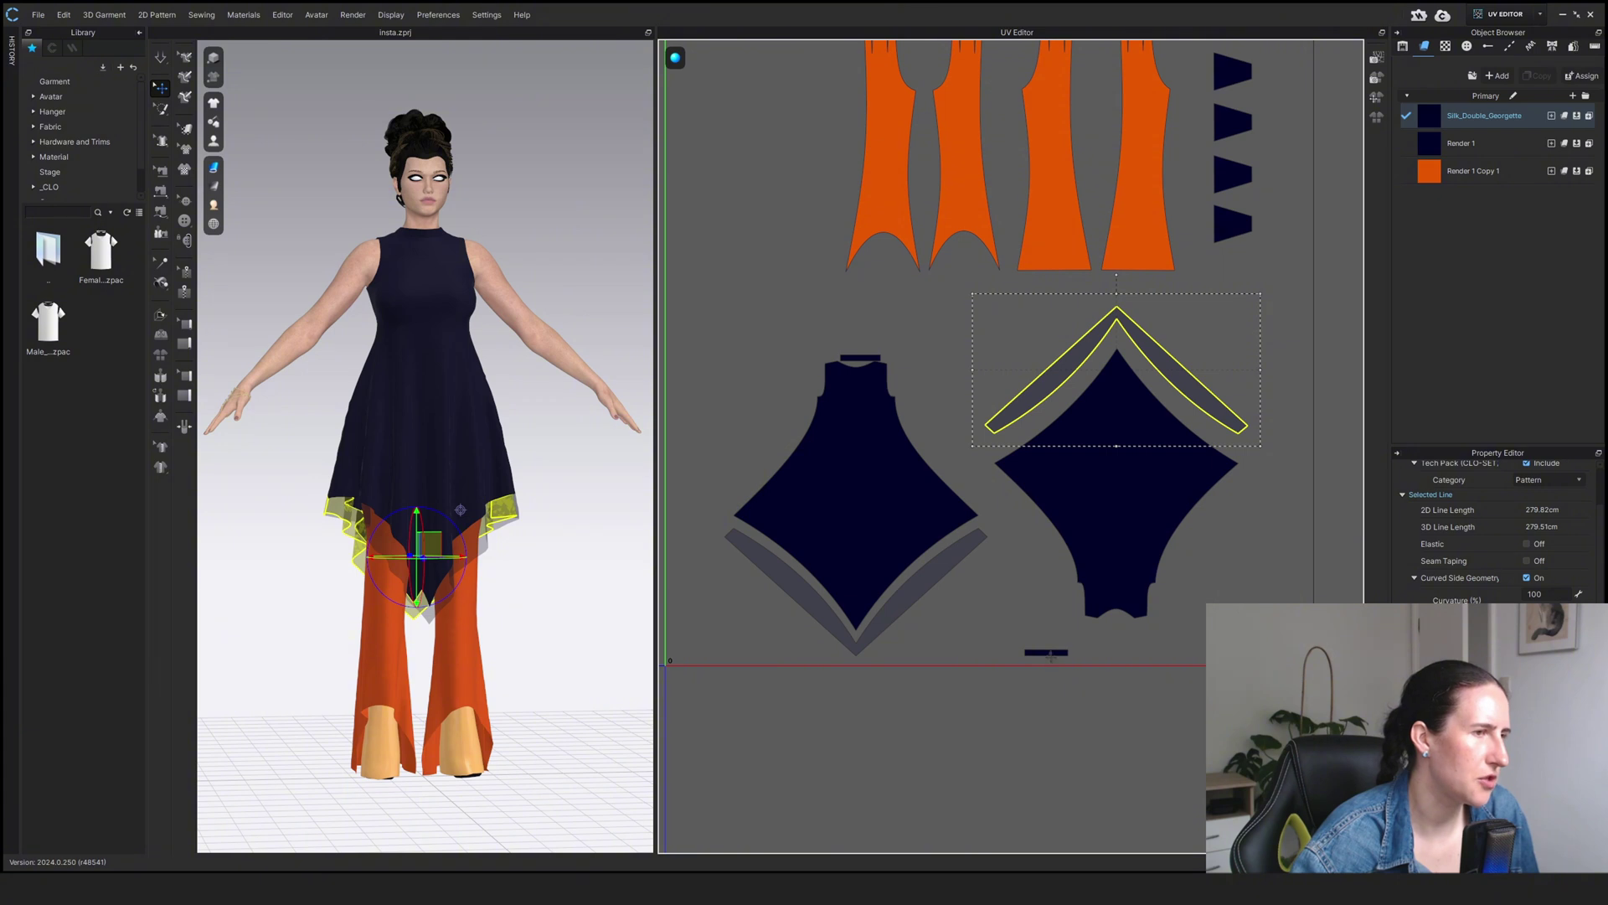
pyautogui.moveTo(1048, 655); pyautogui.dragTo(1123, 639)
pyautogui.moveTo(856, 356); pyautogui.dragTo(846, 301)
pyautogui.moveTo(847, 438); pyautogui.dragTo(847, 408)
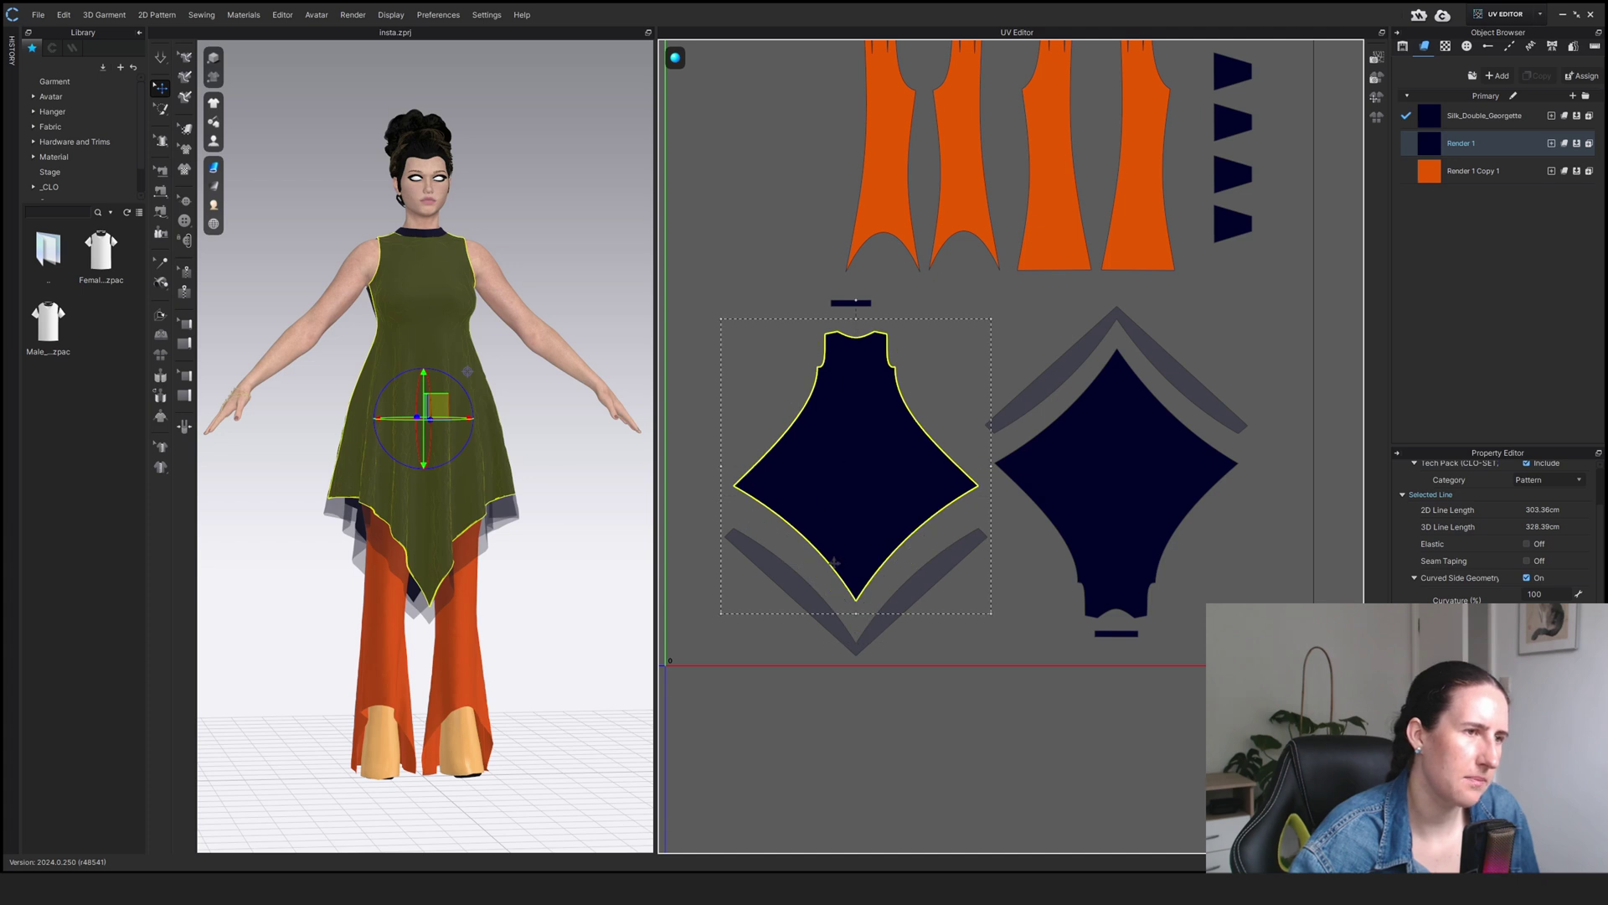
pyautogui.scroll(-4, 930, 630)
pyautogui.click(1165, 476)
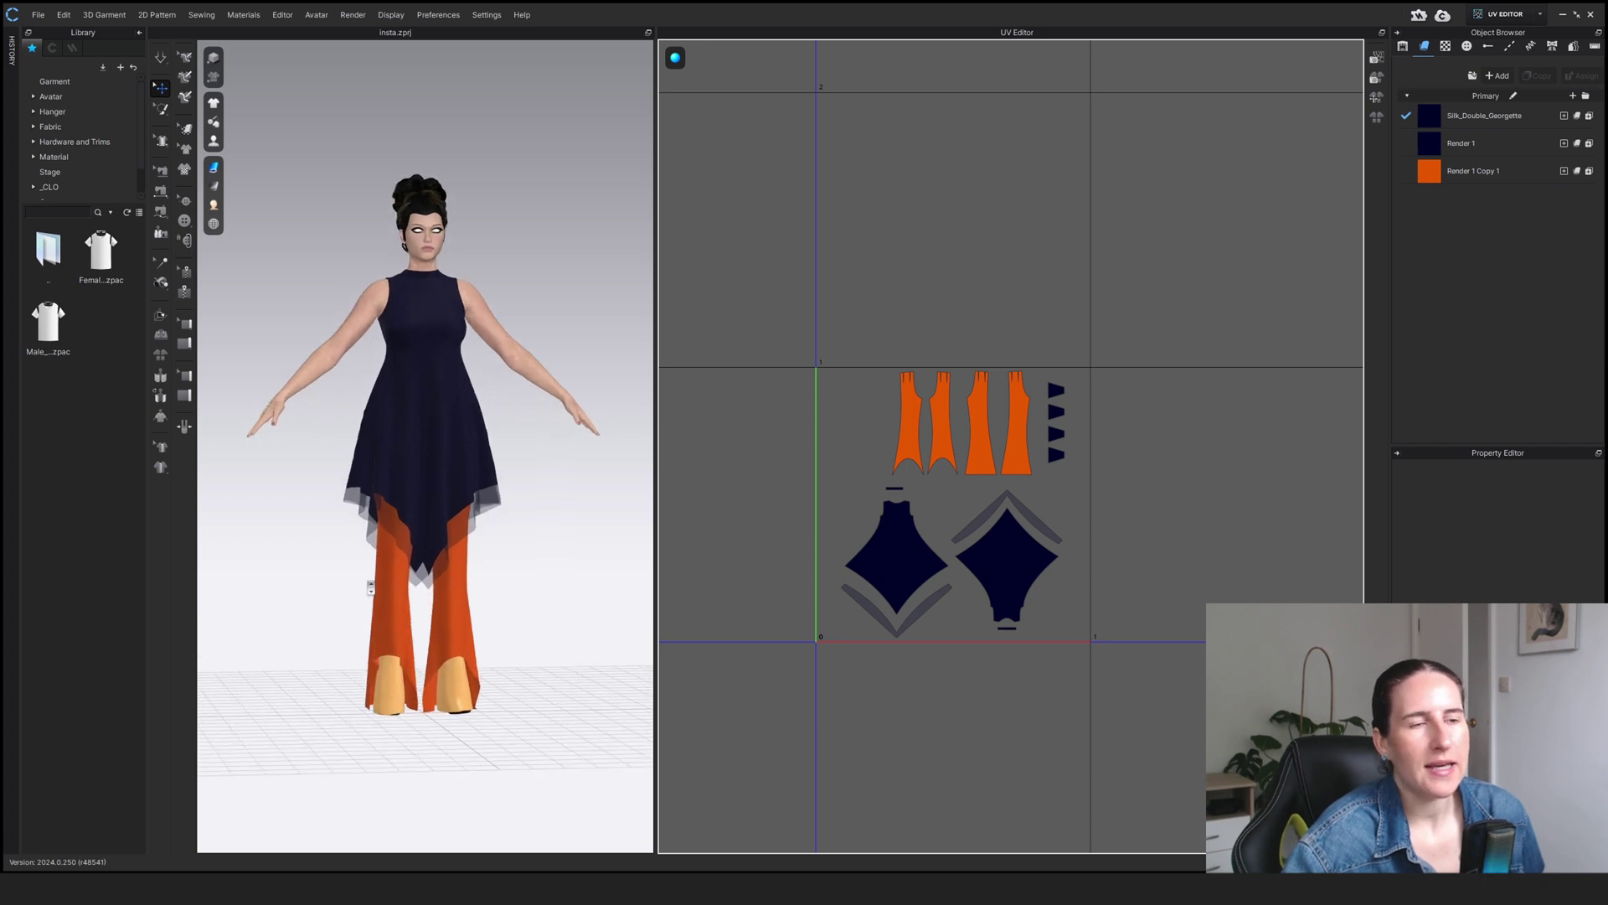
# - Inspect the sheer dress hem's properties, then show the Silk_Double_Georgette fabric's Material settings
pyautogui.scroll(3, 382, 555)
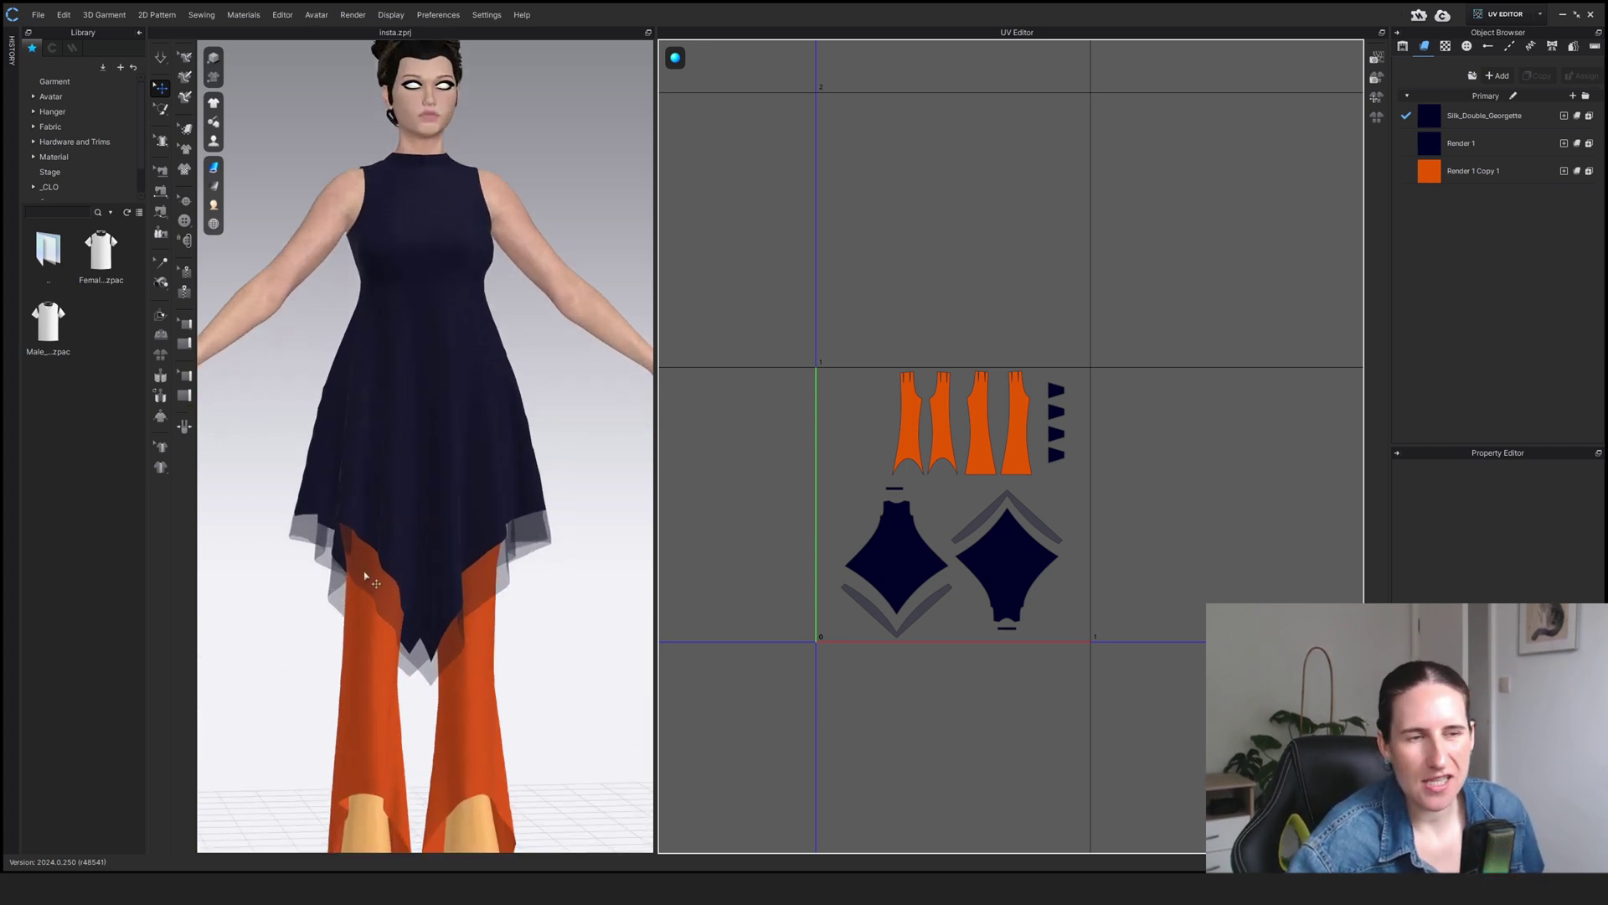
pyautogui.click(322, 540)
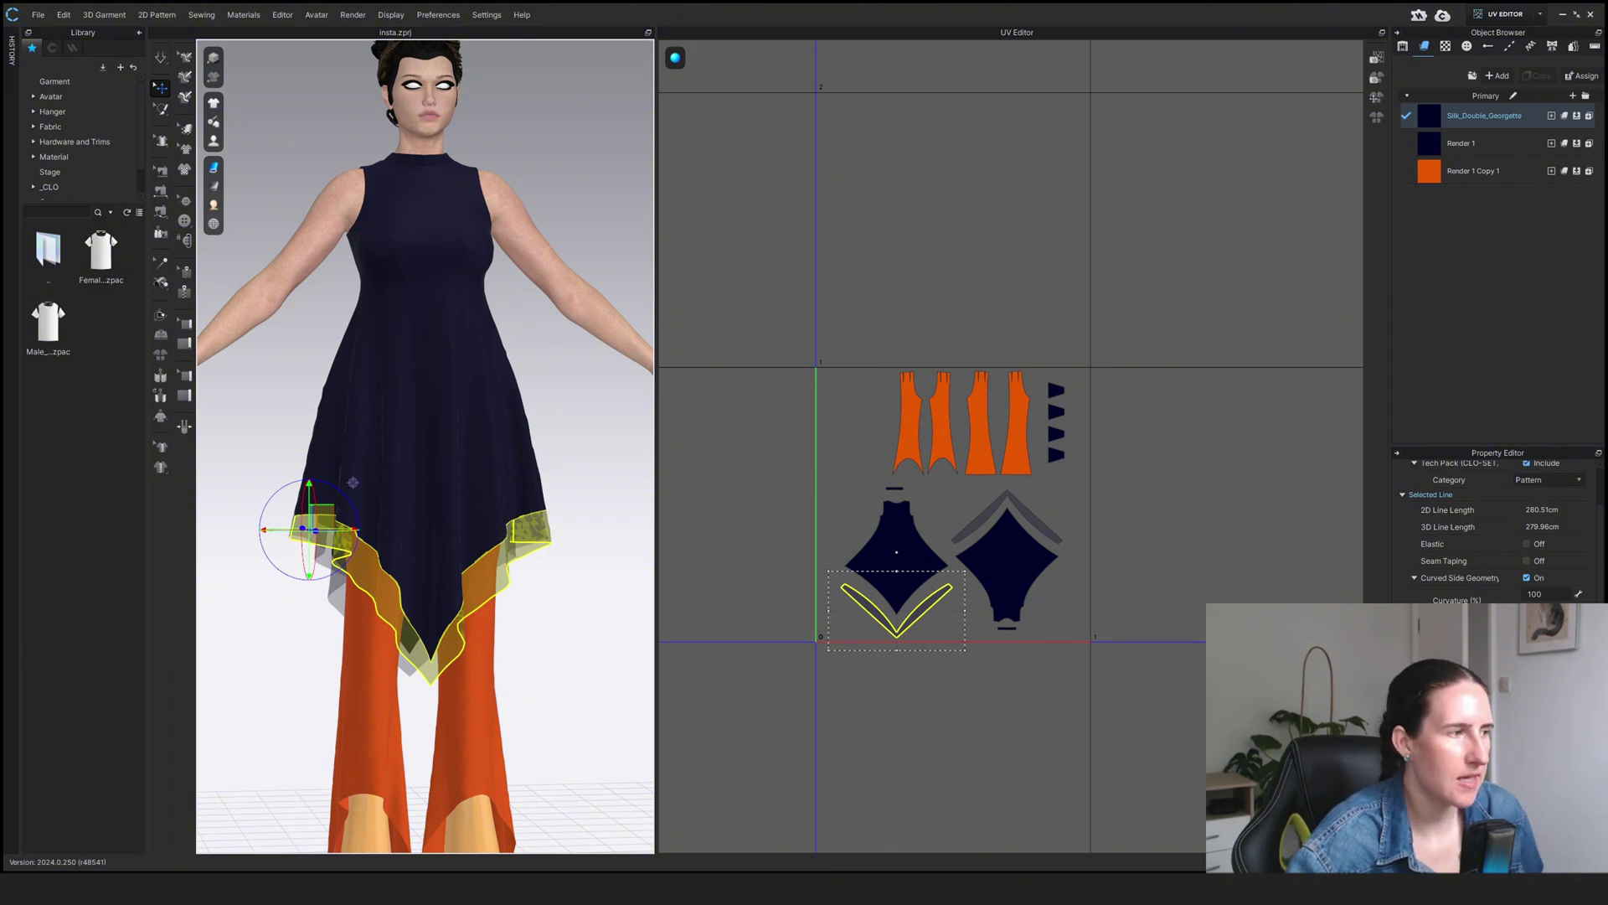
pyautogui.scroll(-3, 1497, 536)
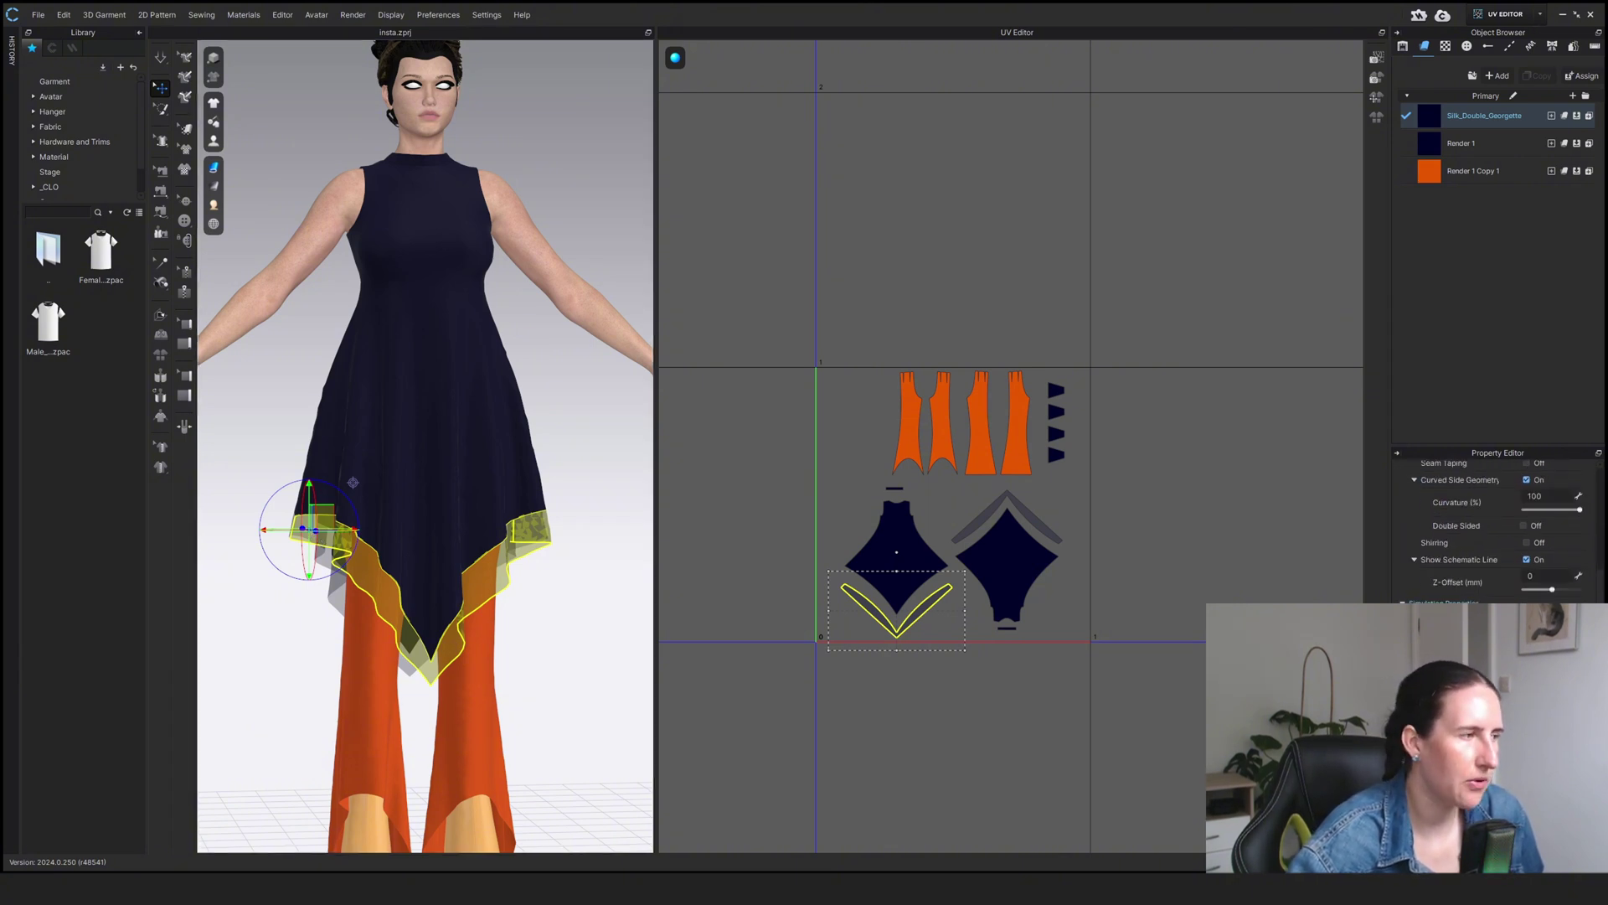
pyautogui.scroll(-1, 1498, 536)
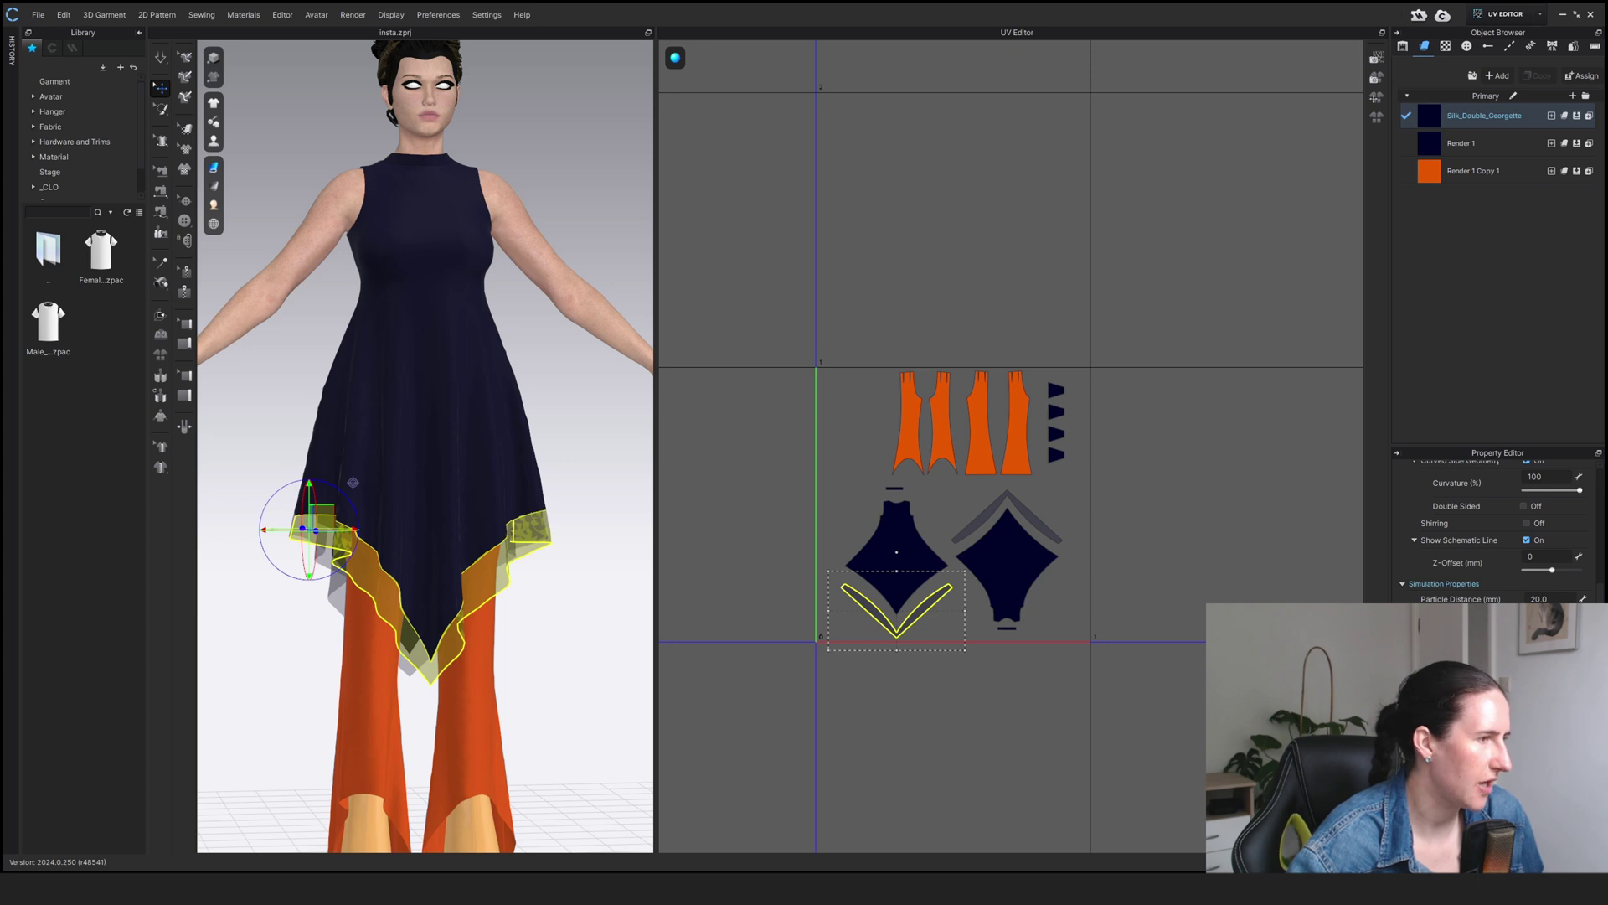
pyautogui.click(1493, 125)
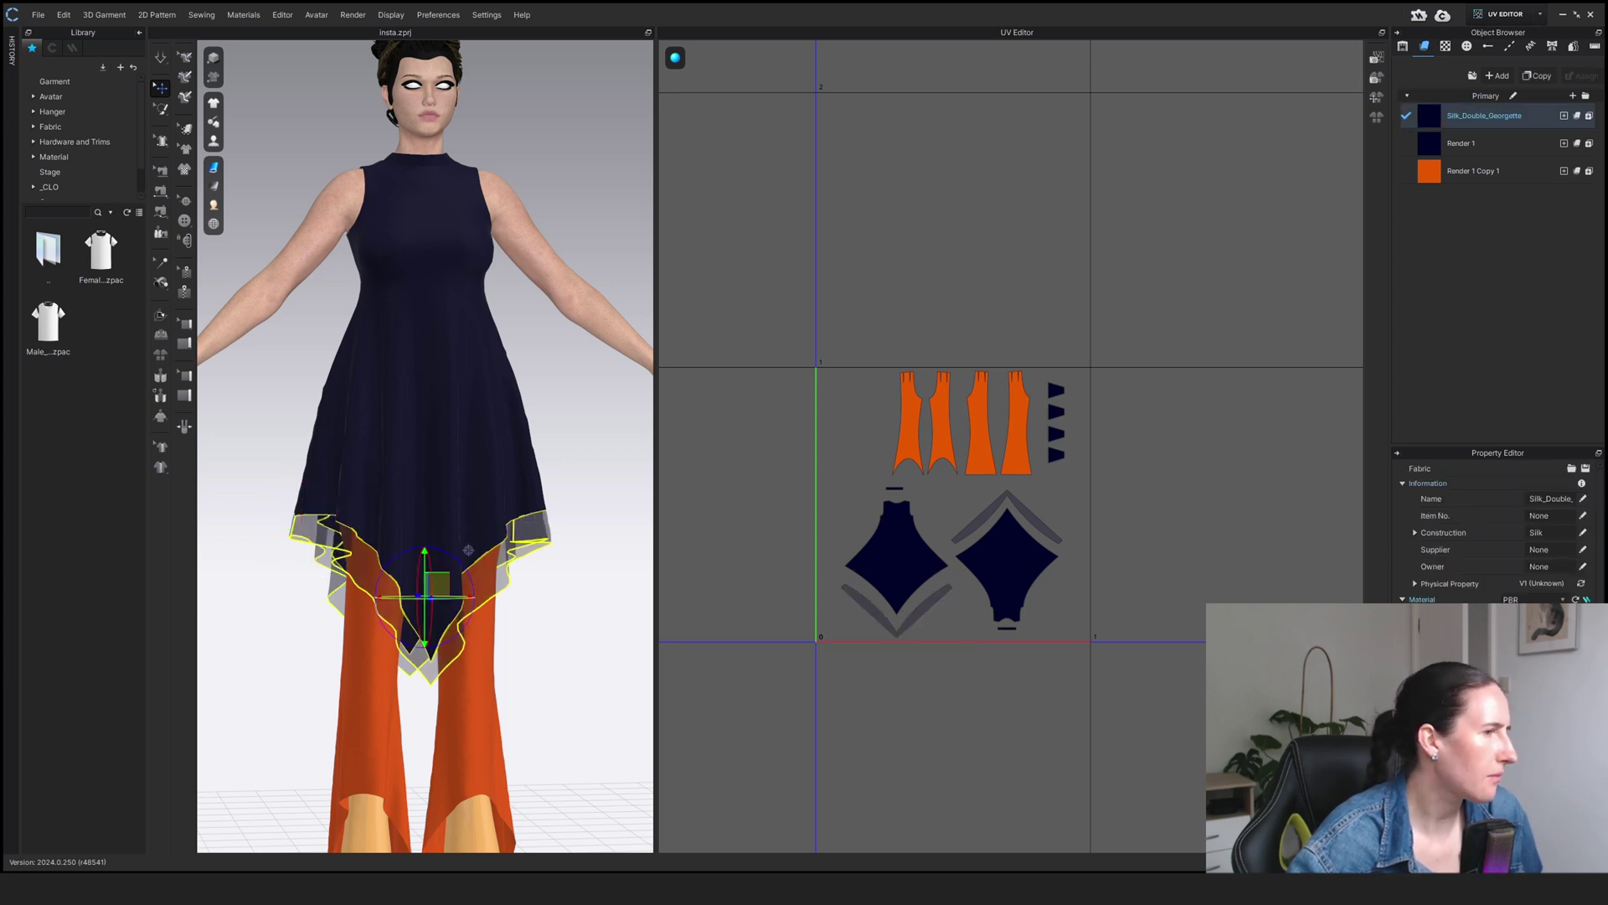
pyautogui.scroll(-5, 1499, 528)
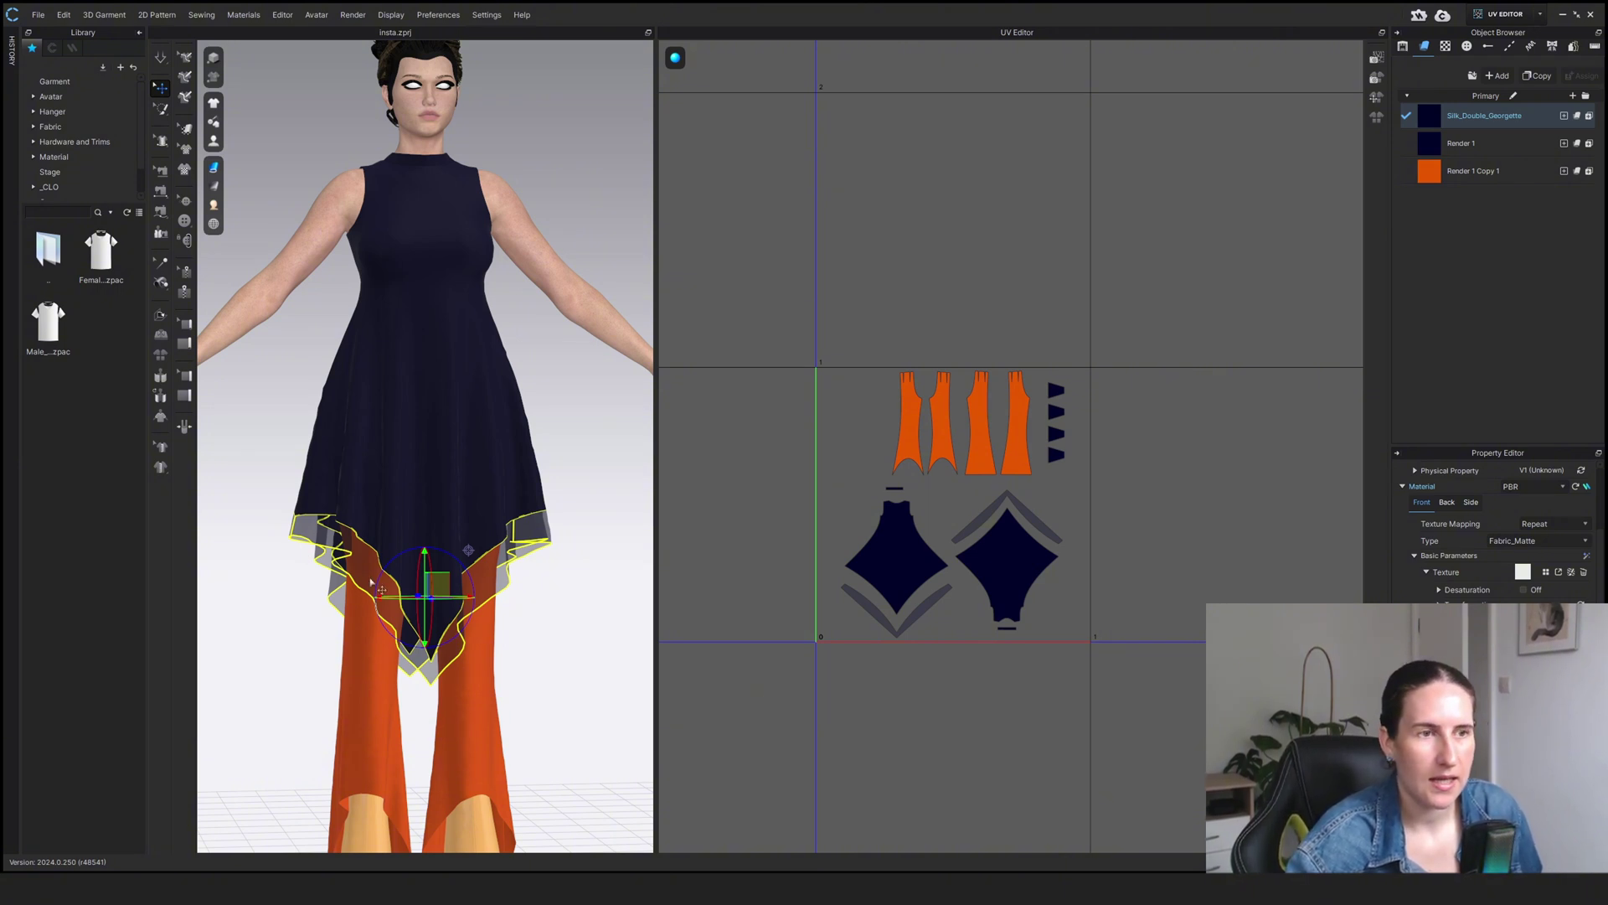
# - Zoom in on the dress hem in the 3D window to inspect it
pyautogui.scroll(-3, 477, 611)
pyautogui.scroll(6, 473, 643)
pyautogui.scroll(6, 467, 614)
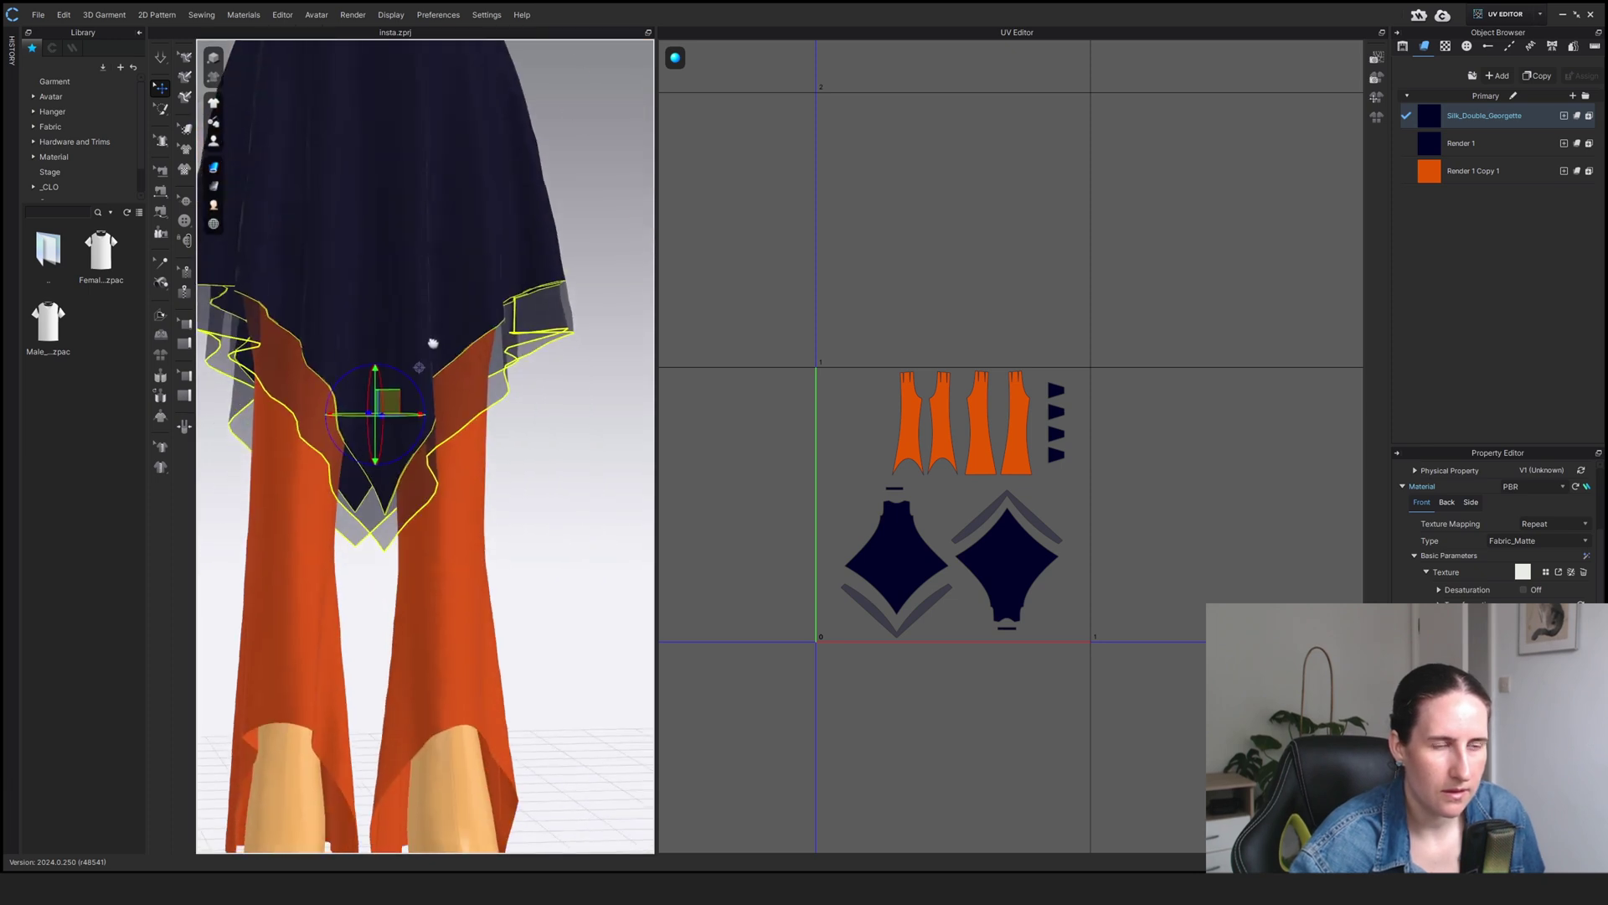
pyautogui.scroll(2, 370, 598)
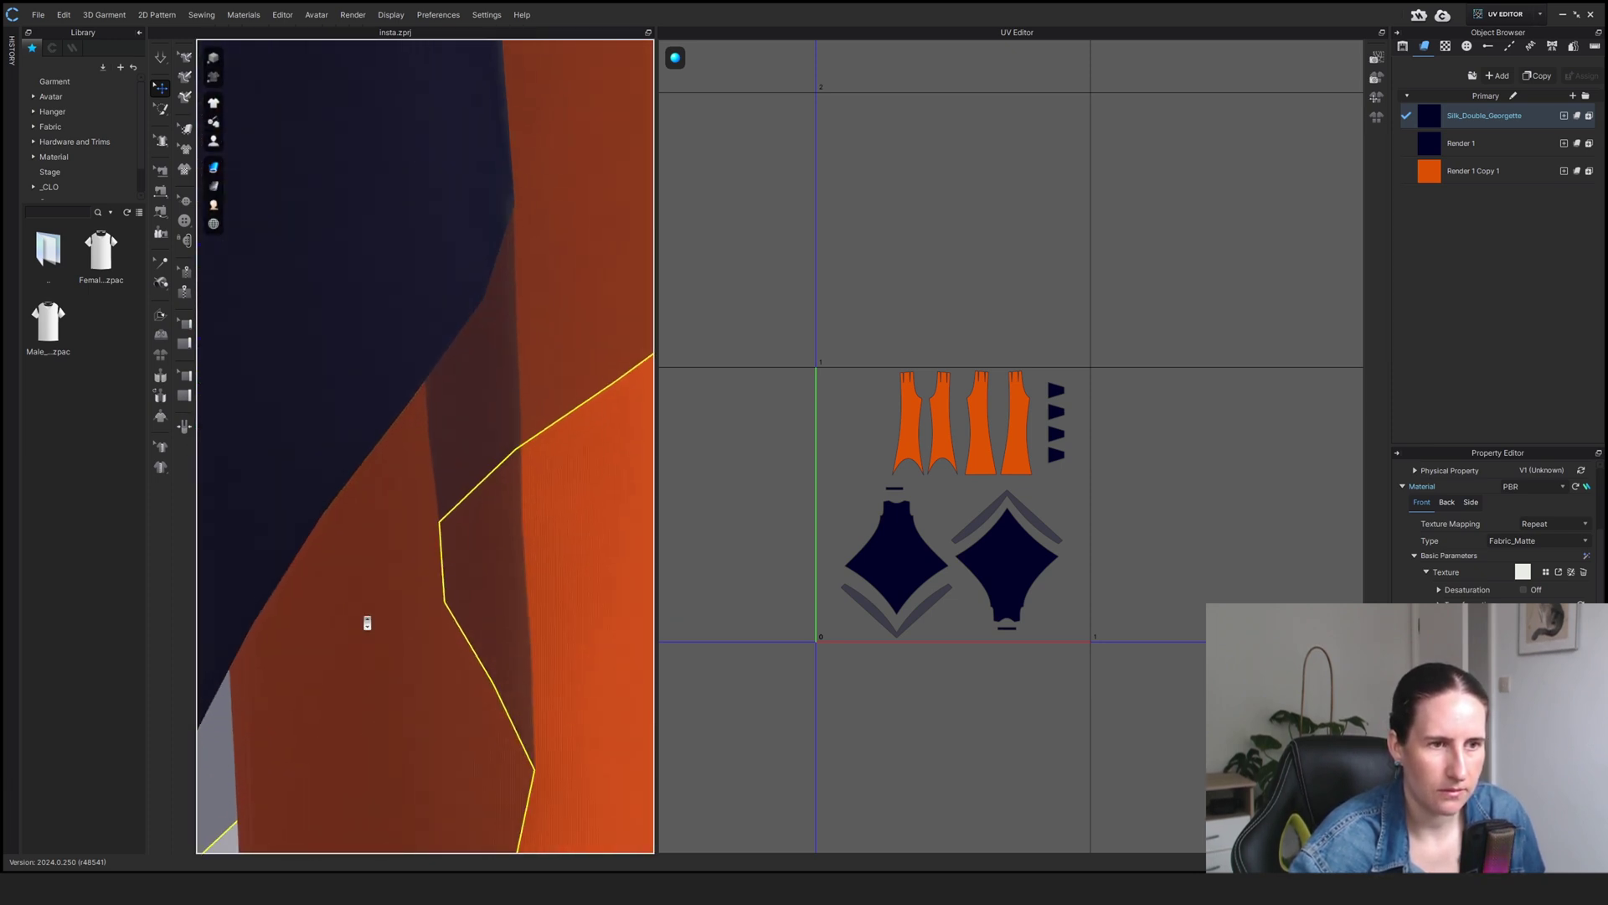
pyautogui.scroll(-4, 366, 622)
pyautogui.scroll(-5, 841, 580)
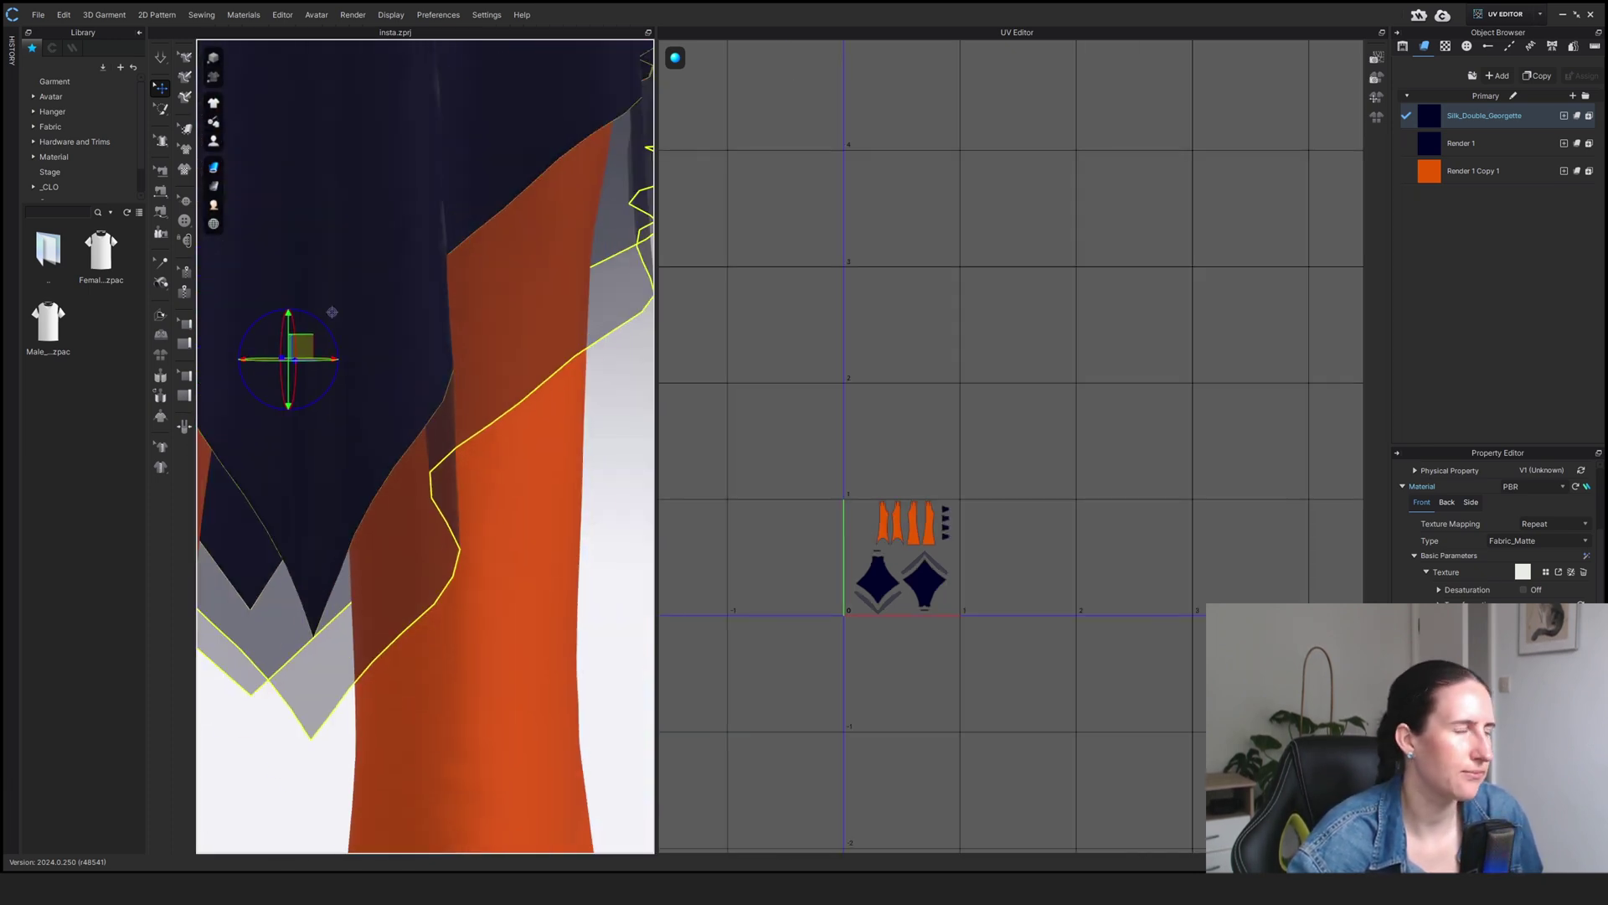
pyautogui.scroll(-6, 416, 503)
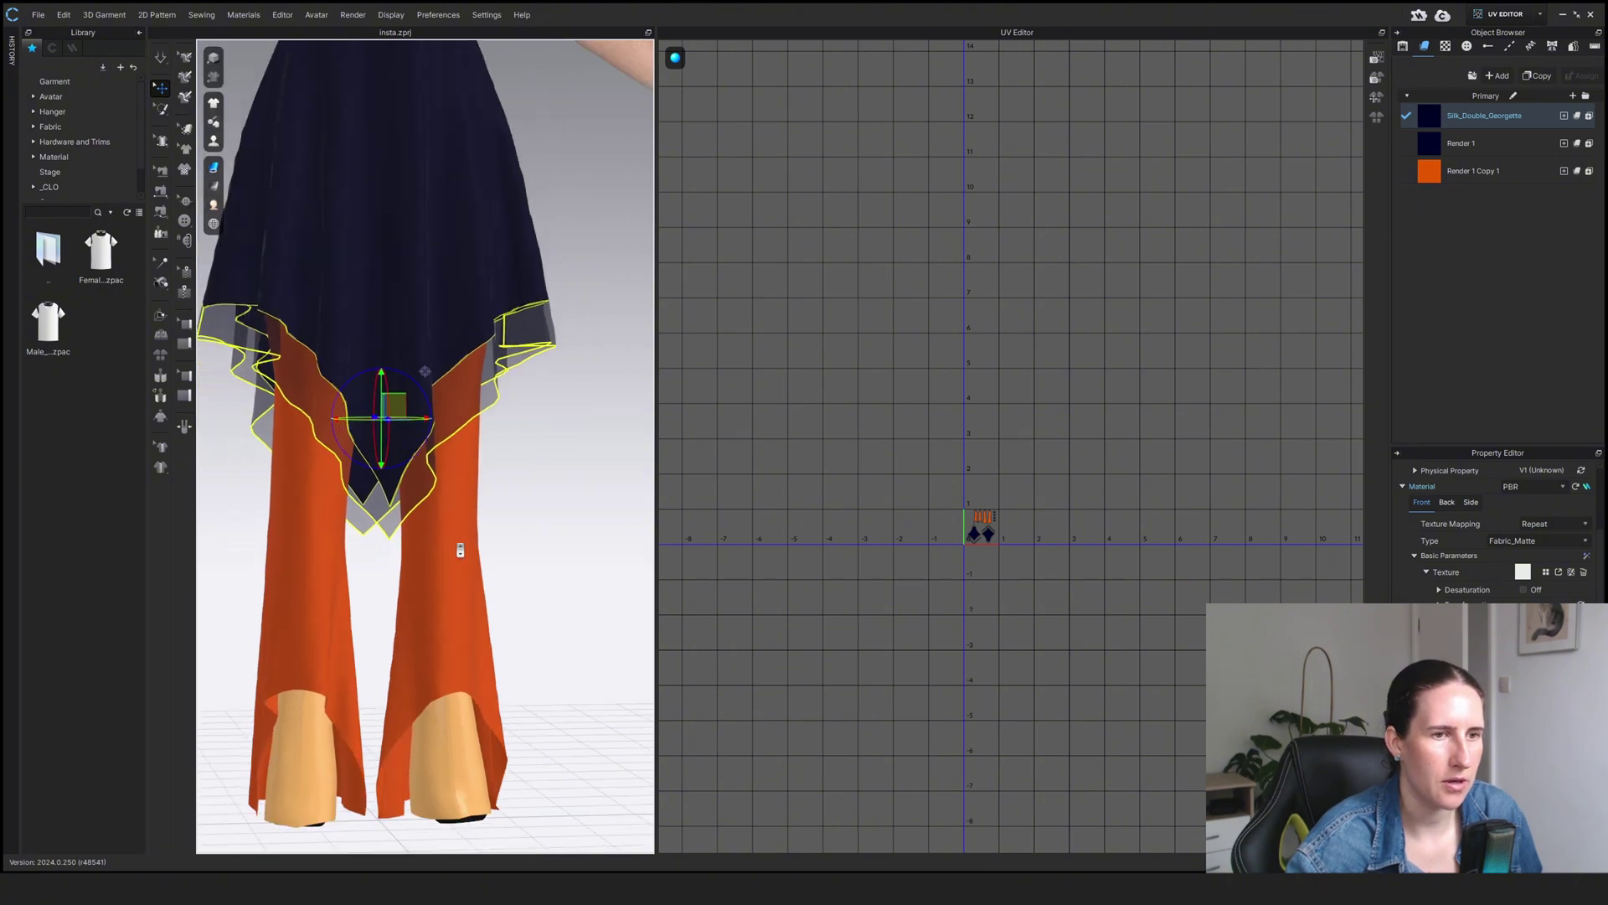
# - Select the right orange trouser leg and show its Simulation Properties, with 15.0 mm particle distance
pyautogui.click(469, 566)
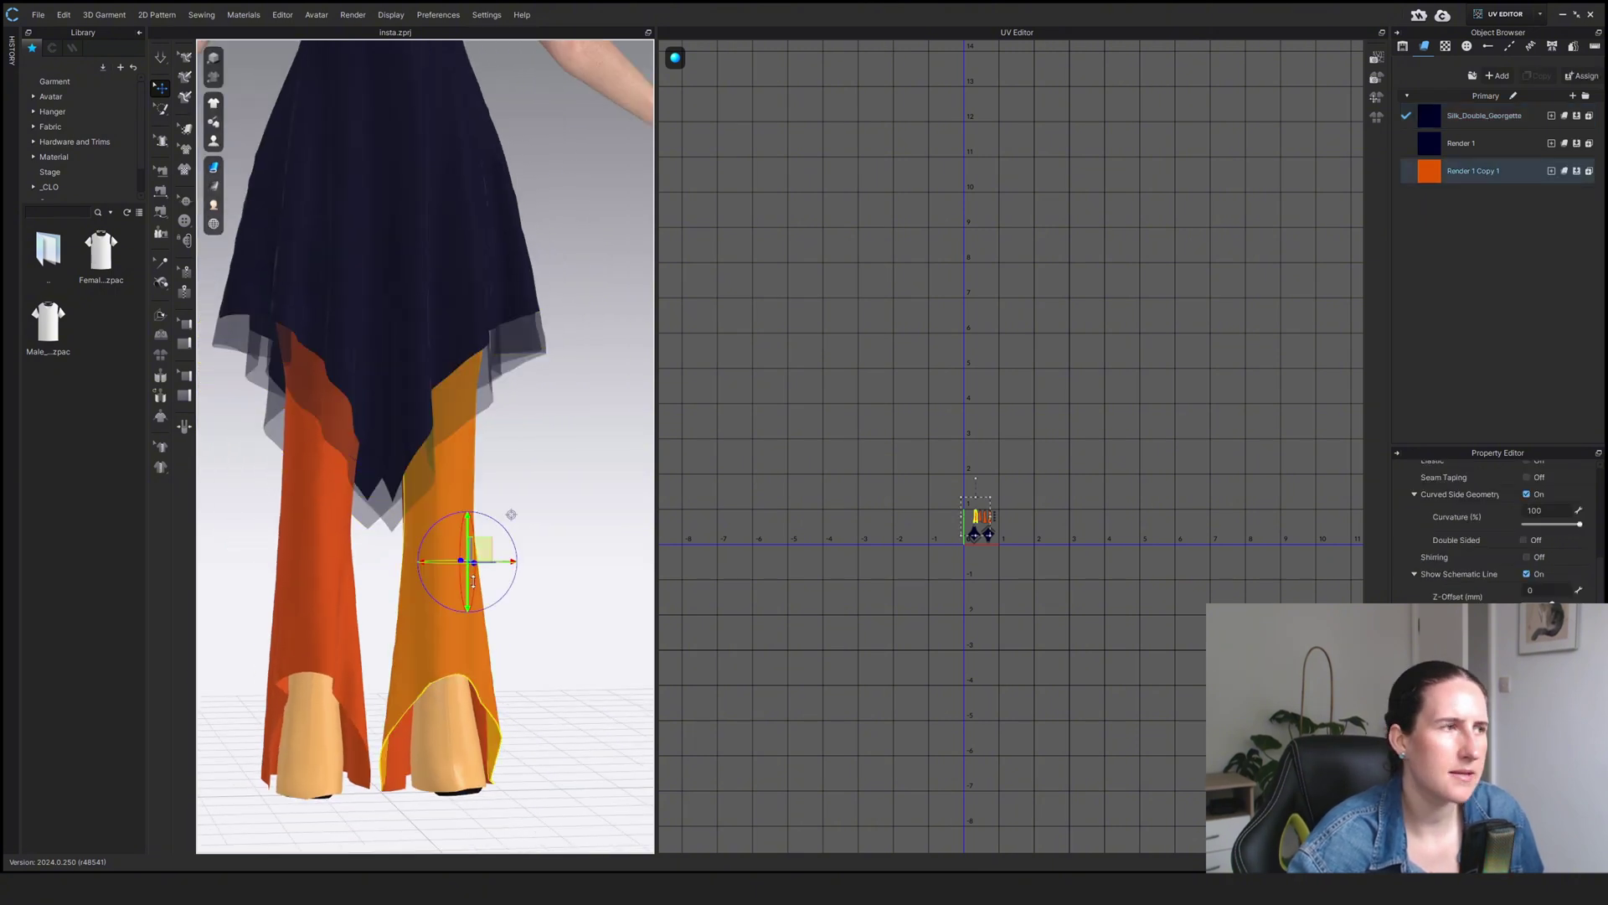
pyautogui.scroll(-3, 1498, 527)
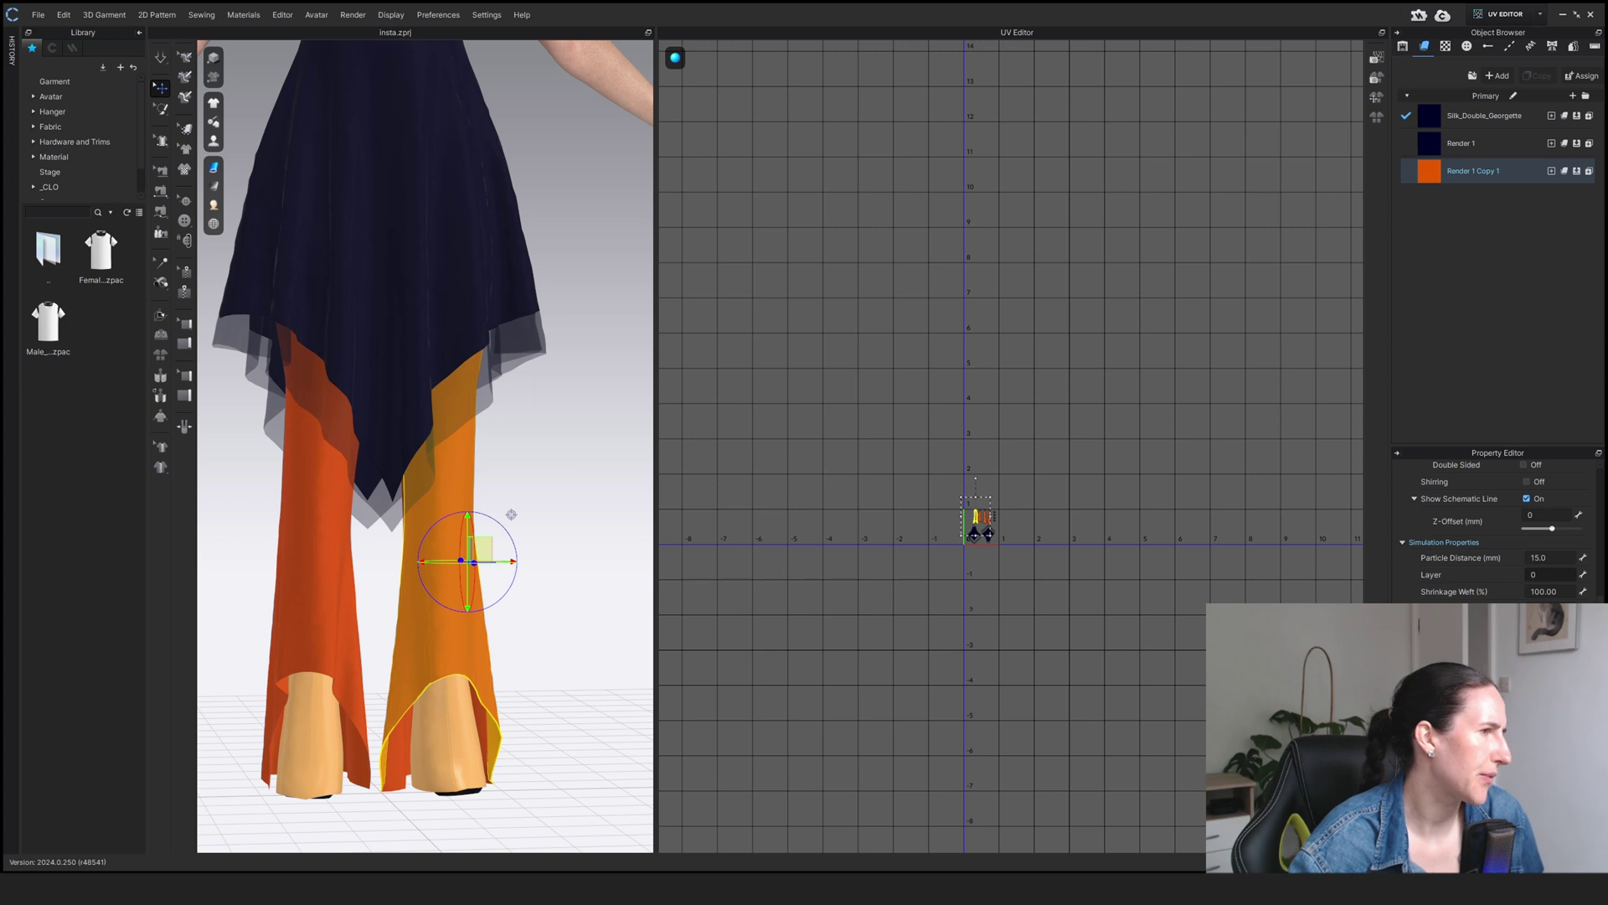
pyautogui.scroll(-3, 1498, 528)
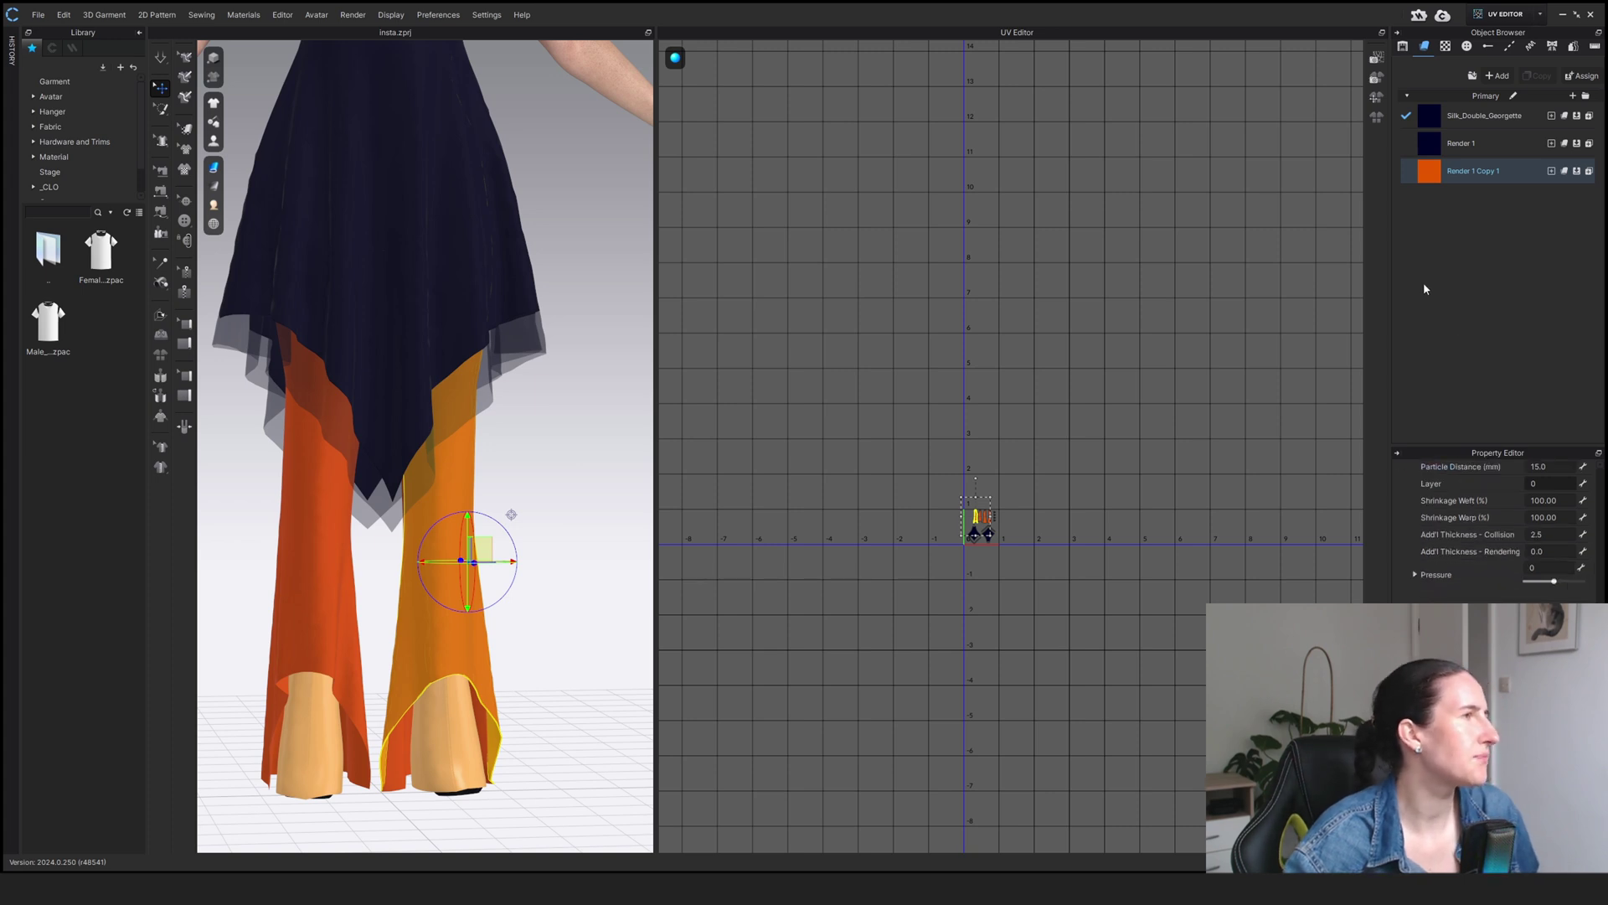
pyautogui.click(1538, 14)
# - Switch to the Simulation workspace and convert the outfit to a hi-res garment with finer particle distance
pyautogui.click(1511, 34)
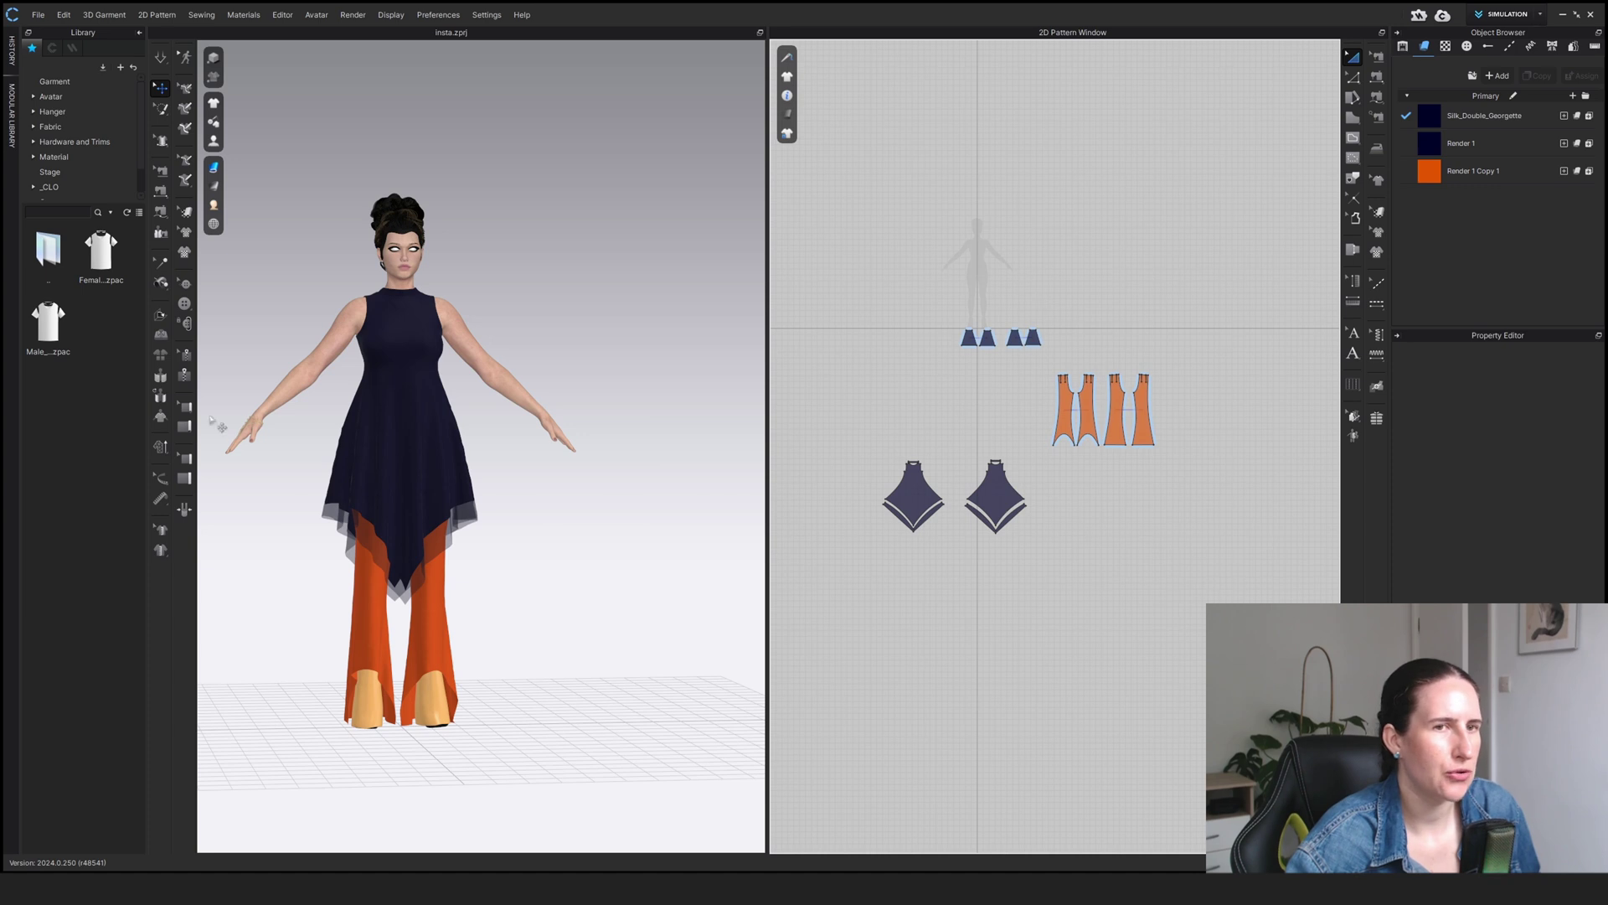
pyautogui.click(160, 449)
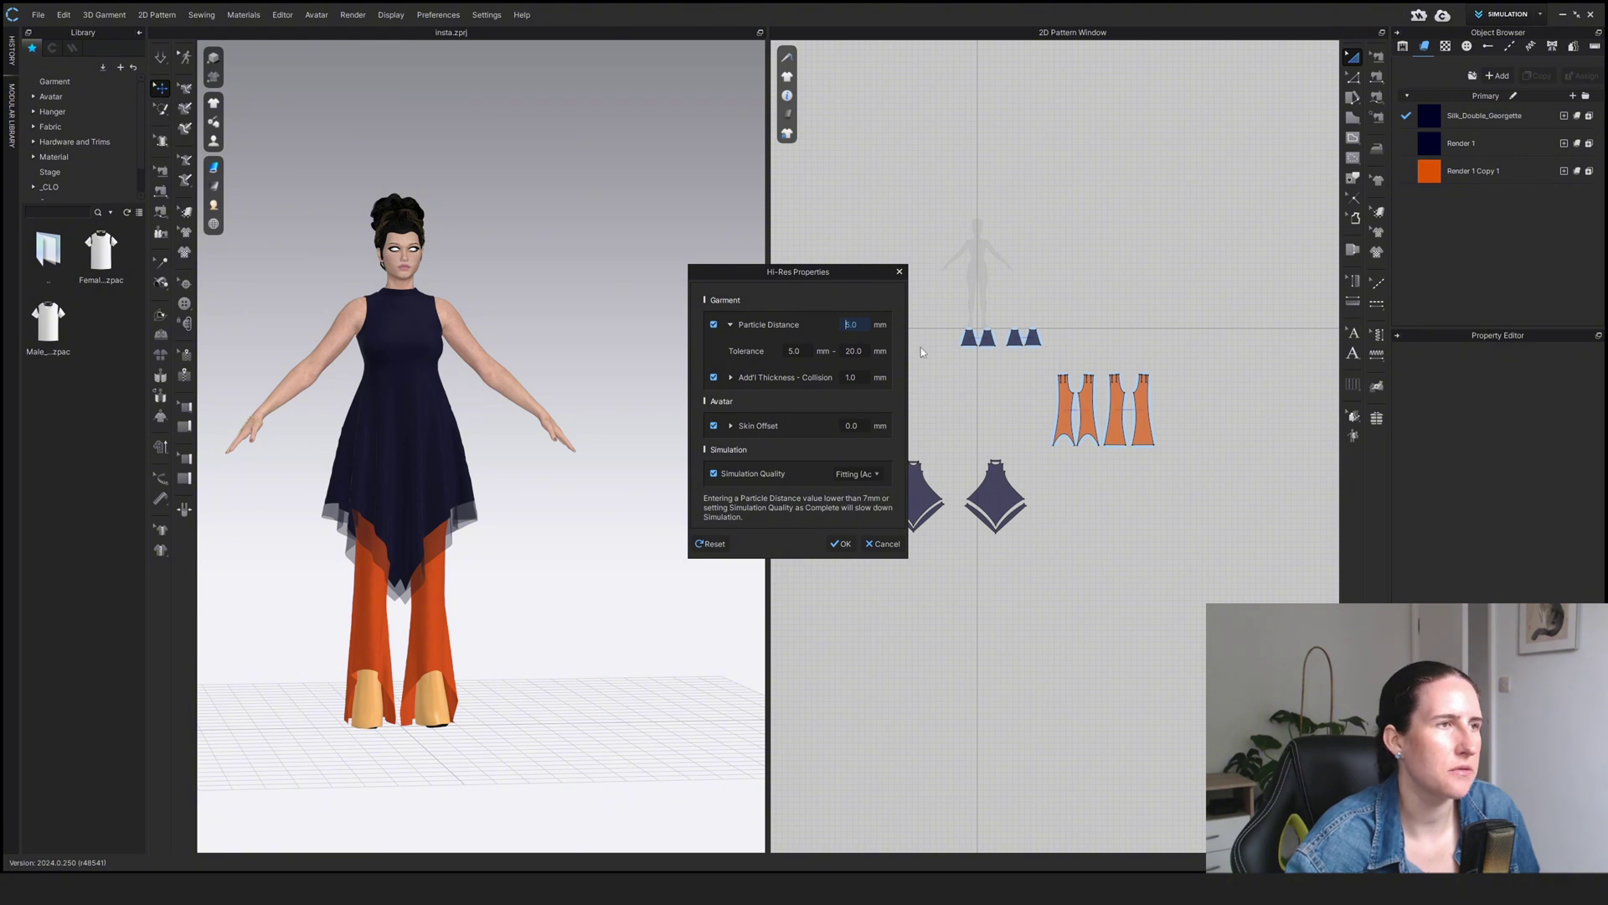
pyautogui.click(841, 543)
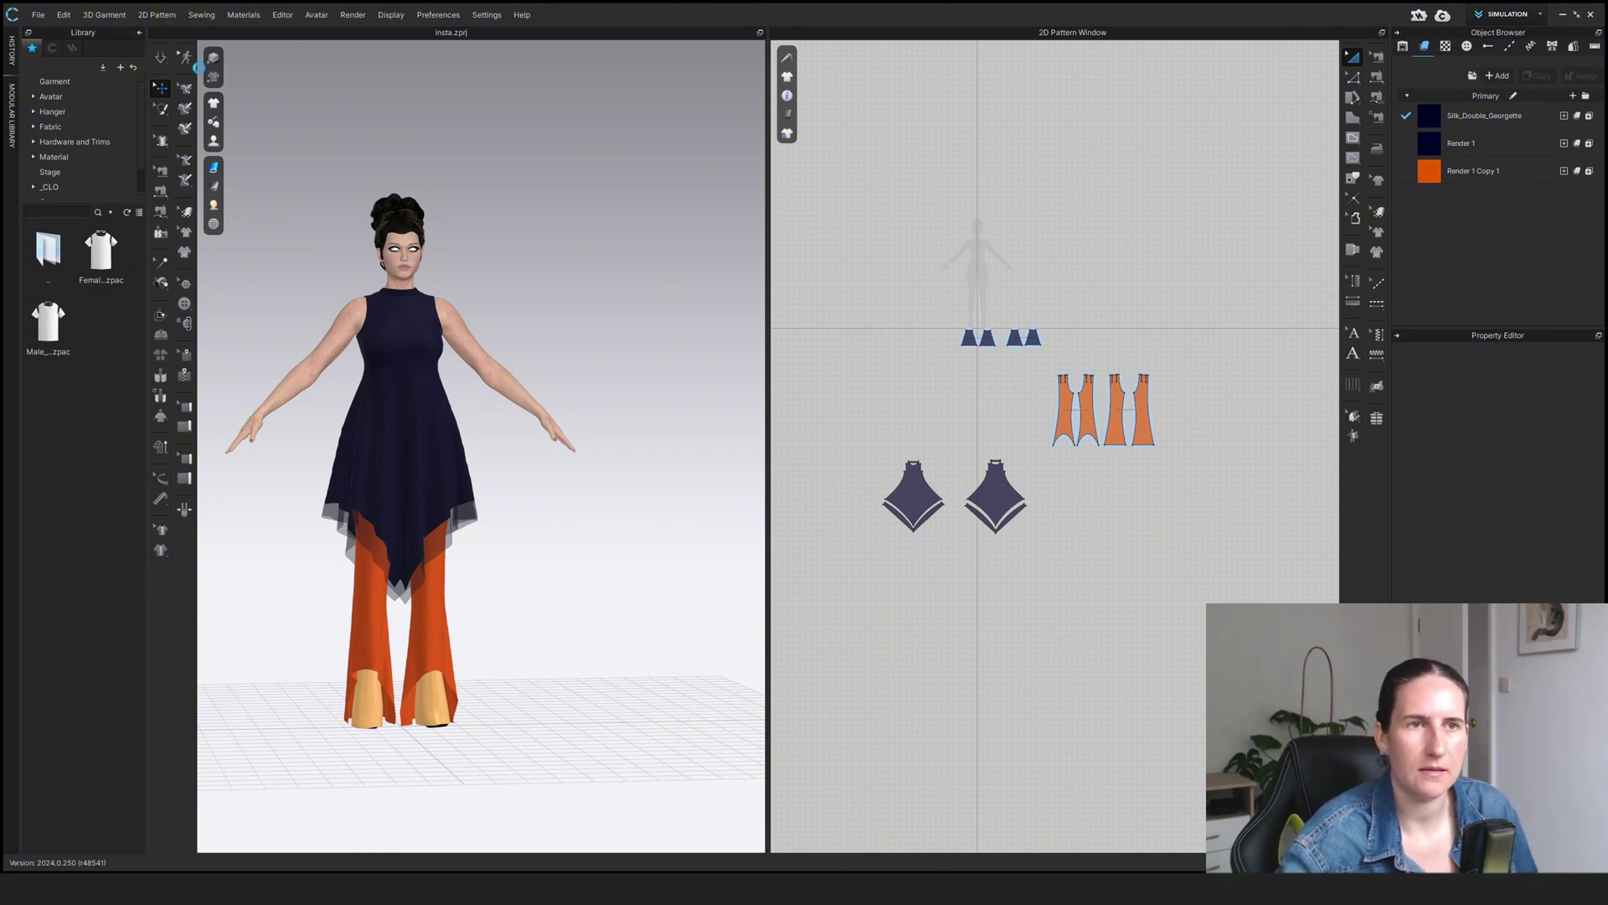
pyautogui.click(186, 57)
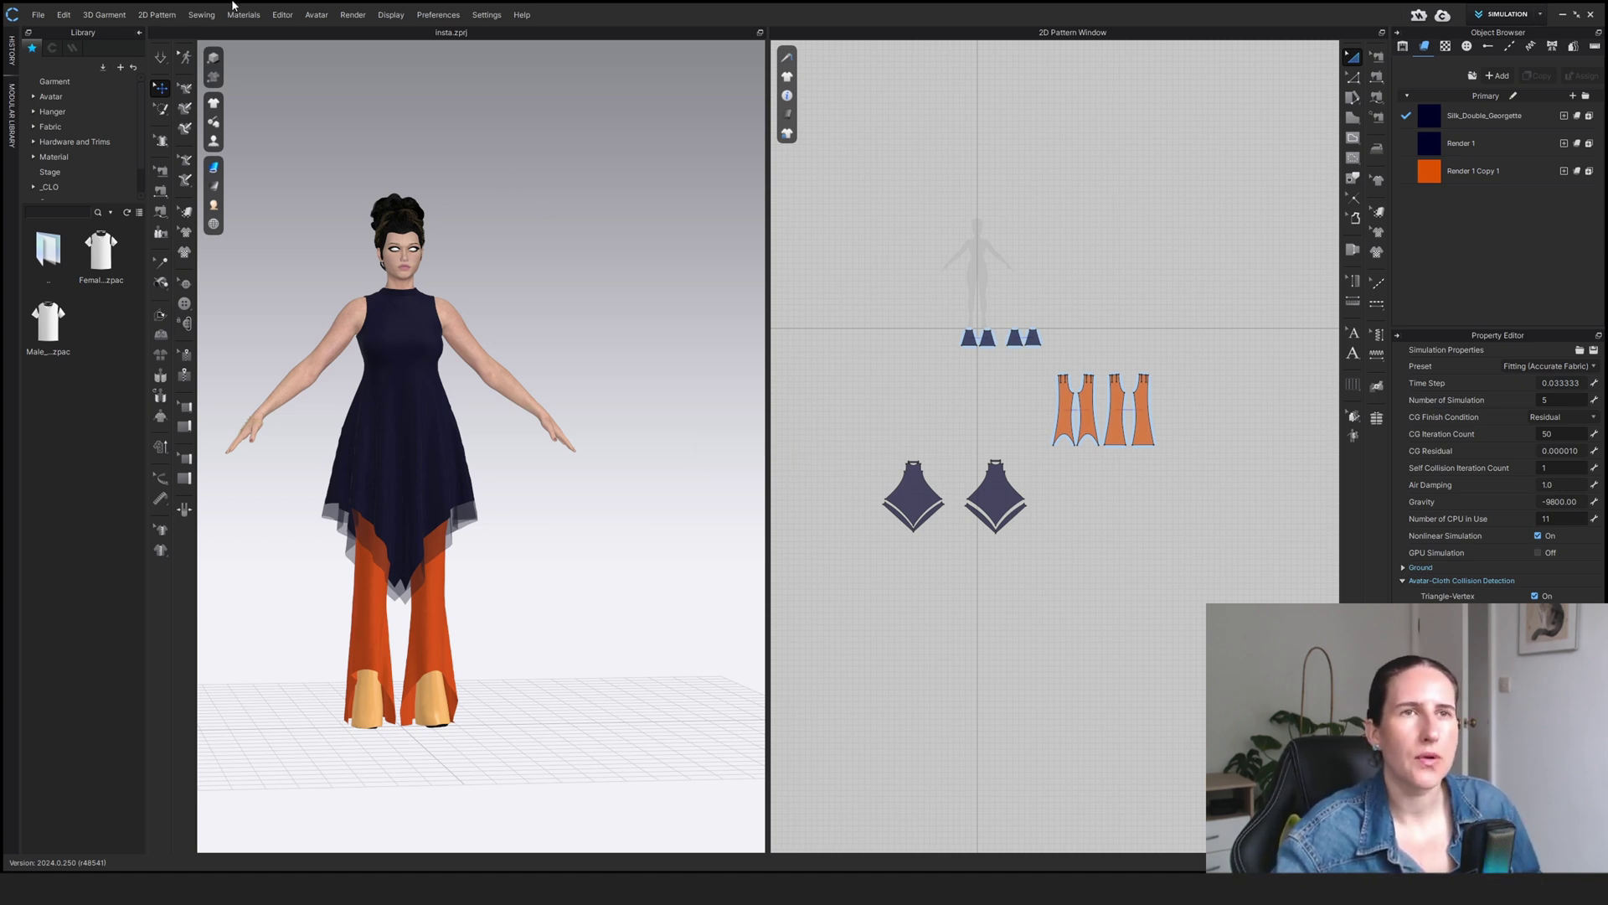
# - Simulate the hi-res dress and trousers until they settle on the avatar, then stop
pyautogui.click(163, 59)
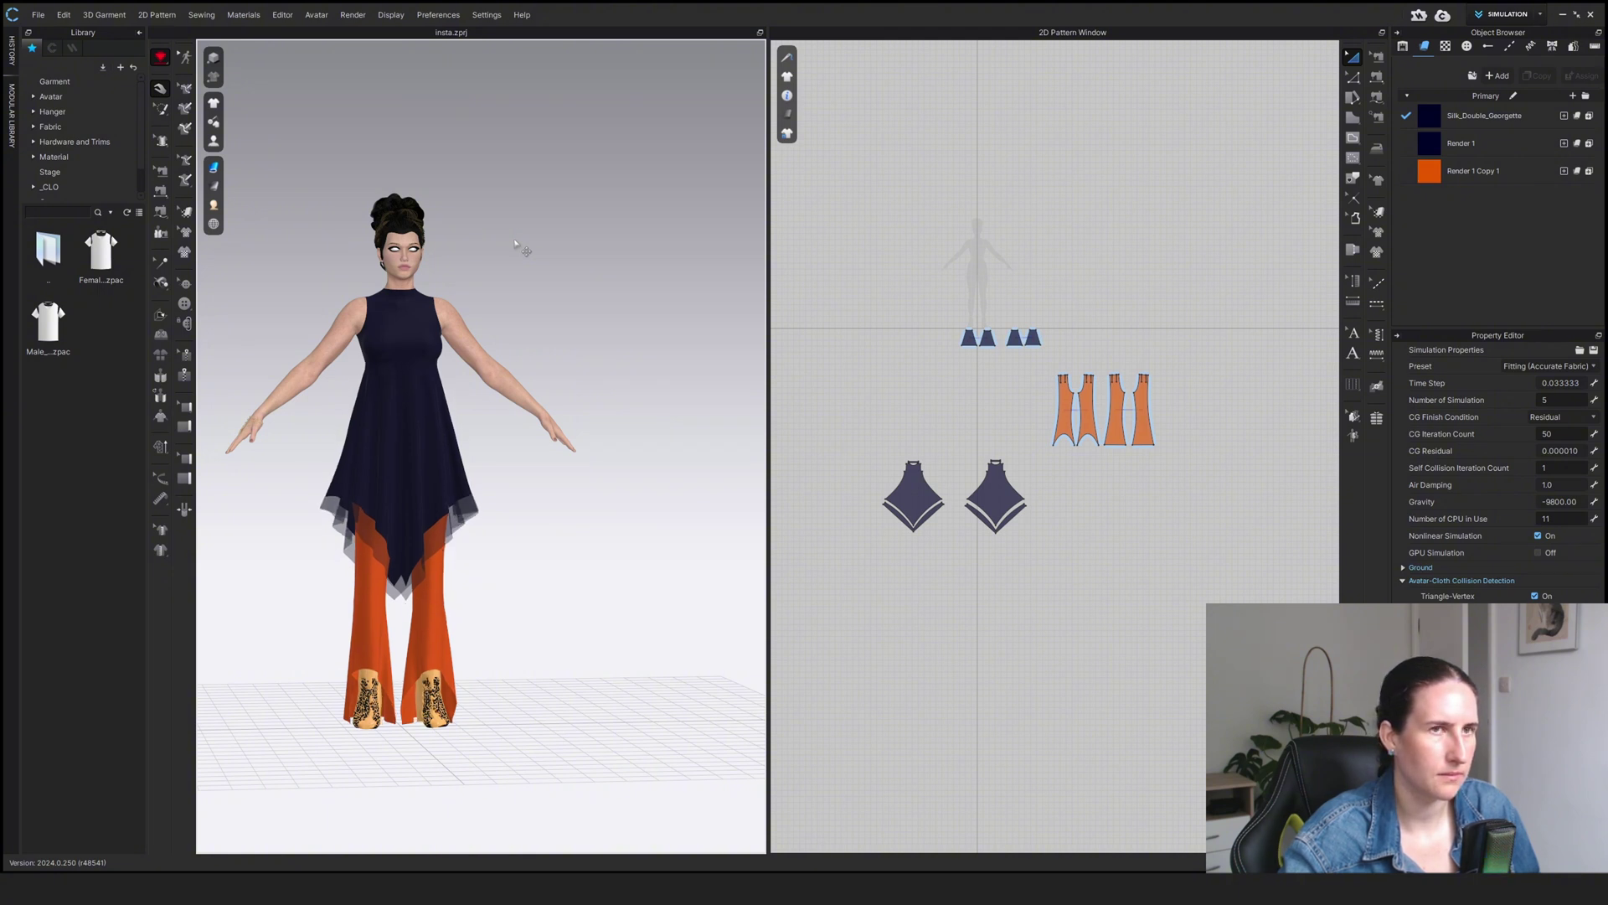
pyautogui.click(169, 65)
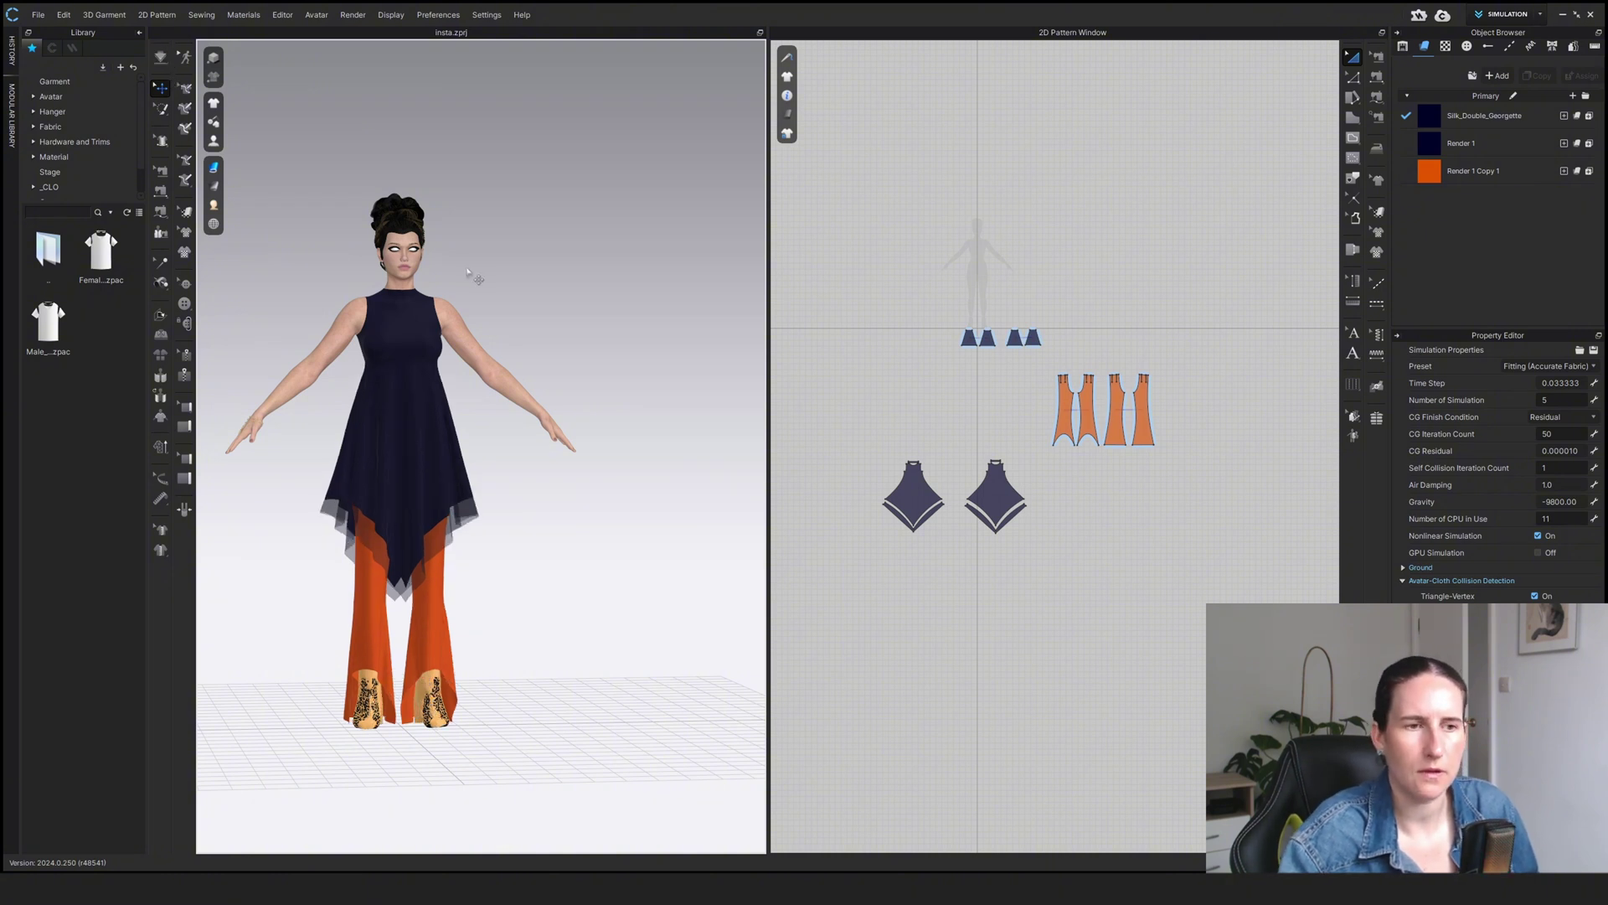
# - Select the left and right shoe pieces, Unstrengthen them, then deselect
pyautogui.moveTo(408, 487); pyautogui.dragTo(405, 300, button='middle')
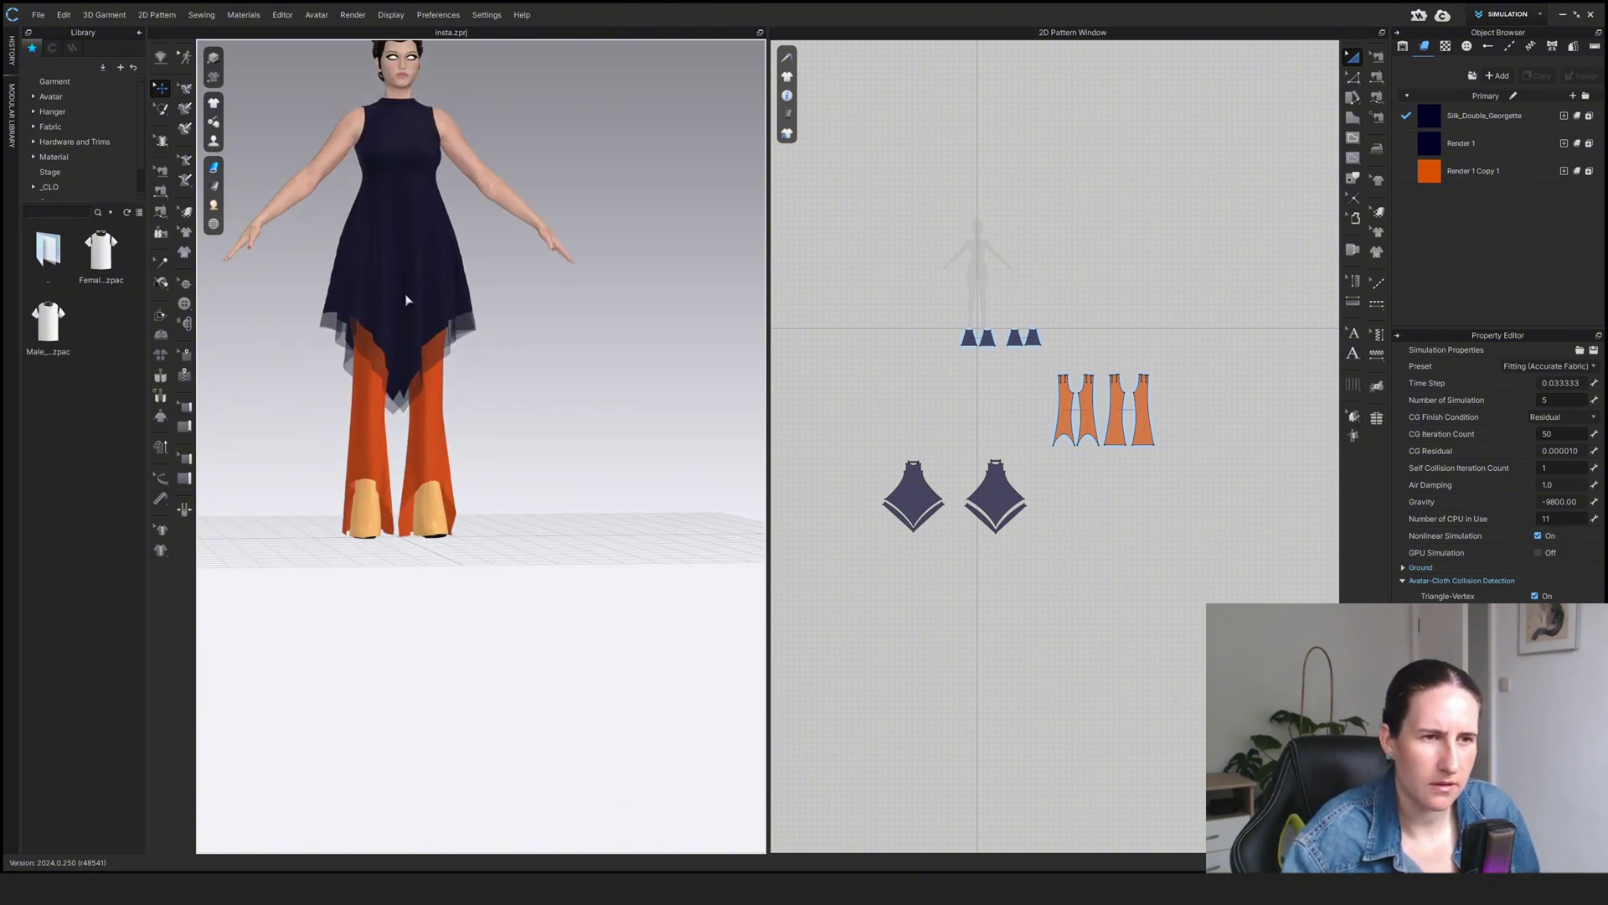
pyautogui.scroll(5, 403, 312)
pyautogui.moveTo(376, 606); pyautogui.dragTo(466, 581, button='right')
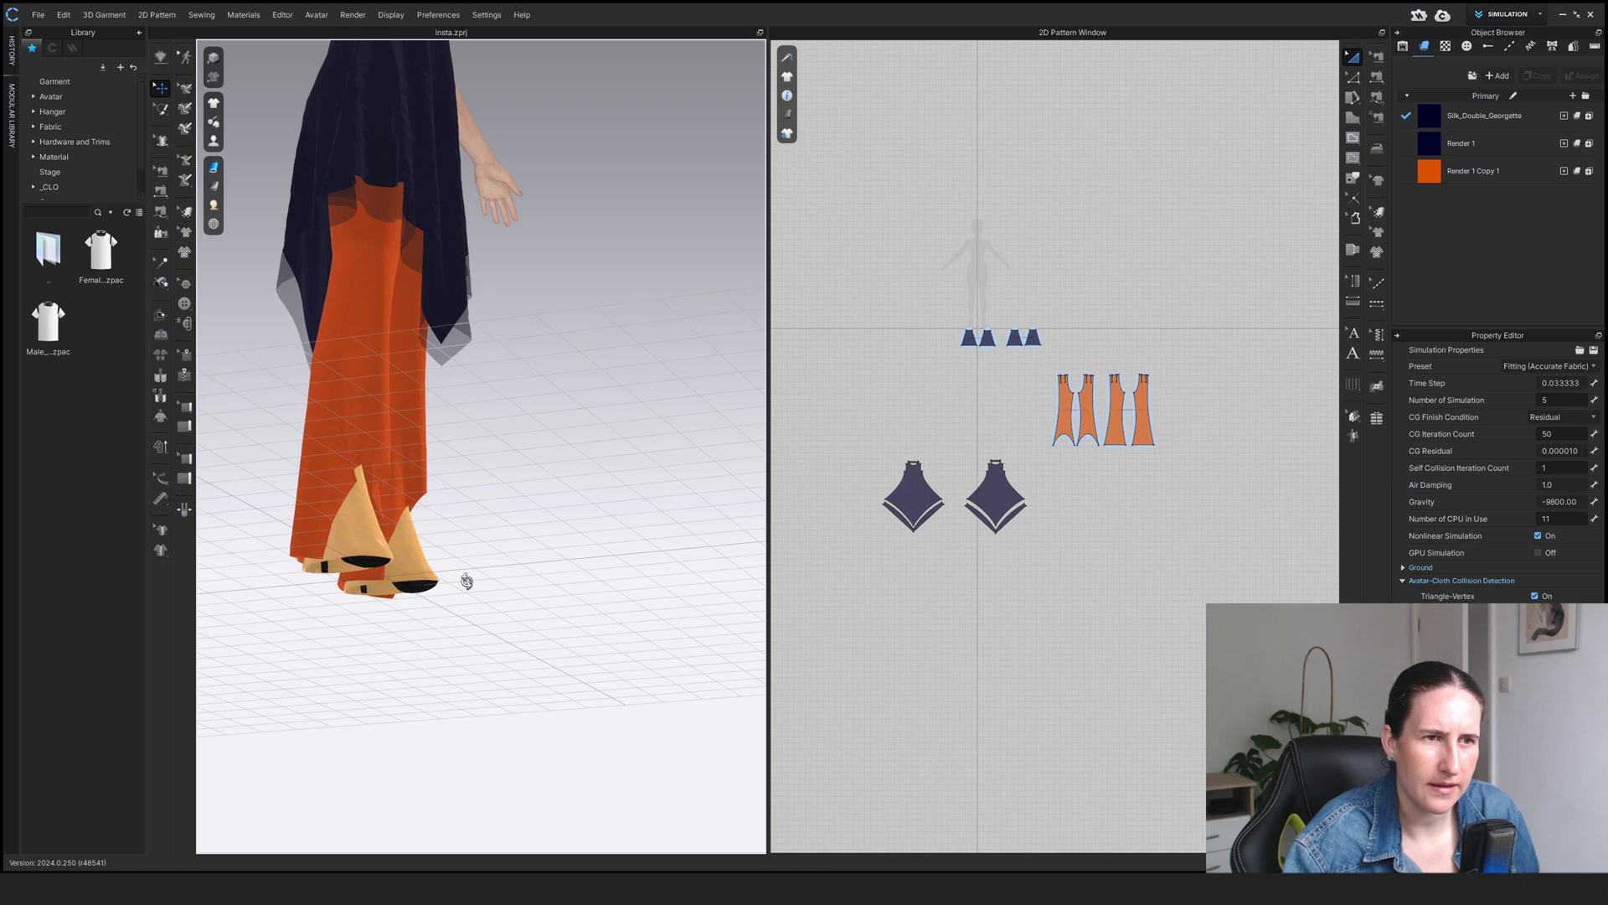
pyautogui.click(355, 529)
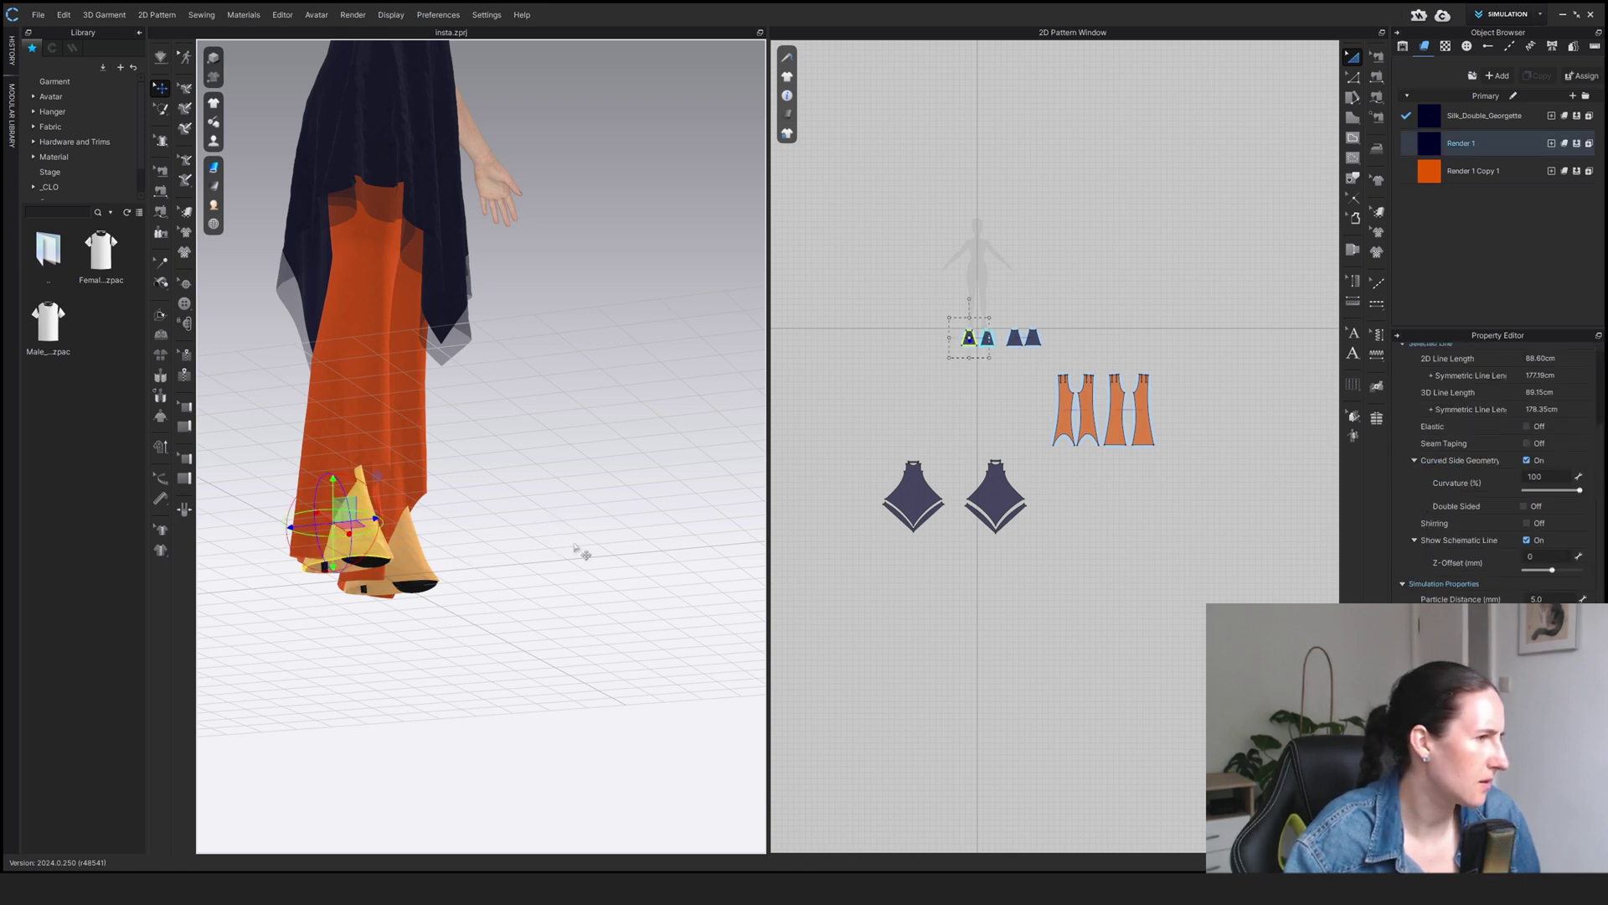
pyautogui.moveTo(574, 553); pyautogui.dragTo(520, 581, button='right')
pyautogui.keyDown('shift'); pyautogui.click(489, 540); pyautogui.keyUp('shift')
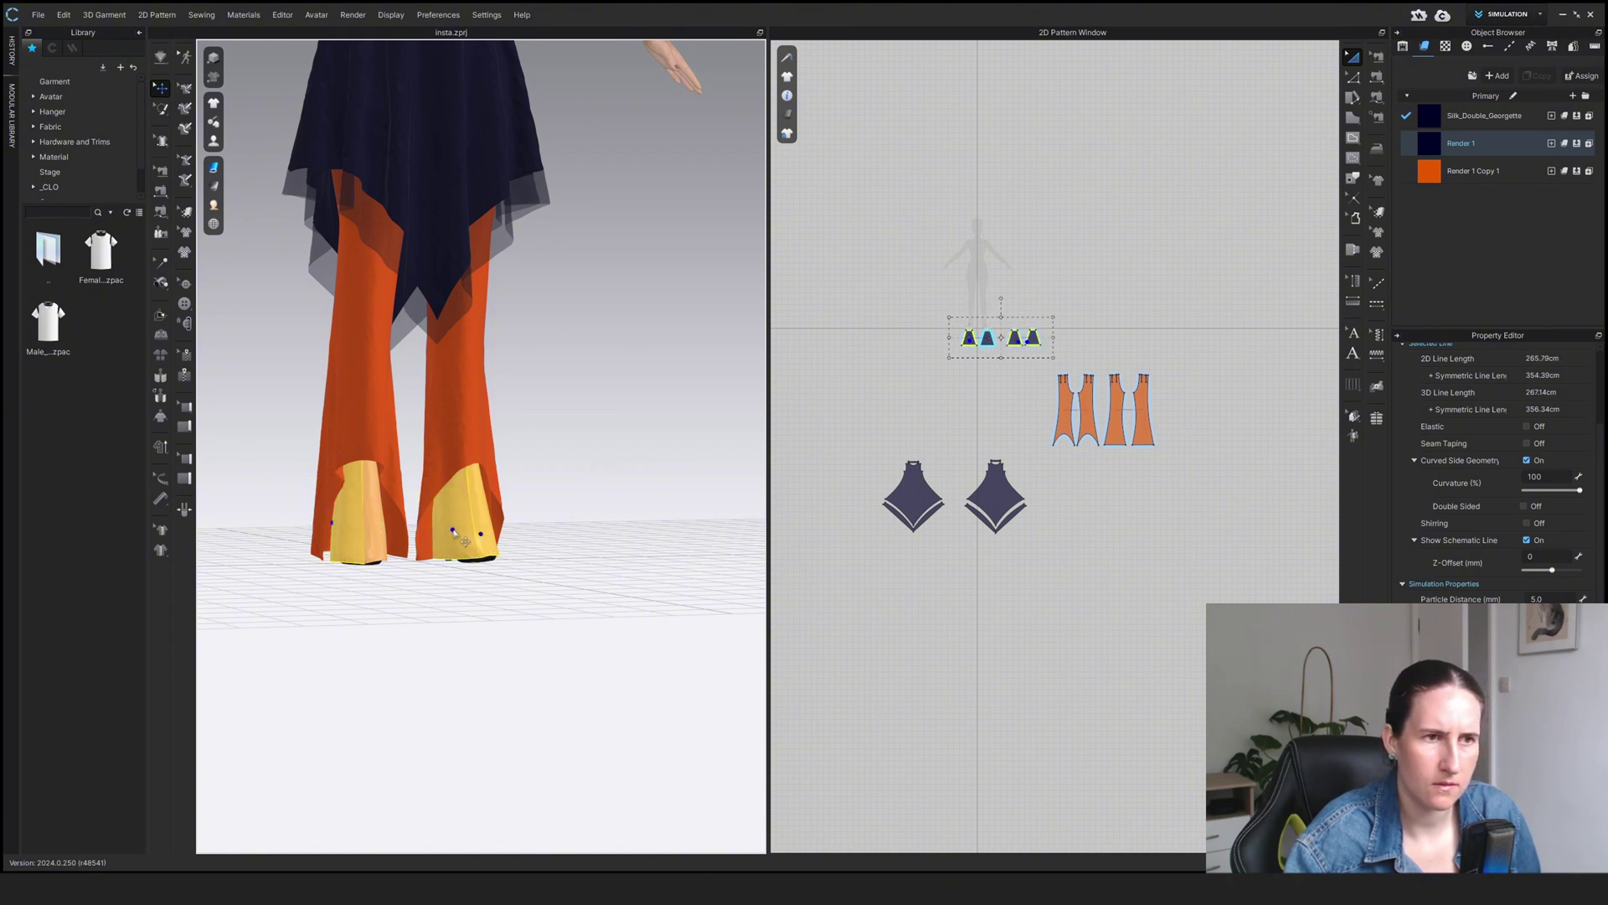
pyautogui.rightClick(377, 532)
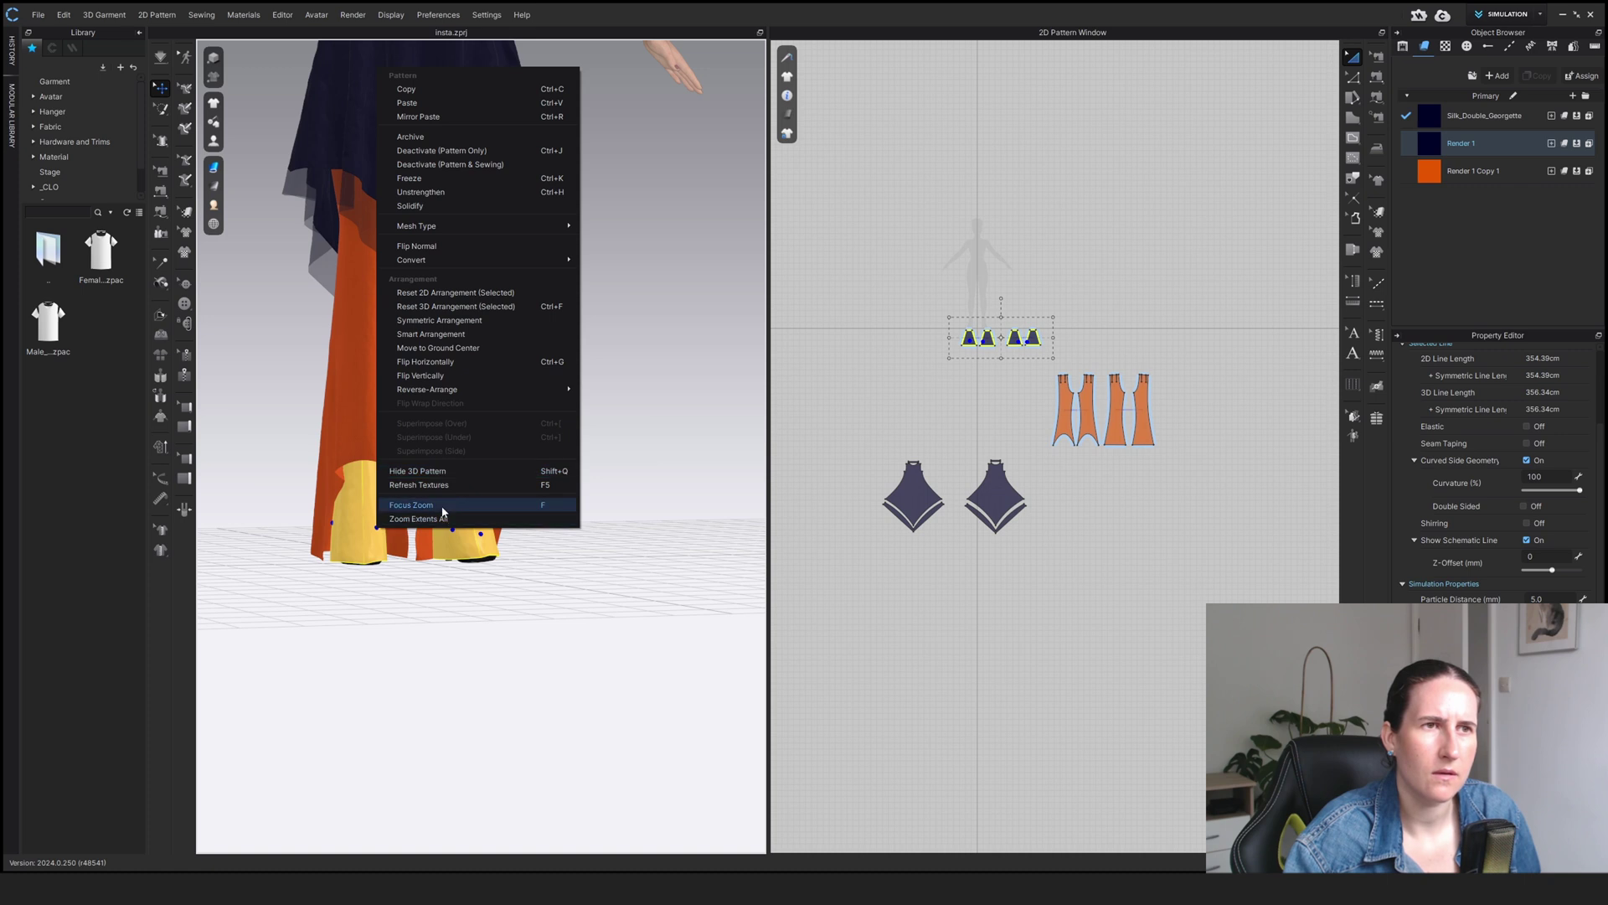
pyautogui.click(457, 194)
pyautogui.scroll(6, 486, 611)
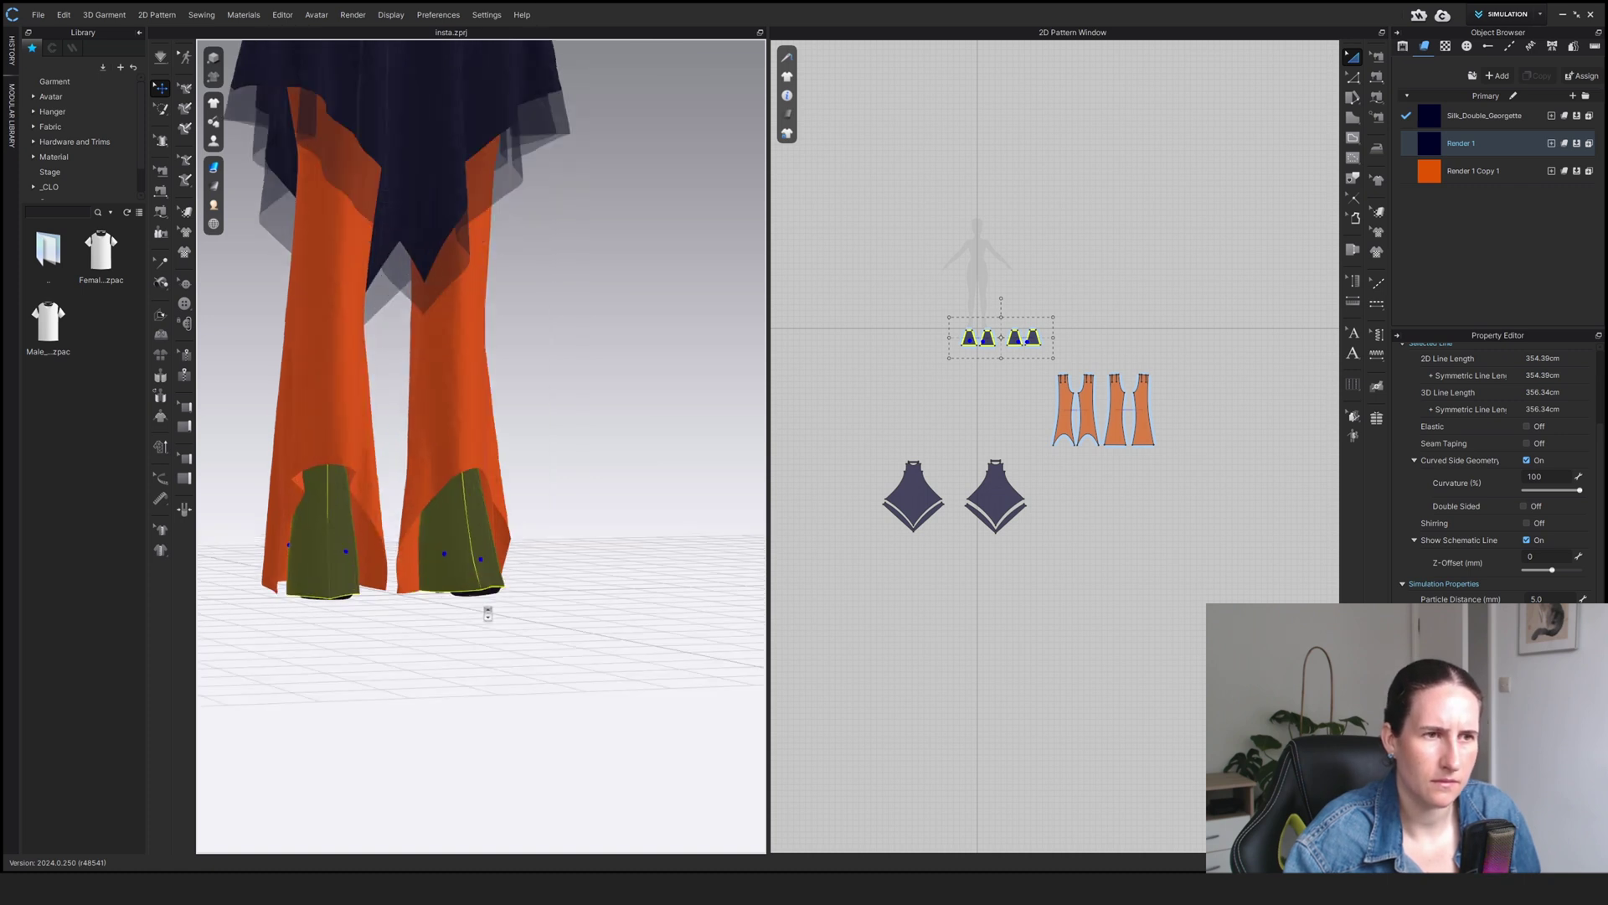
pyautogui.moveTo(469, 595); pyautogui.dragTo(504, 595, button='right')
pyautogui.click(561, 578)
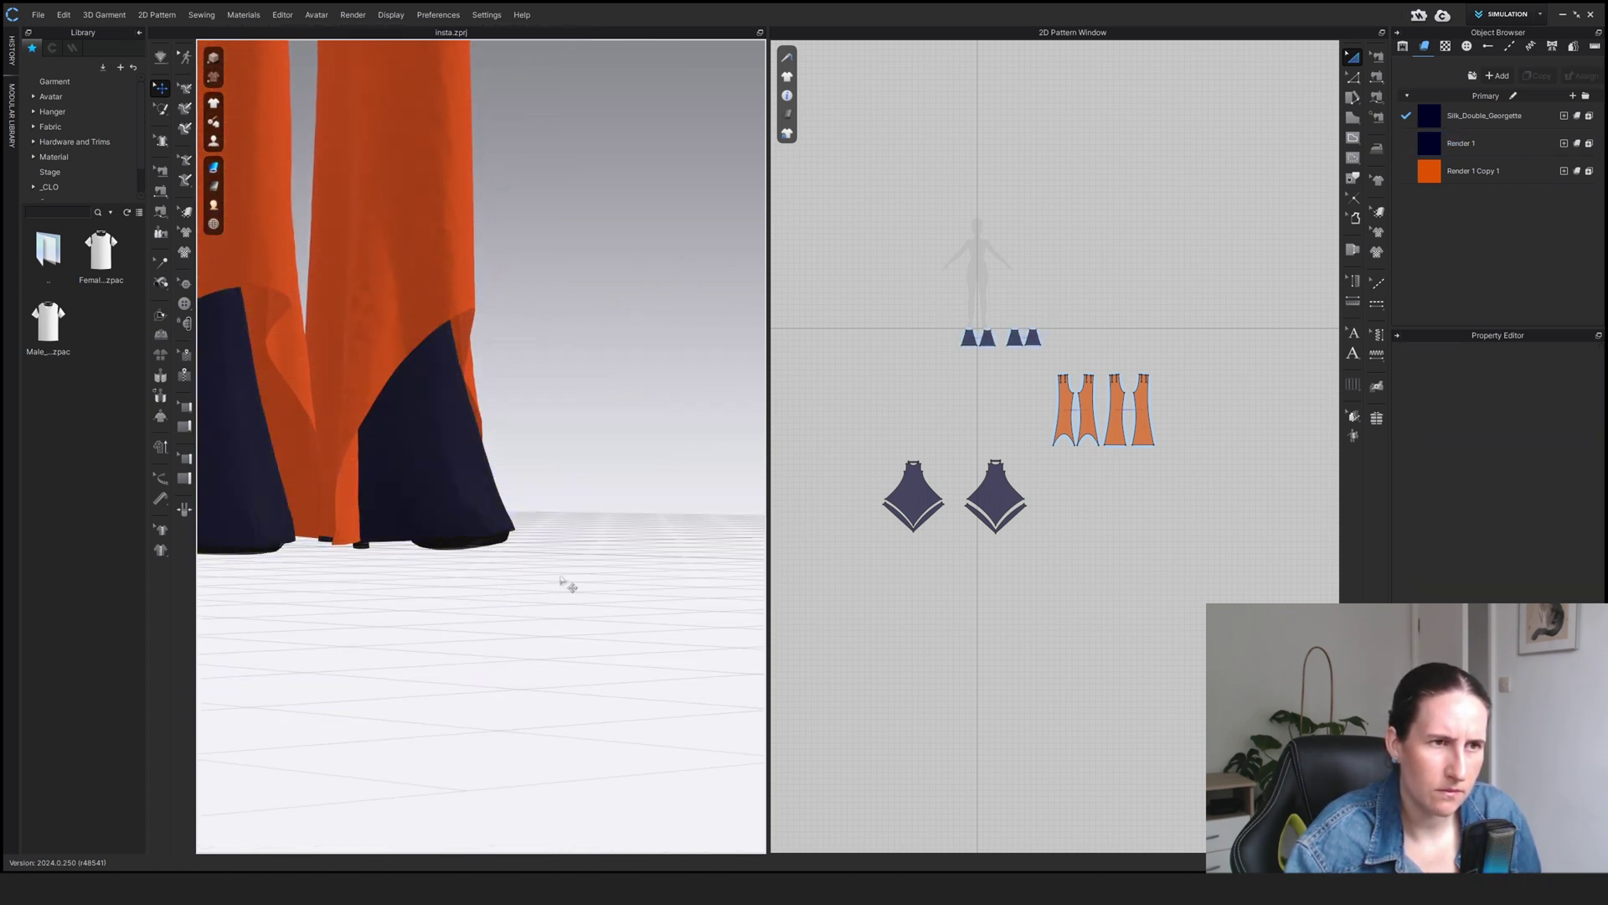
# - Run the cloth simulation briefly so the trousers drape down toward the floor
pyautogui.click(173, 62)
pyautogui.click(163, 60)
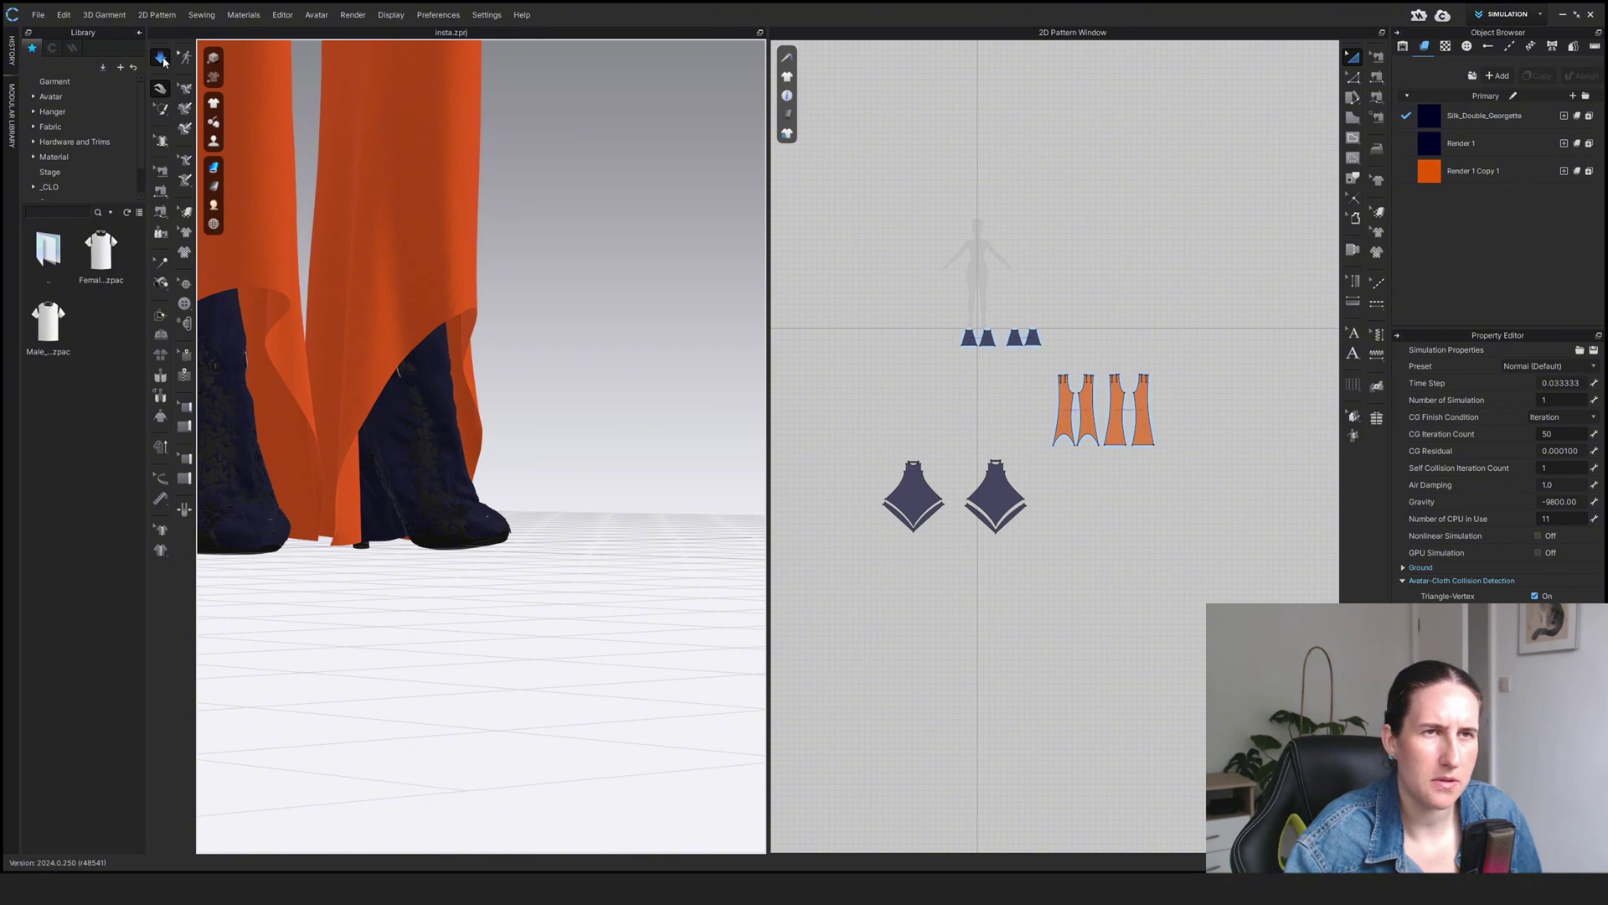
pyautogui.click(164, 61)
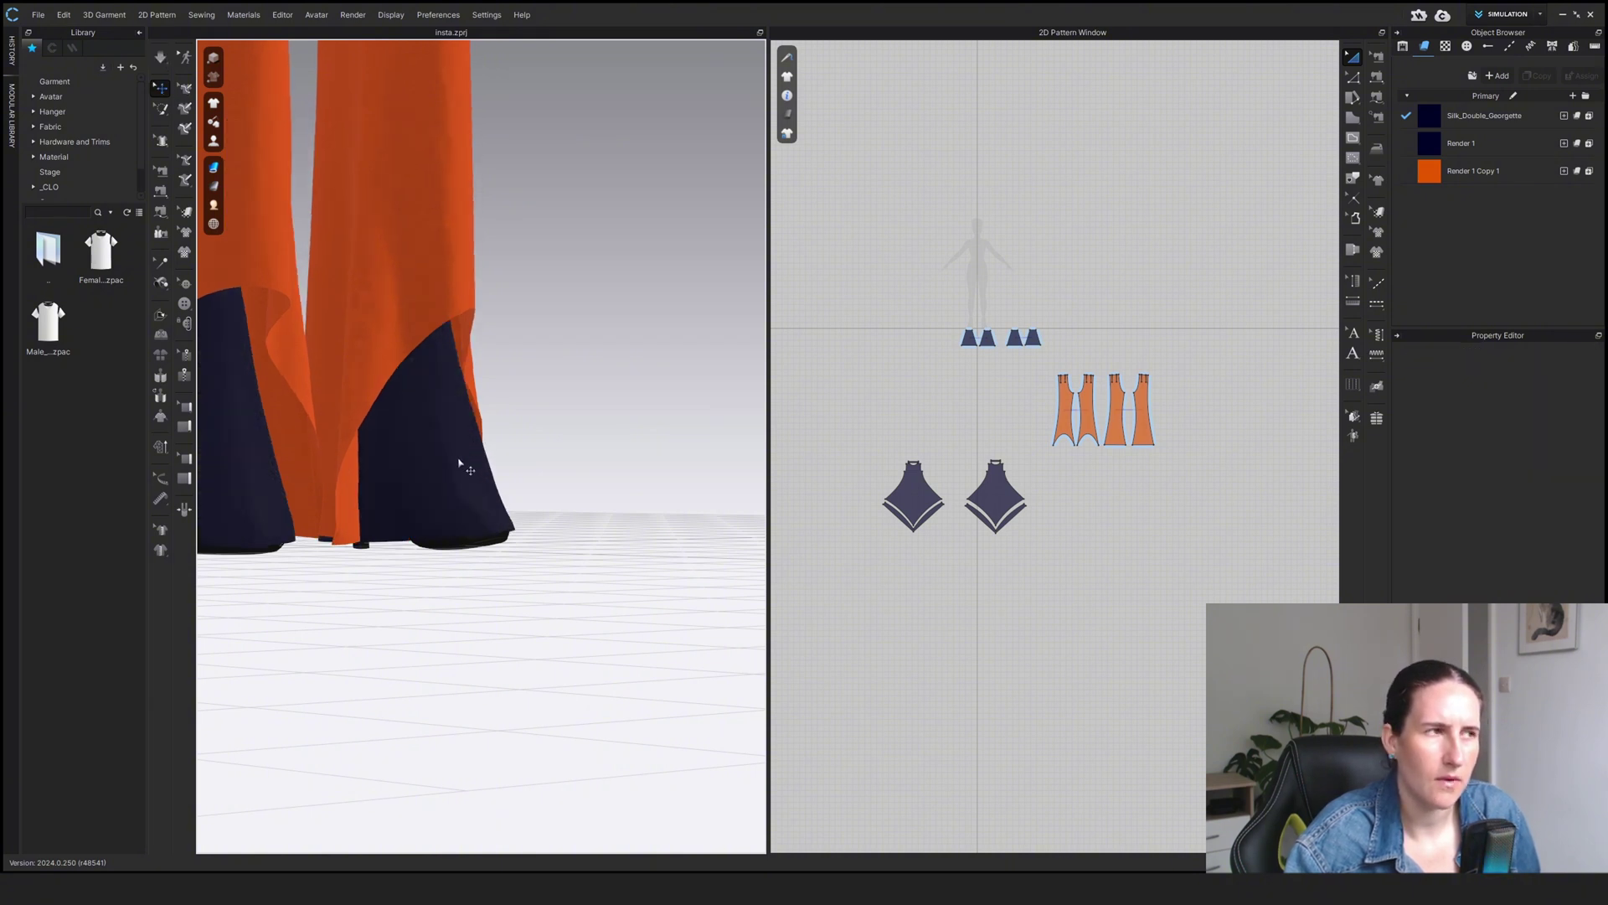
# - Select the four small hem pieces at the feet and view the left foot from above
pyautogui.moveTo(1223, 302); pyautogui.dragTo(930, 366)
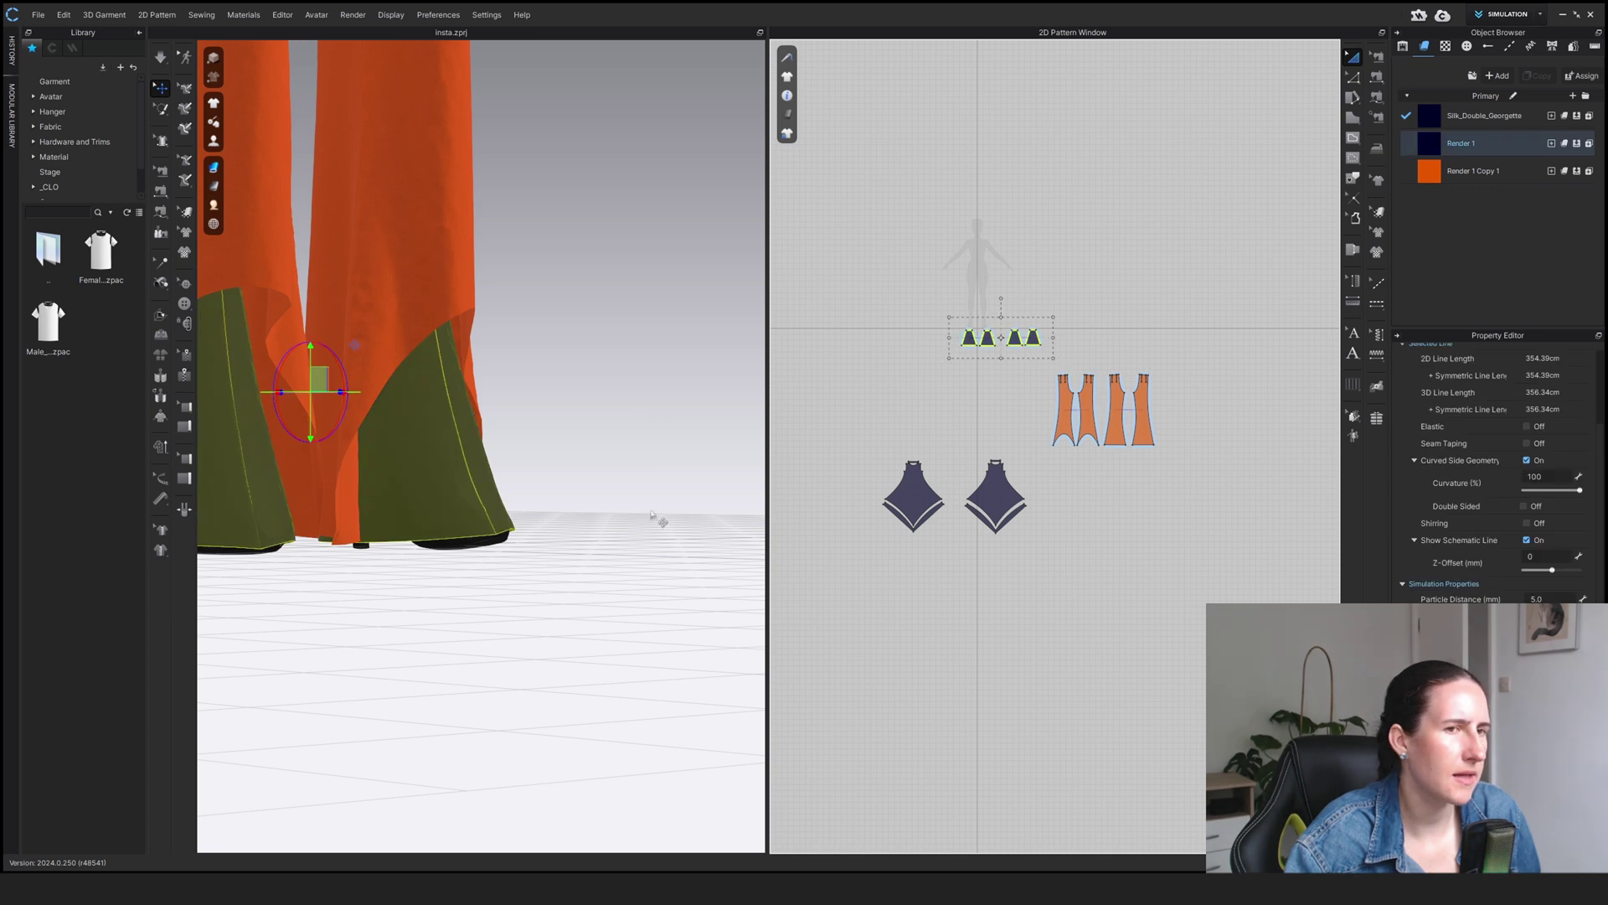
pyautogui.click(481, 552)
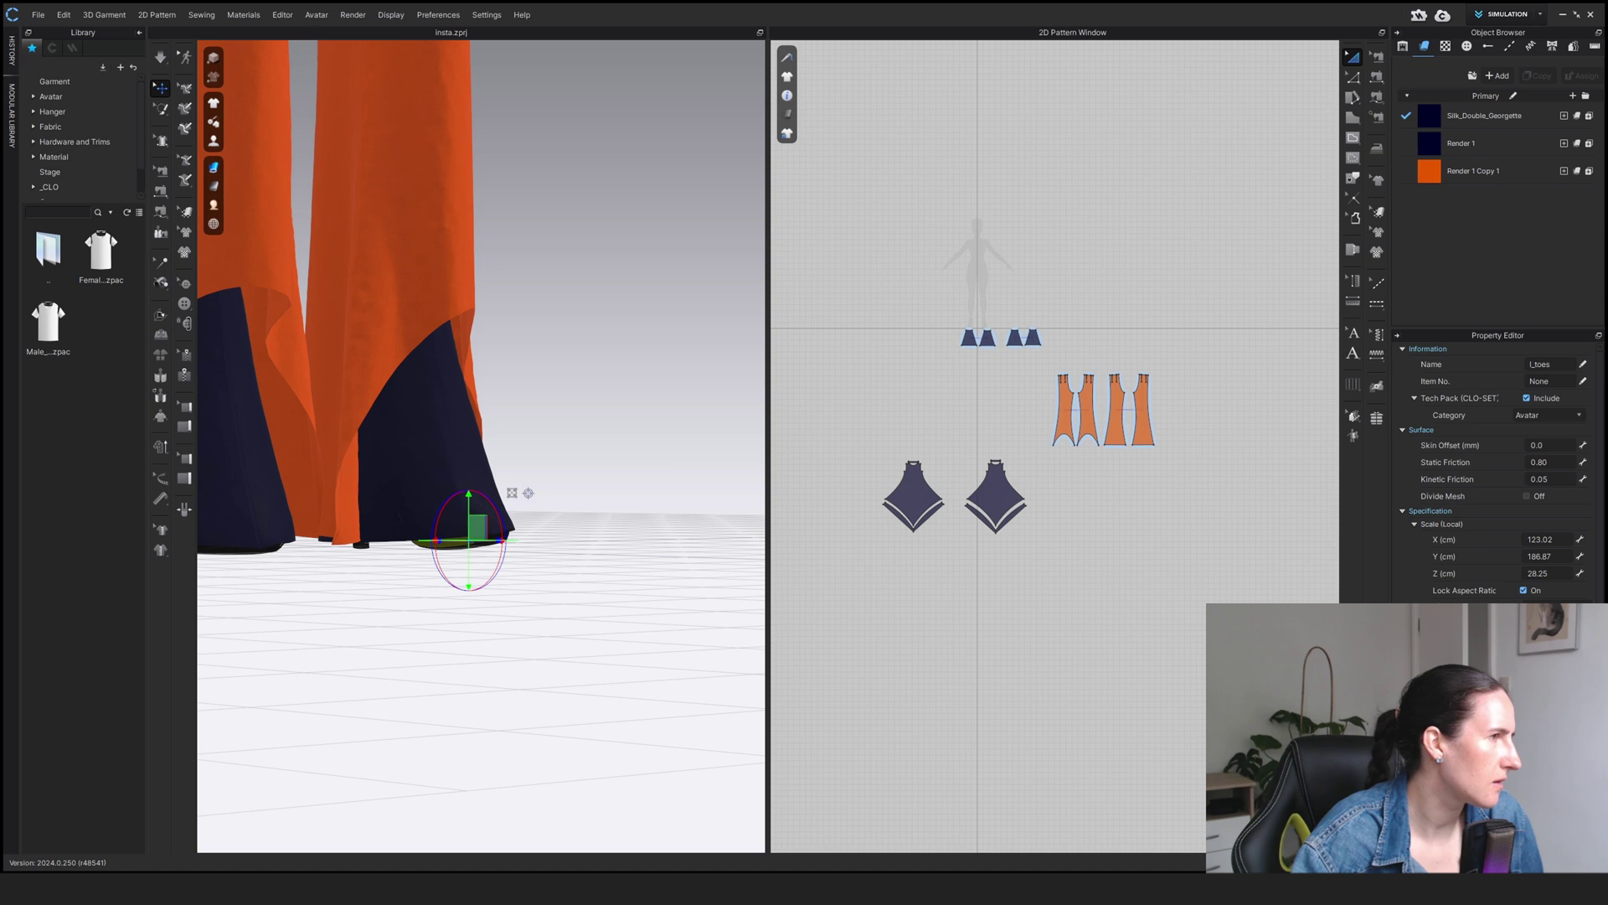
pyautogui.scroll(-4, 1498, 469)
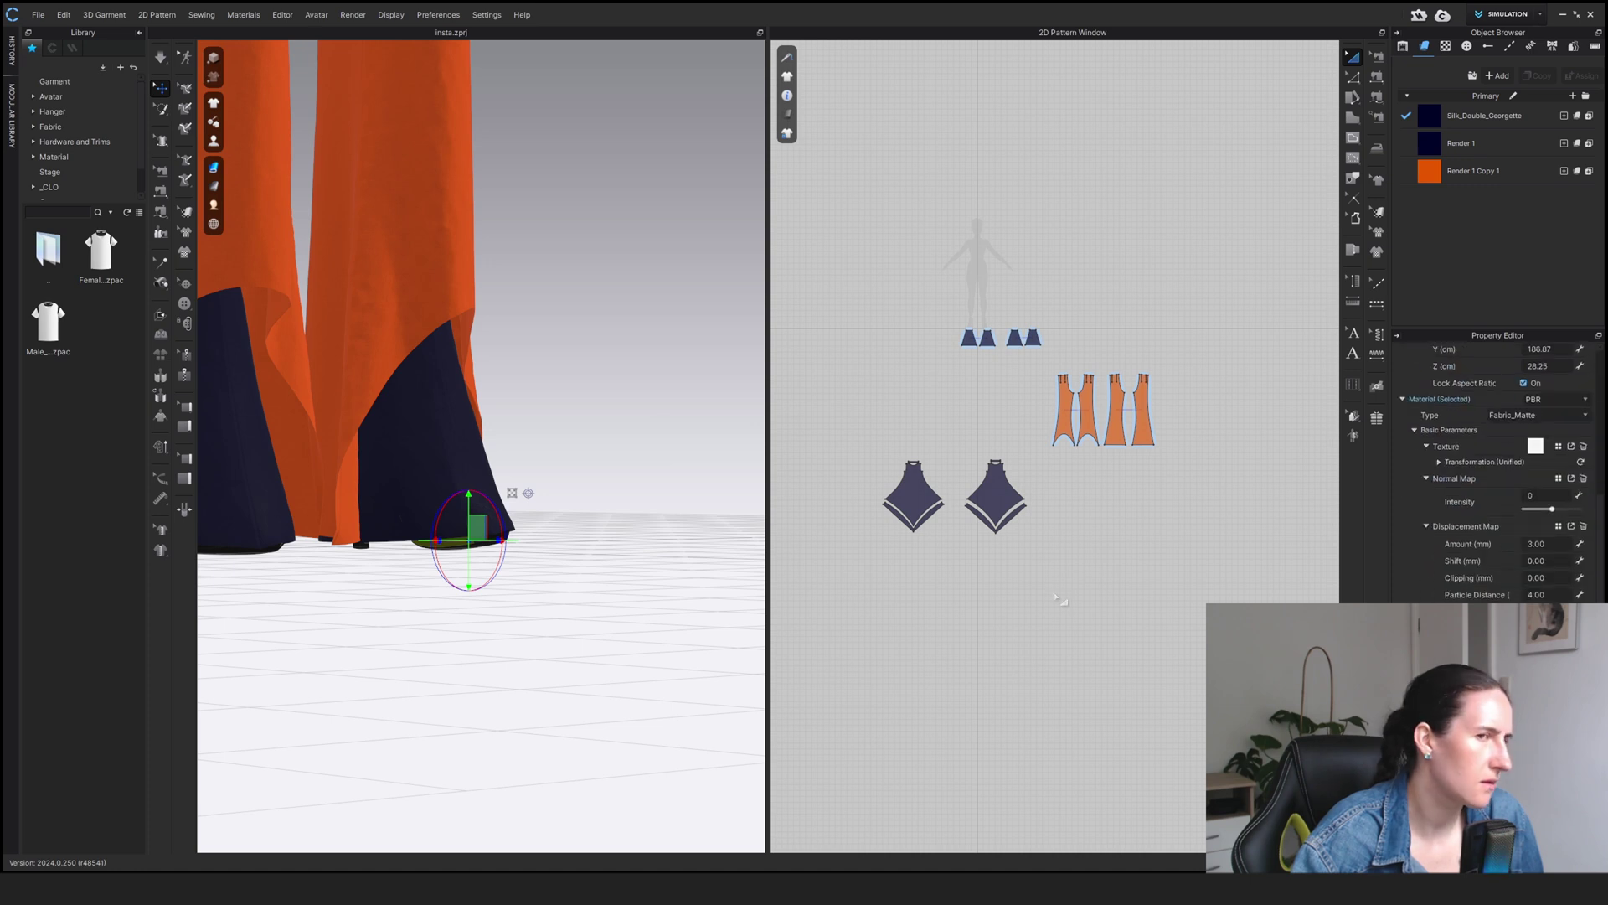
pyautogui.moveTo(412, 608); pyautogui.dragTo(457, 584, button='right')
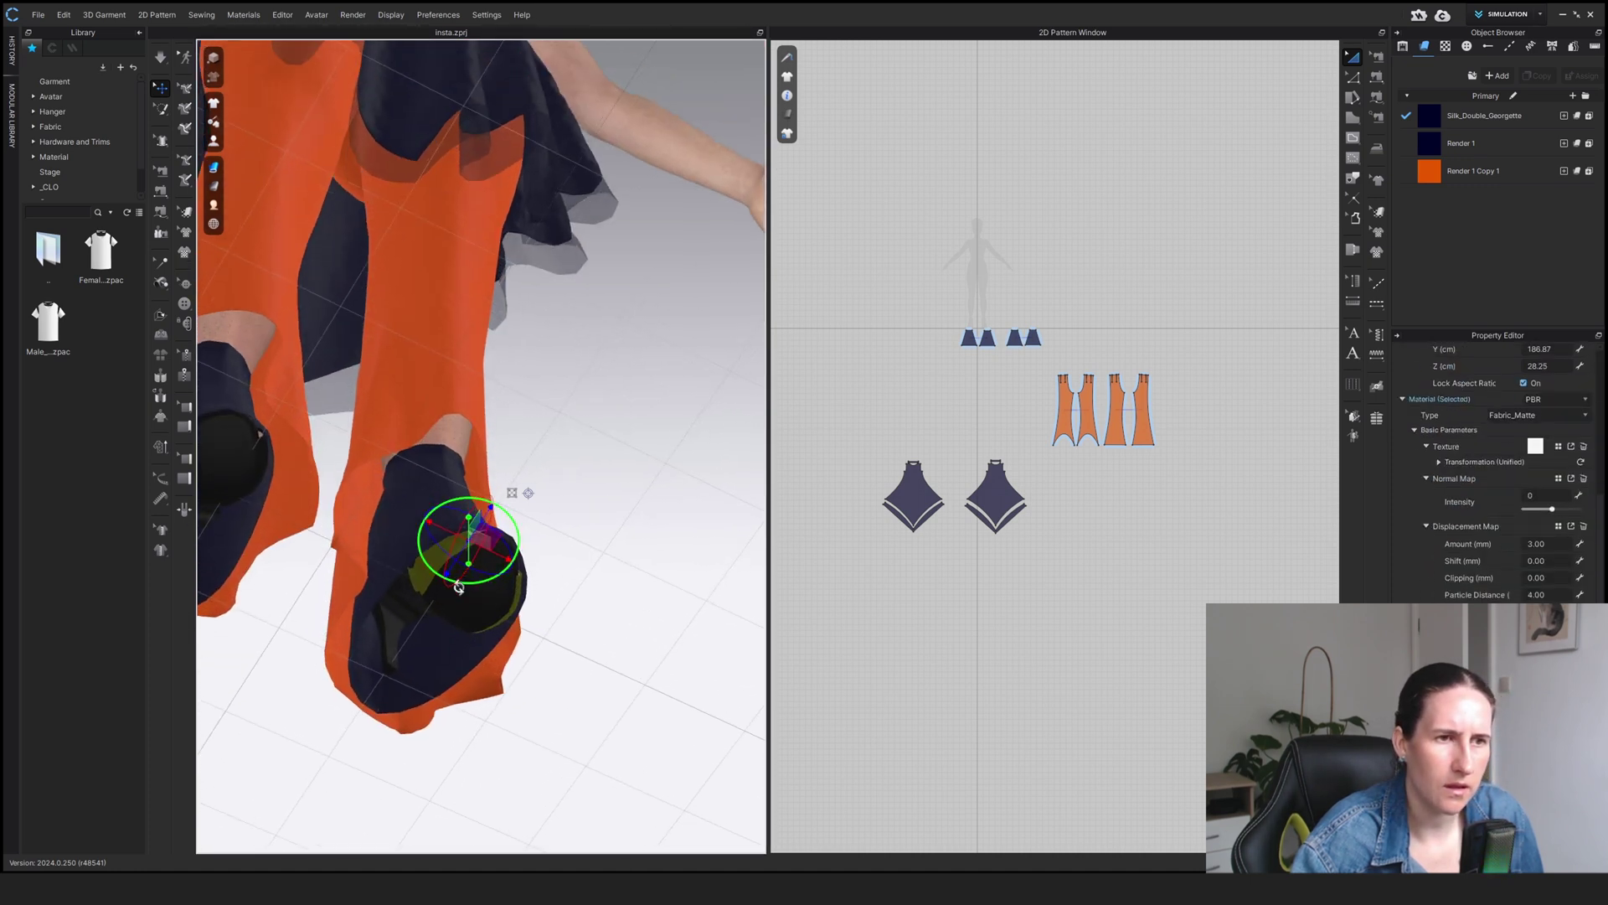
pyautogui.click(492, 609)
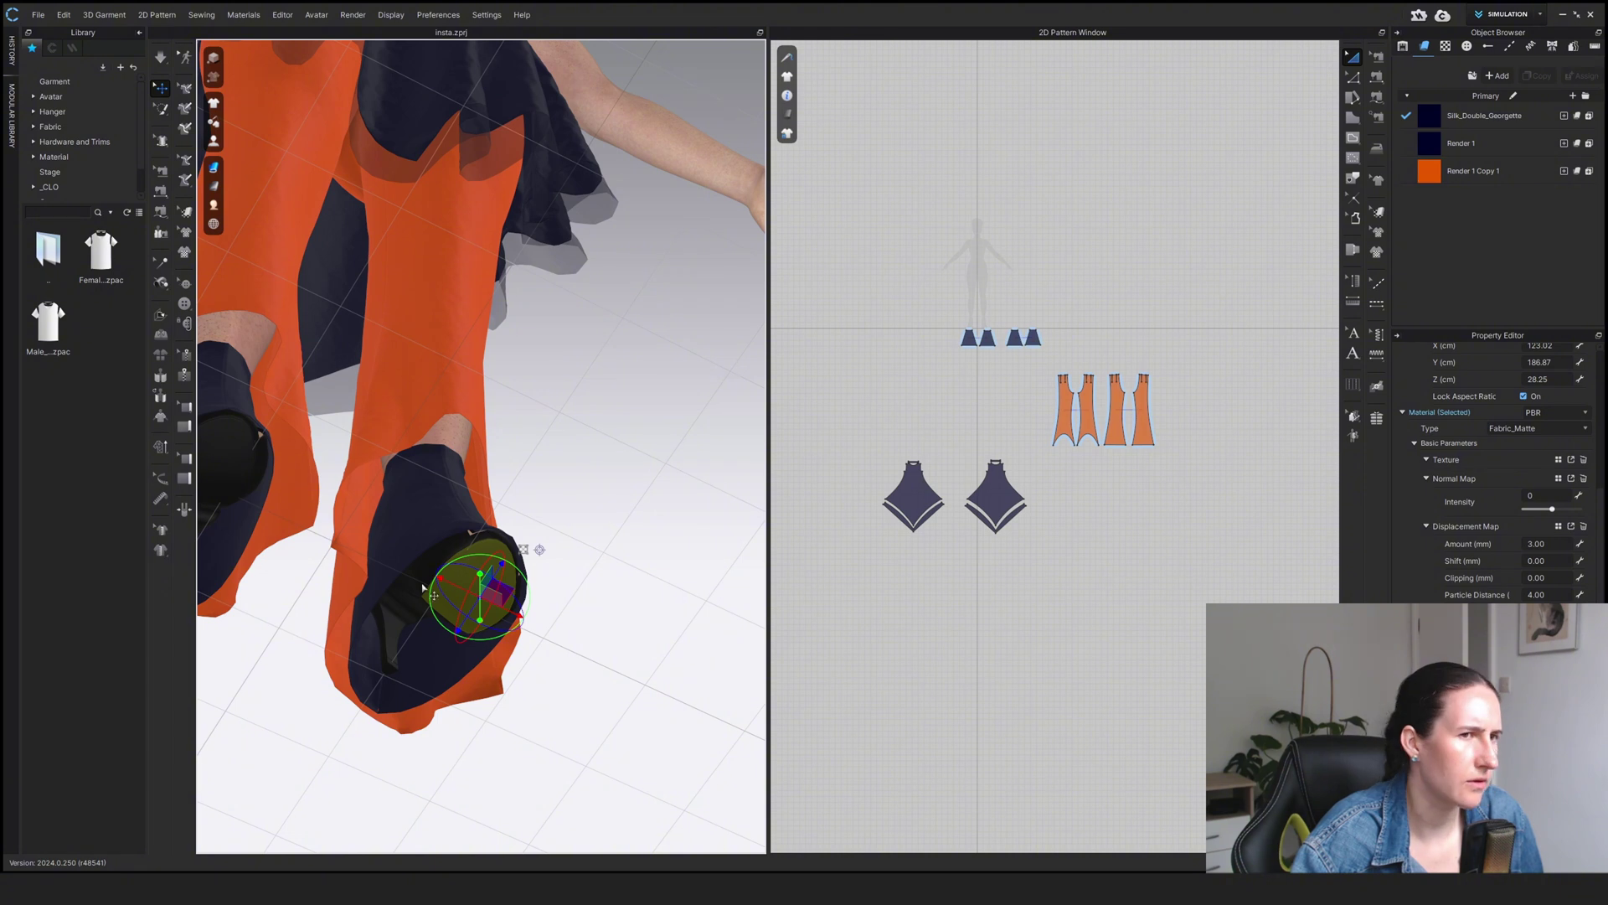
pyautogui.click(400, 618)
# - Pin the hem piece over the left shoe at five points
pyautogui.keyDown('shift'); pyautogui.click(404, 594); pyautogui.keyUp('shift')
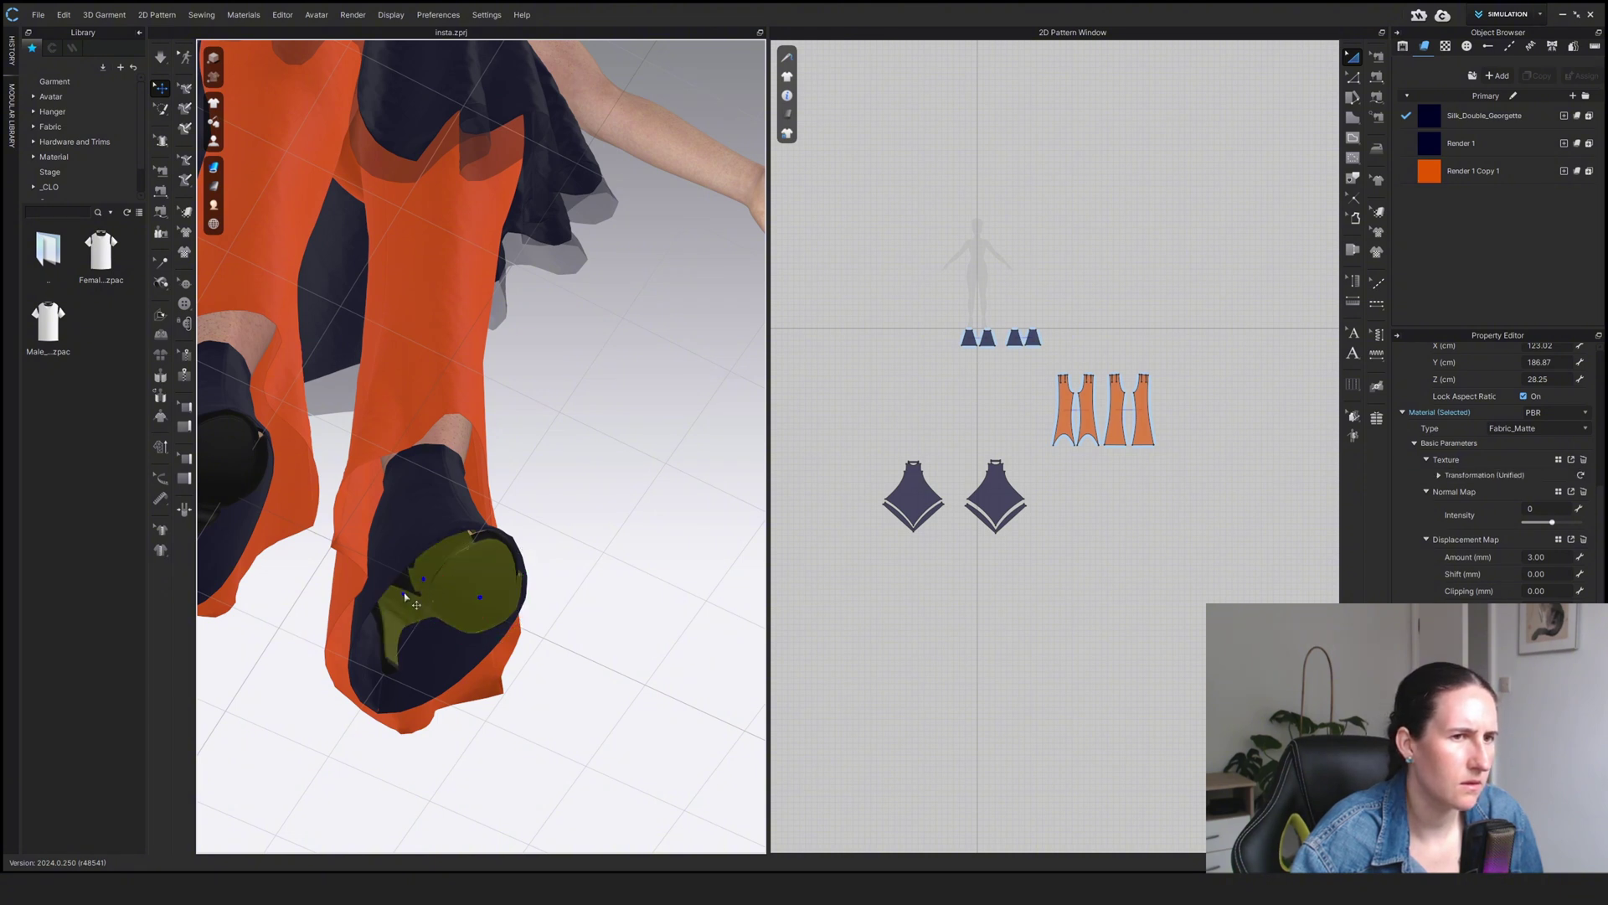
pyautogui.keyDown('shift'); pyautogui.click(406, 583); pyautogui.keyUp('shift')
pyautogui.click(497, 538)
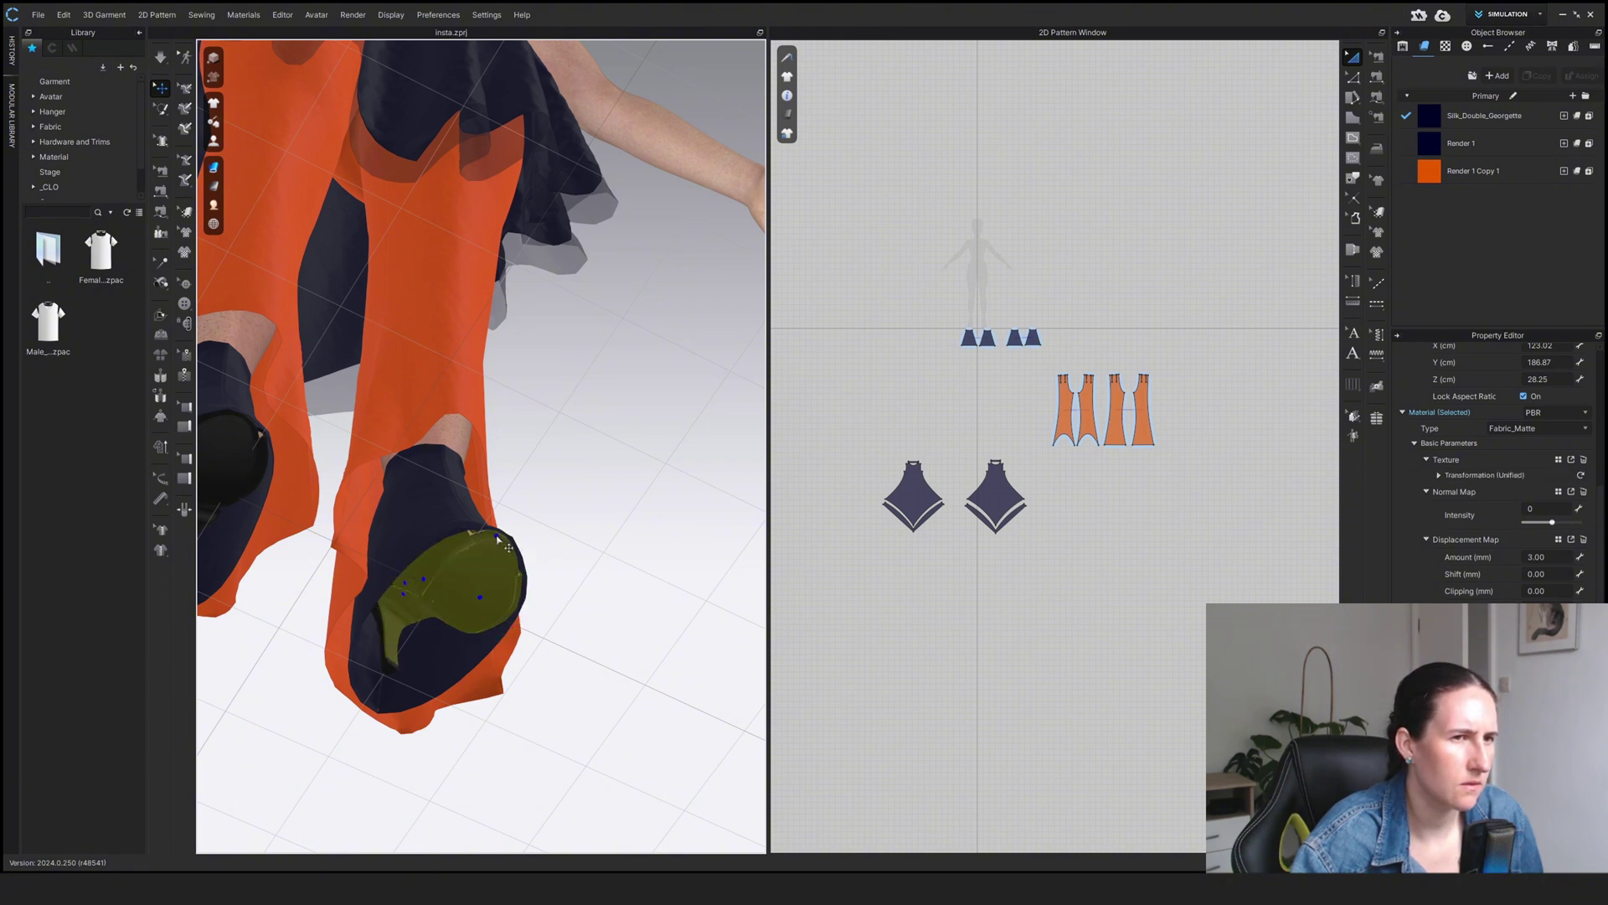
pyautogui.click(381, 630)
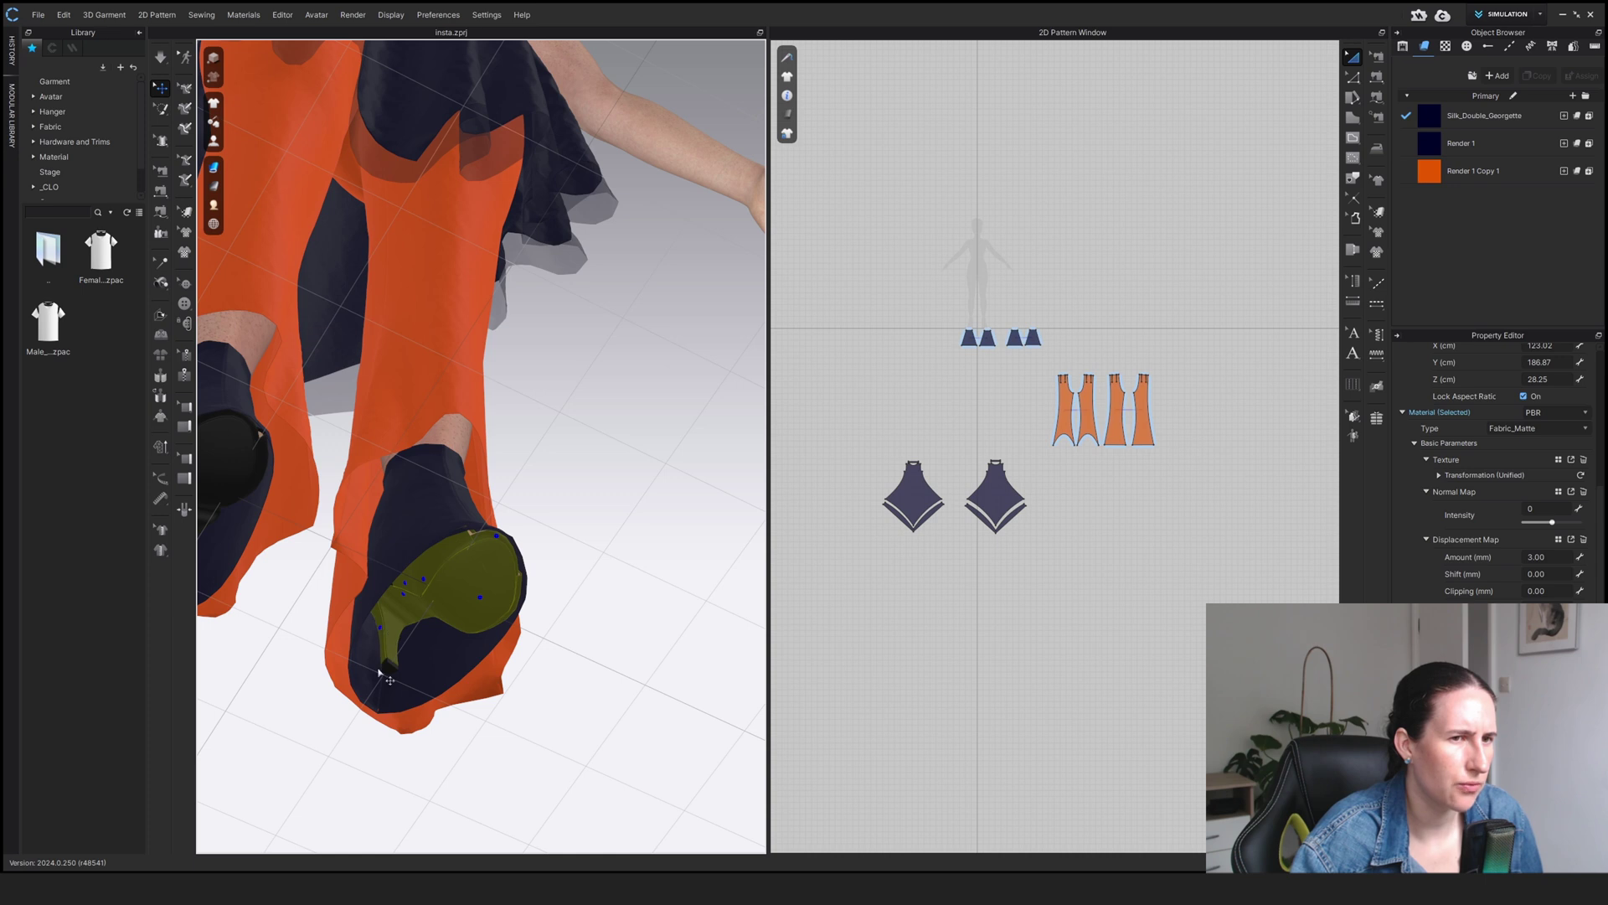
pyautogui.click(392, 670)
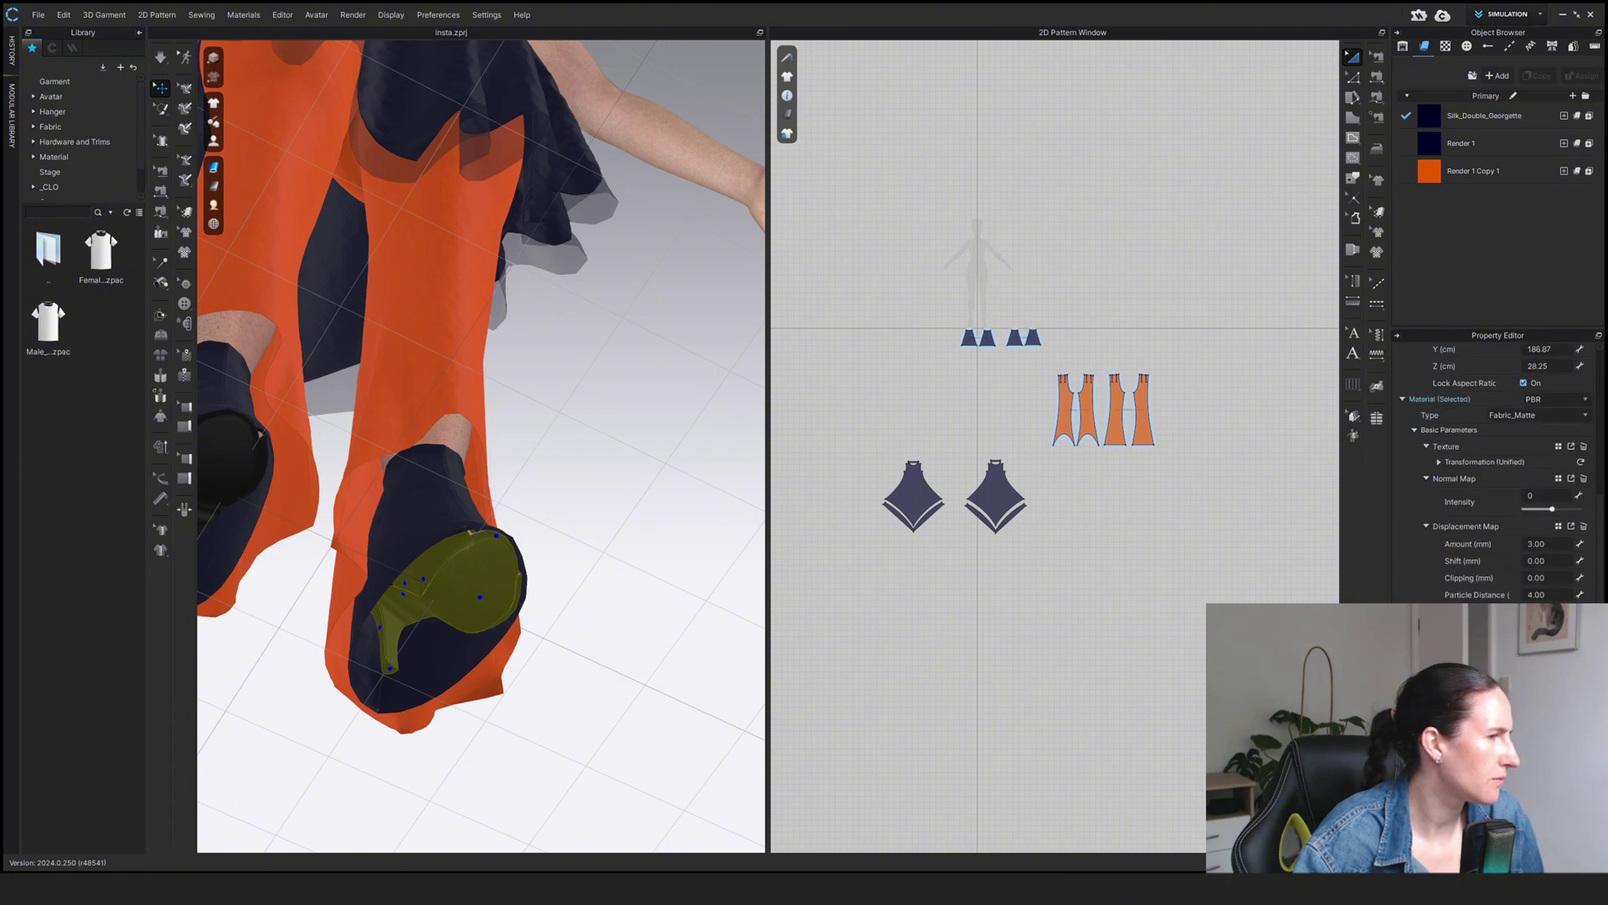
pyautogui.moveTo(544, 667); pyautogui.dragTo(509, 704, button='right')
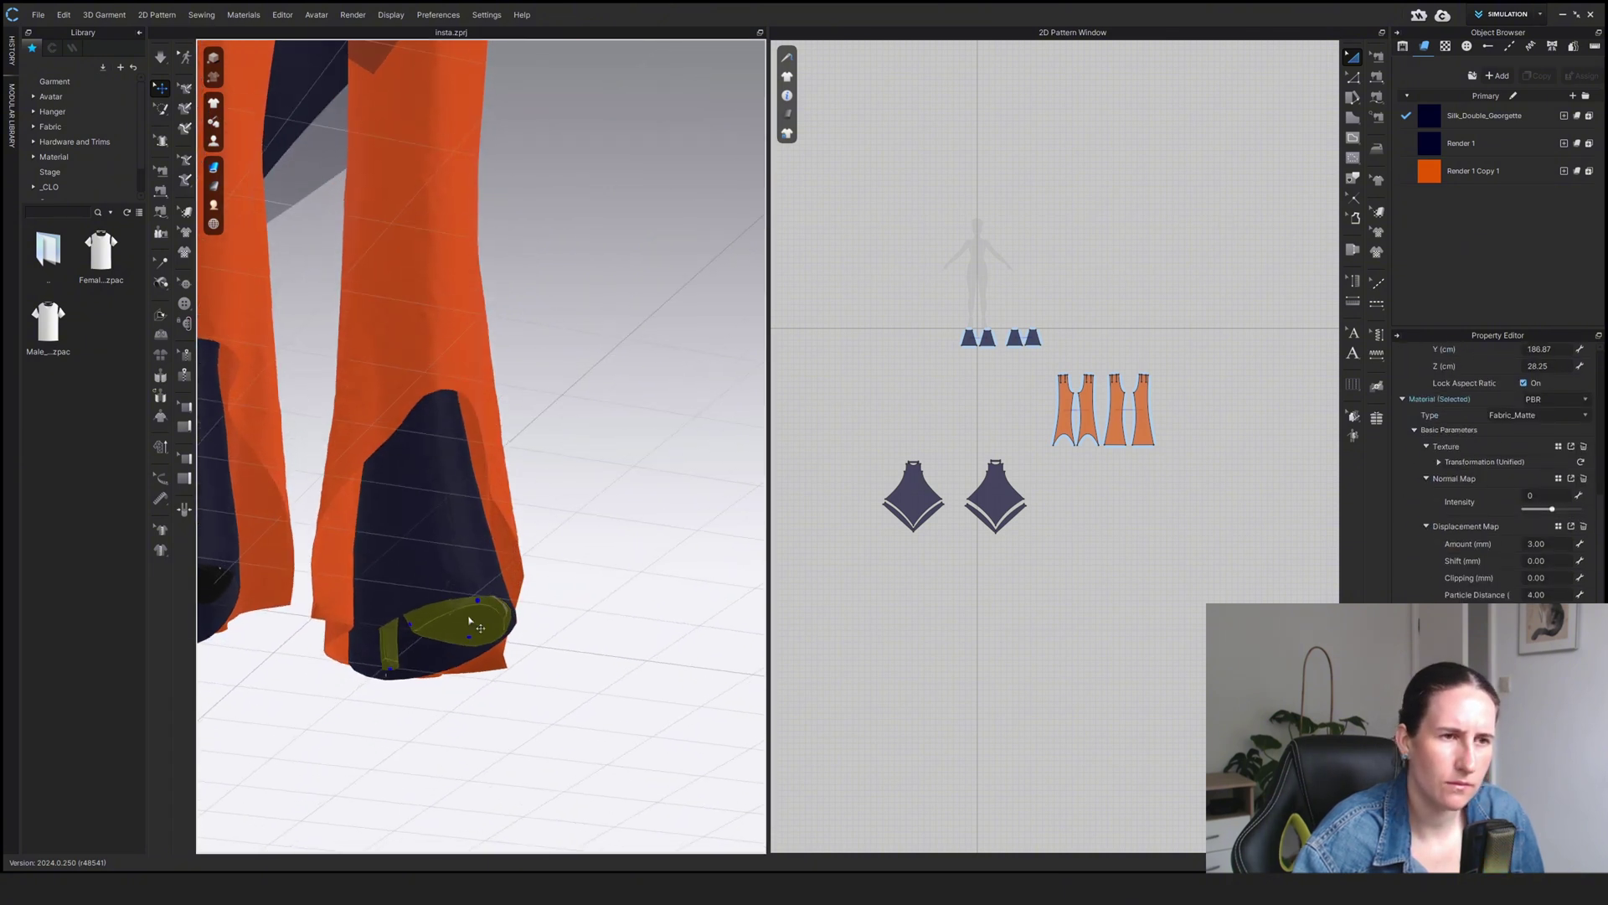
# - Select both leg hem pieces and Freeze them
pyautogui.rightClick(469, 620)
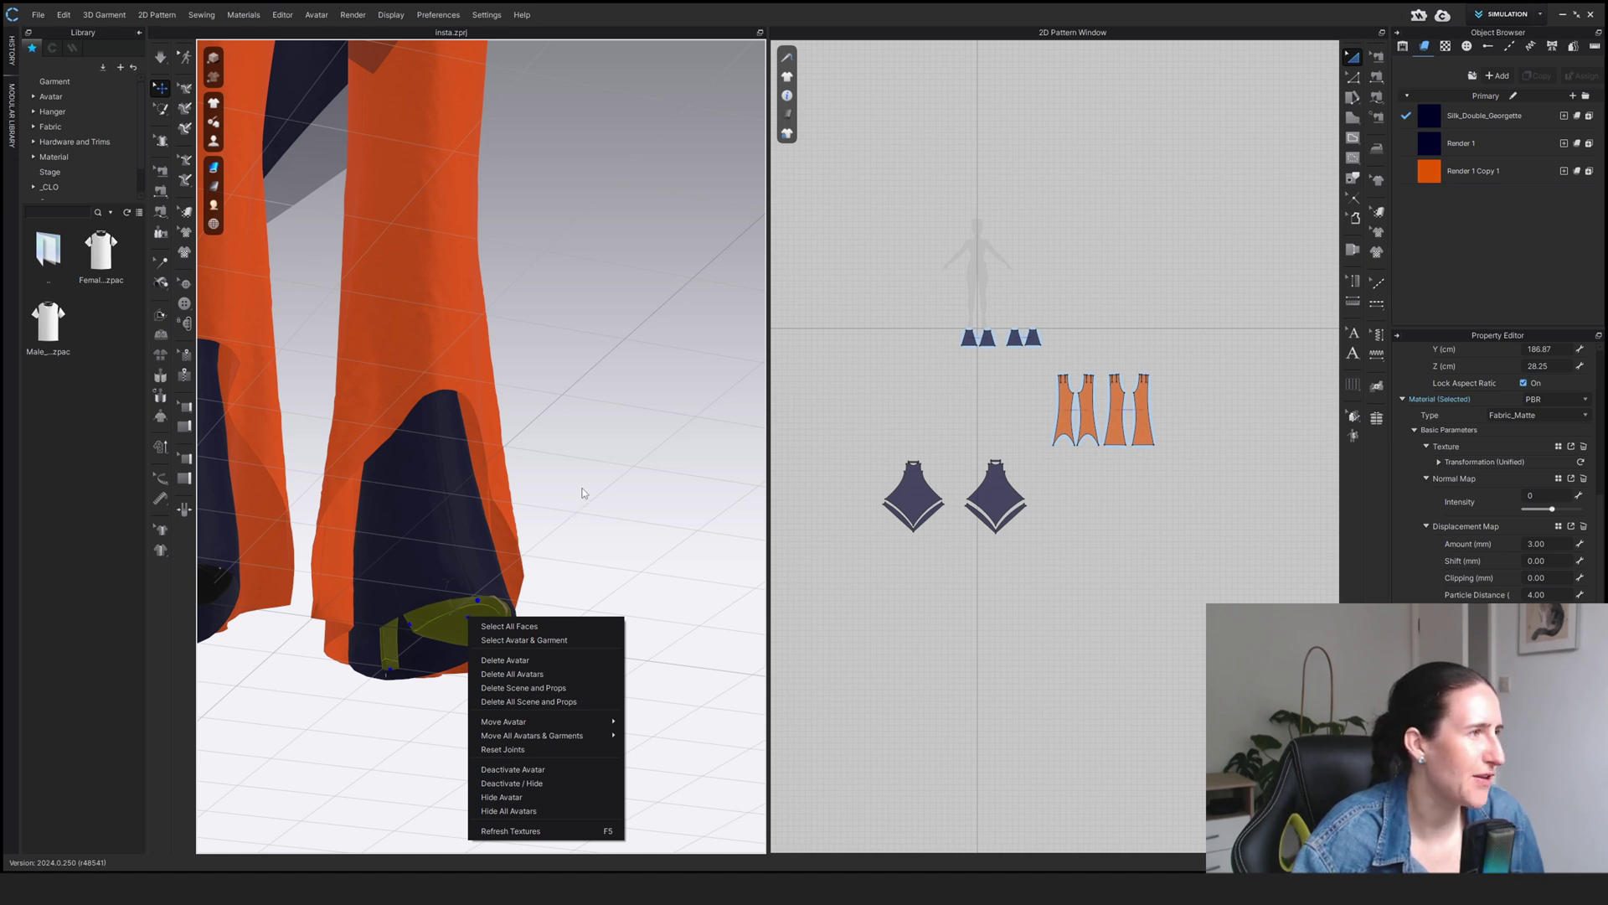
pyautogui.moveTo(592, 456); pyautogui.dragTo(541, 477, button='right')
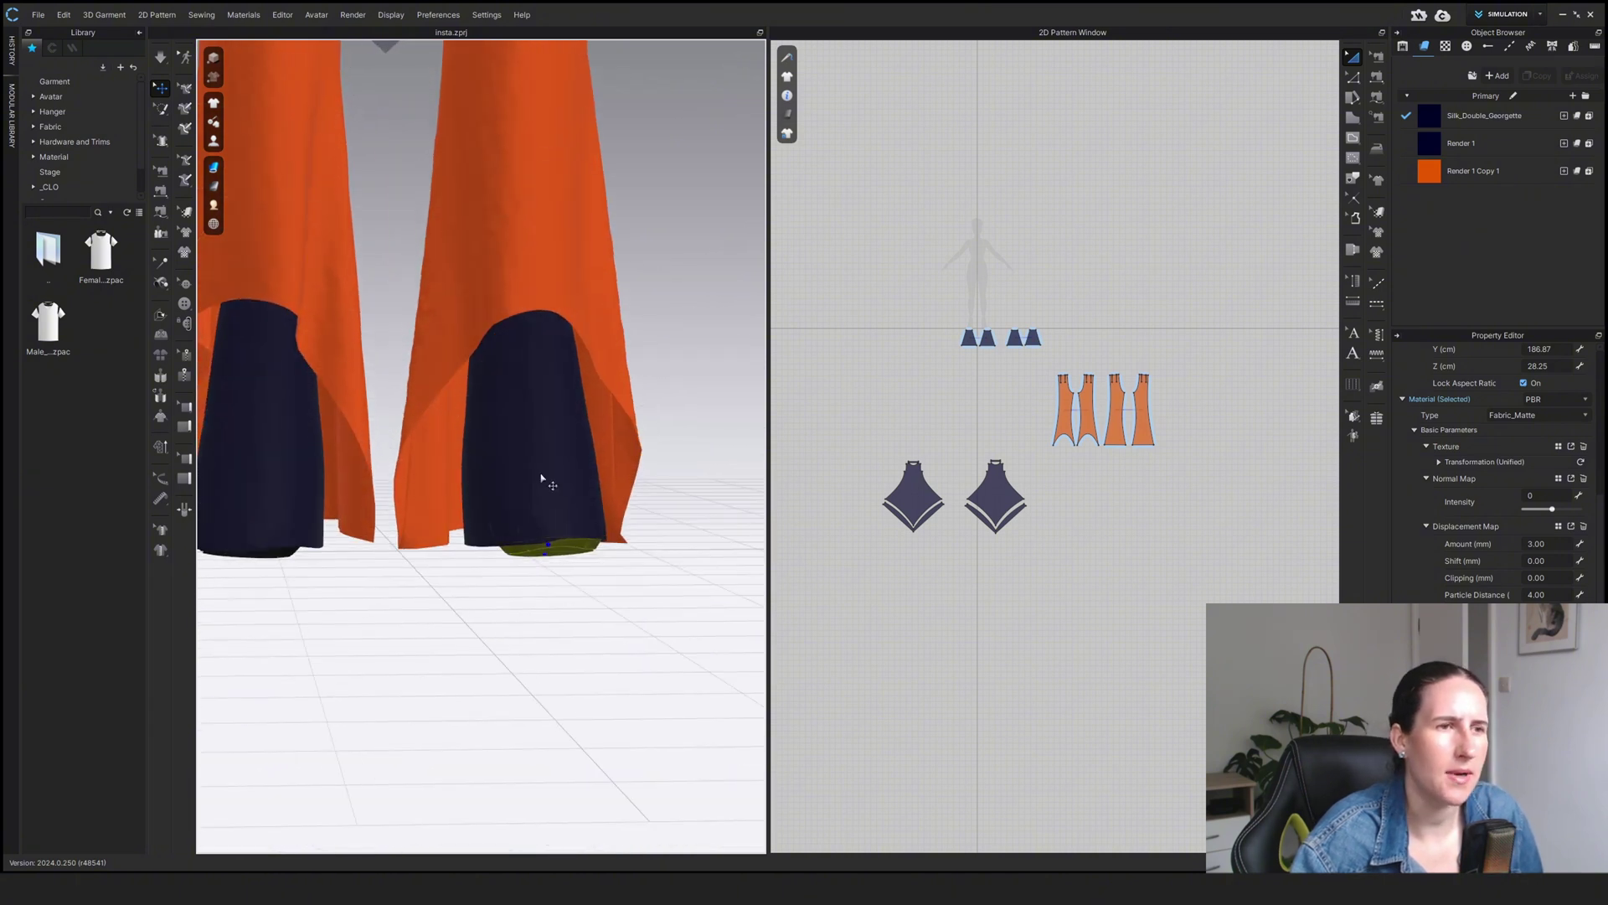
pyautogui.click(490, 417)
pyautogui.keyDown('shift'); pyautogui.click(284, 452); pyautogui.keyUp('shift')
pyautogui.keyDown('shift'); pyautogui.click(238, 437); pyautogui.keyUp('shift')
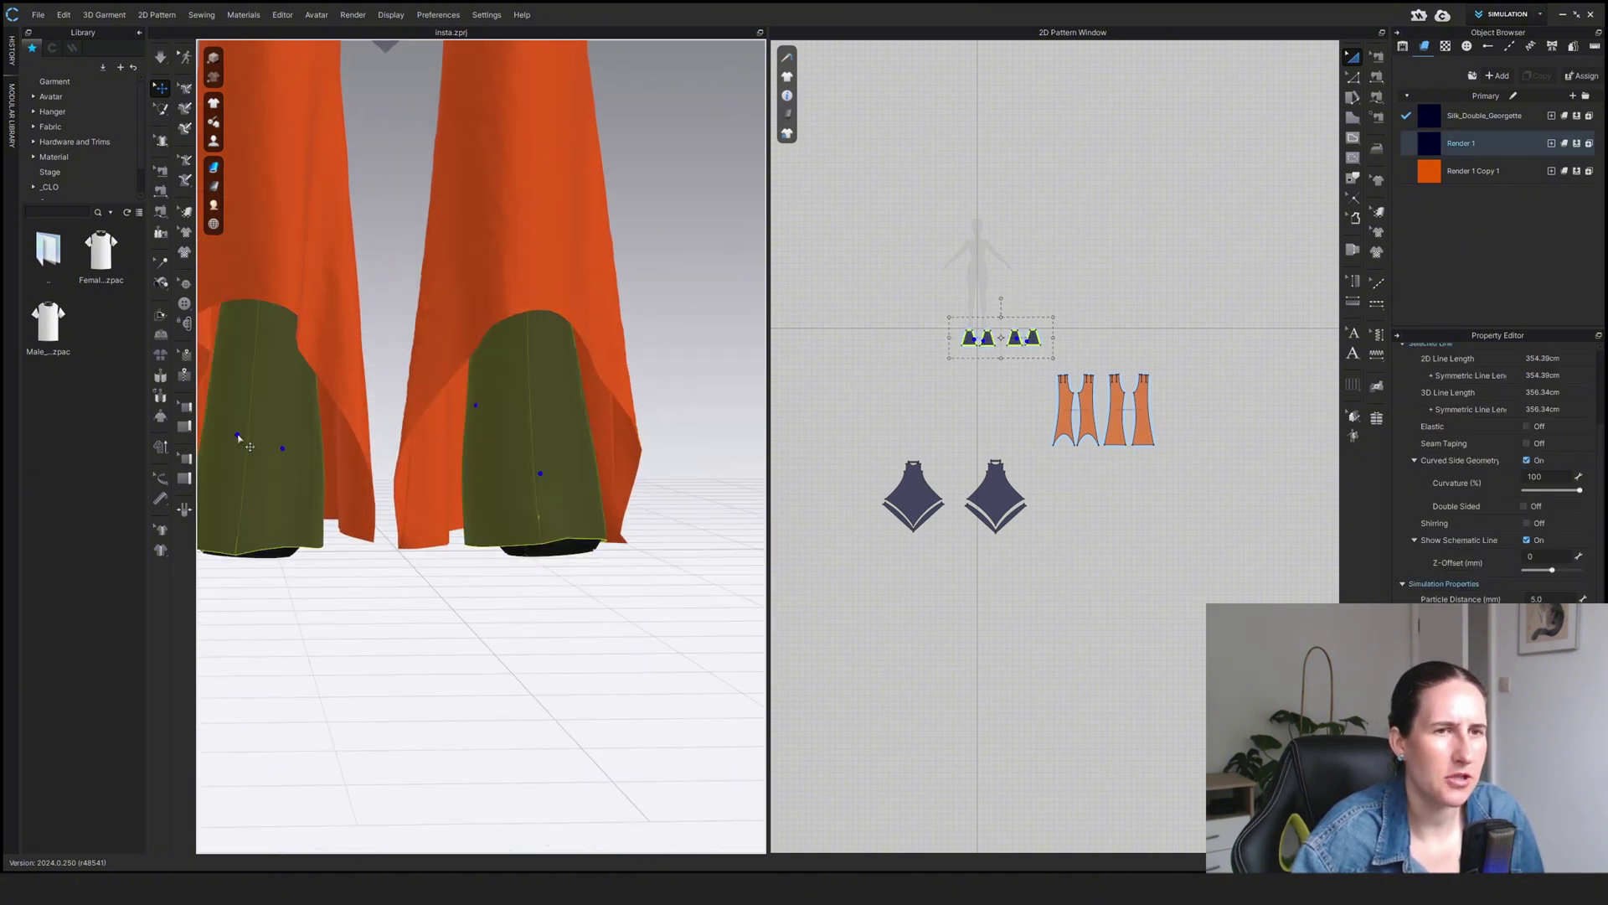
pyautogui.rightClick(238, 436)
pyautogui.click(277, 546)
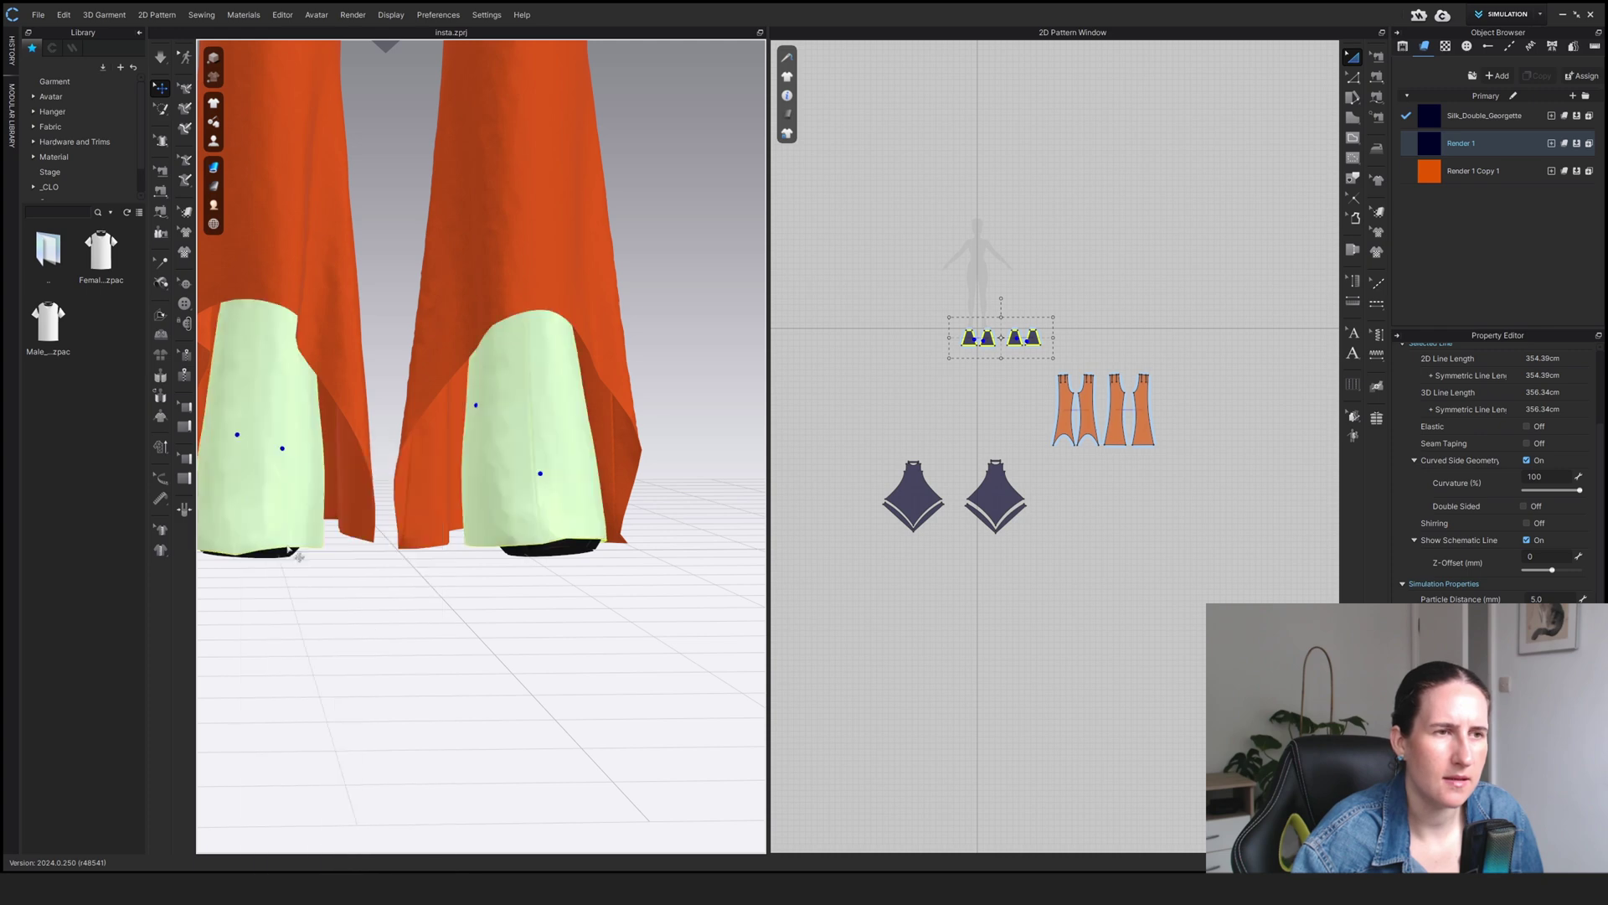
# - Zoom out around the legs and bring up the simulation quality choices
pyautogui.moveTo(277, 546); pyautogui.dragTo(542, 611, button='right')
pyautogui.scroll(-5, 541, 611)
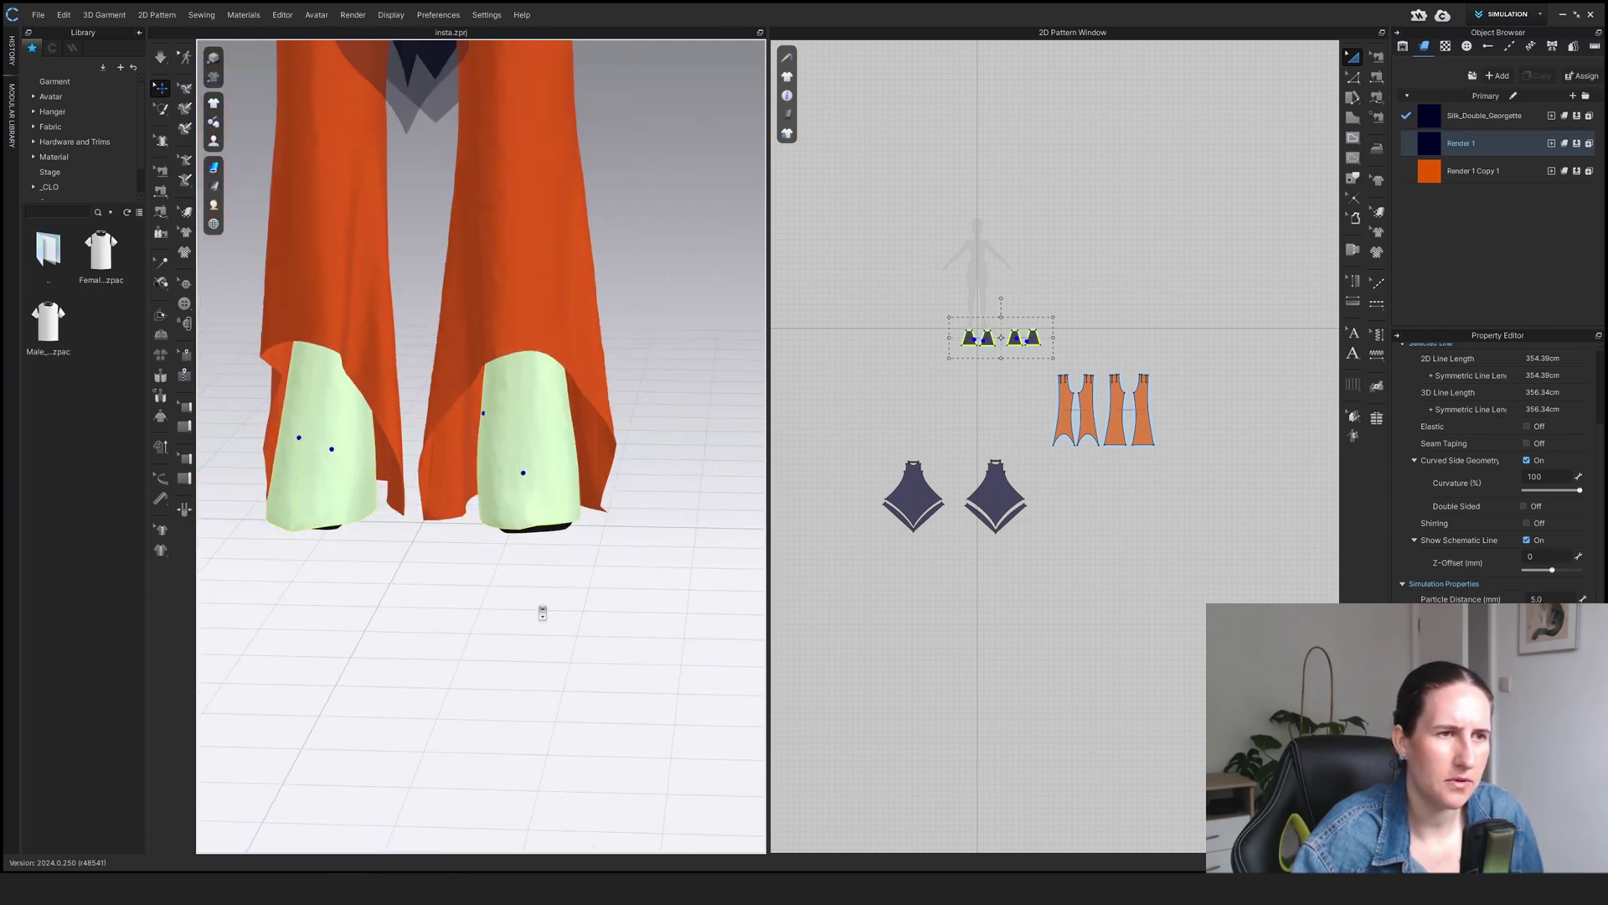
pyautogui.scroll(-5, 567, 657)
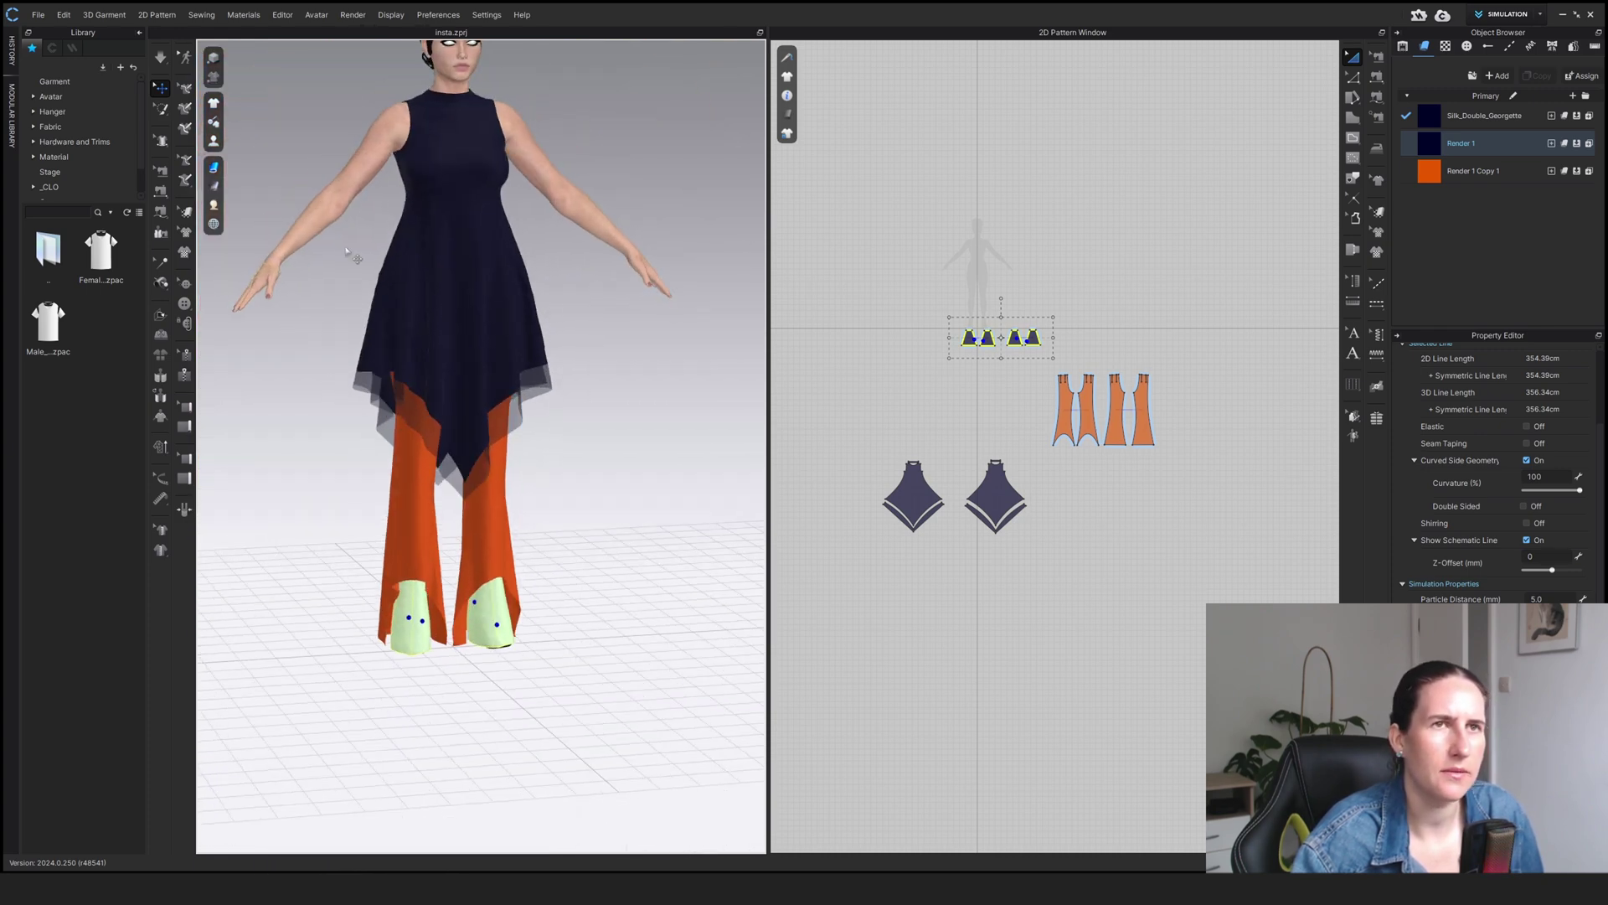
pyautogui.click(161, 59)
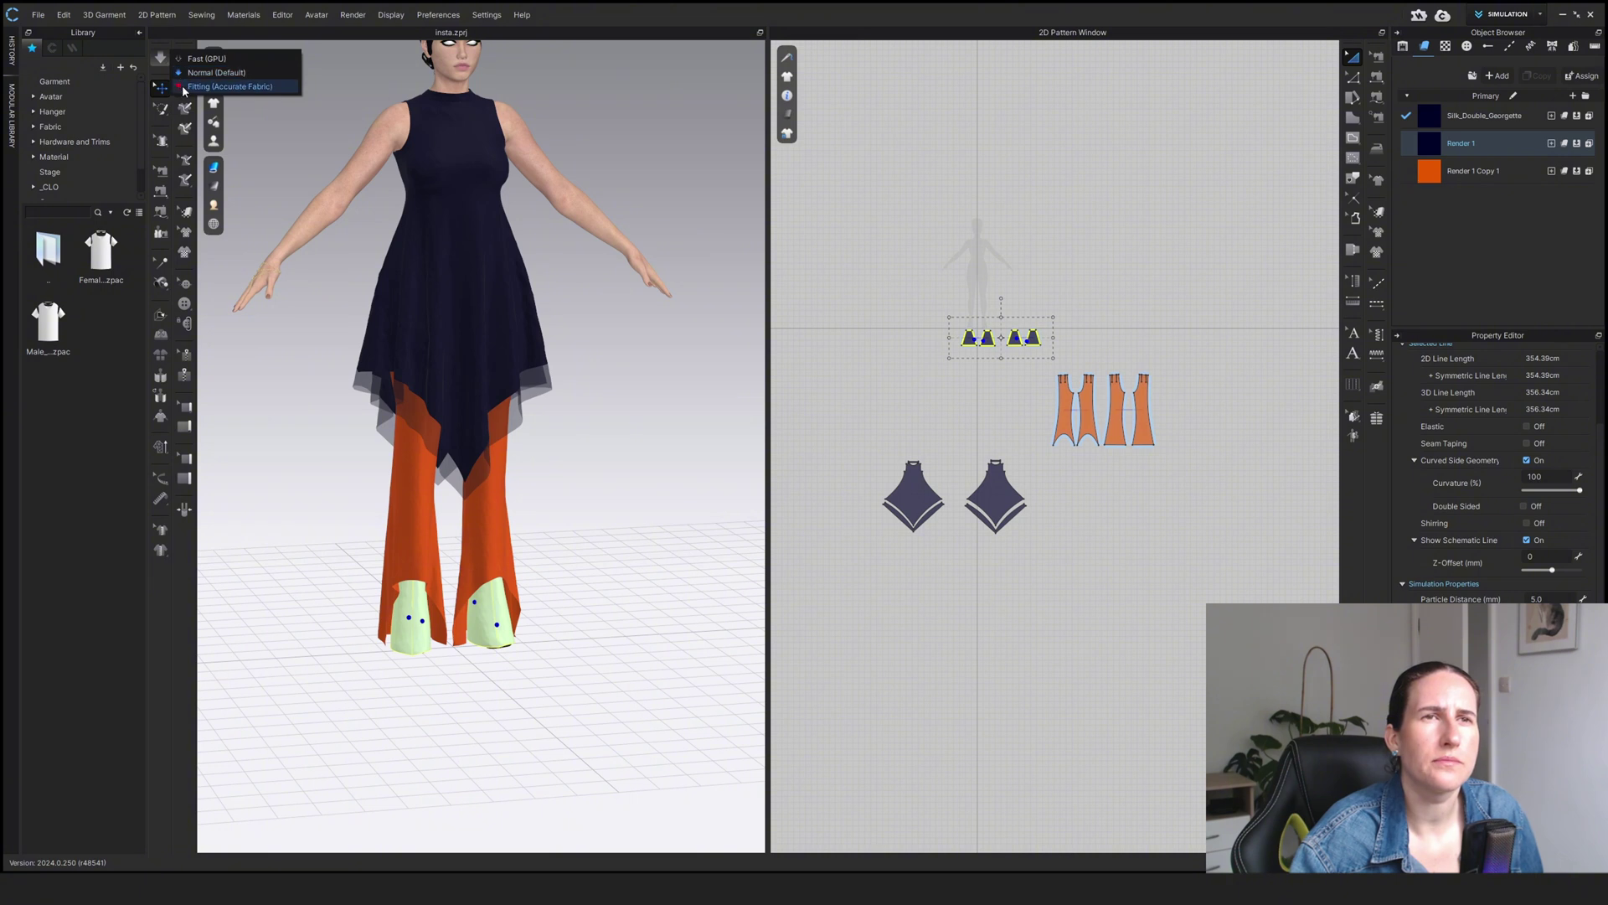
# - Simulate with Fitting (Accurate Fabric) quality until the outfit settles, then stop with Space
pyautogui.click(176, 85)
pyautogui.click(160, 58)
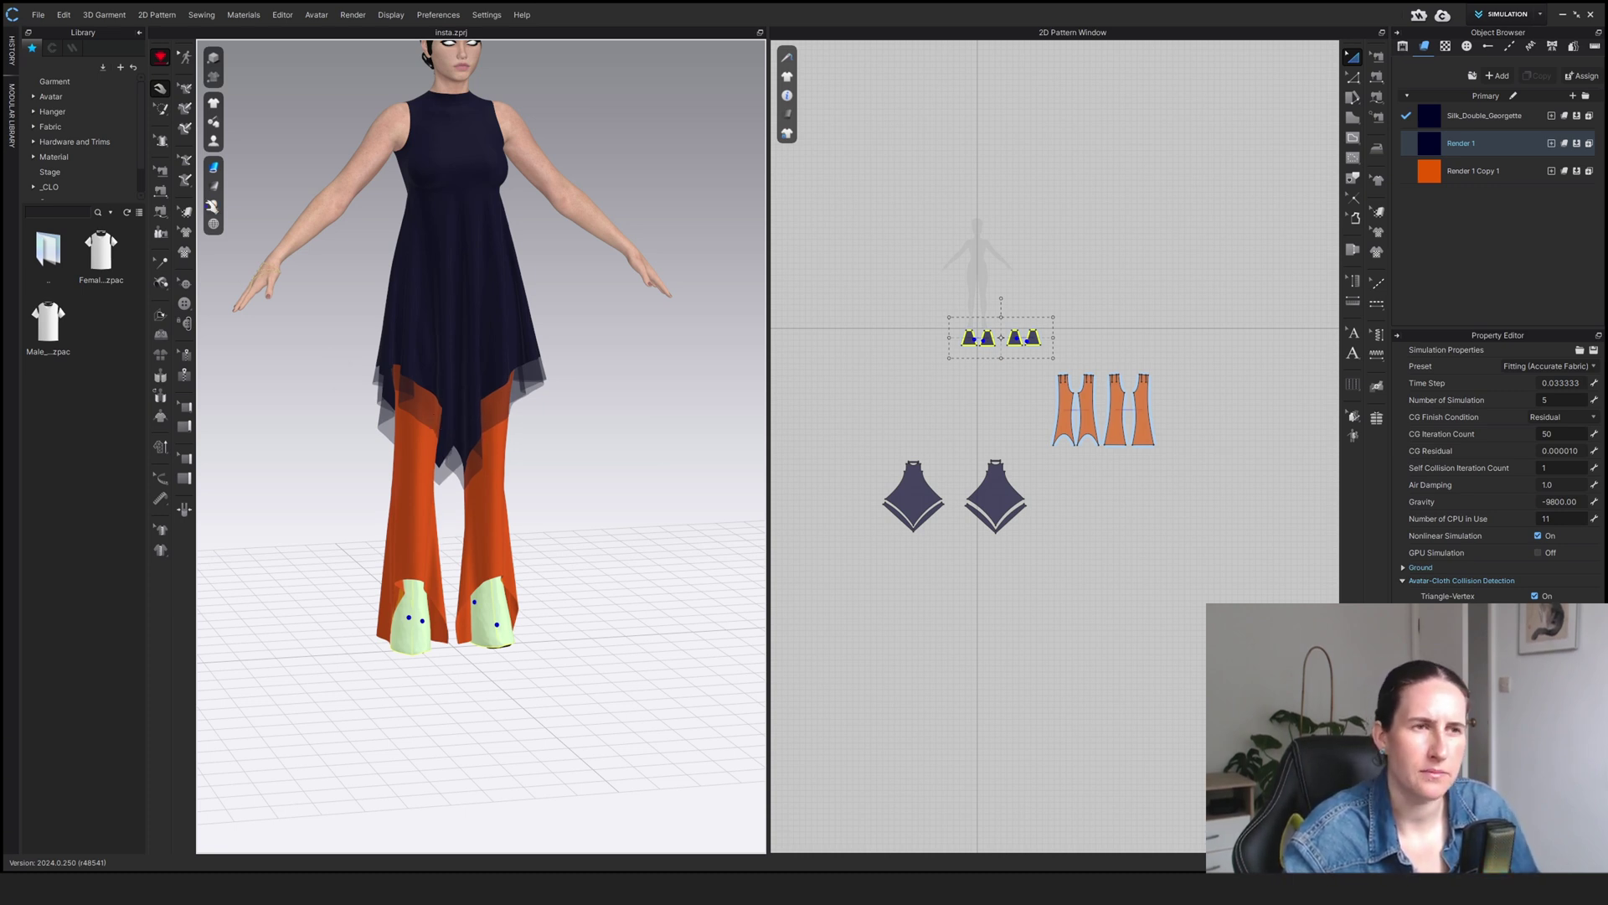
pyautogui.click(212, 205)
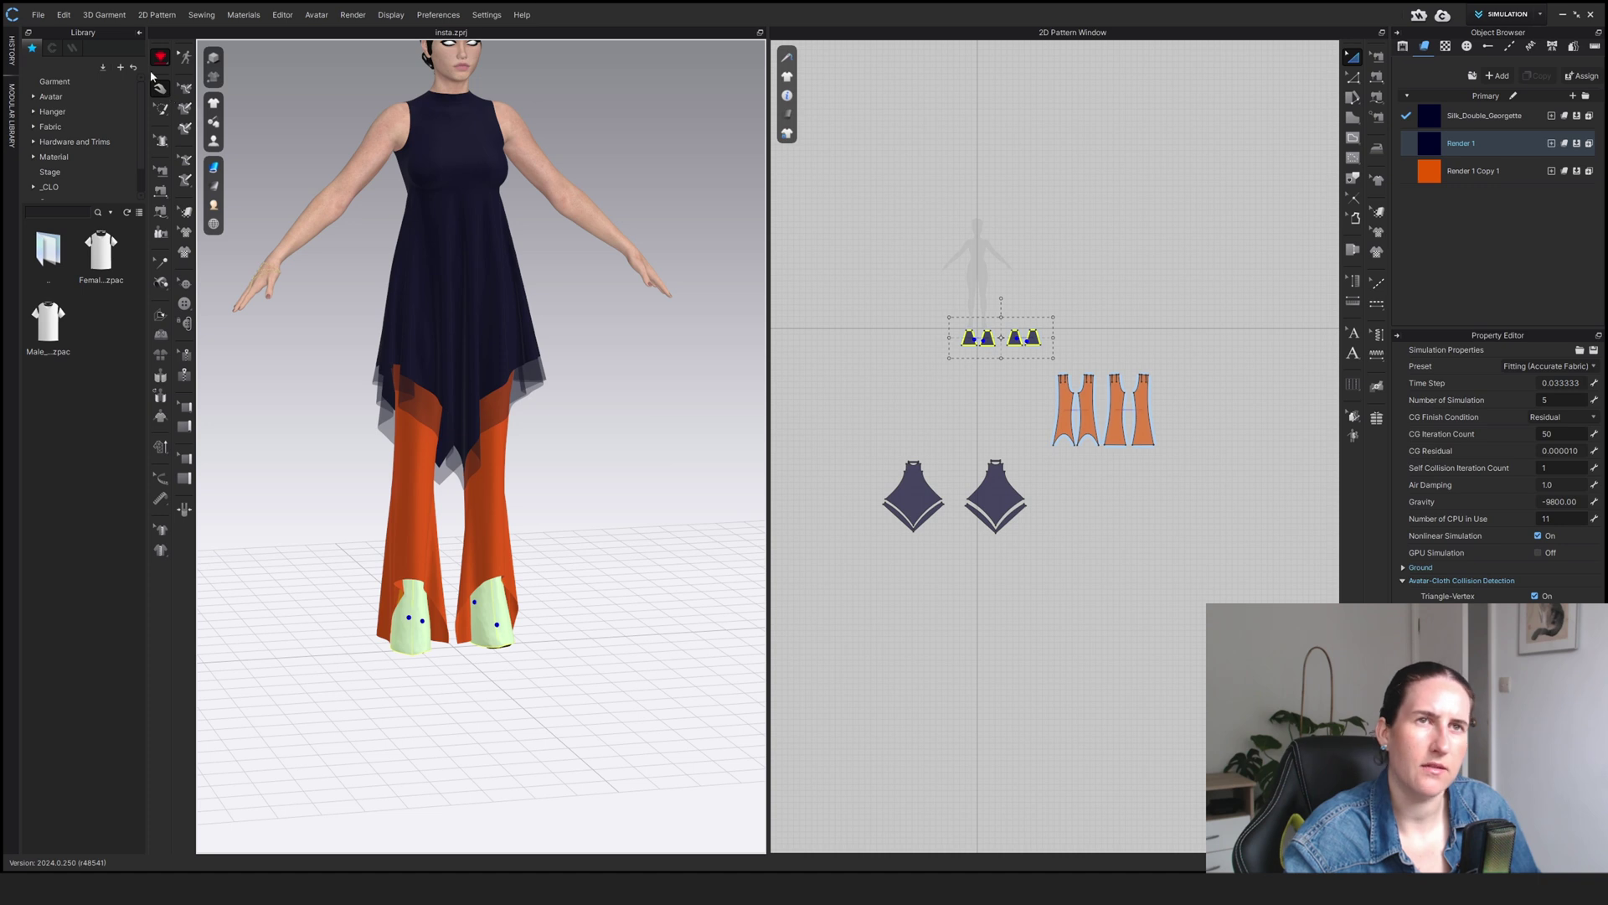
pyautogui.press('space')
# - Preview the outfit in the Animation workspace, scrubbing the timeline back to frame 0
pyautogui.click(1506, 15)
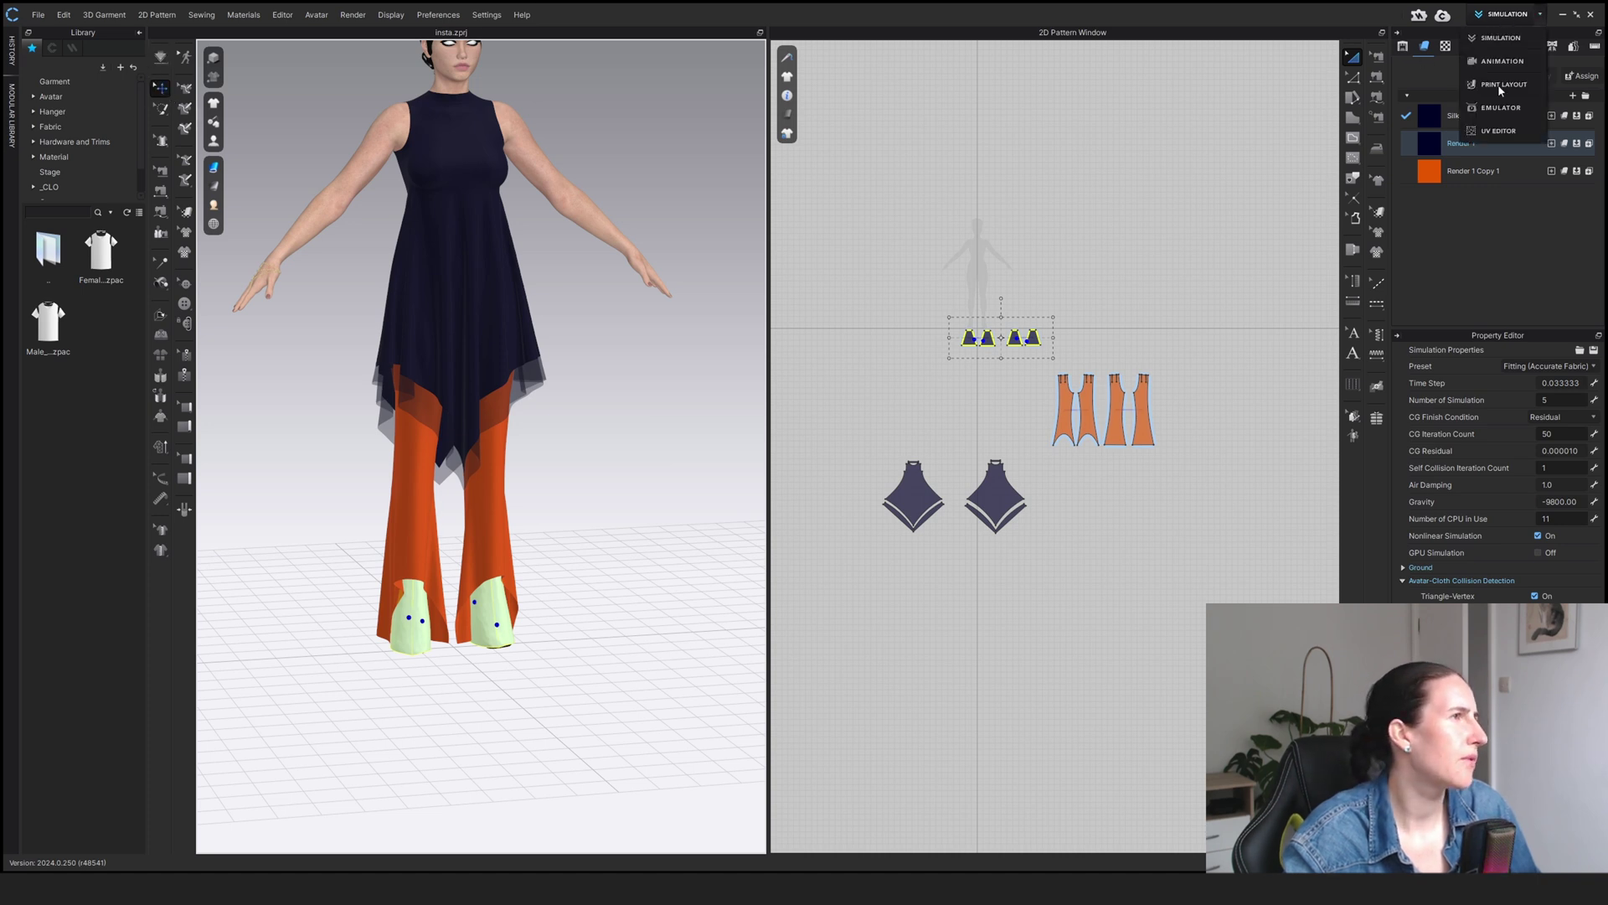
pyautogui.click(1503, 62)
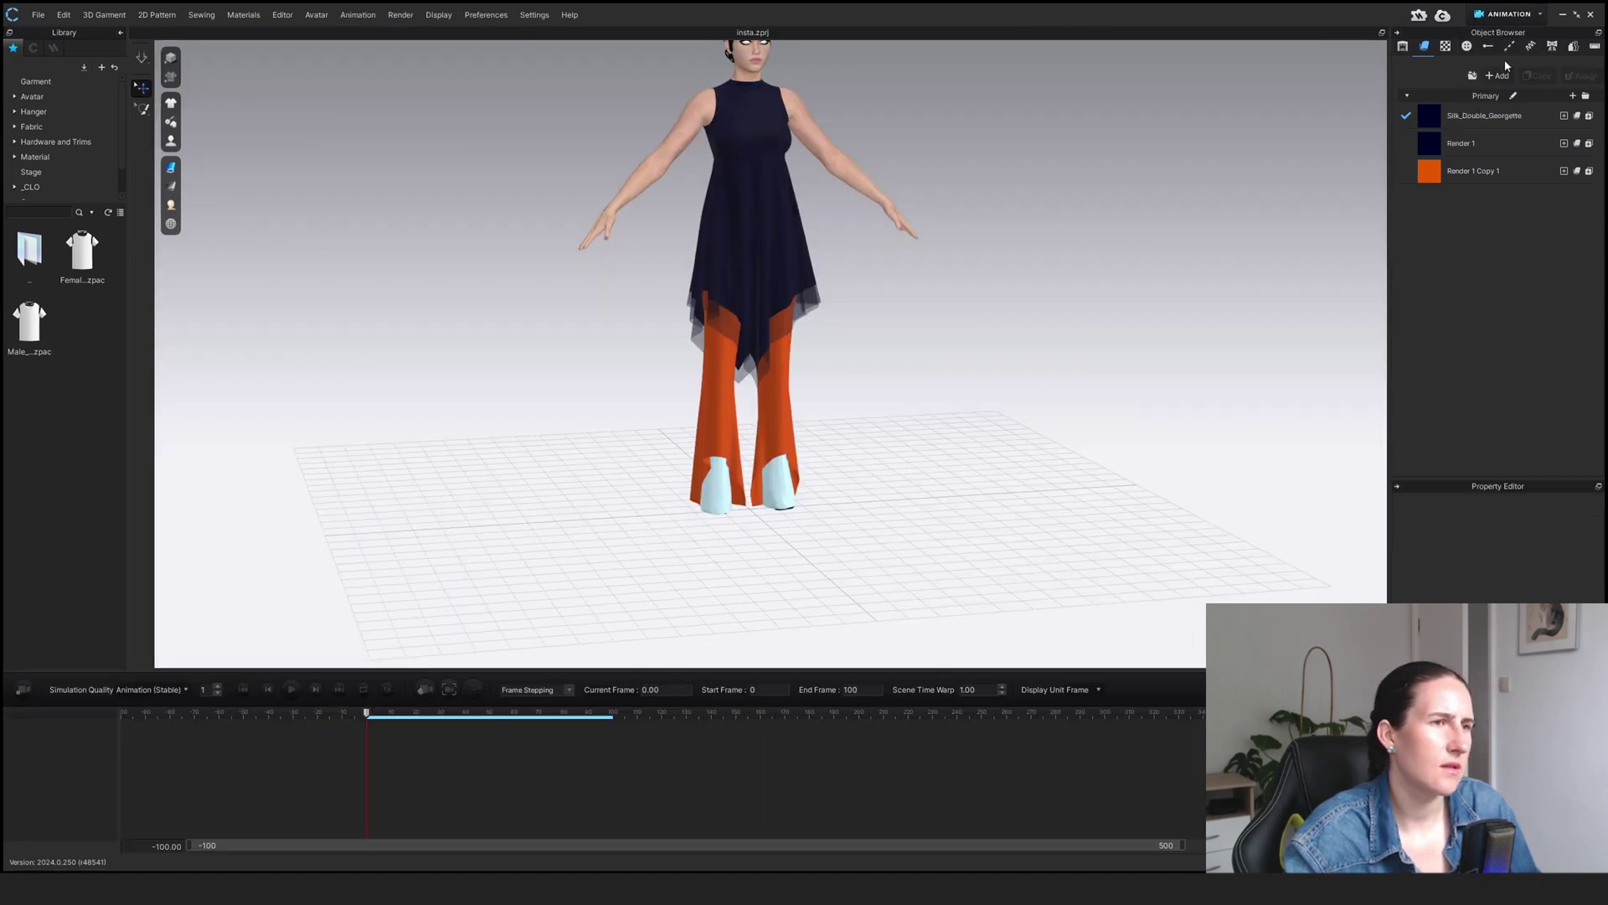
pyautogui.moveTo(368, 715)
pyautogui.mouseDown()
pyautogui.moveTo(479, 734)
pyautogui.moveTo(365, 739)
pyautogui.mouseUp()
pyautogui.click(365, 743)
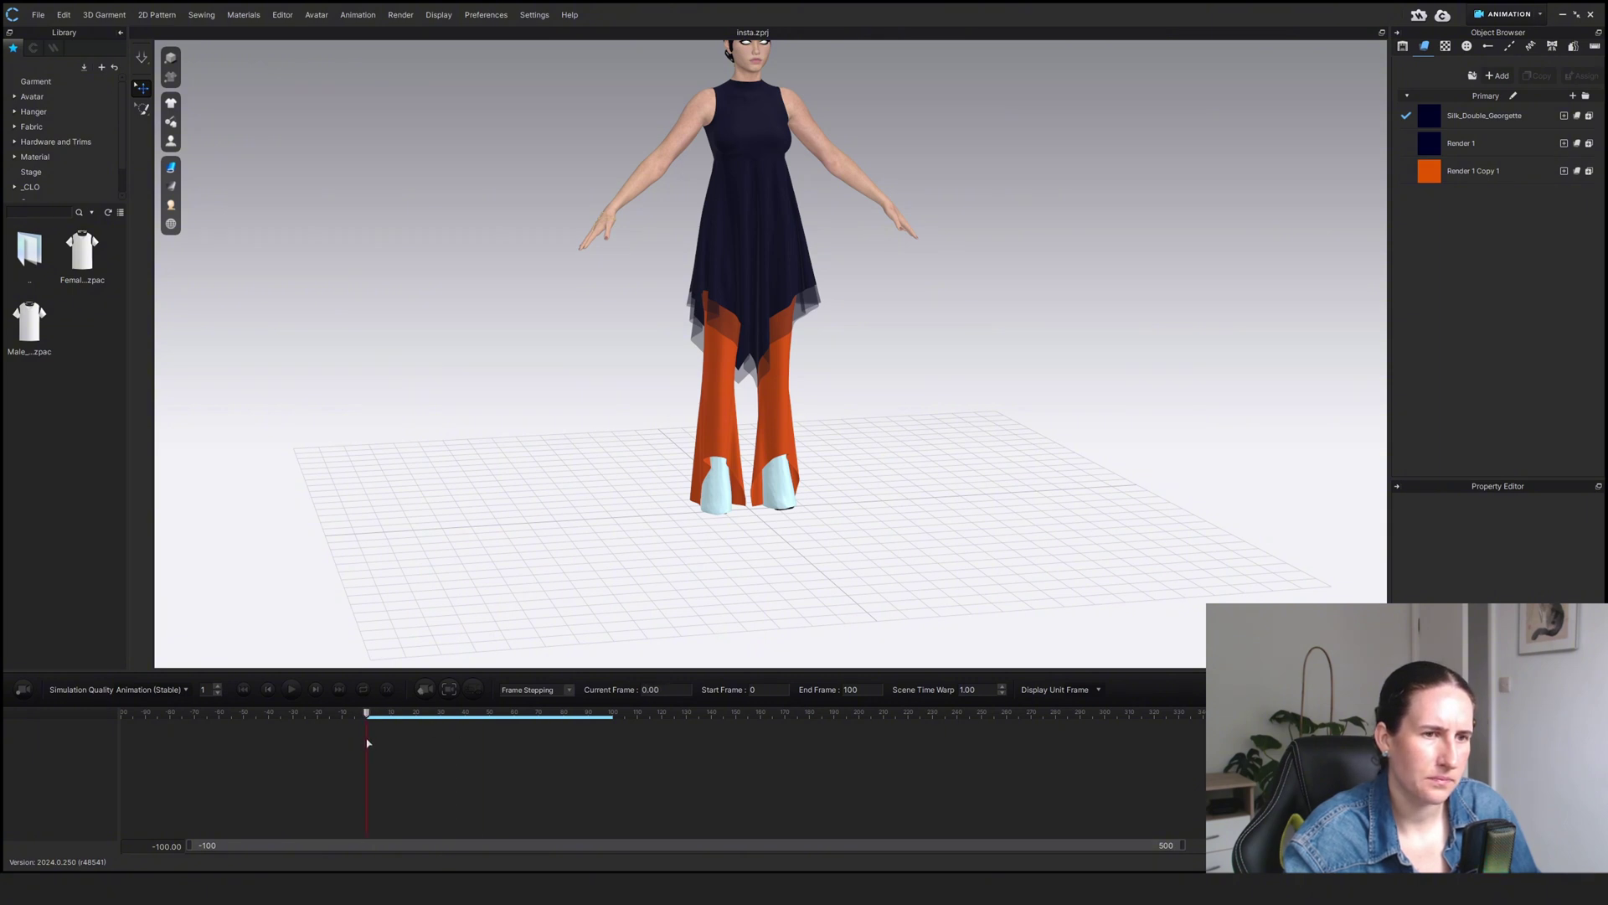
# - Return to the Simulation workspace and marquee-select all pattern pieces
pyautogui.click(1524, 18)
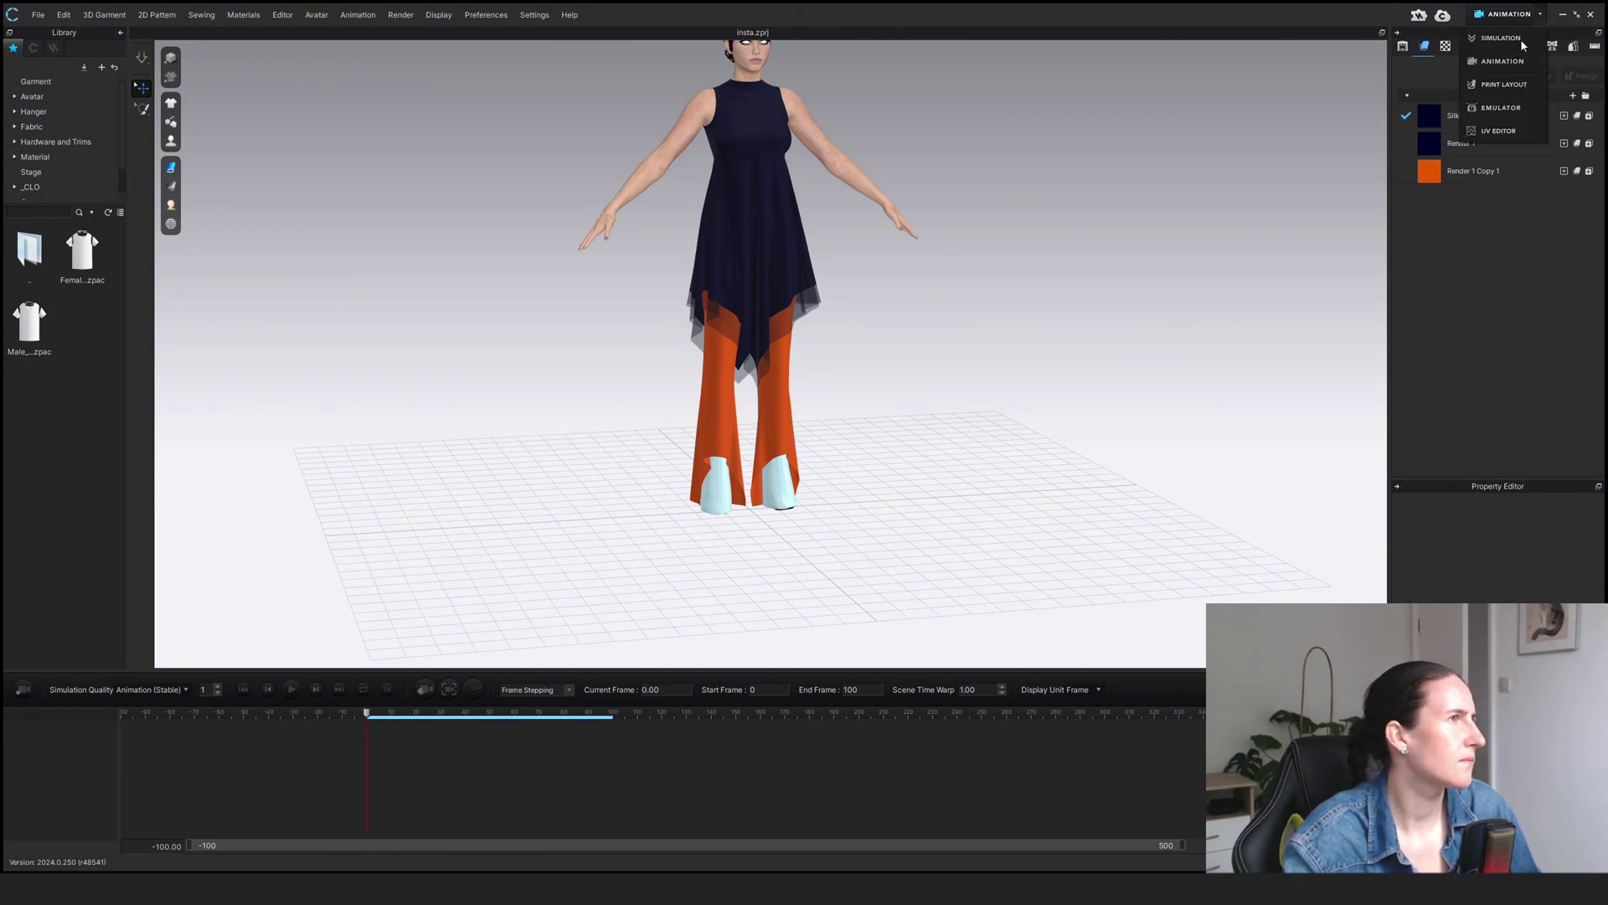
pyautogui.click(1500, 37)
pyautogui.moveTo(1224, 277); pyautogui.dragTo(792, 662)
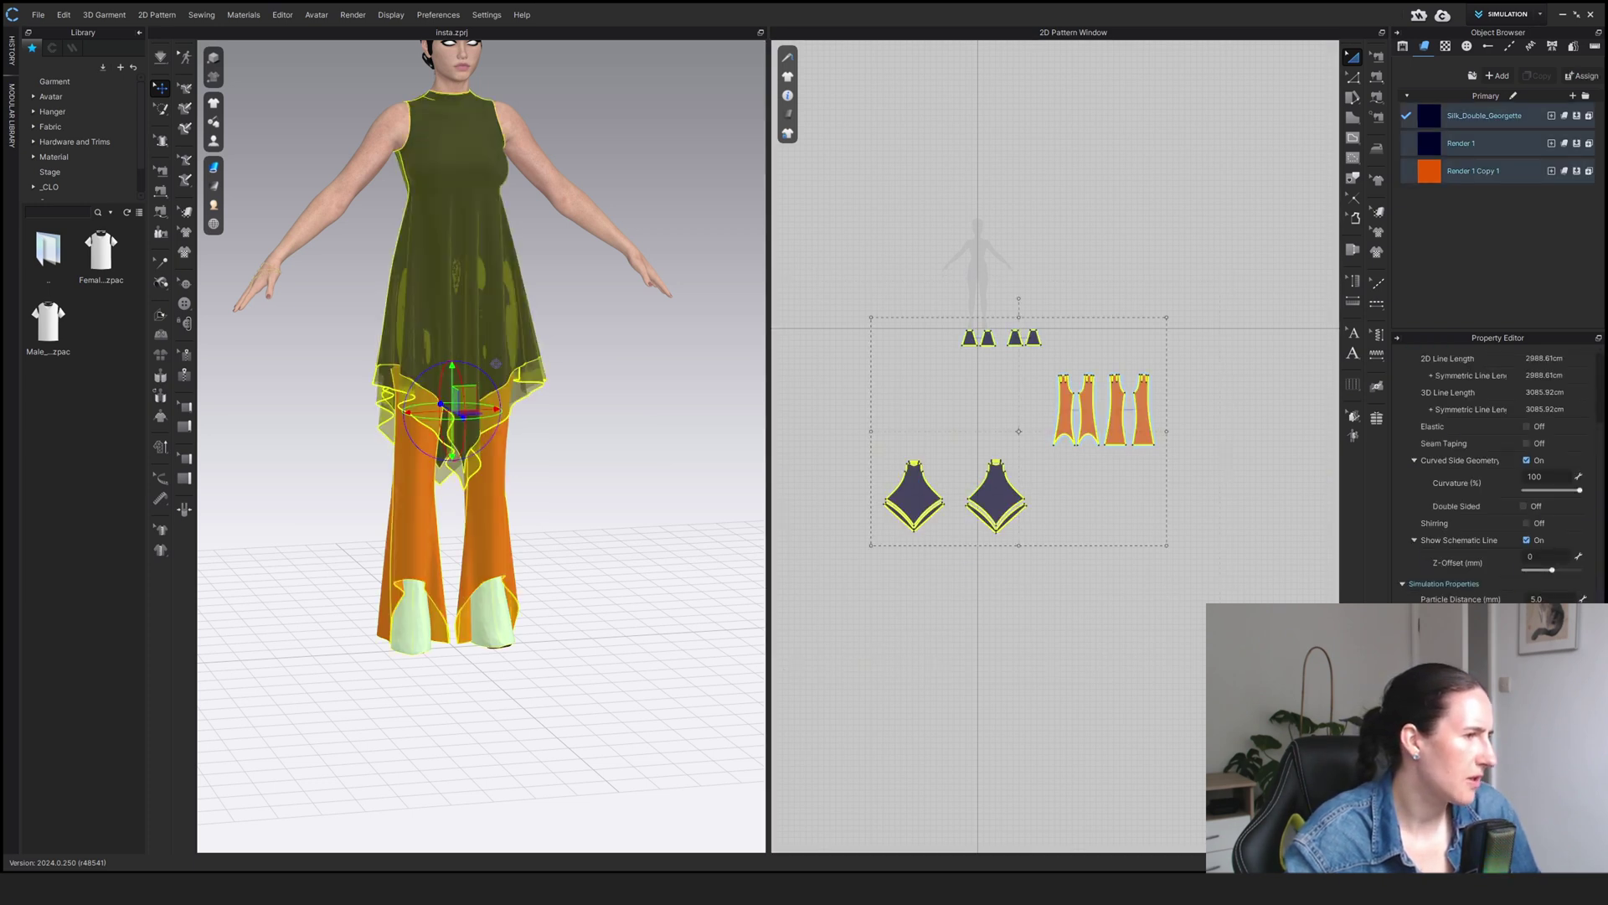
pyautogui.scroll(-3, 1499, 469)
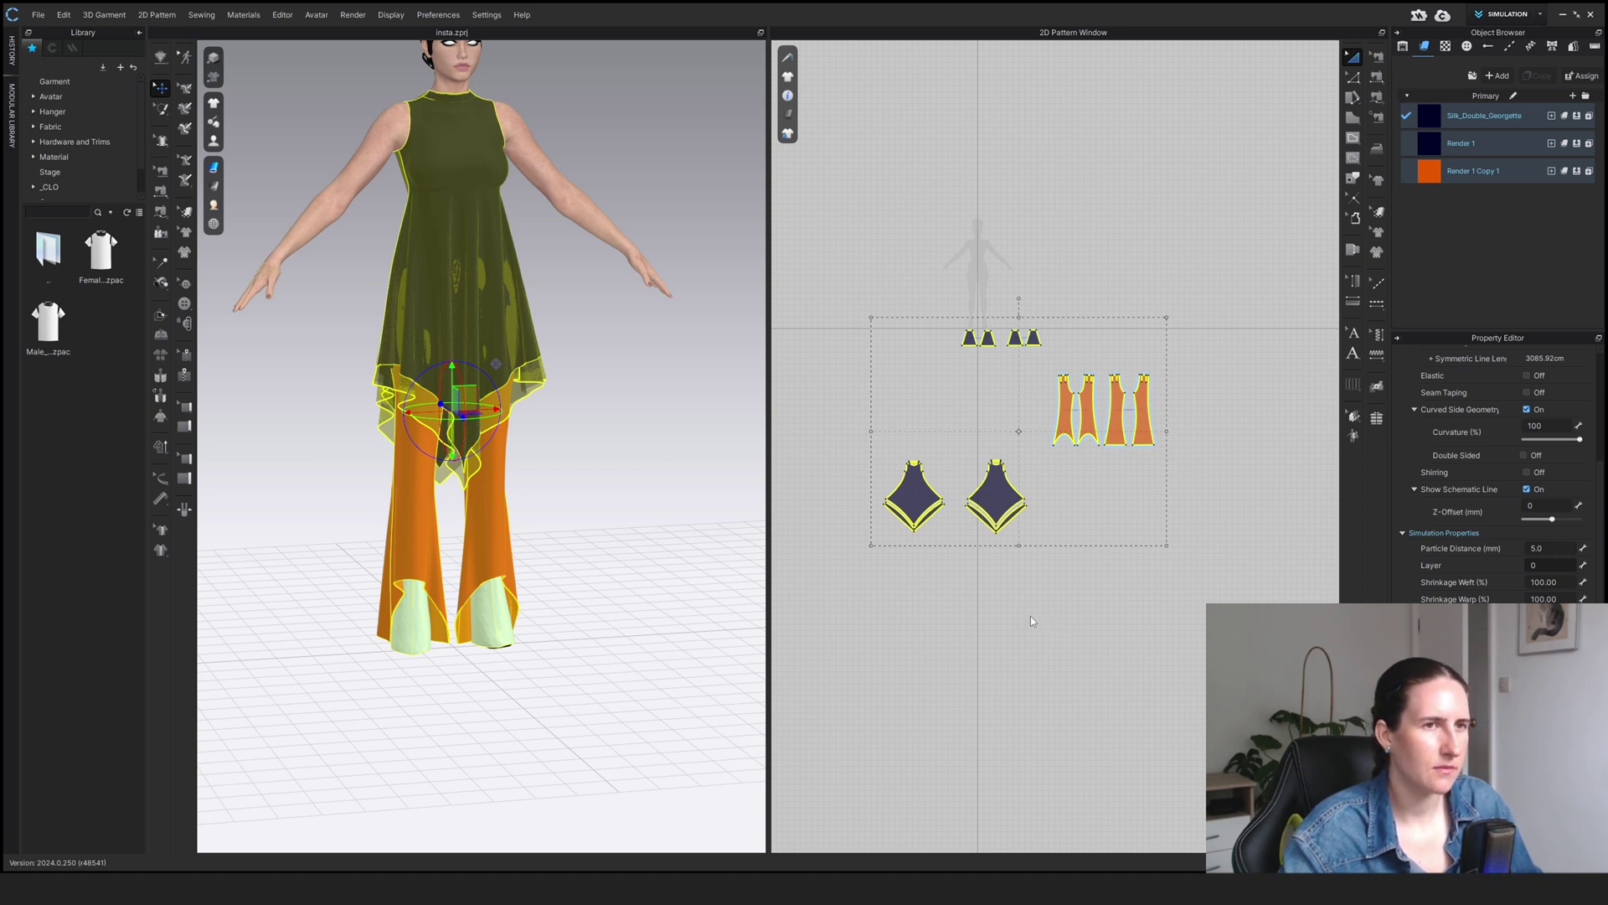
pyautogui.click(972, 620)
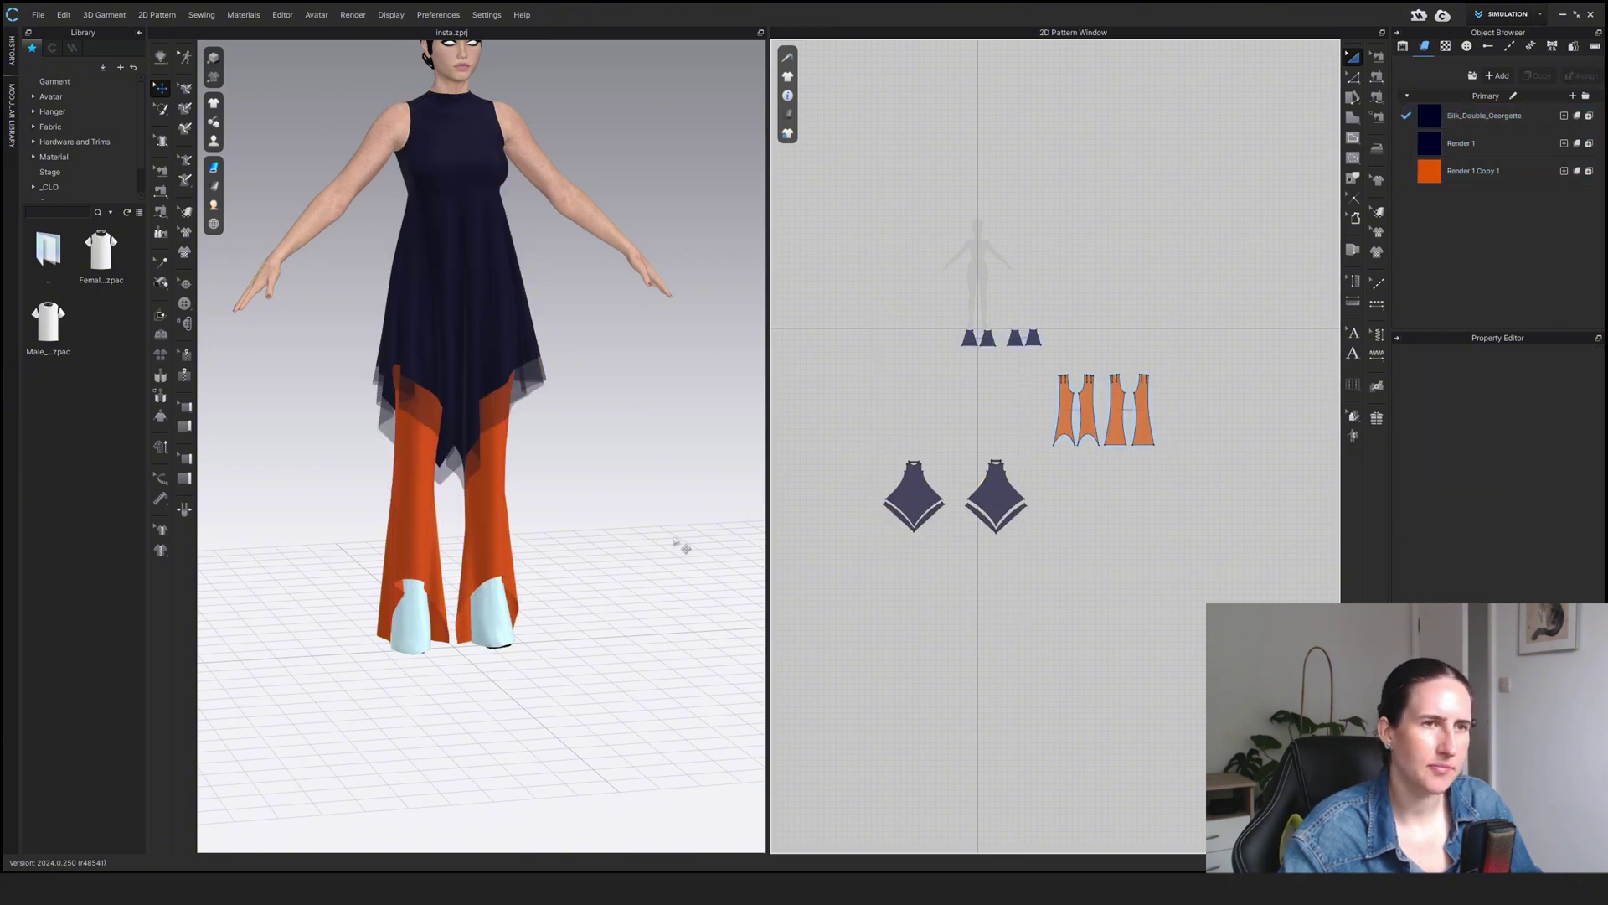
pyautogui.click(438, 499)
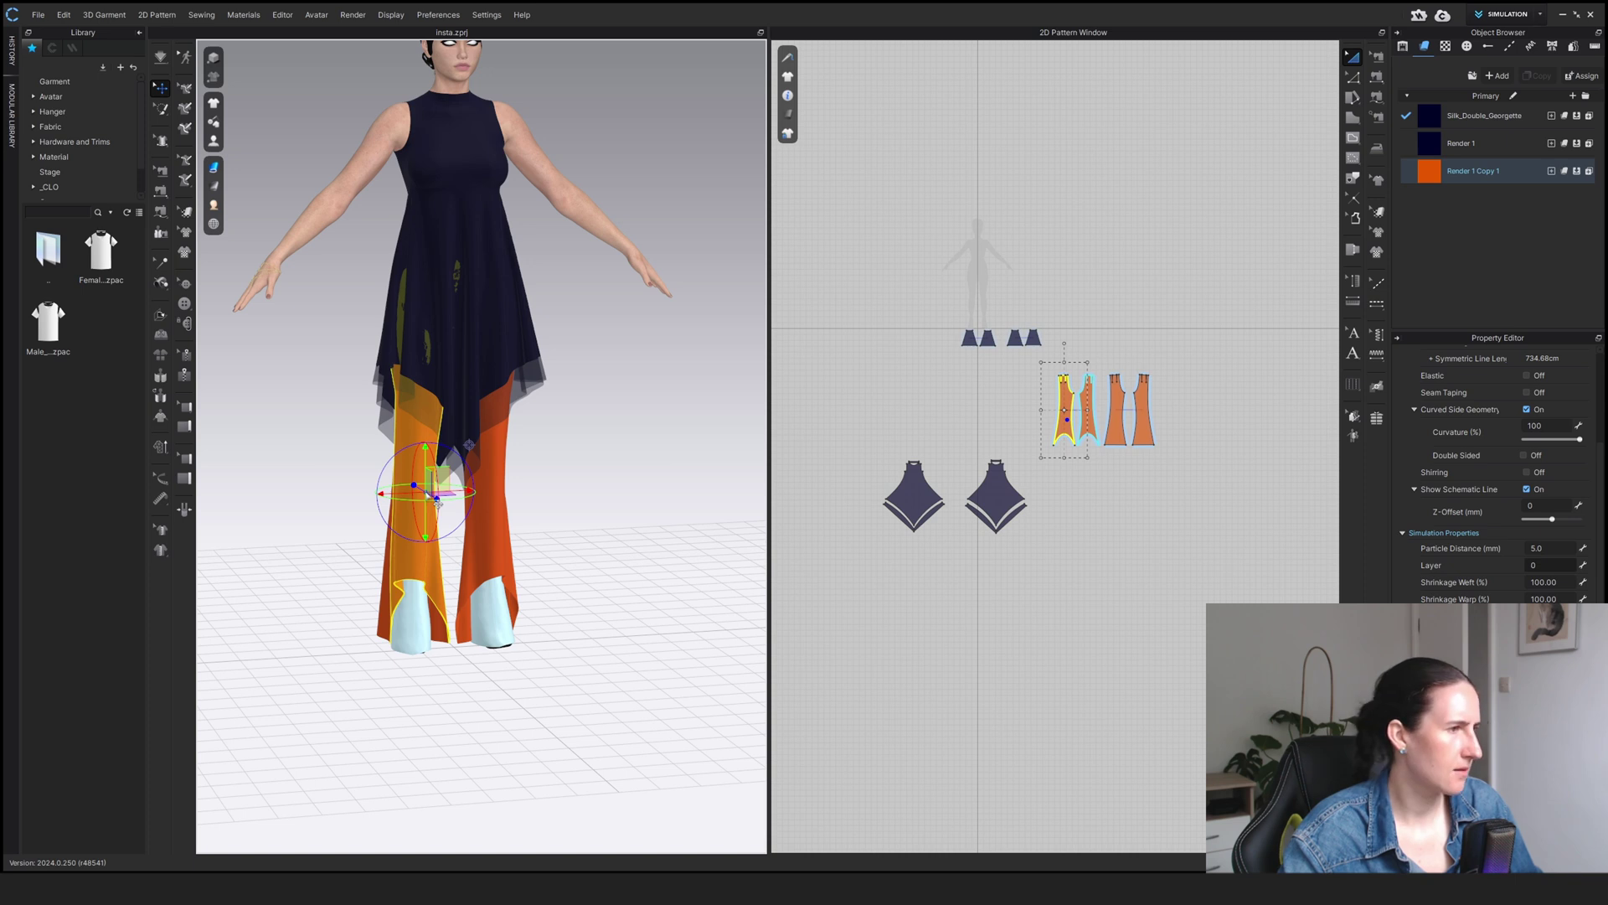
pyautogui.click(471, 351)
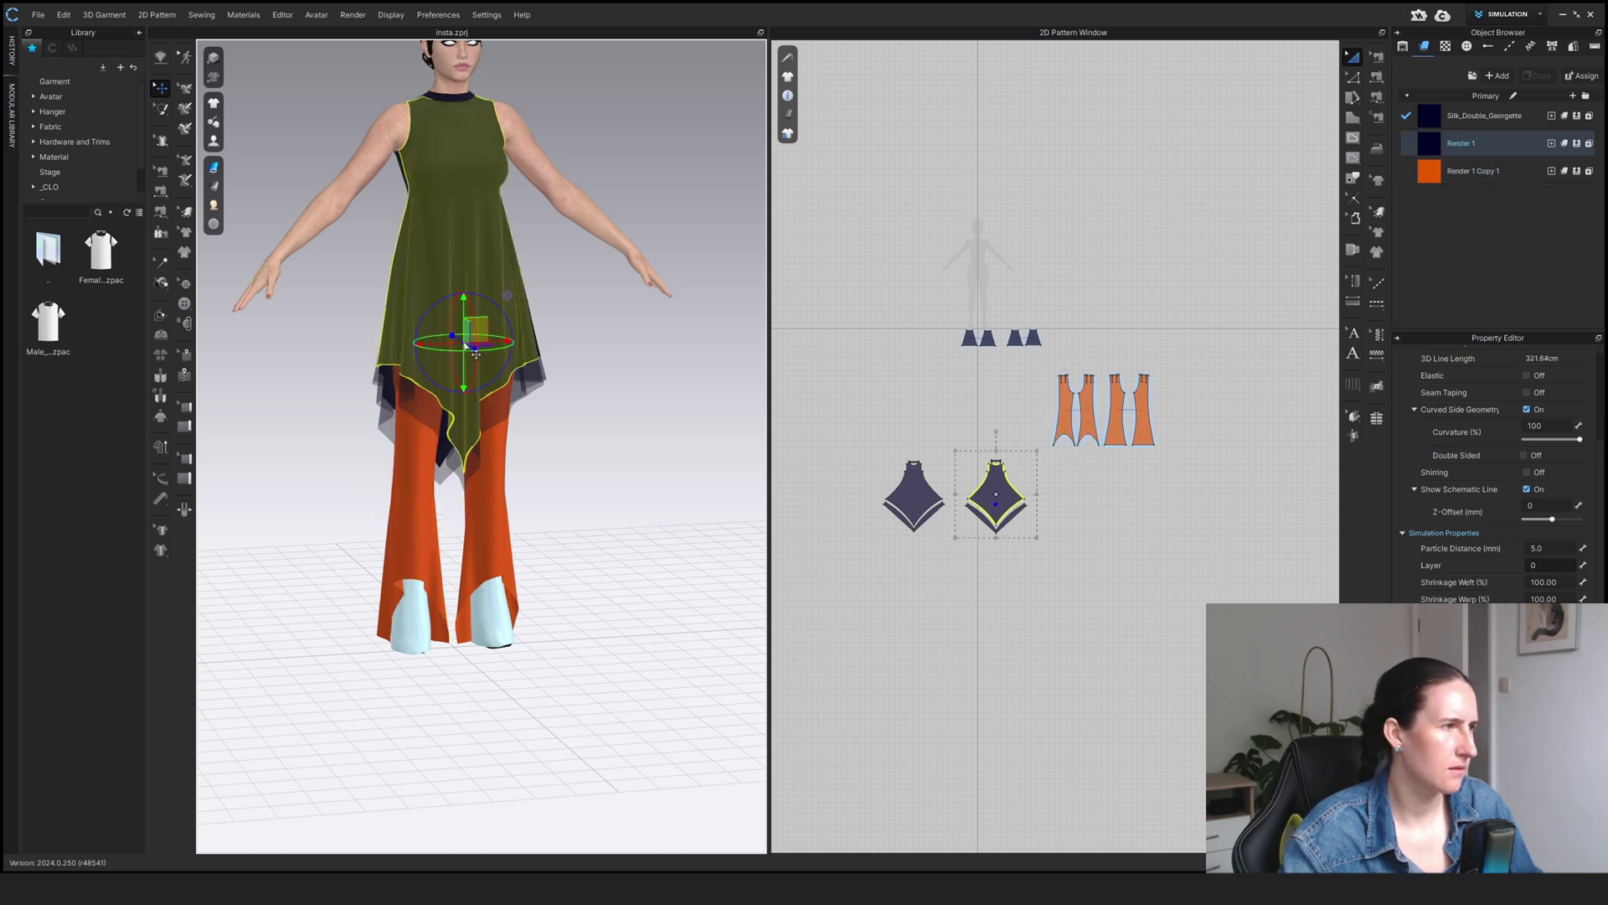
pyautogui.click(516, 407)
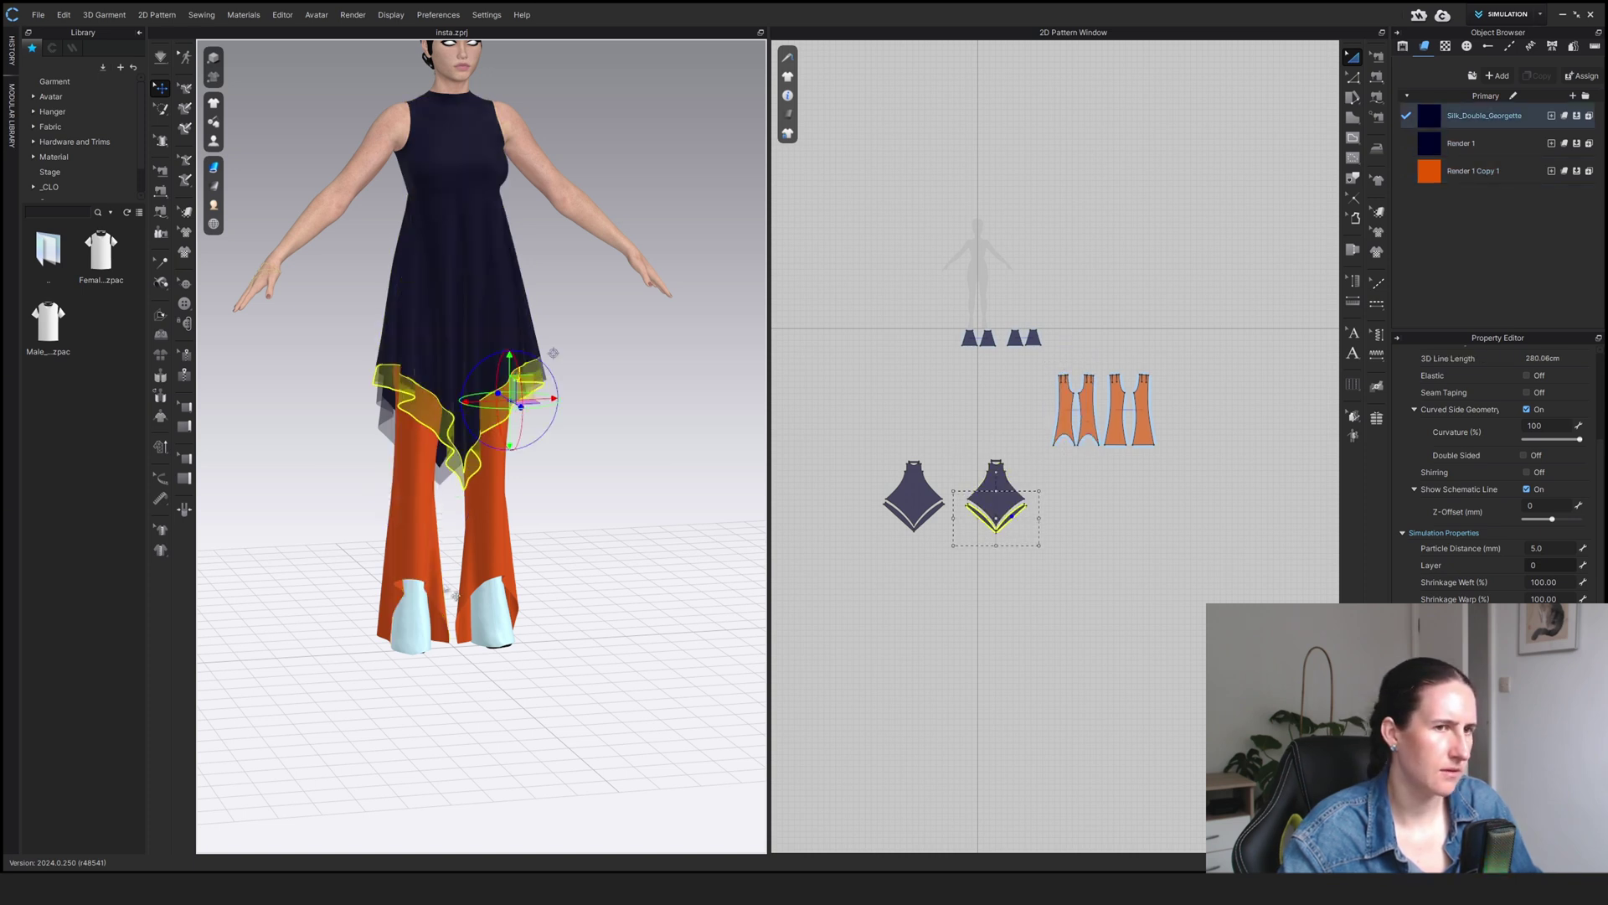
pyautogui.click(503, 624)
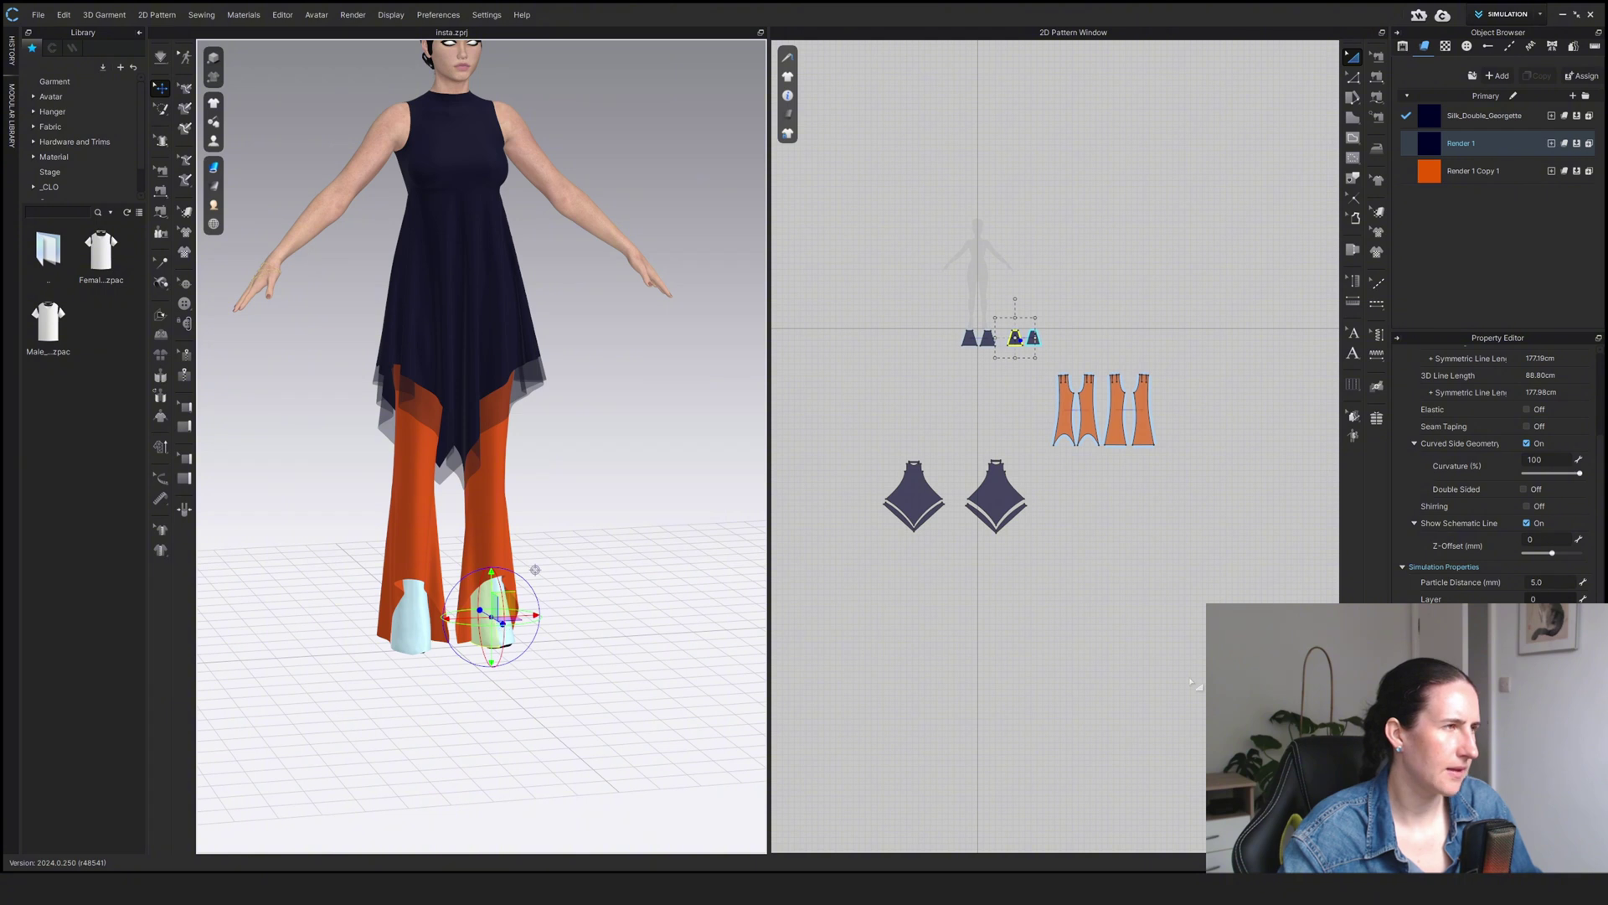
pyautogui.click(1471, 118)
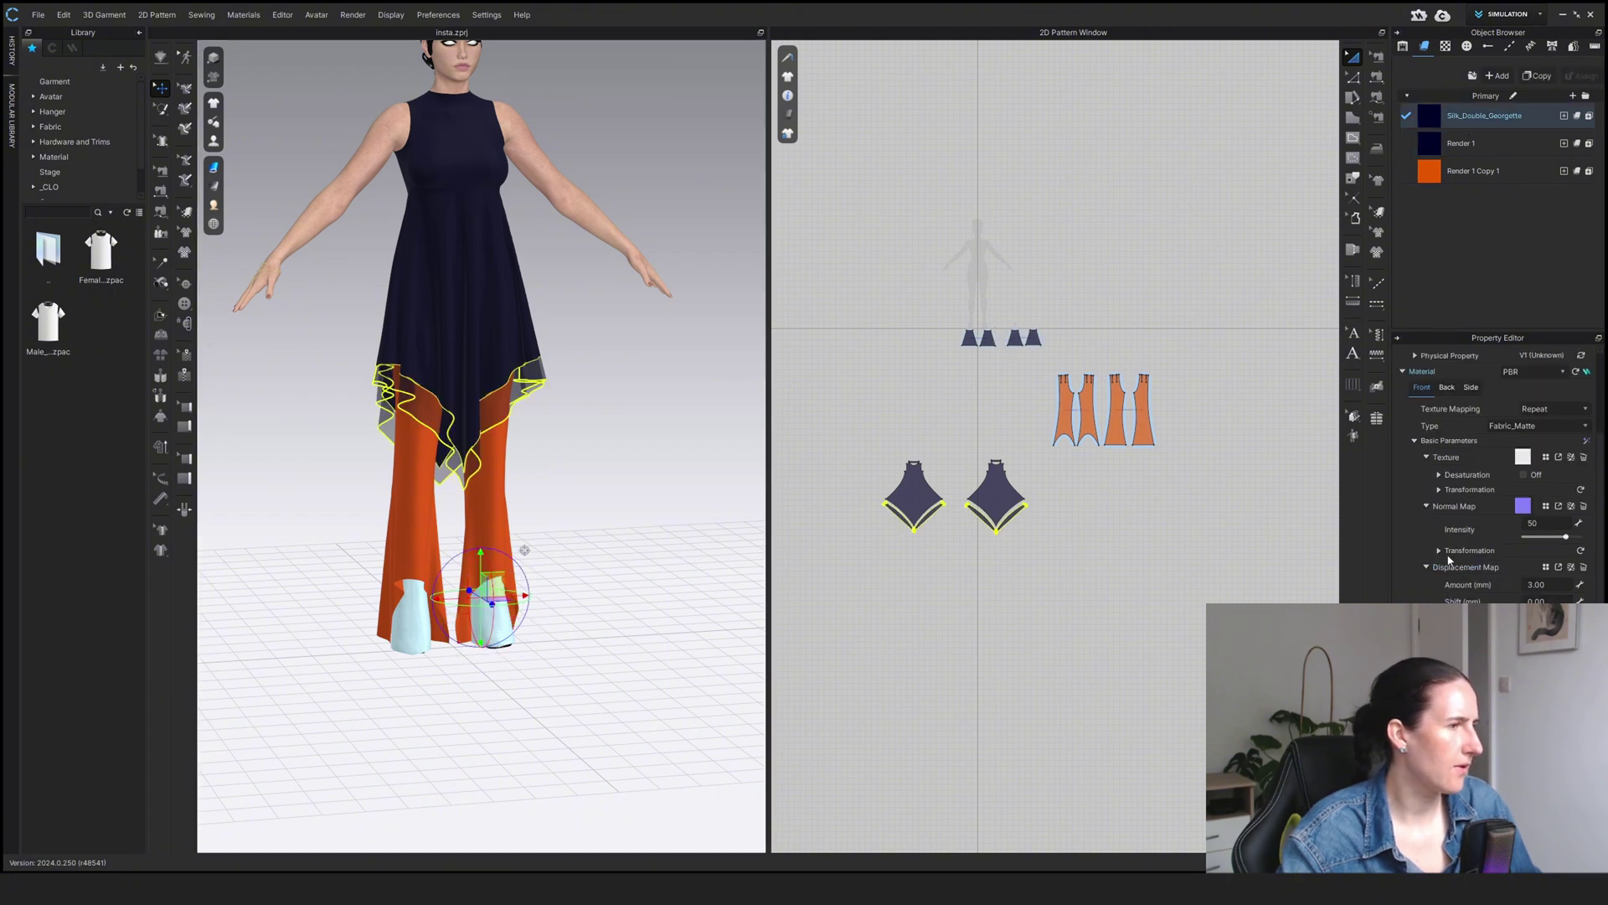
pyautogui.click(1541, 143)
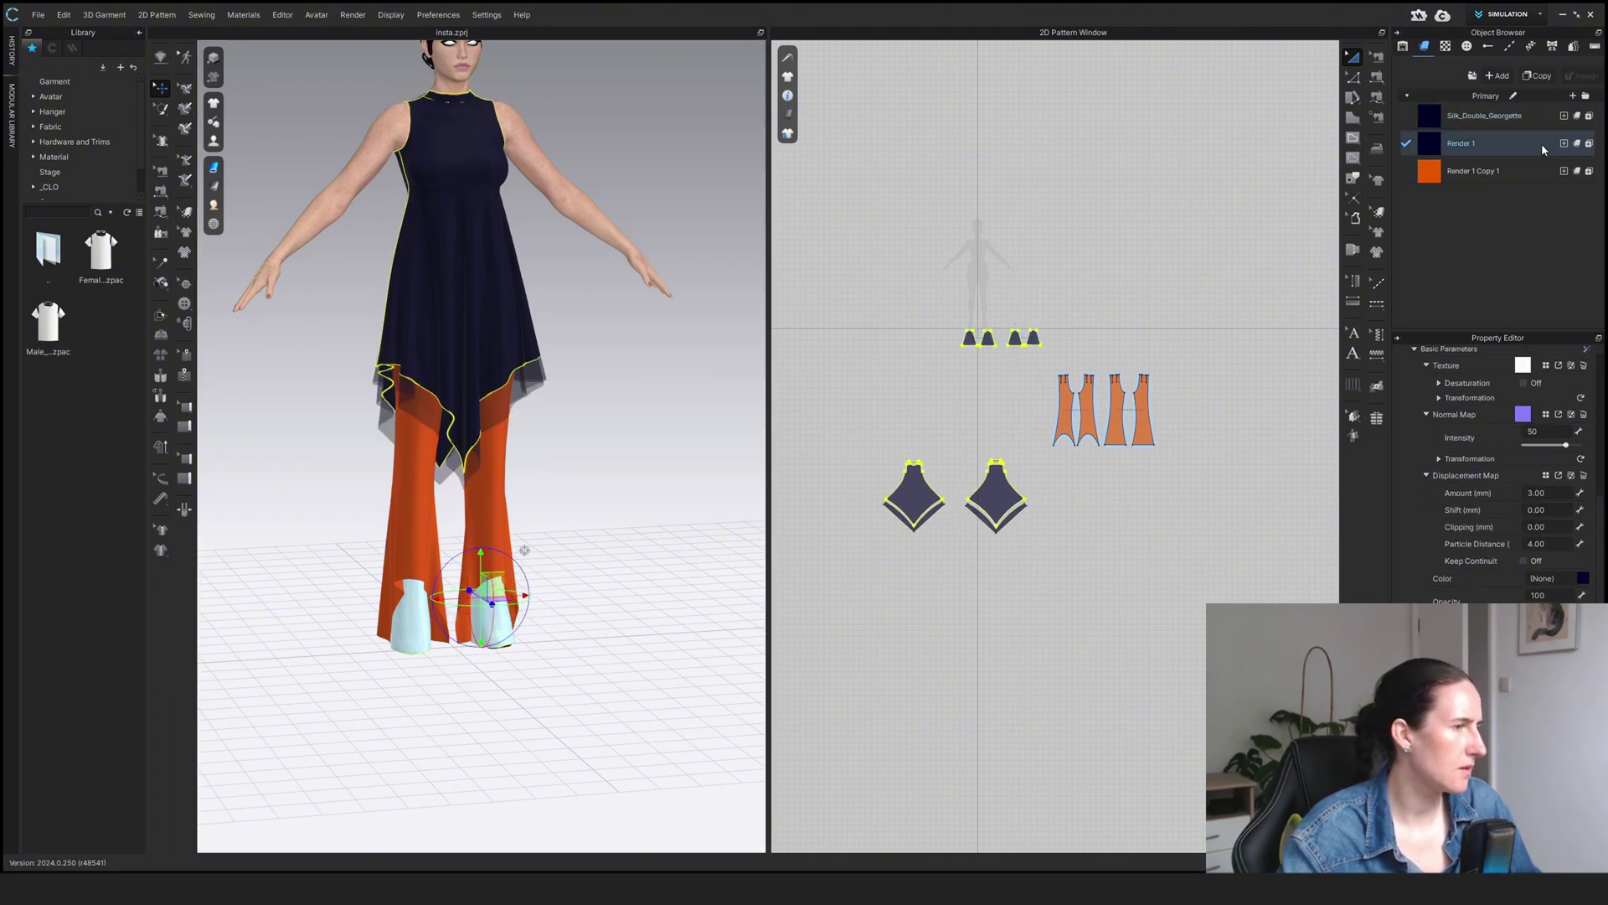
pyautogui.click(1497, 173)
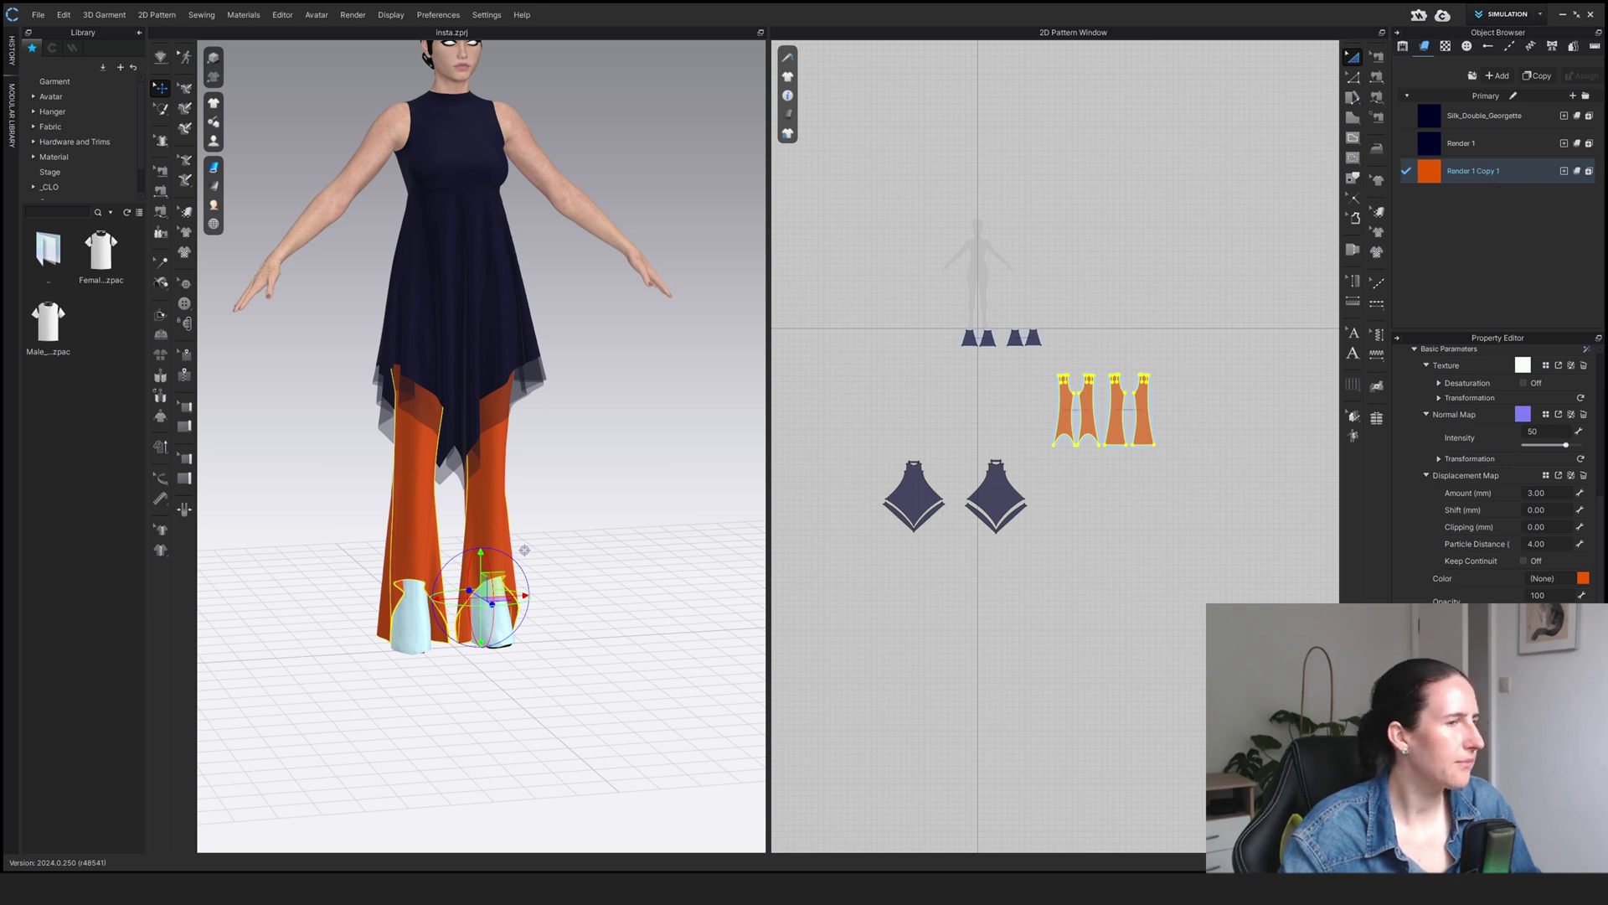
pyautogui.click(636, 617)
pyautogui.moveTo(636, 618); pyautogui.dragTo(614, 527, button='right')
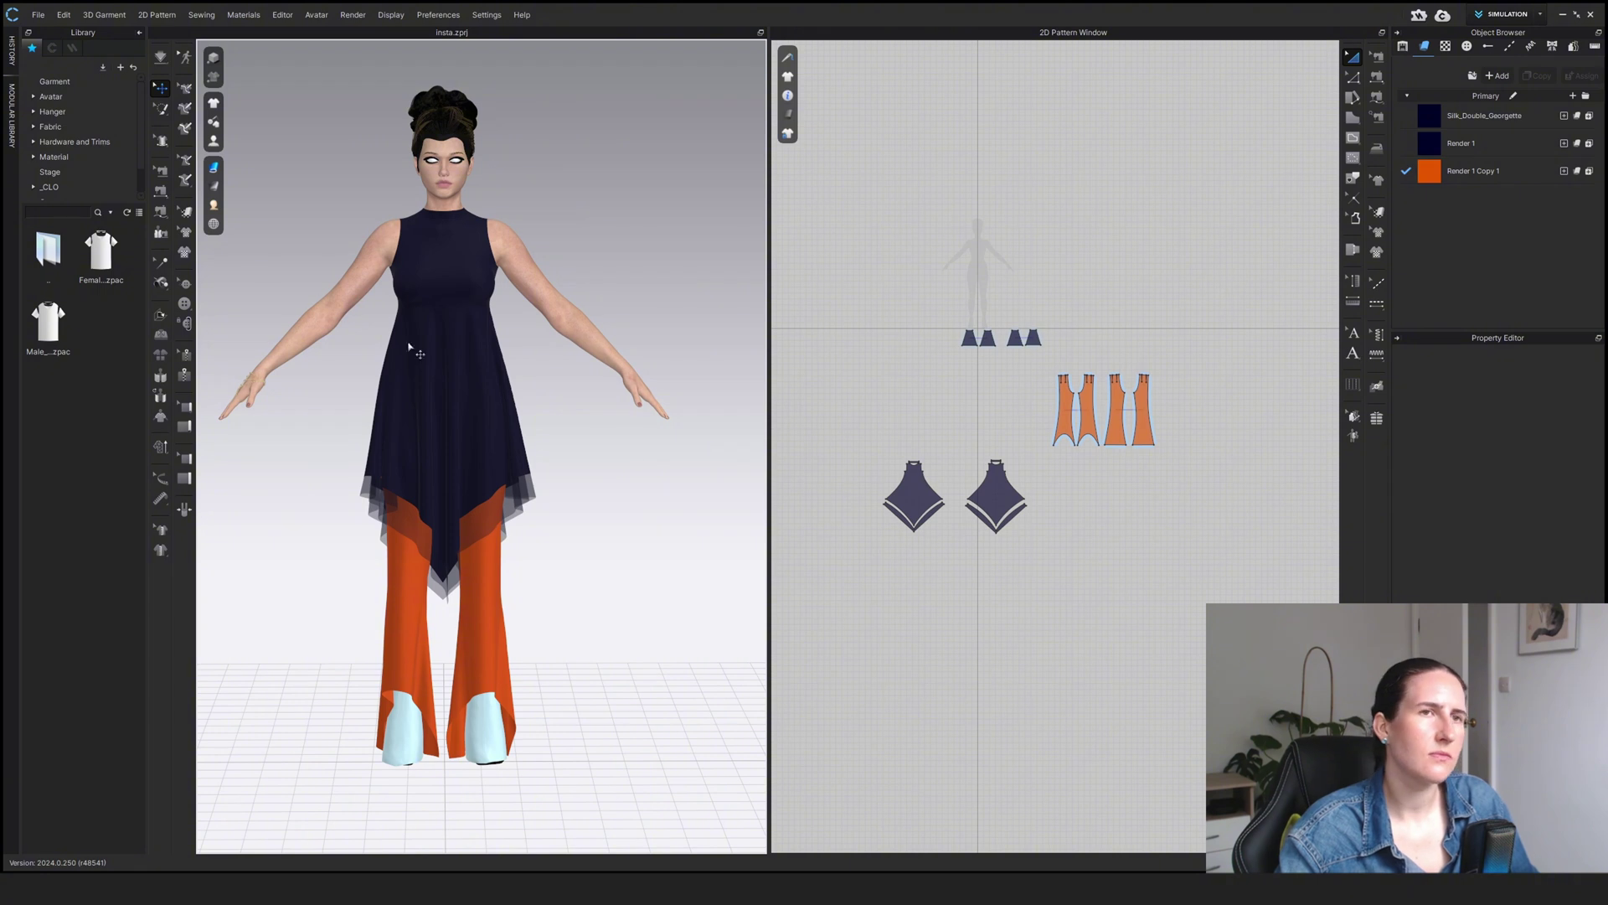
# - Export the garments without avatars as a single thin, unwelded OBJ scaled in metres
pyautogui.click(37, 14)
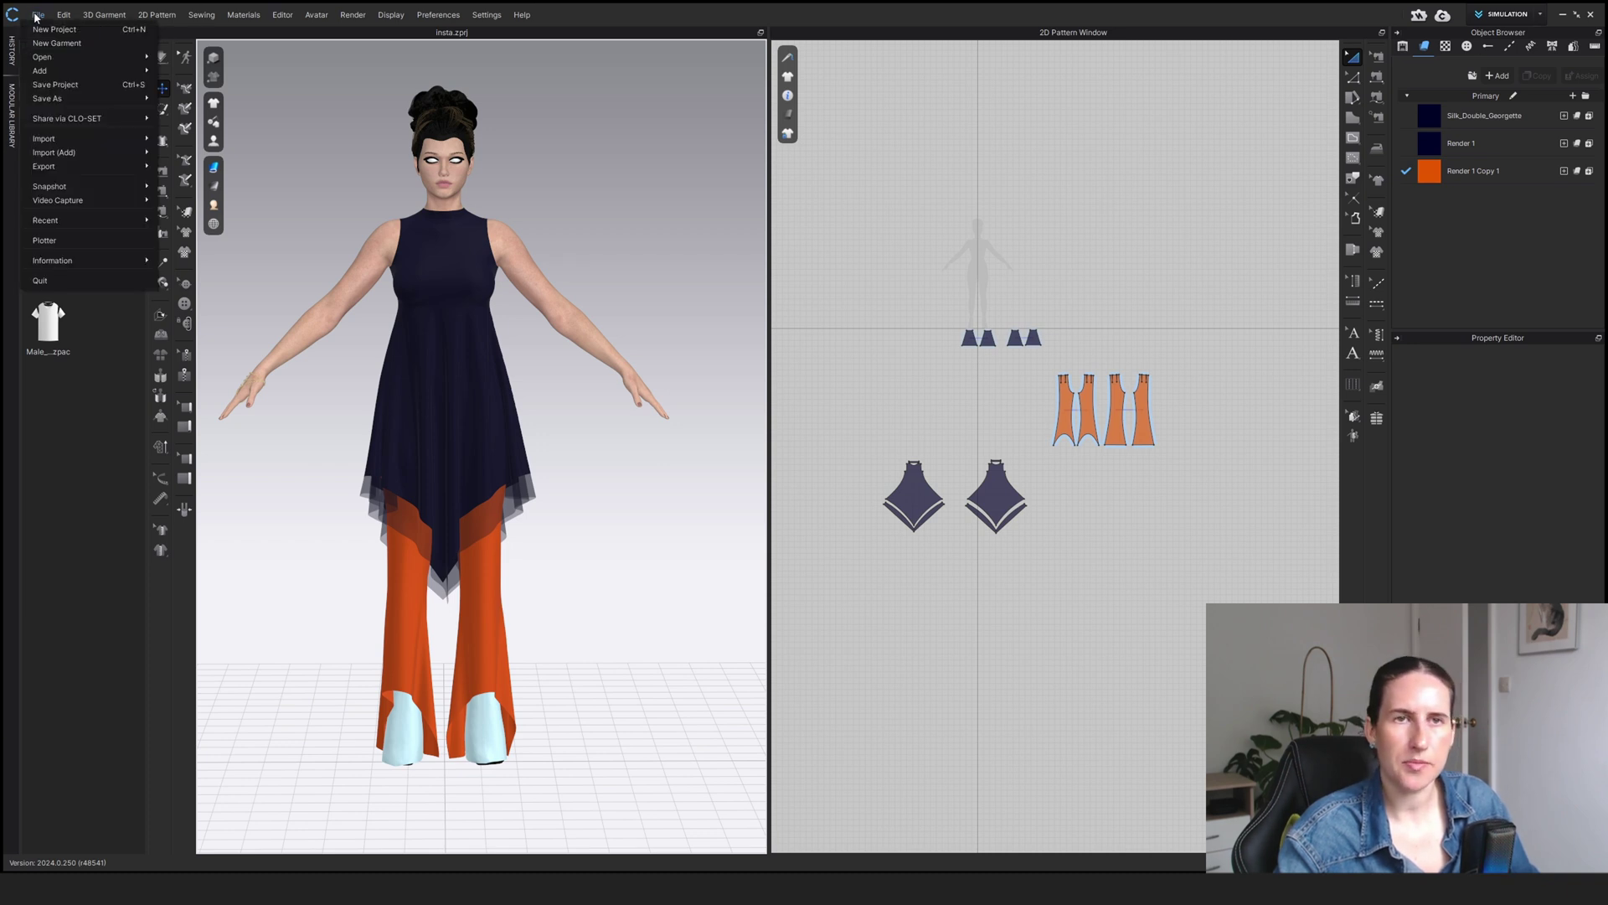
pyautogui.moveTo(74, 172)
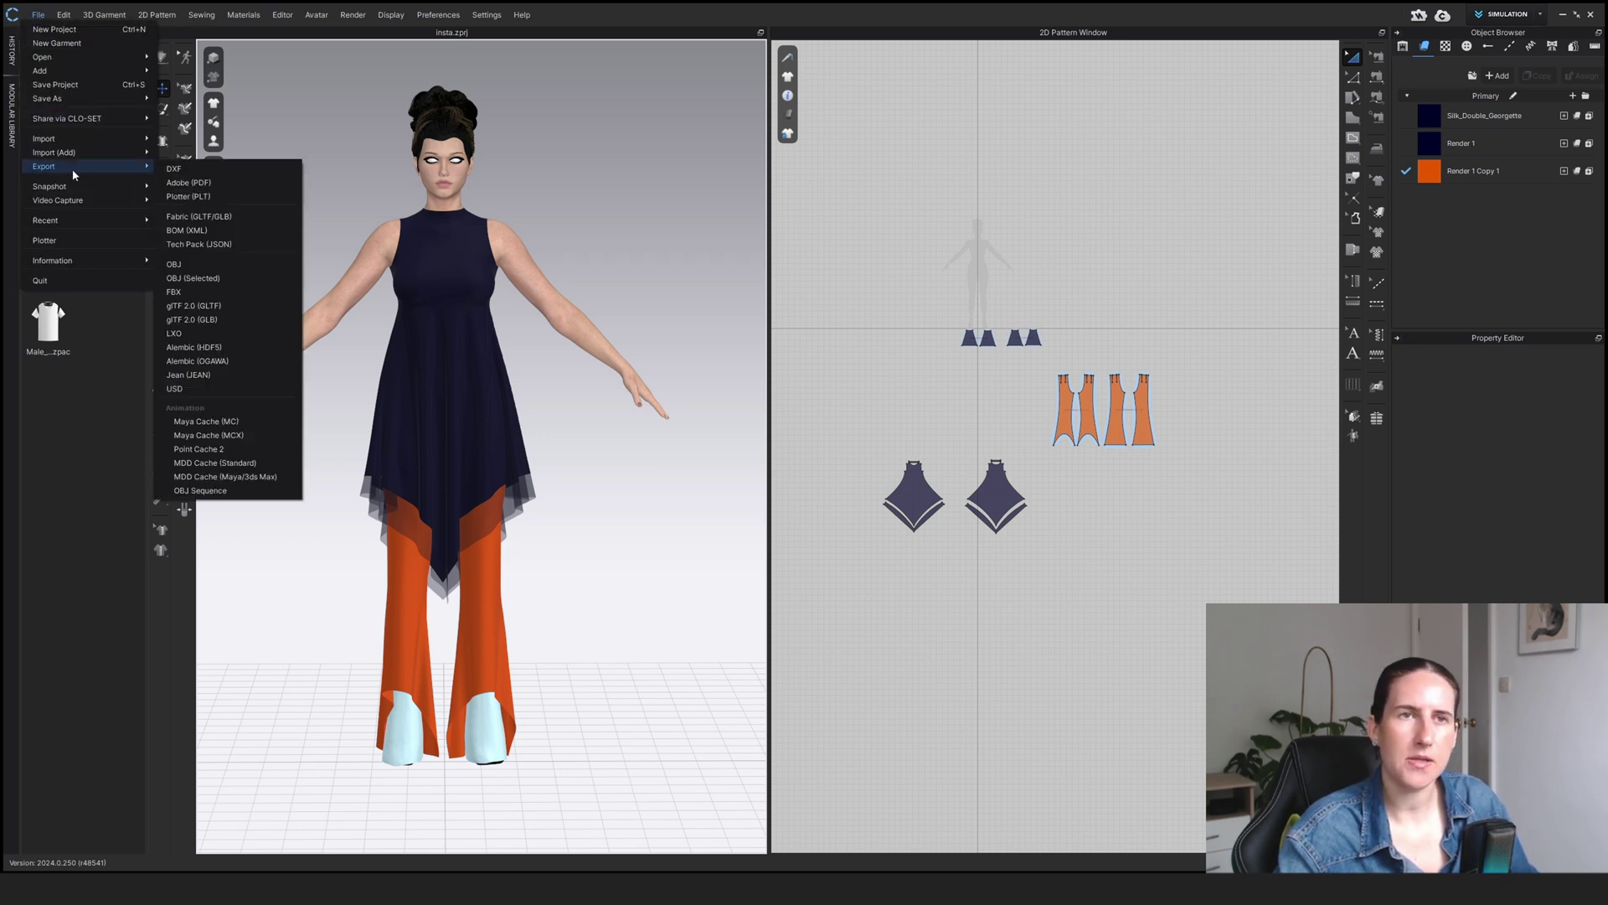
pyautogui.click(193, 184)
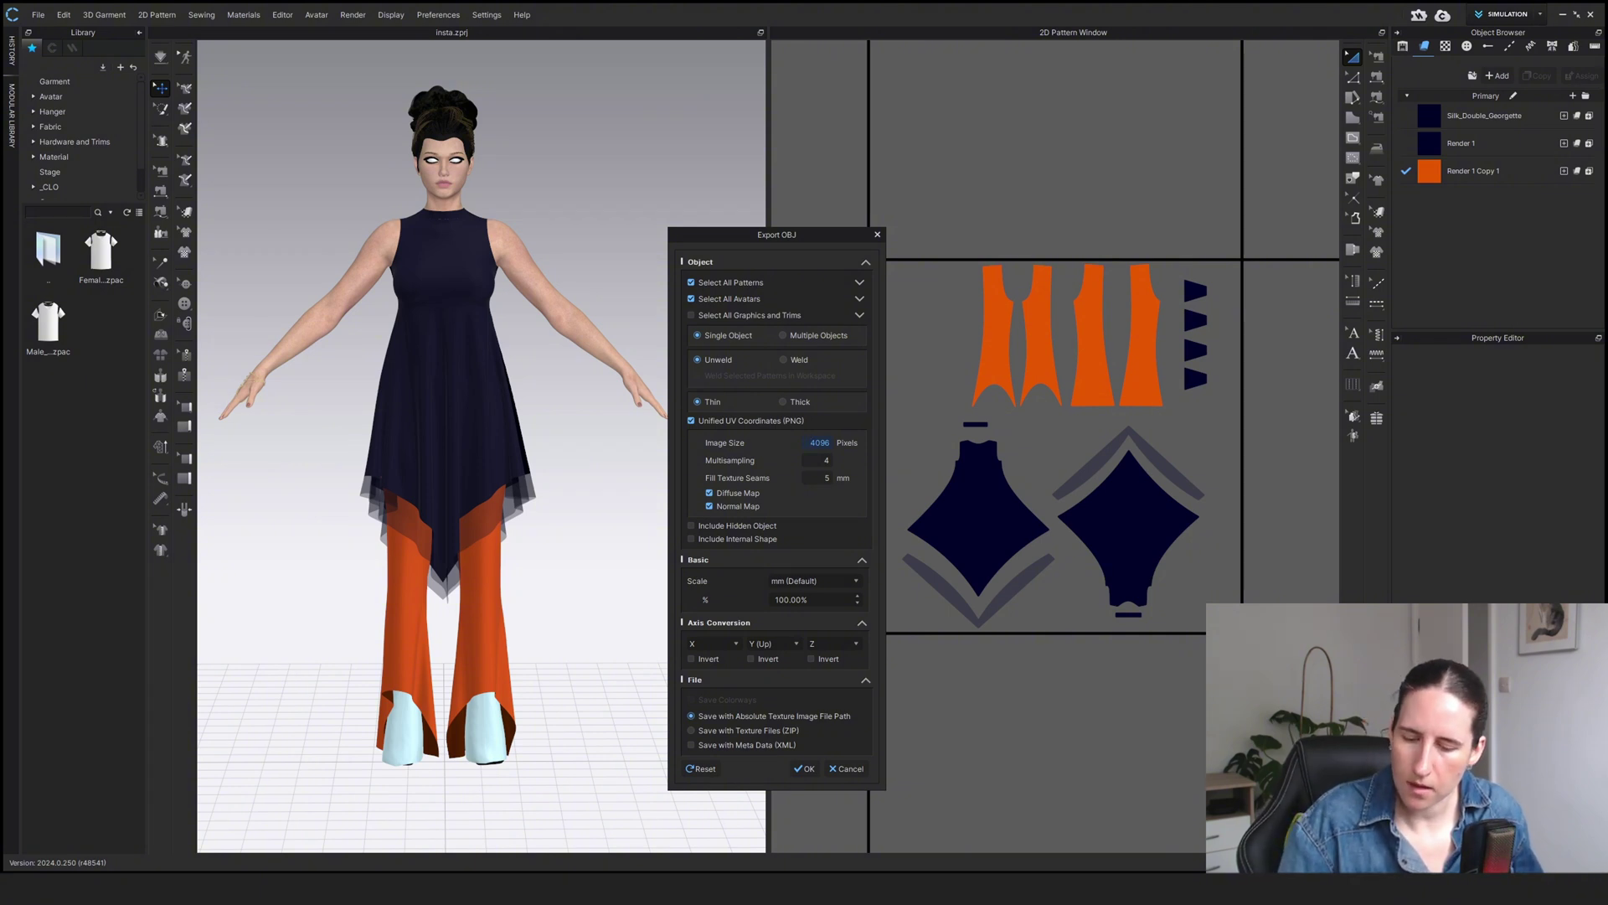
pyautogui.click(691, 300)
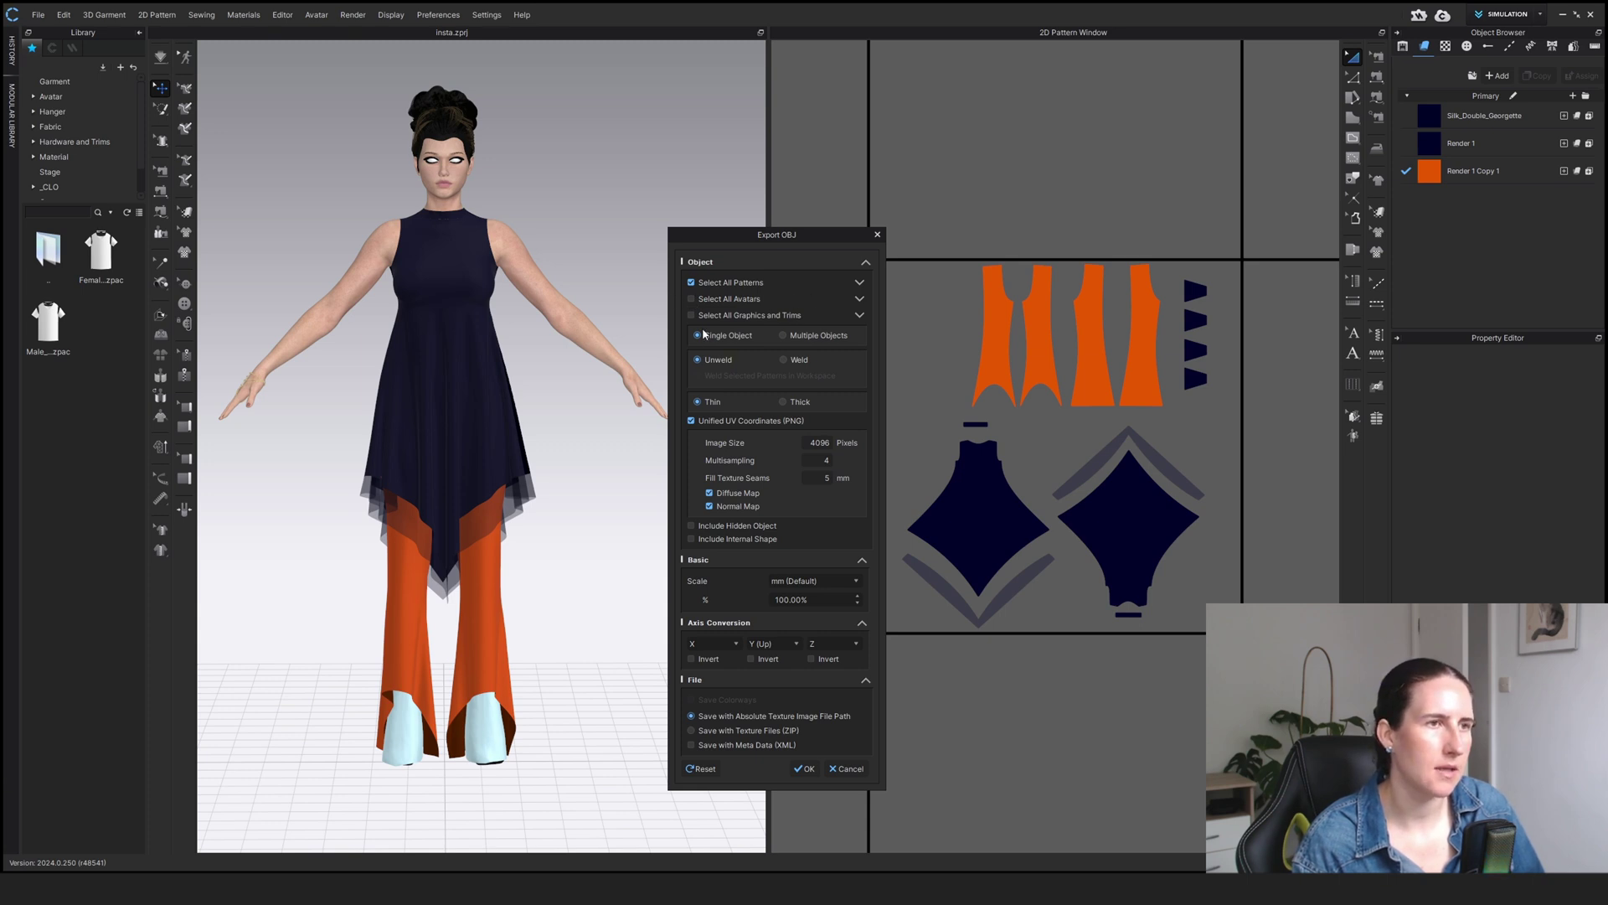
pyautogui.click(696, 401)
pyautogui.click(788, 403)
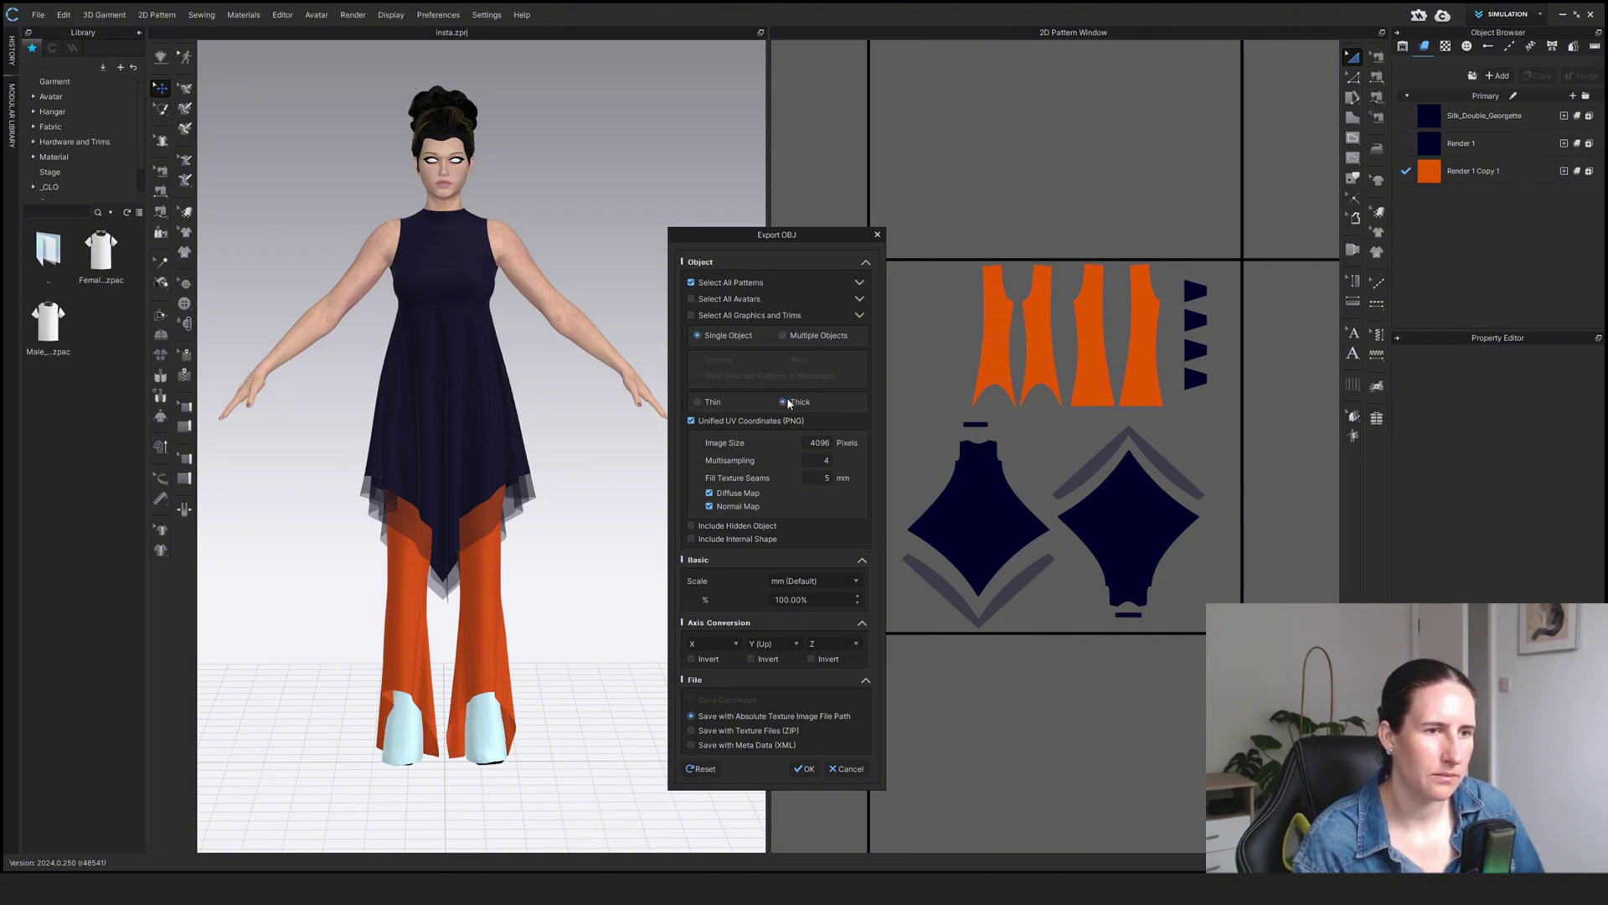
pyautogui.click(698, 402)
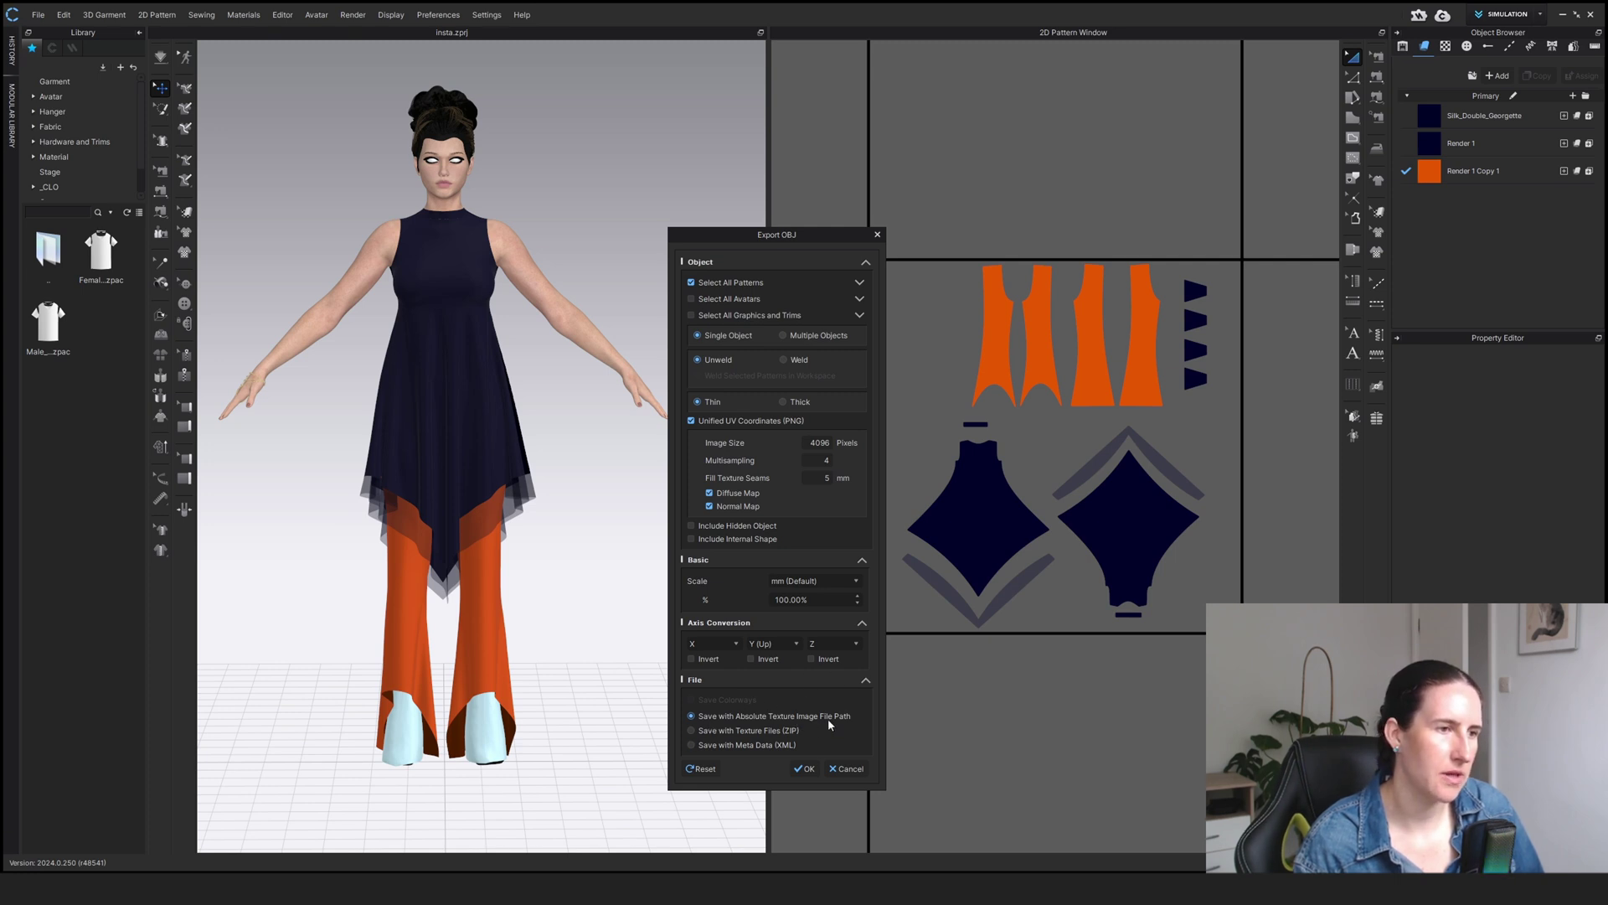
pyautogui.click(825, 589)
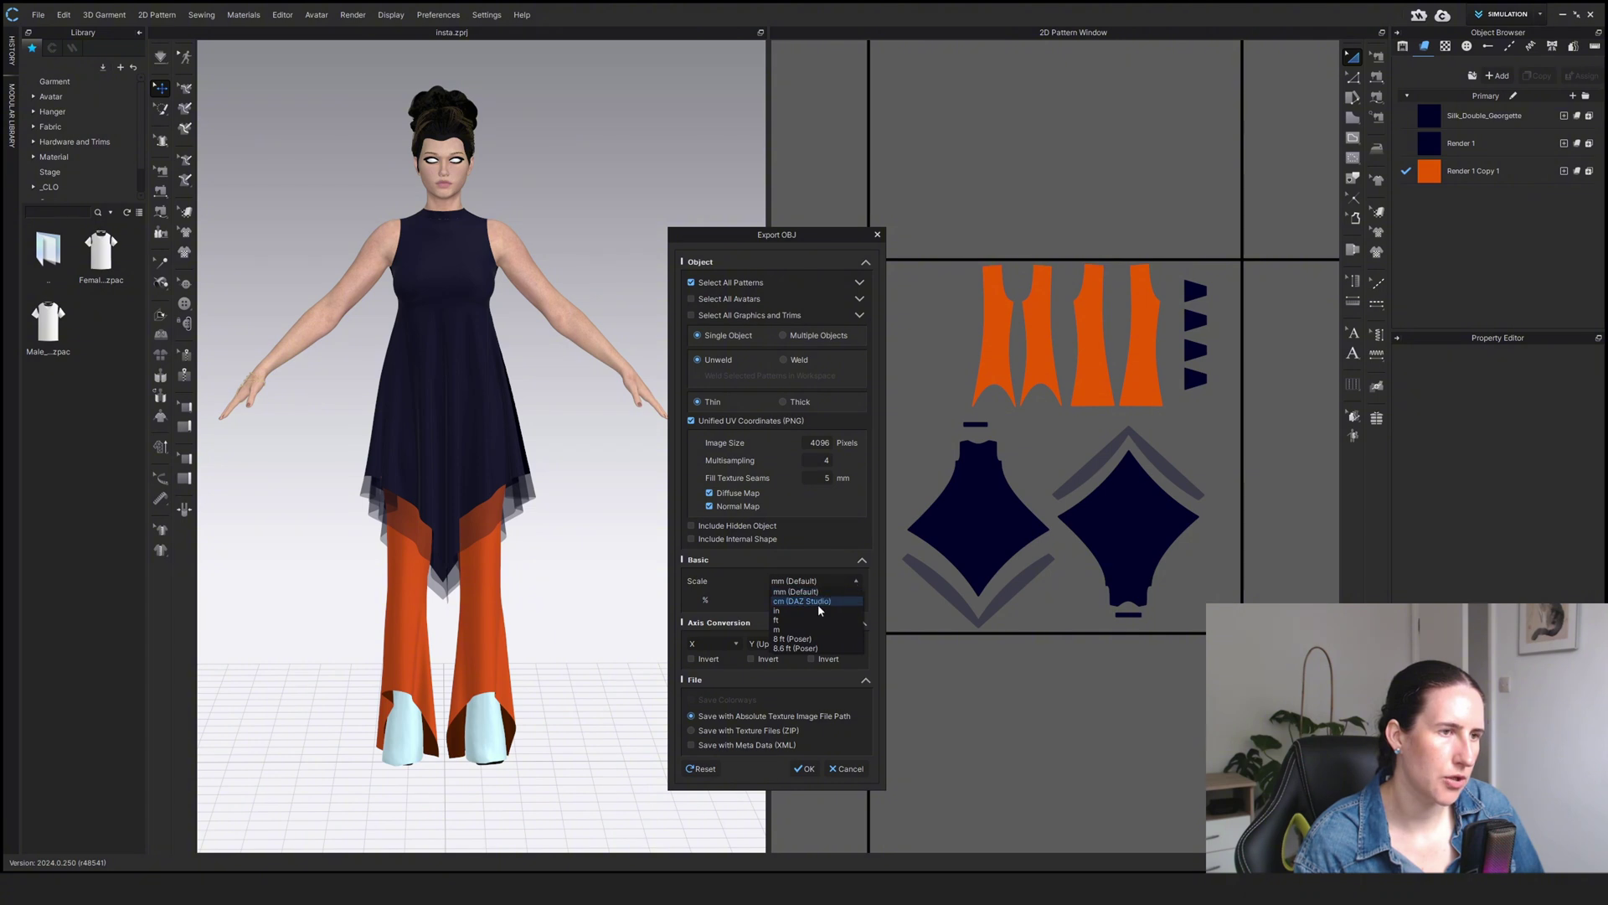
pyautogui.click(811, 628)
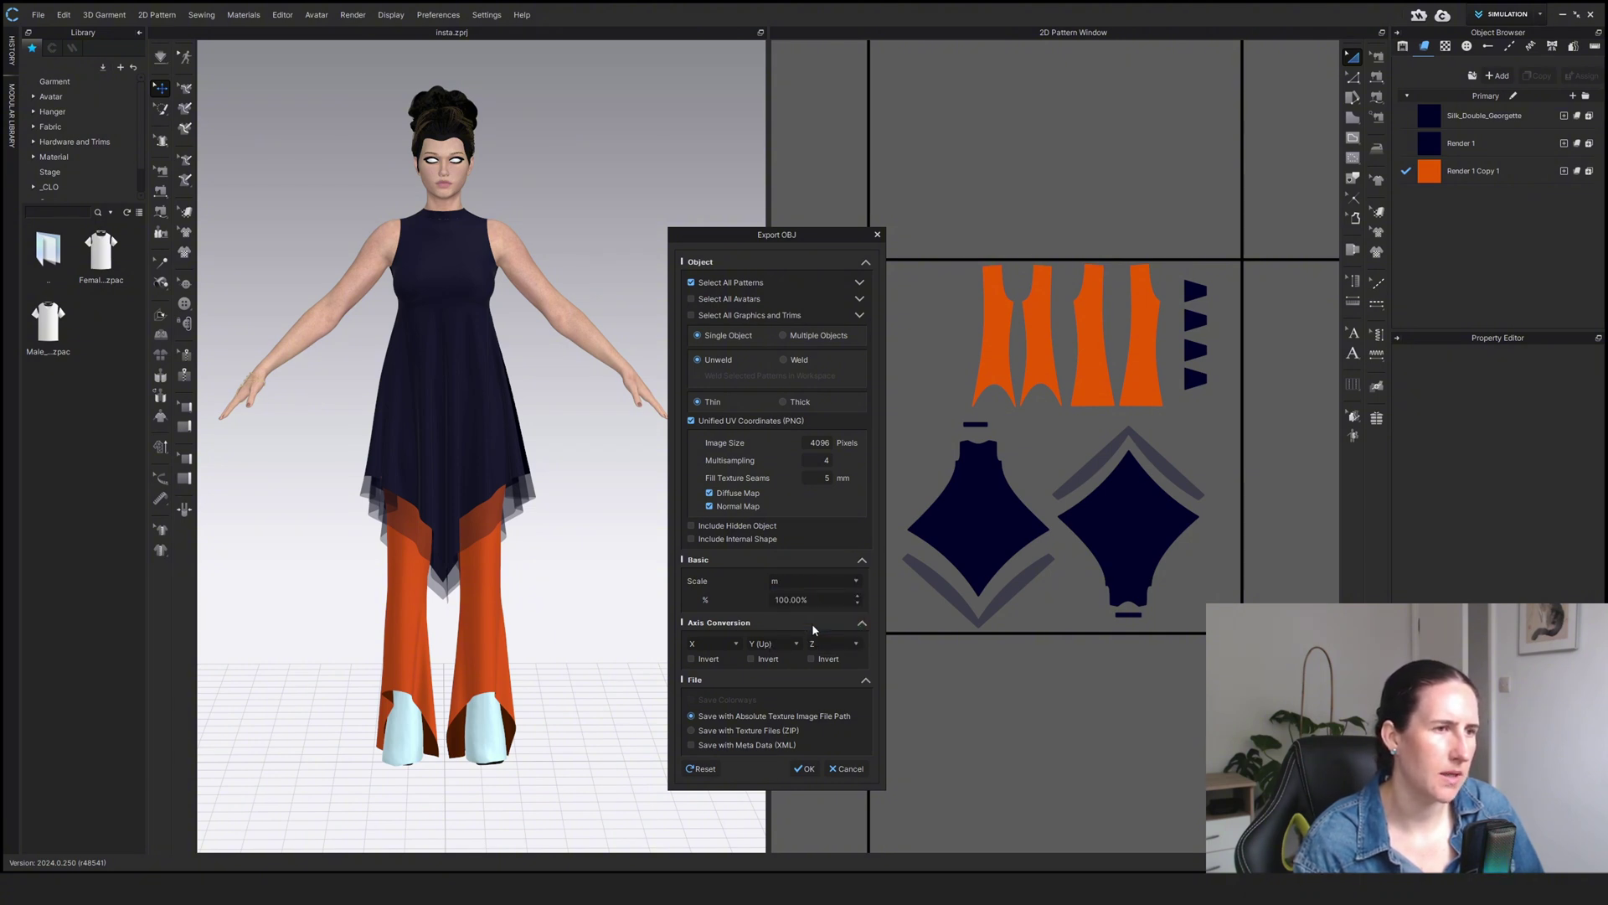
pyautogui.click(803, 767)
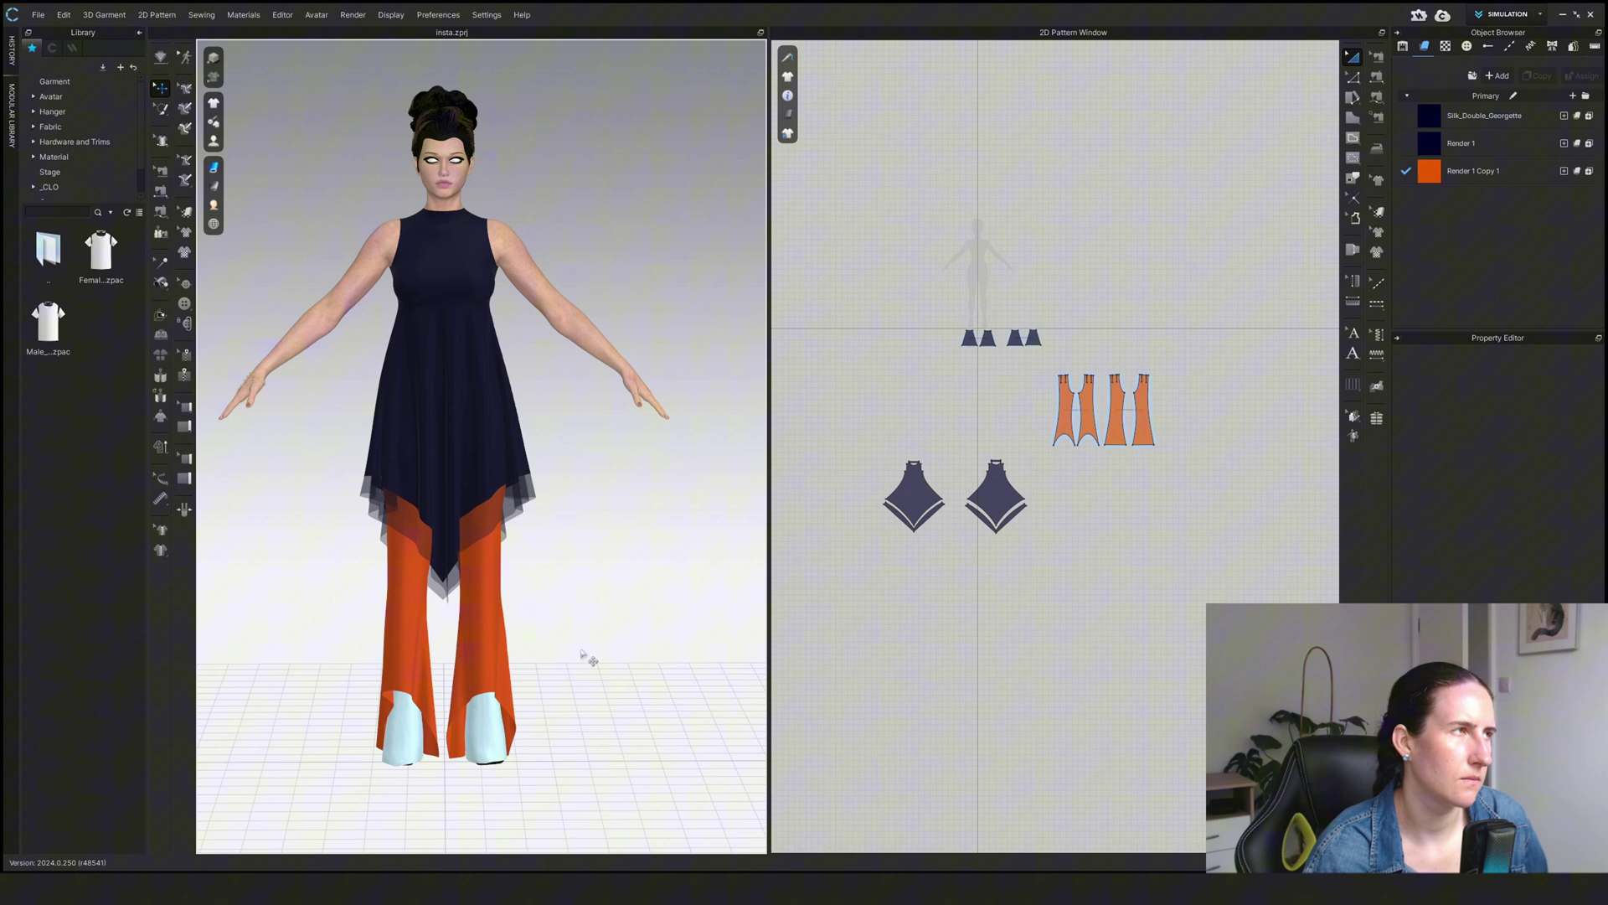
# - Close CLO 3D, launch Blender and dismiss its splash screen
pyautogui.click(1562, 14)
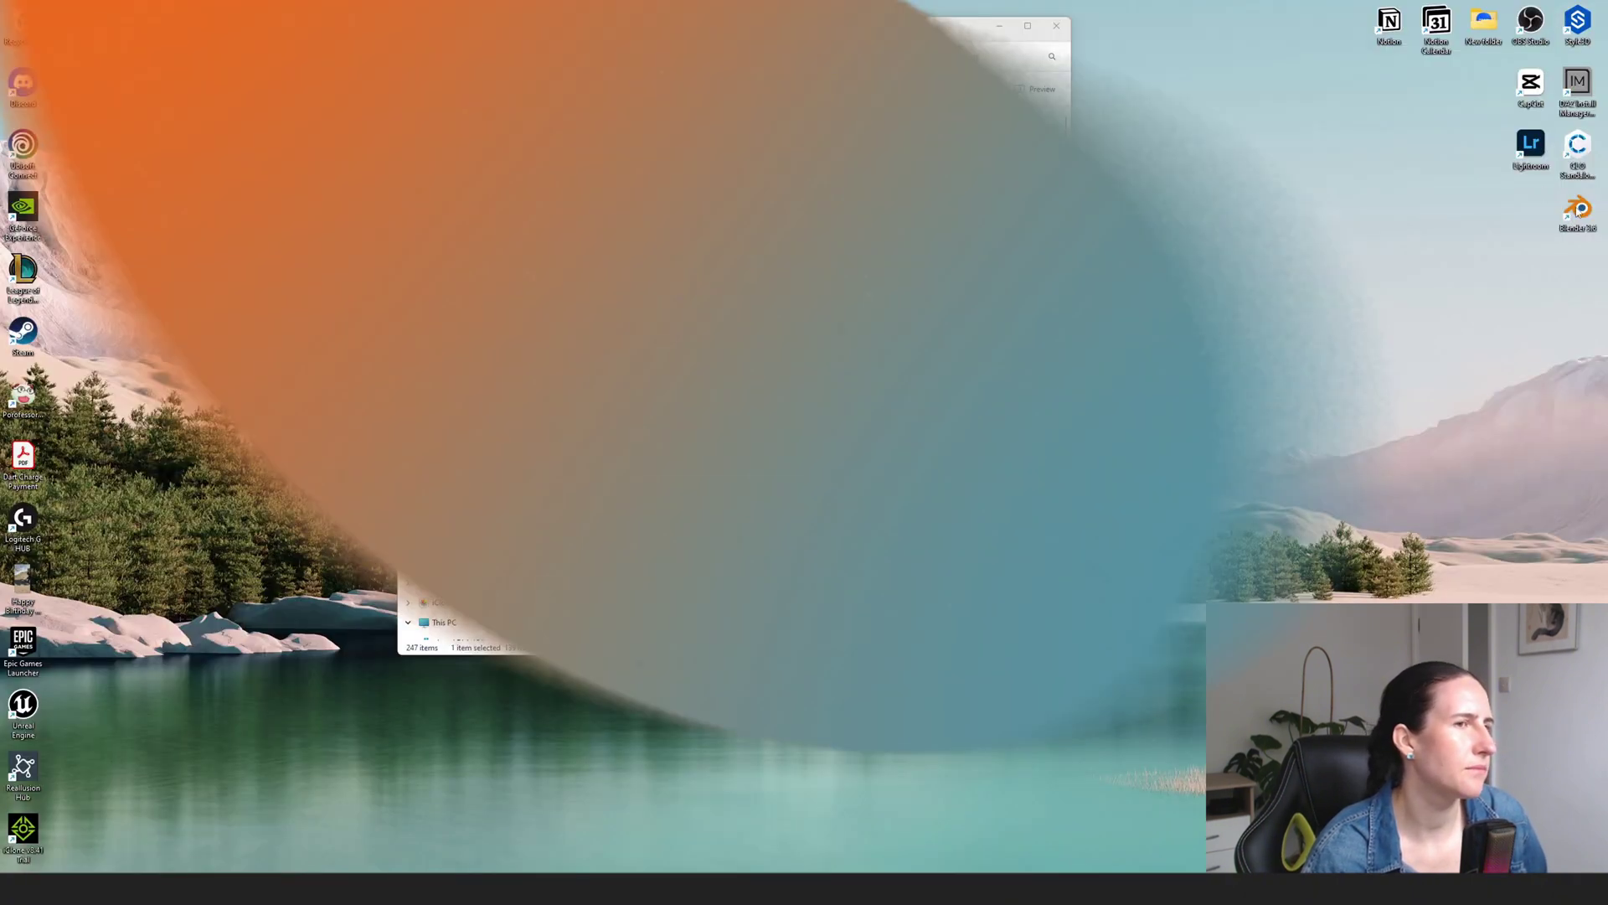
pyautogui.doubleClick(1577, 210)
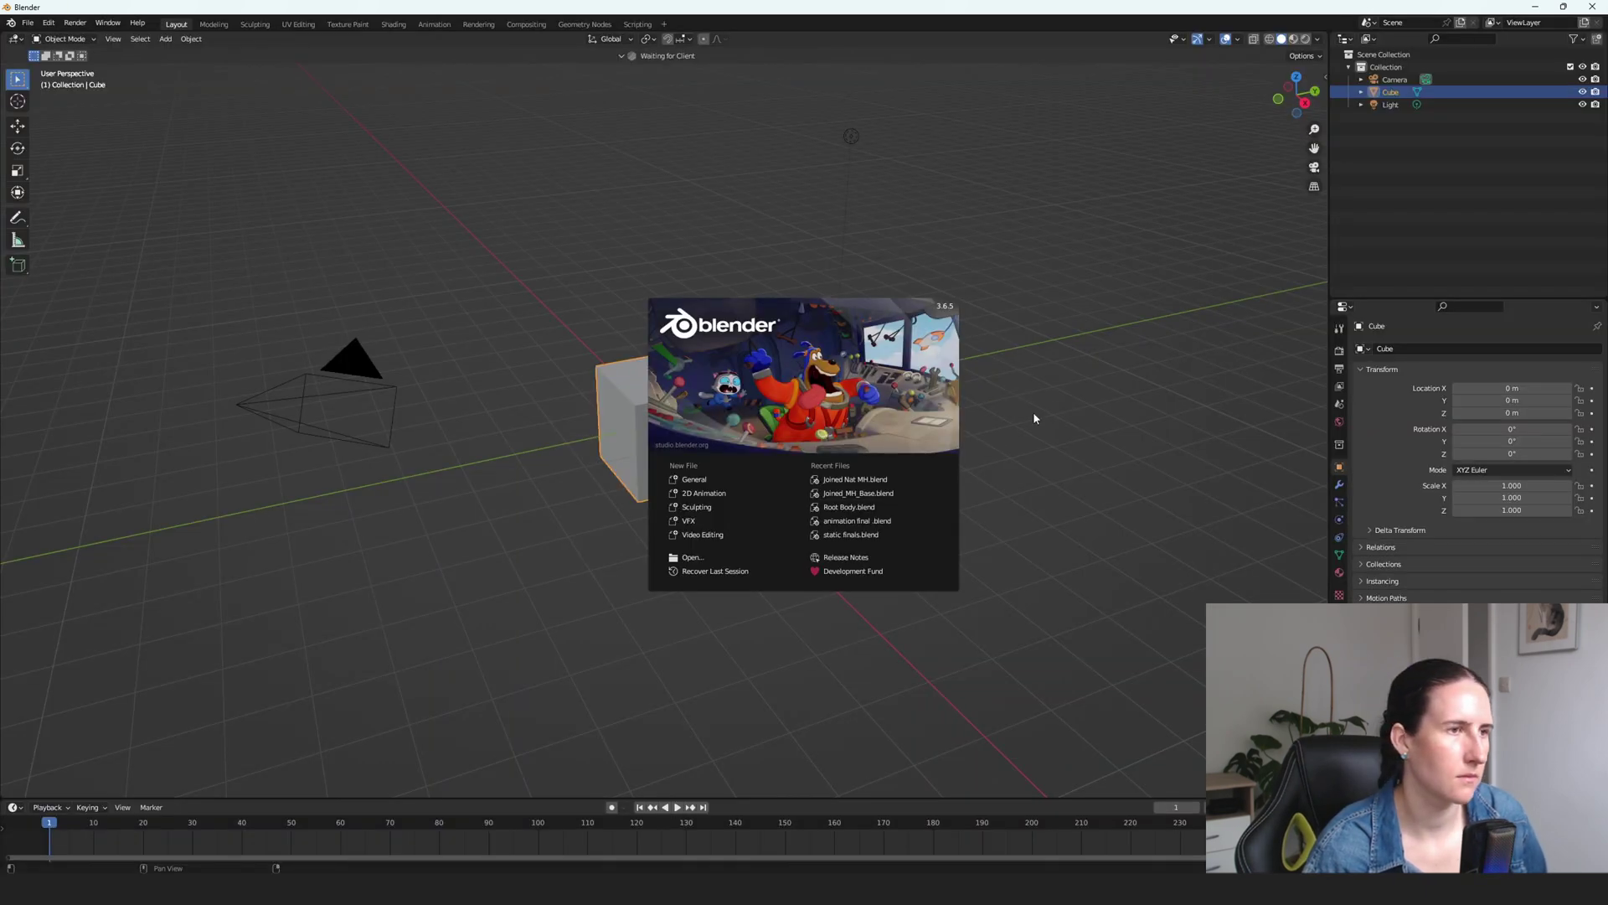
pyautogui.click(1034, 416)
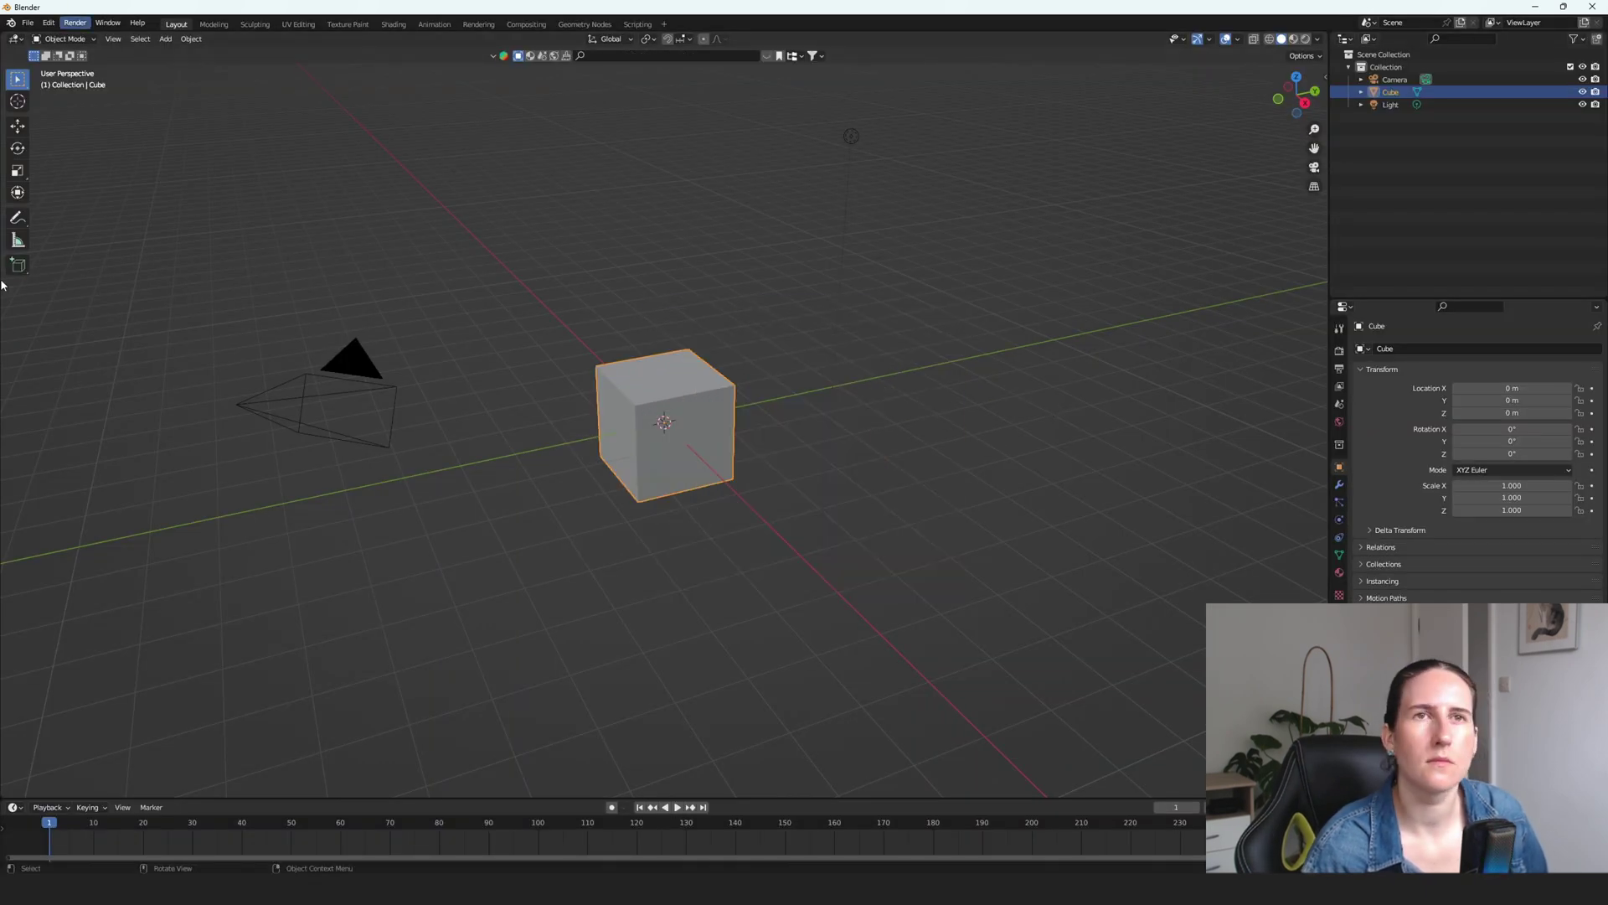
# - Import test.obj as a Wavefront OBJ with Keep Vert Order enabled
pyautogui.click(27, 22)
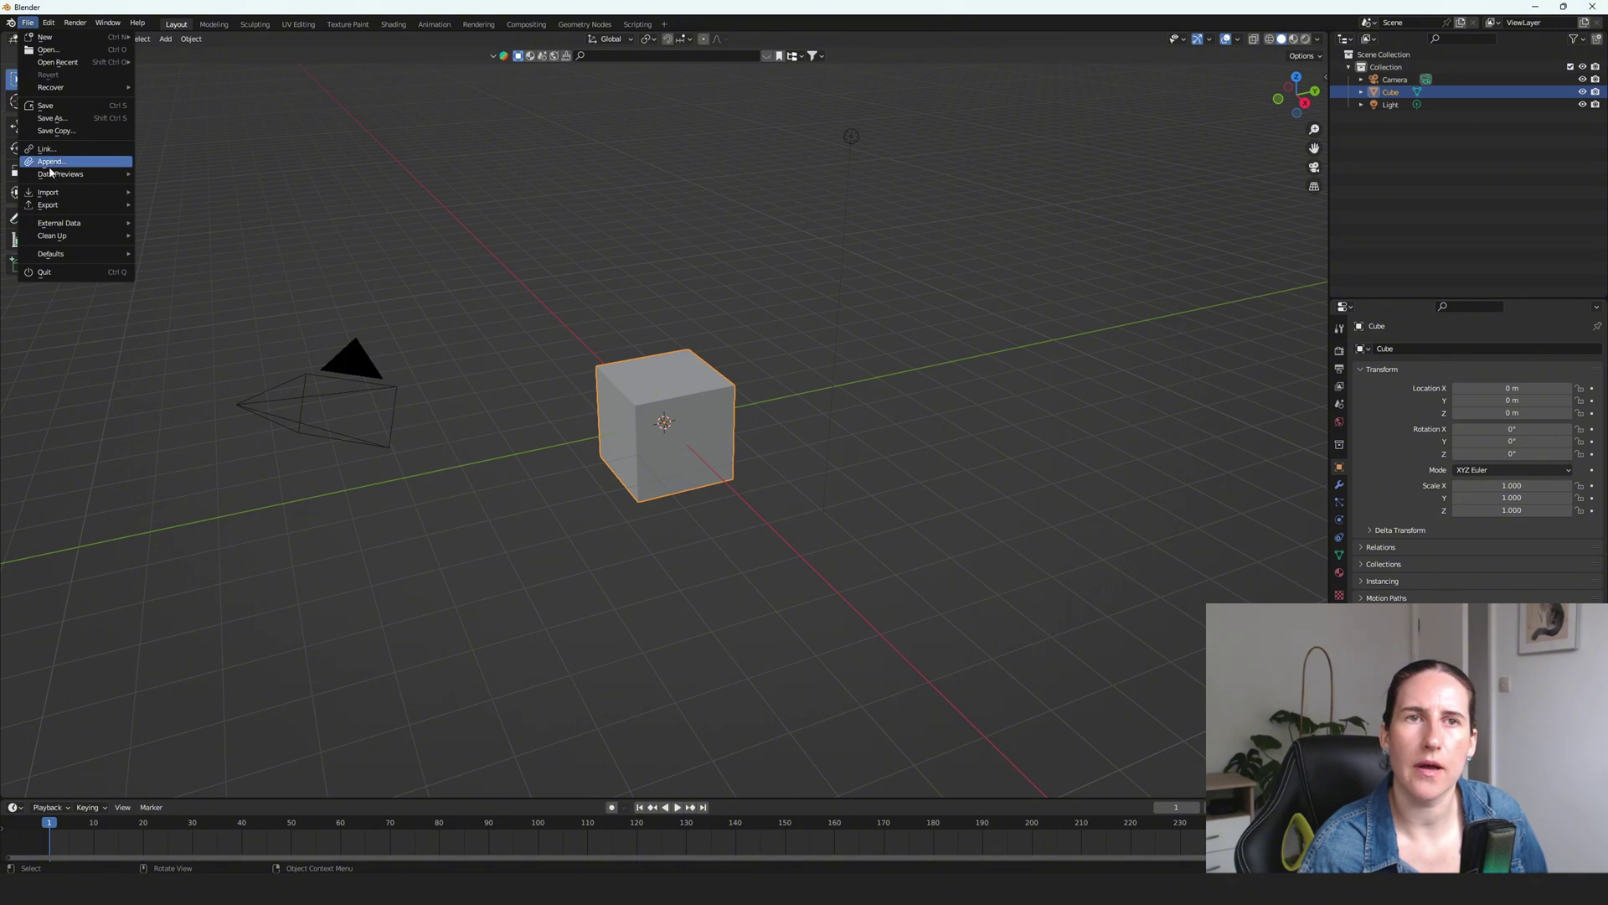
pyautogui.moveTo(60, 192)
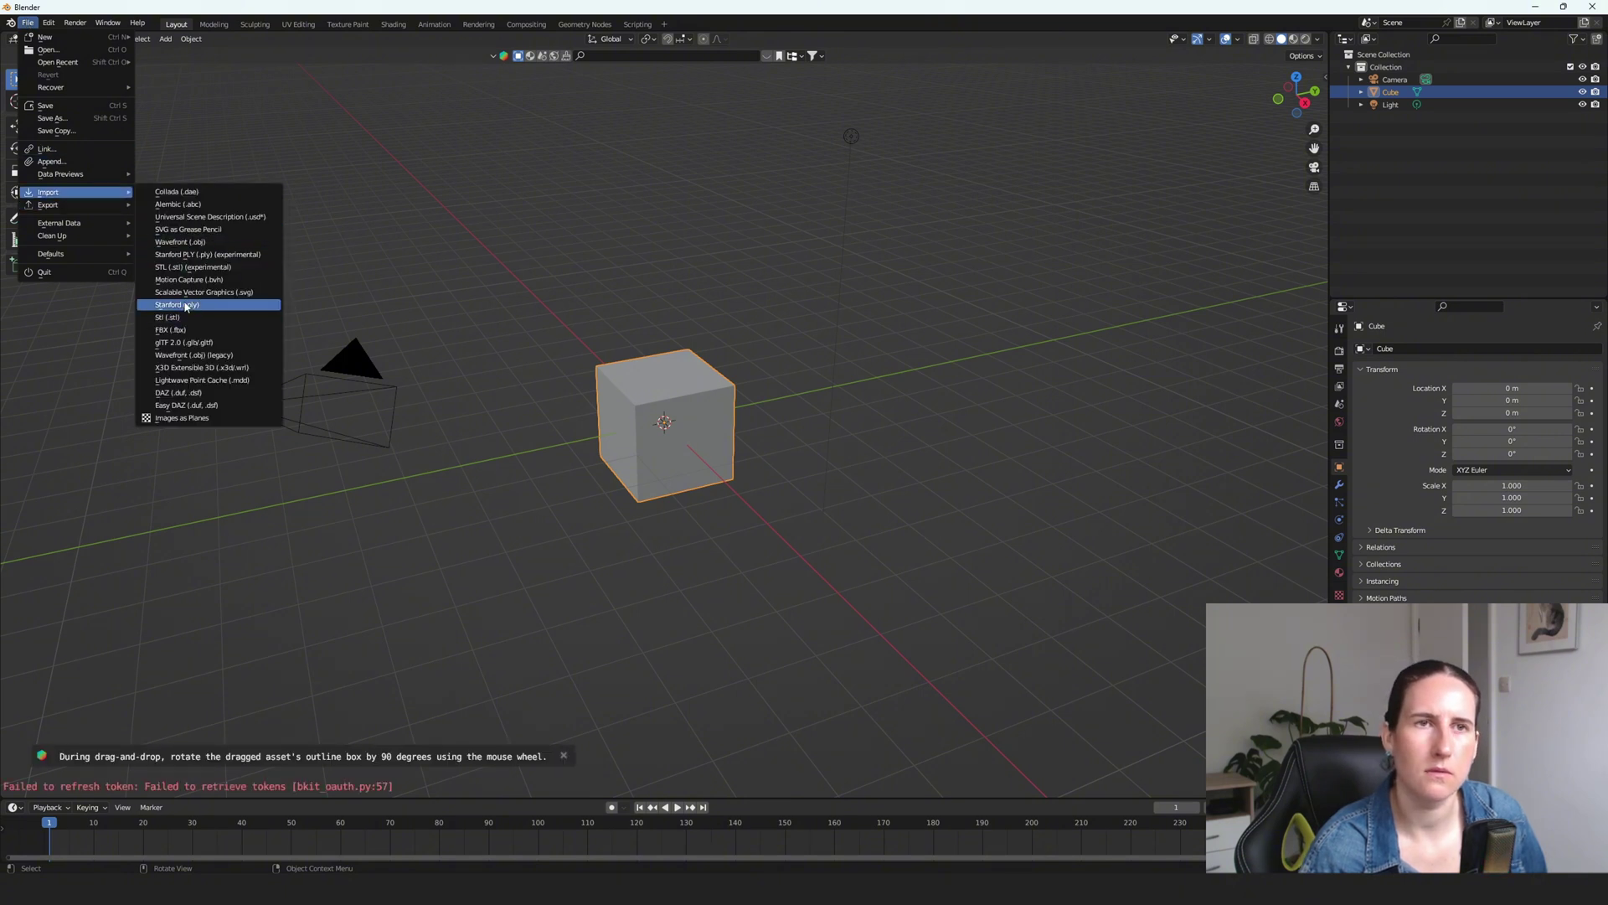
pyautogui.click(193, 355)
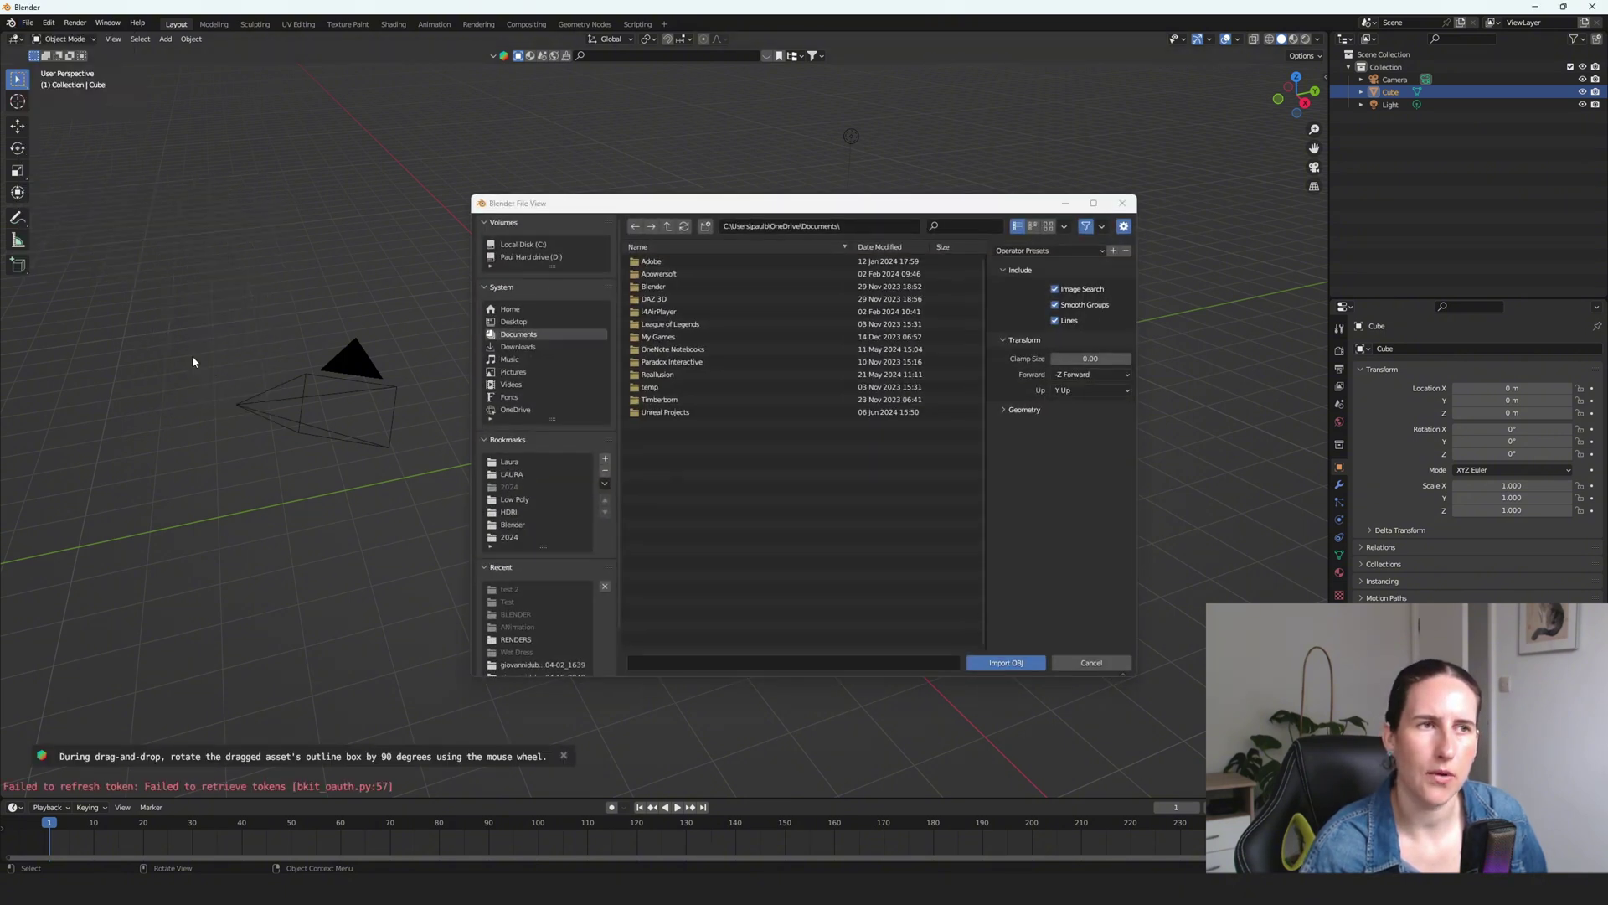
pyautogui.click(510, 474)
pyautogui.click(658, 375)
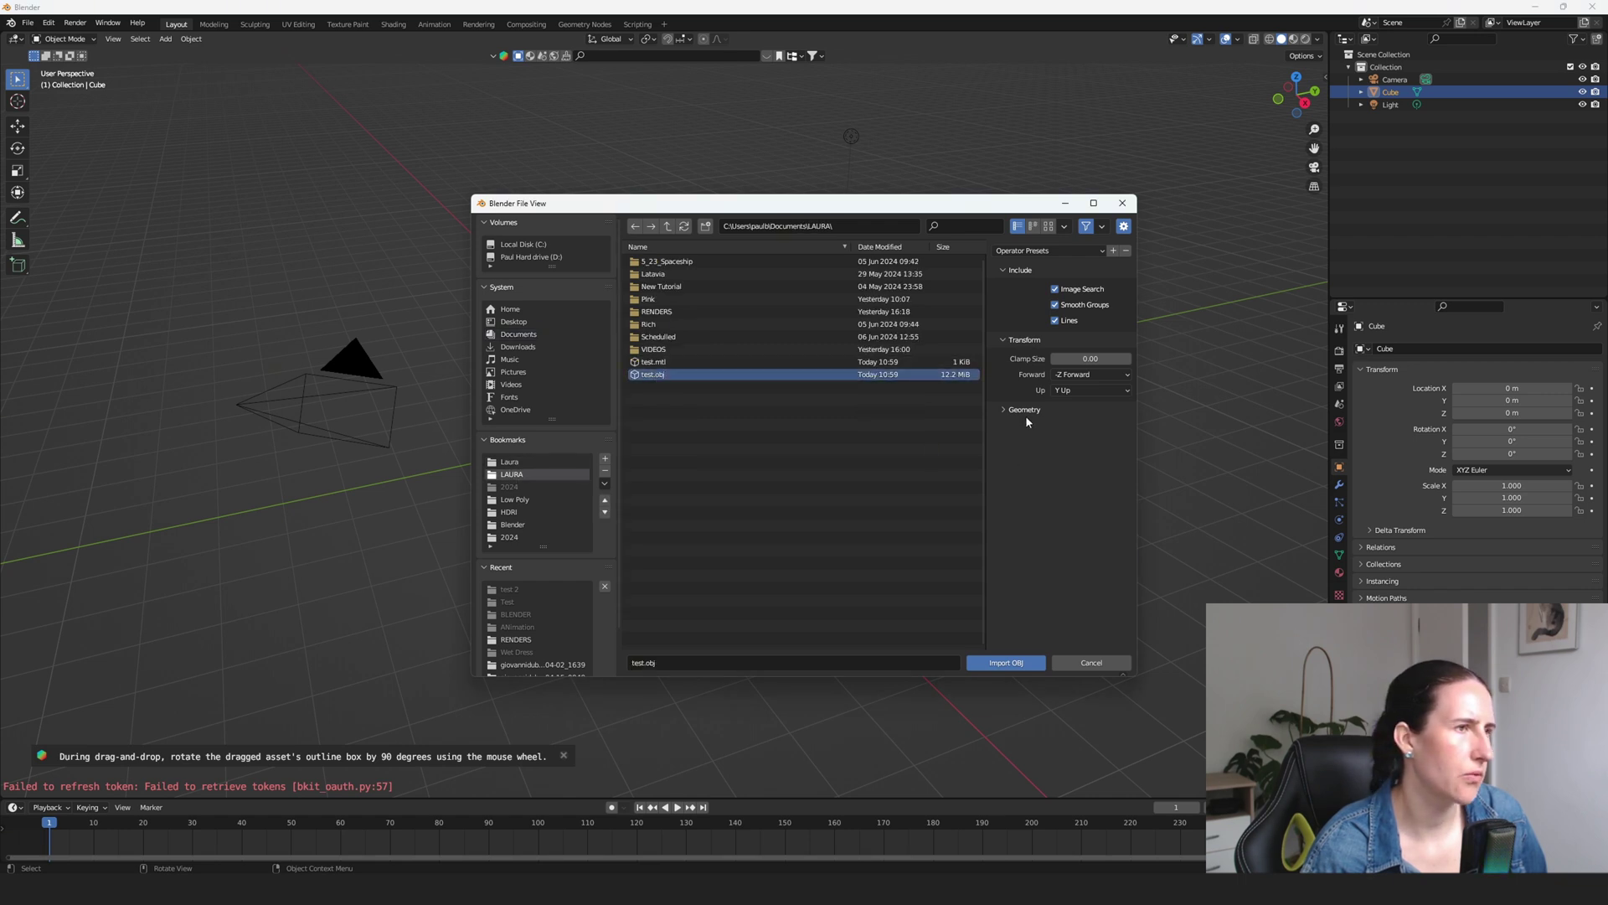
pyautogui.click(1024, 410)
pyautogui.click(1089, 429)
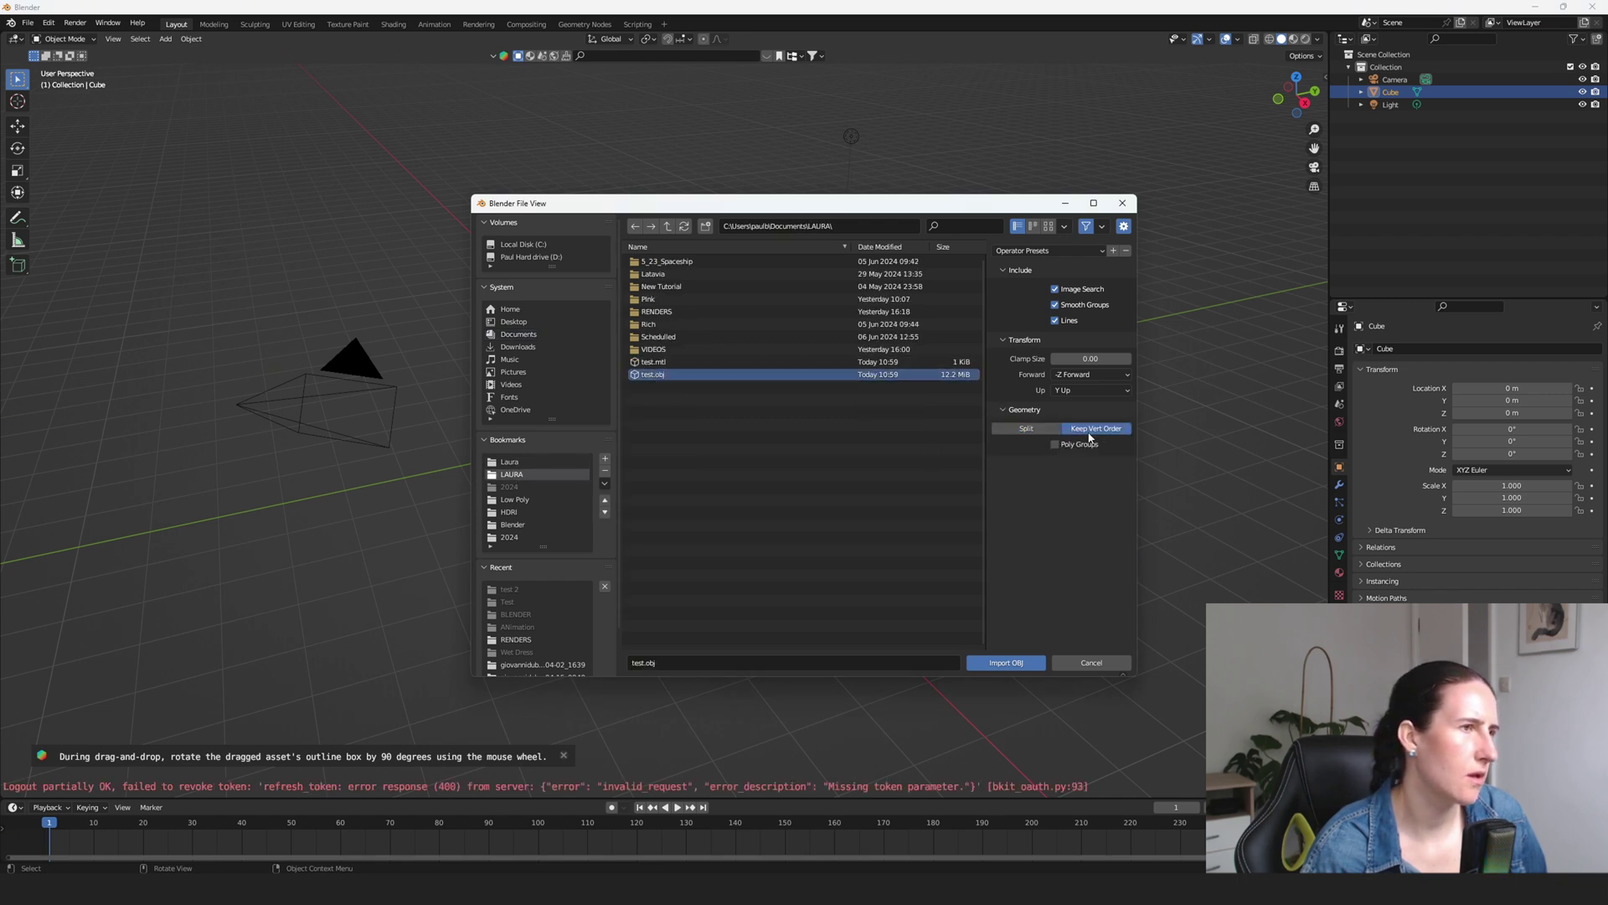
pyautogui.click(1009, 663)
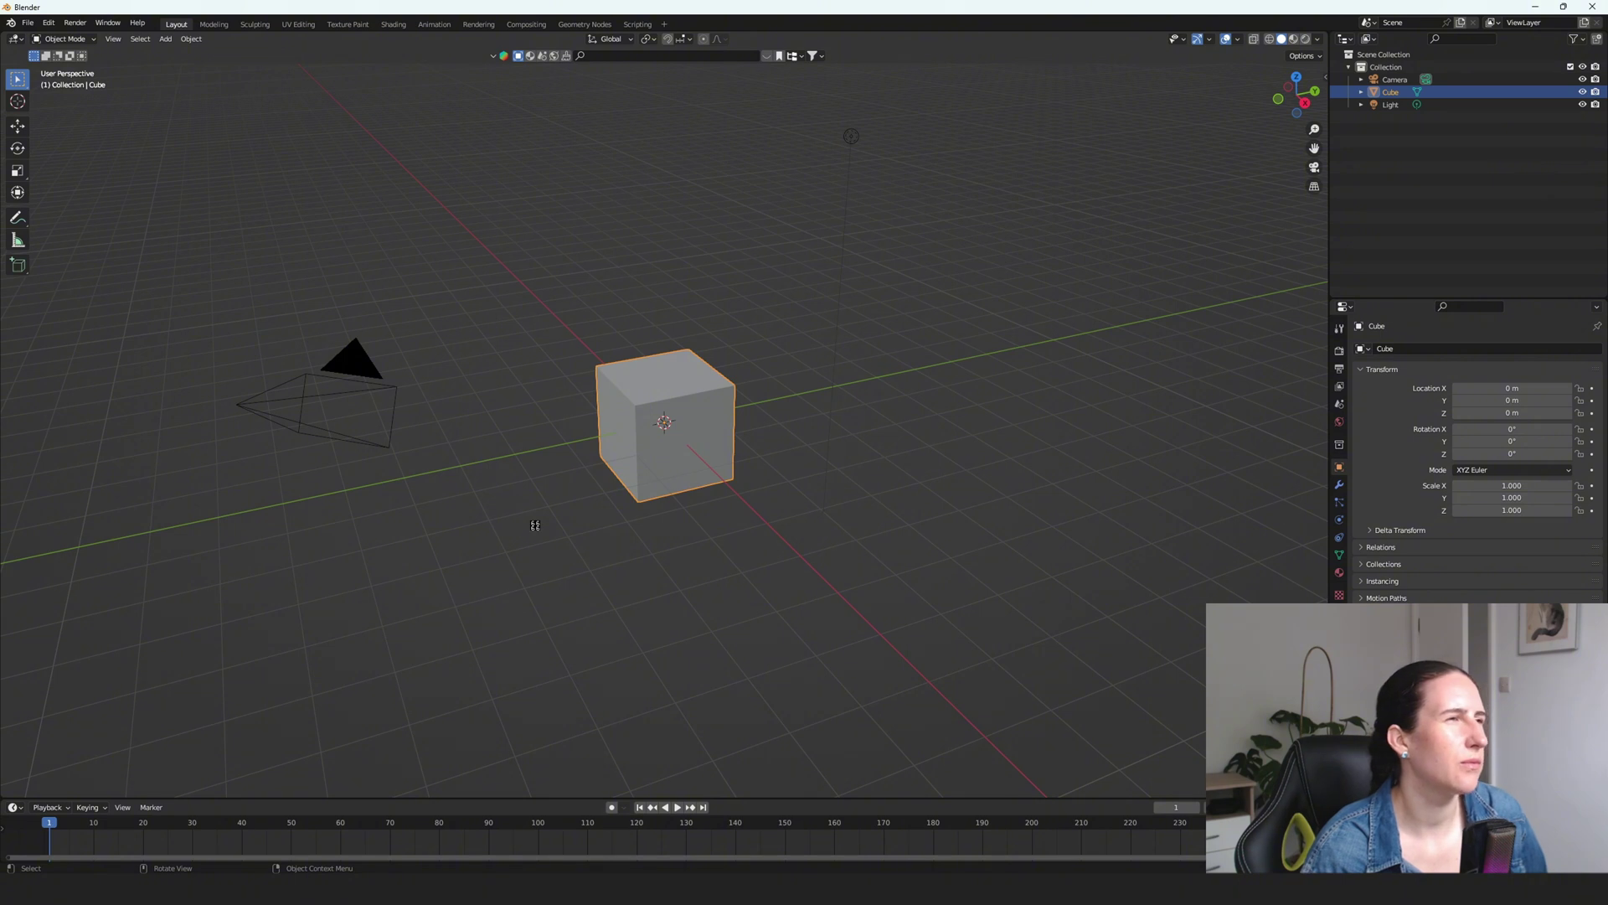
# - Delete the default cube from the scene
pyautogui.scroll(6, 643, 461)
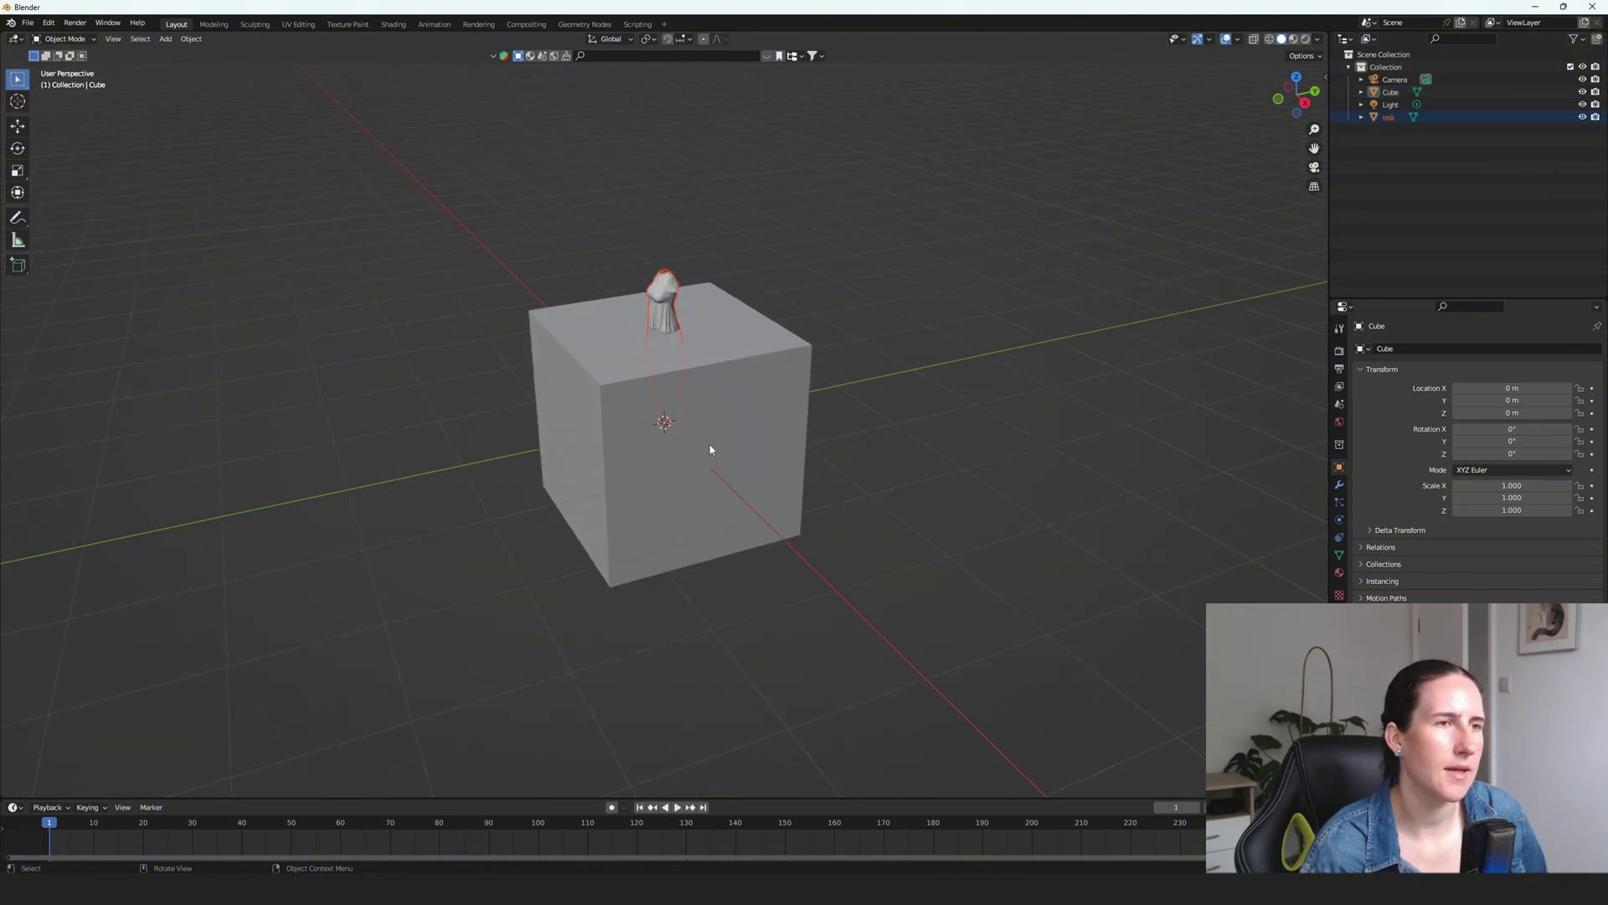
pyautogui.rightClick(712, 452)
pyautogui.rightClick(628, 501)
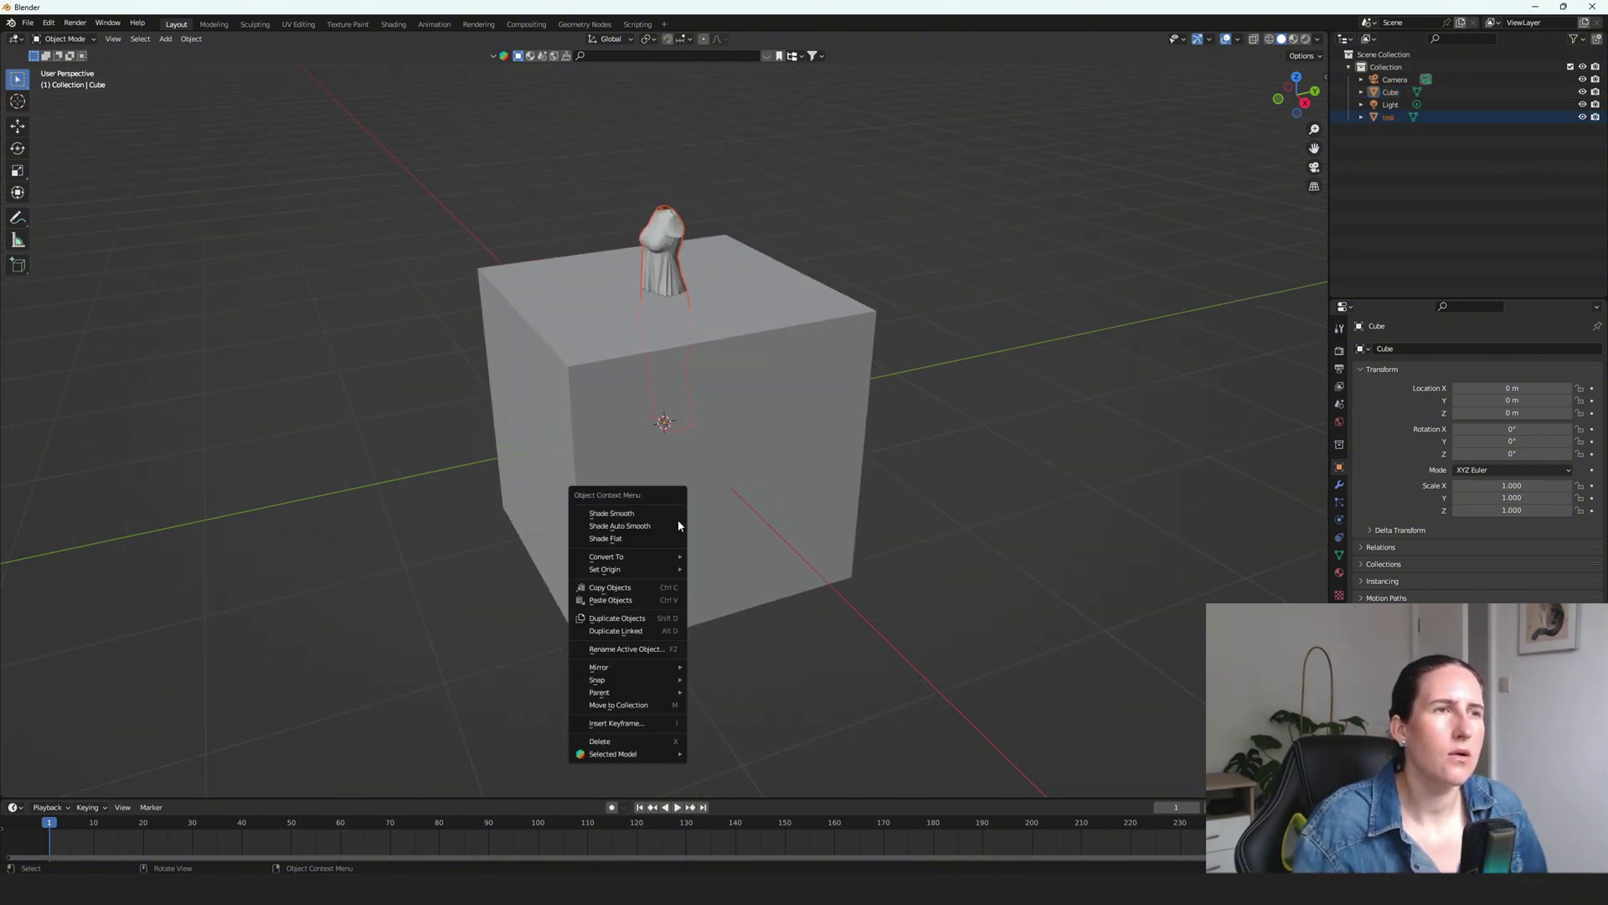
pyautogui.click(786, 495)
pyautogui.press('Delete')
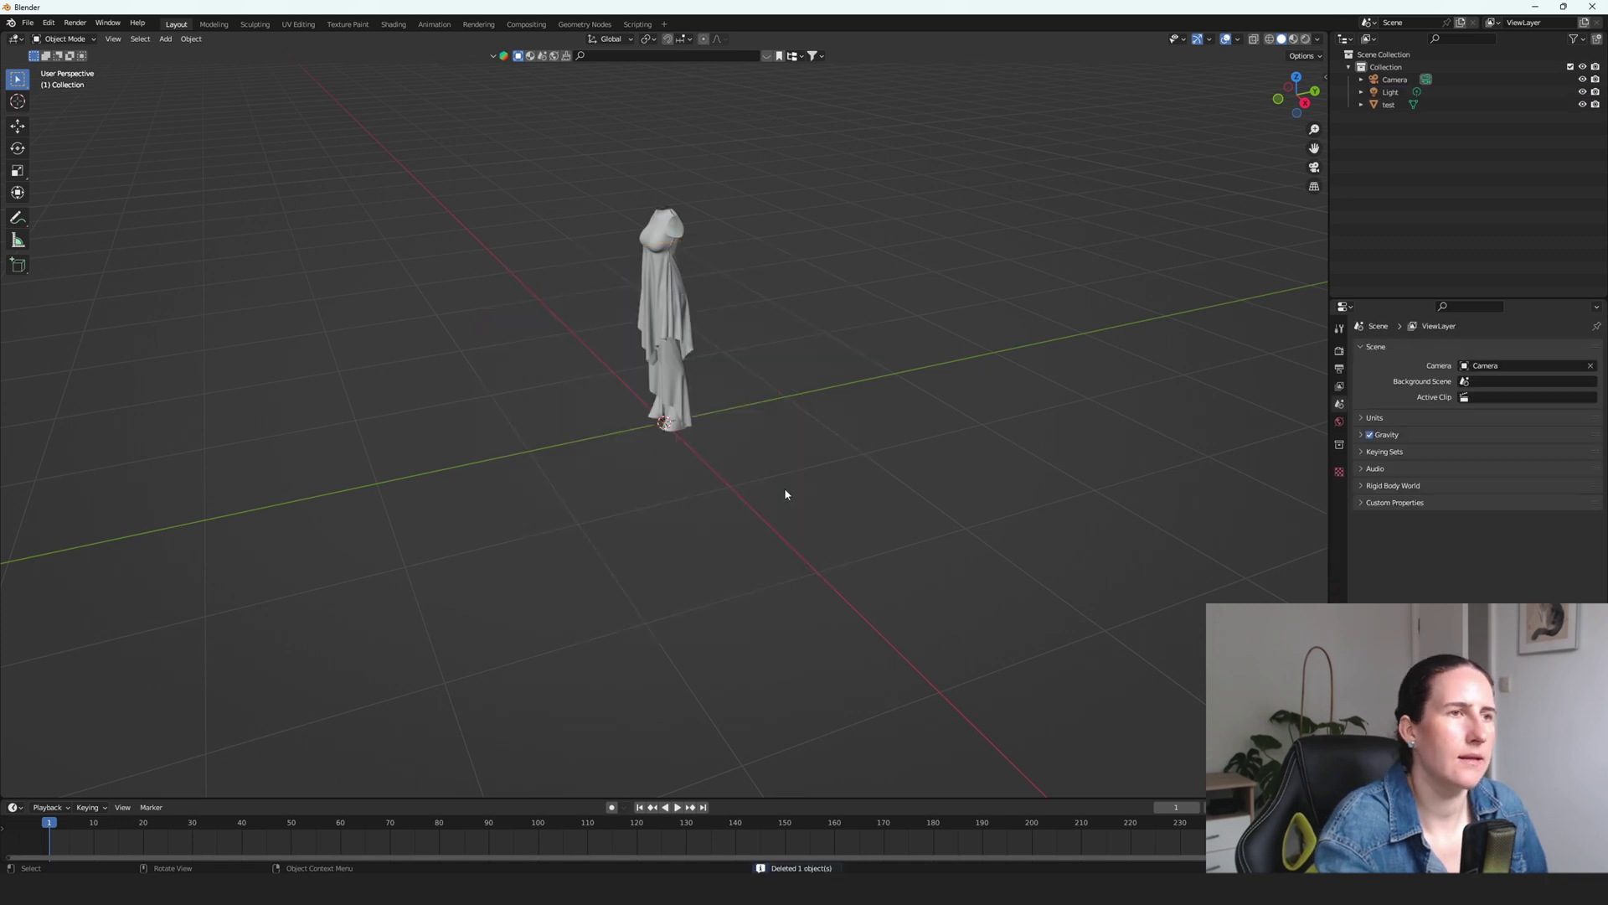
# - Frame the imported outfit and preview it in Rendered shading with navy and orange colours
pyautogui.rightClick(666, 456)
pyautogui.moveTo(762, 474); pyautogui.dragTo(733, 430, button='middle')
pyautogui.scroll(3, 732, 431)
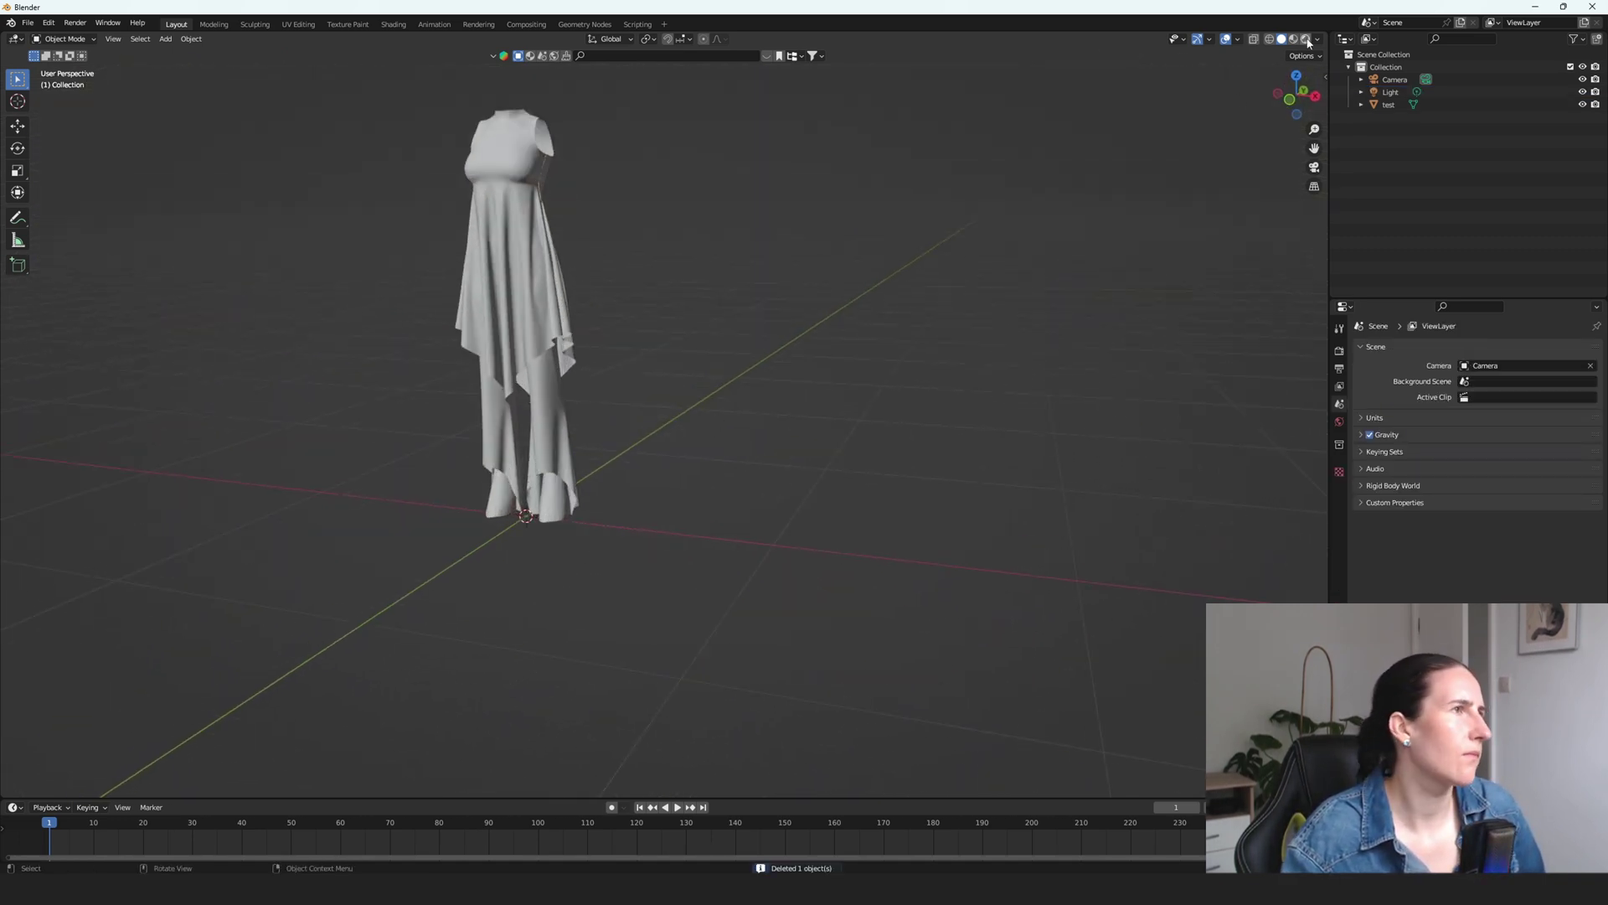
pyautogui.click(1306, 40)
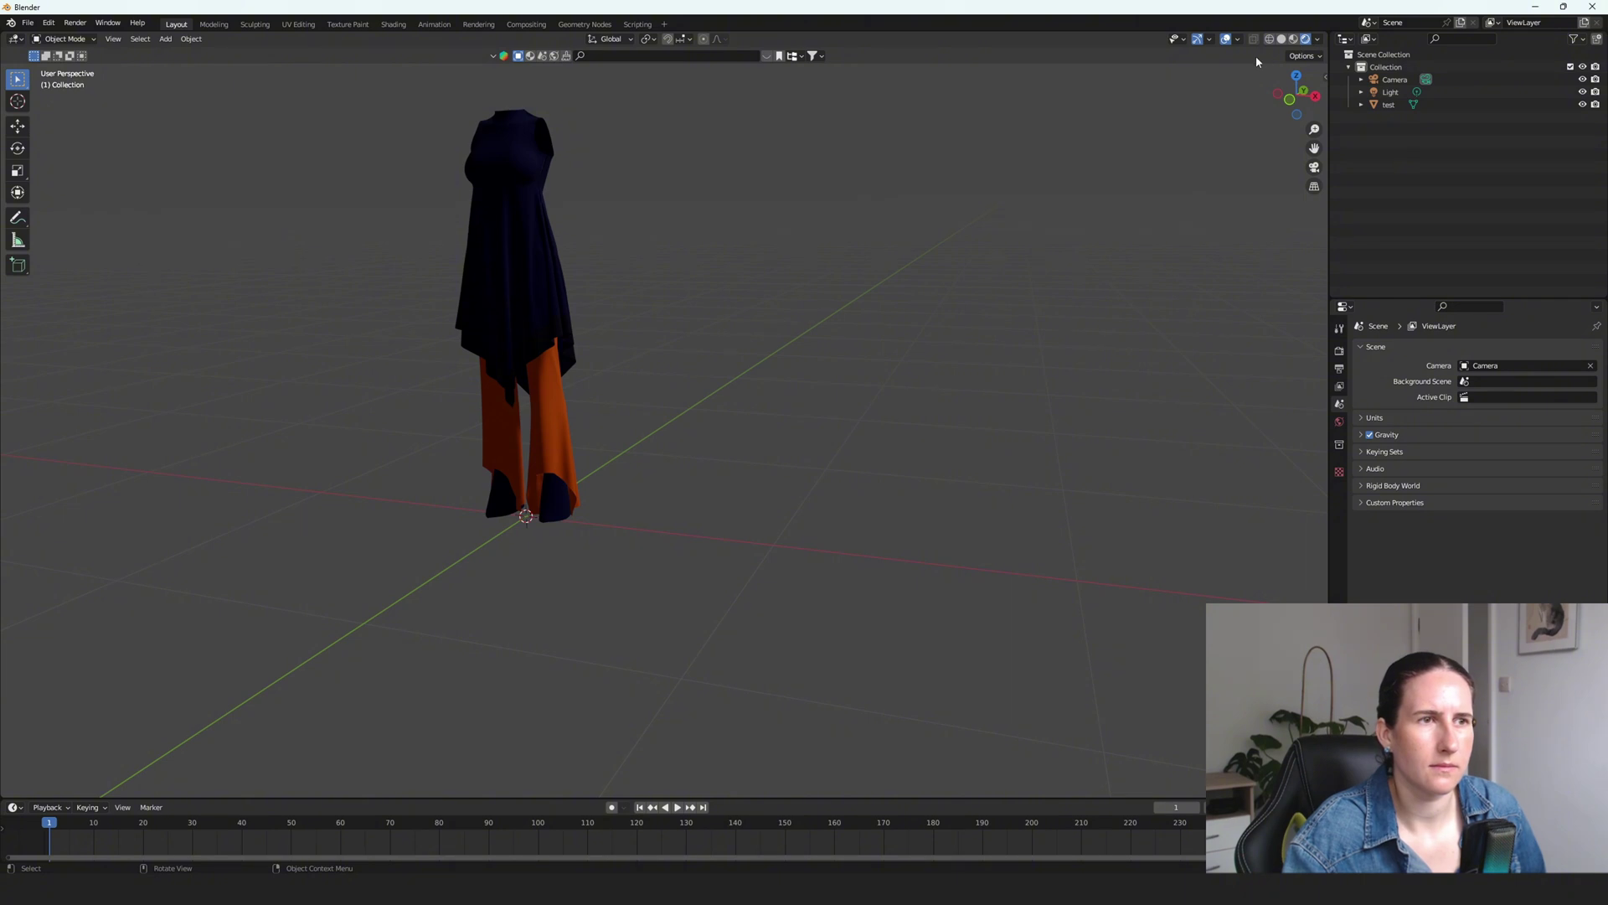
pyautogui.click(1318, 39)
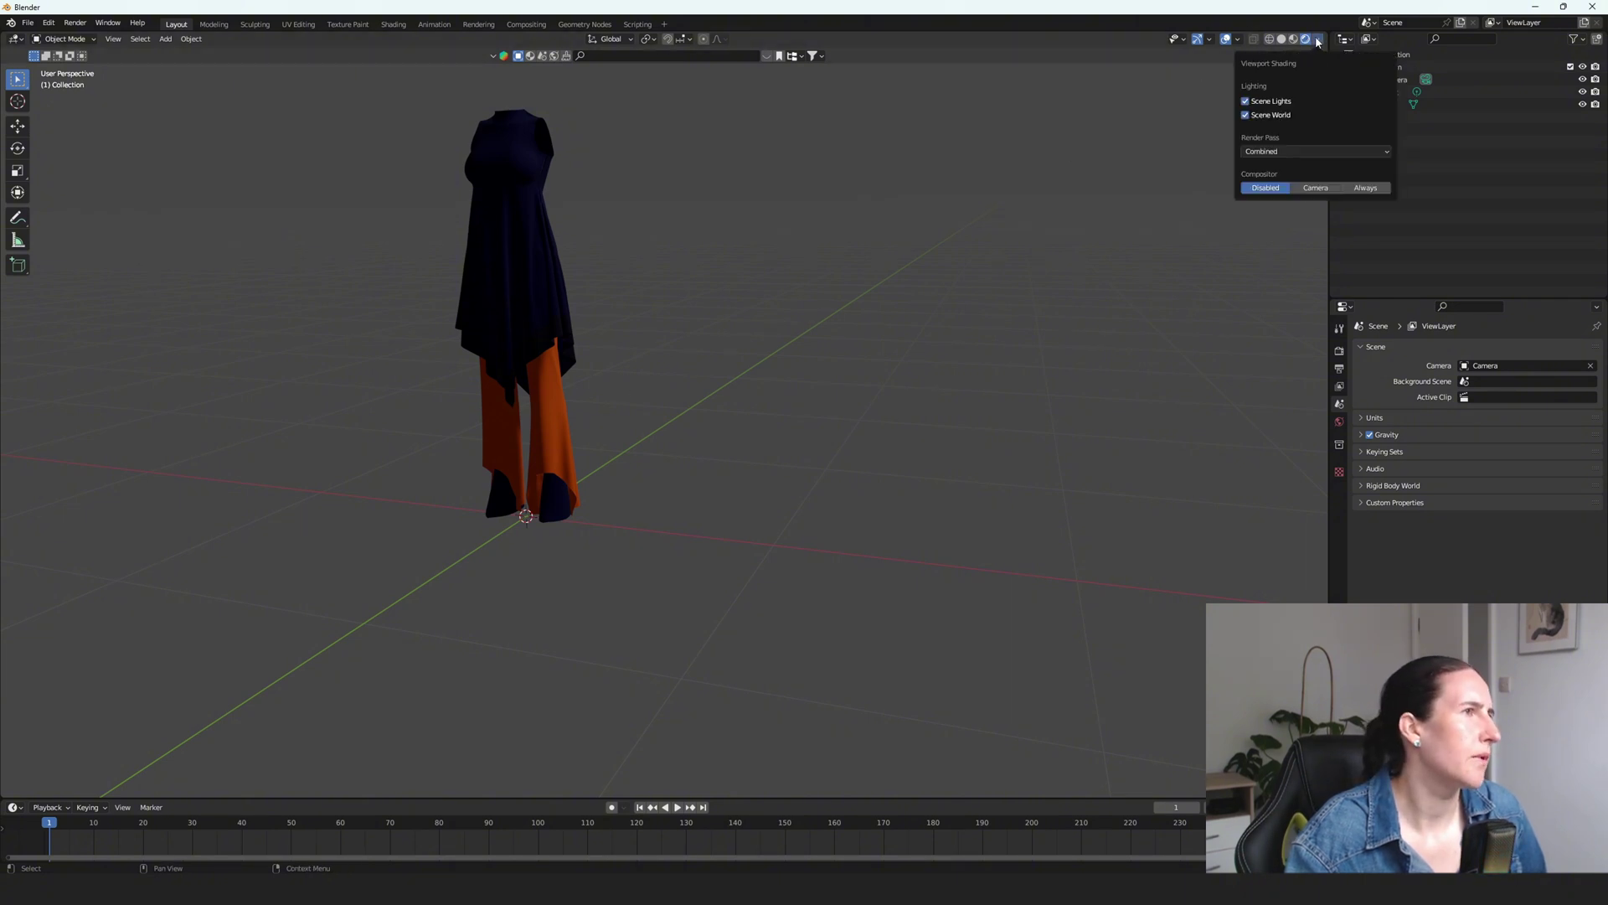
pyautogui.click(1246, 103)
pyautogui.click(1246, 103)
pyautogui.click(1246, 115)
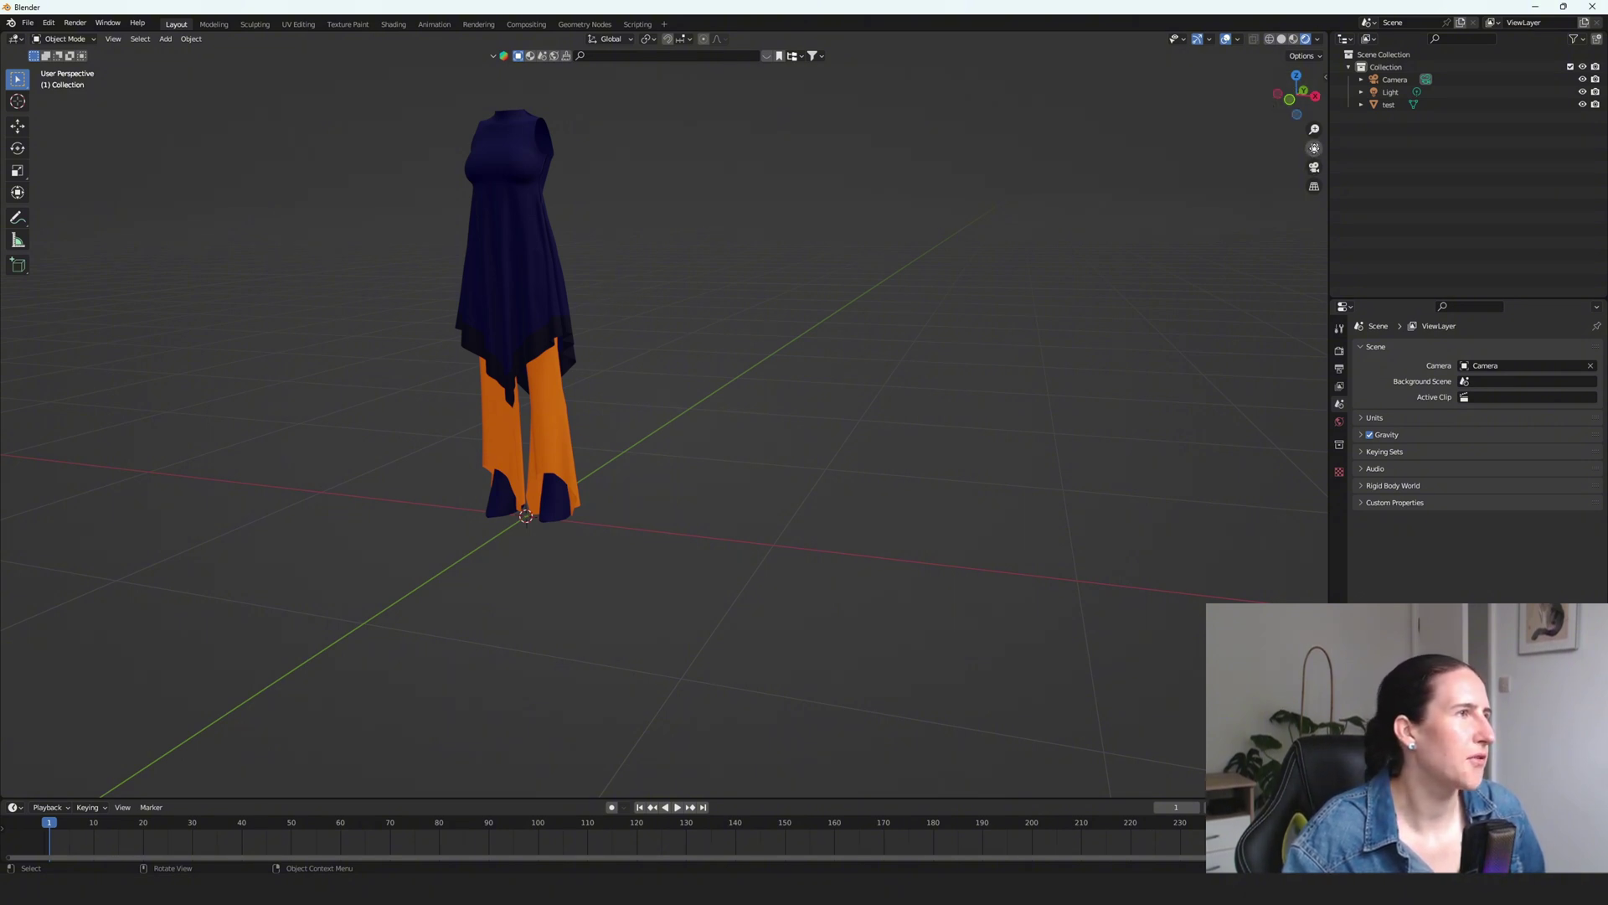
pyautogui.moveTo(1314, 148); pyautogui.dragTo(1470, 308)
pyautogui.scroll(1, 747, 549)
pyautogui.scroll(5, 744, 548)
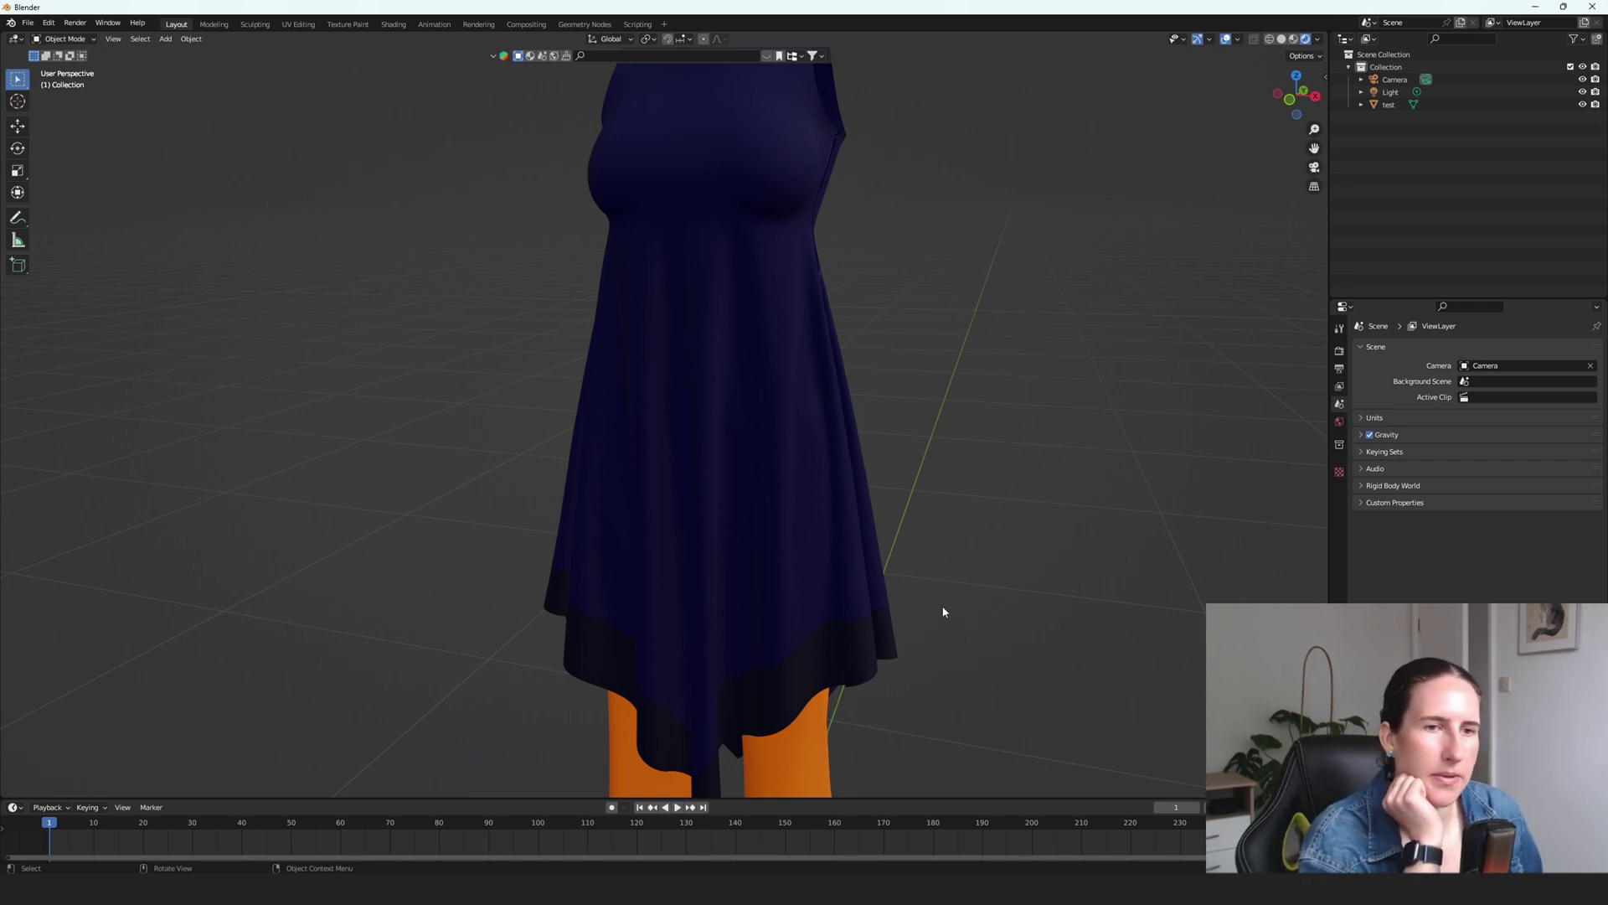
pyautogui.scroll(-4, 865, 594)
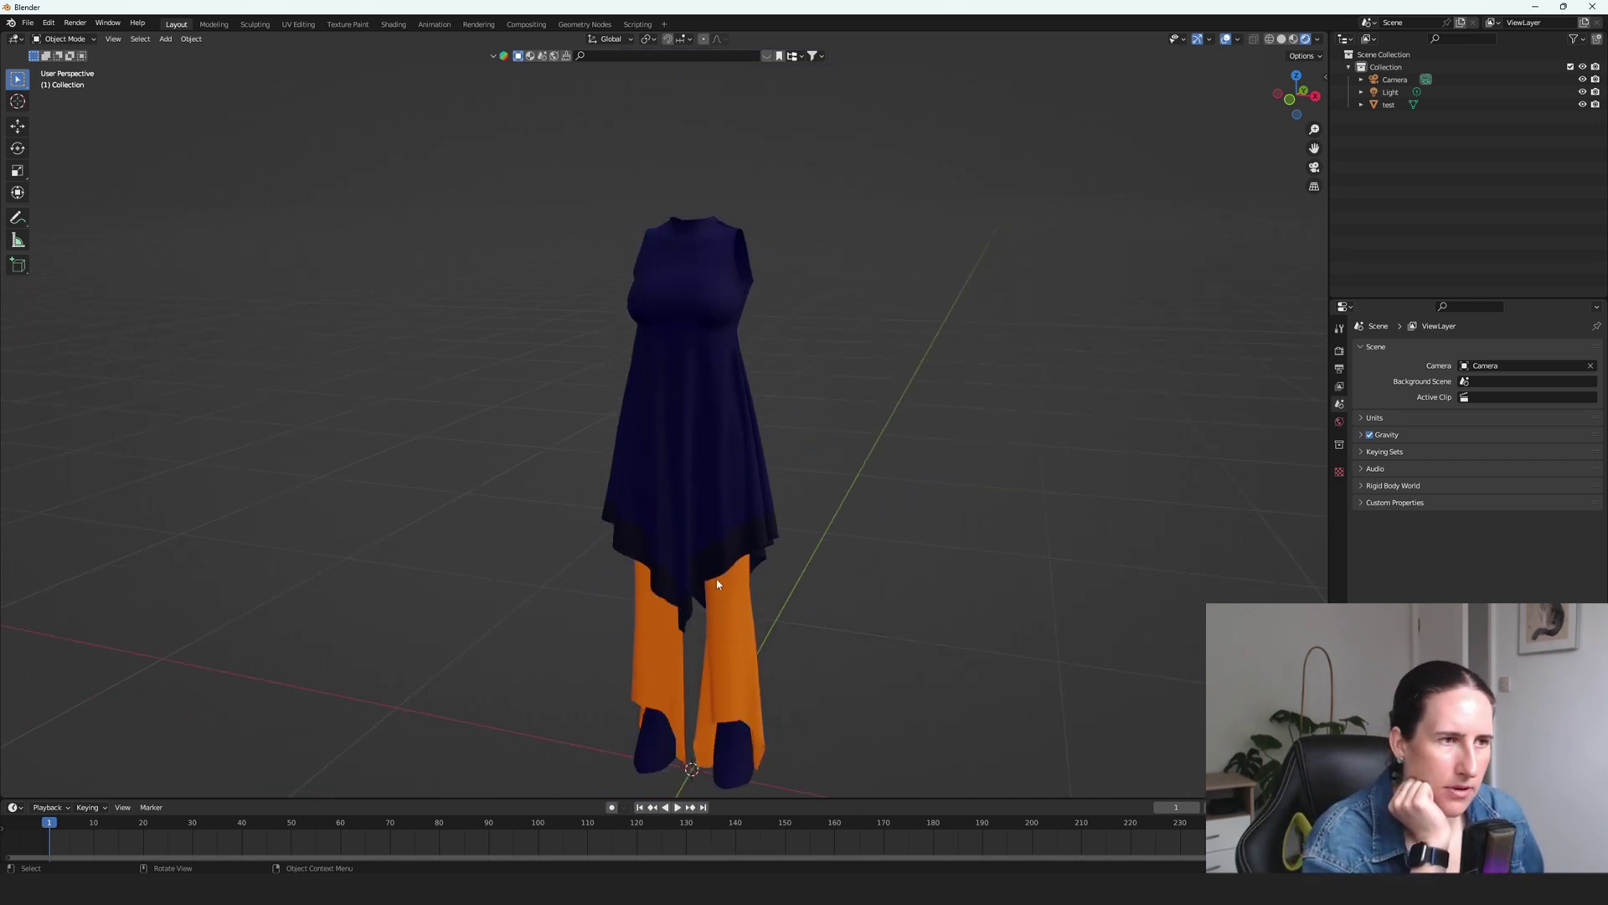
pyautogui.scroll(4, 717, 584)
# - Select the dress object and expand 'test' and its mesh in the Outliner
pyautogui.click(849, 667)
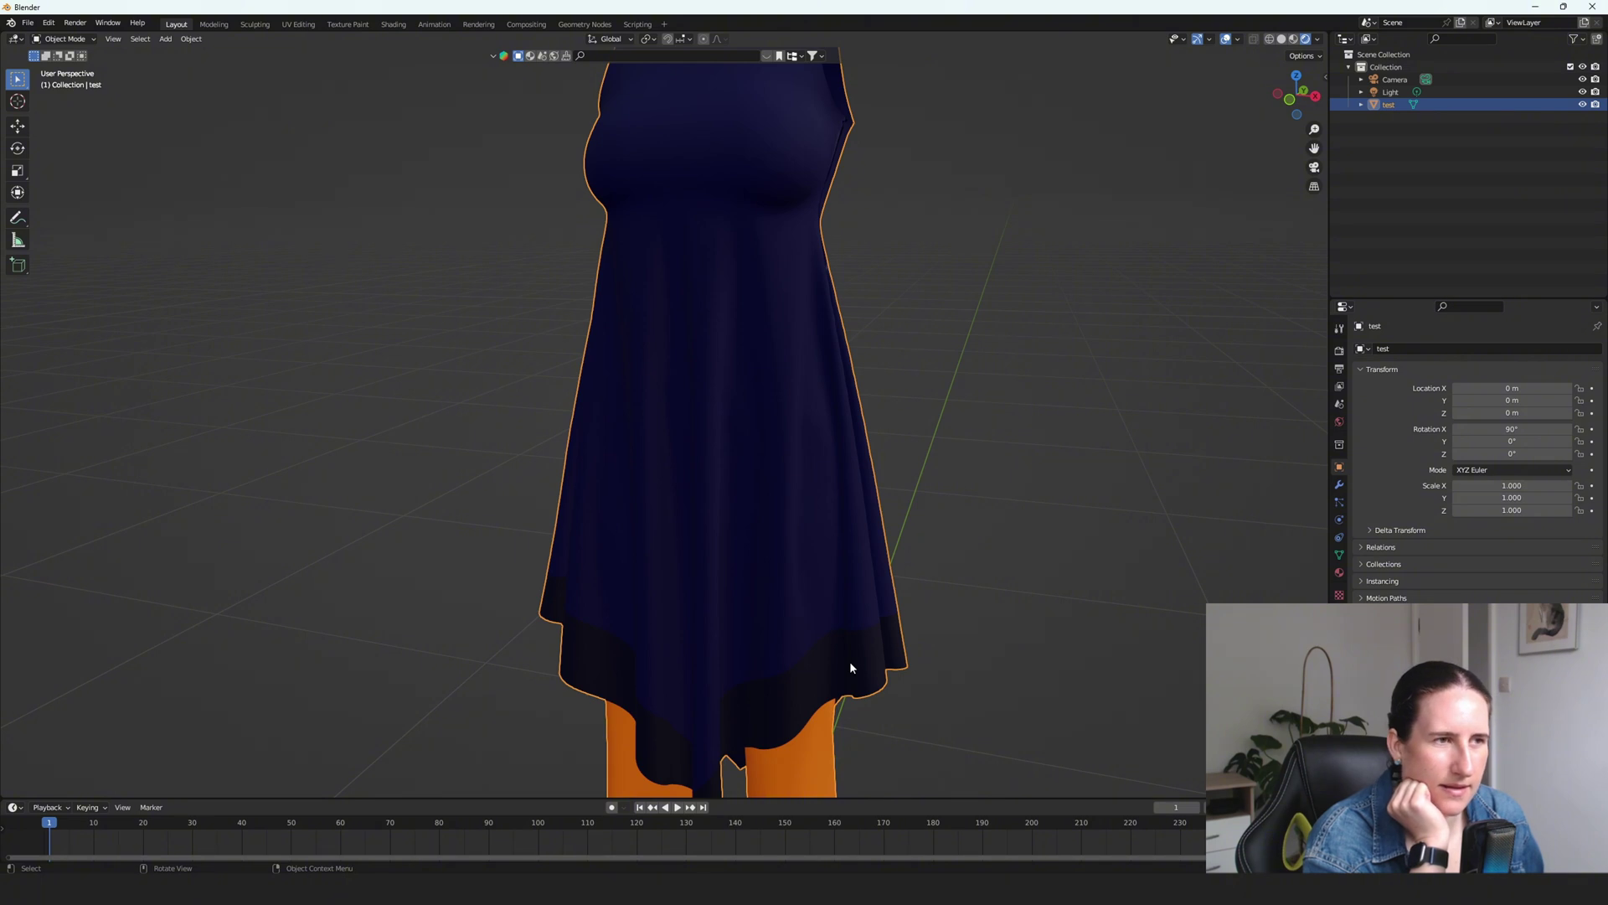
pyautogui.click(1361, 105)
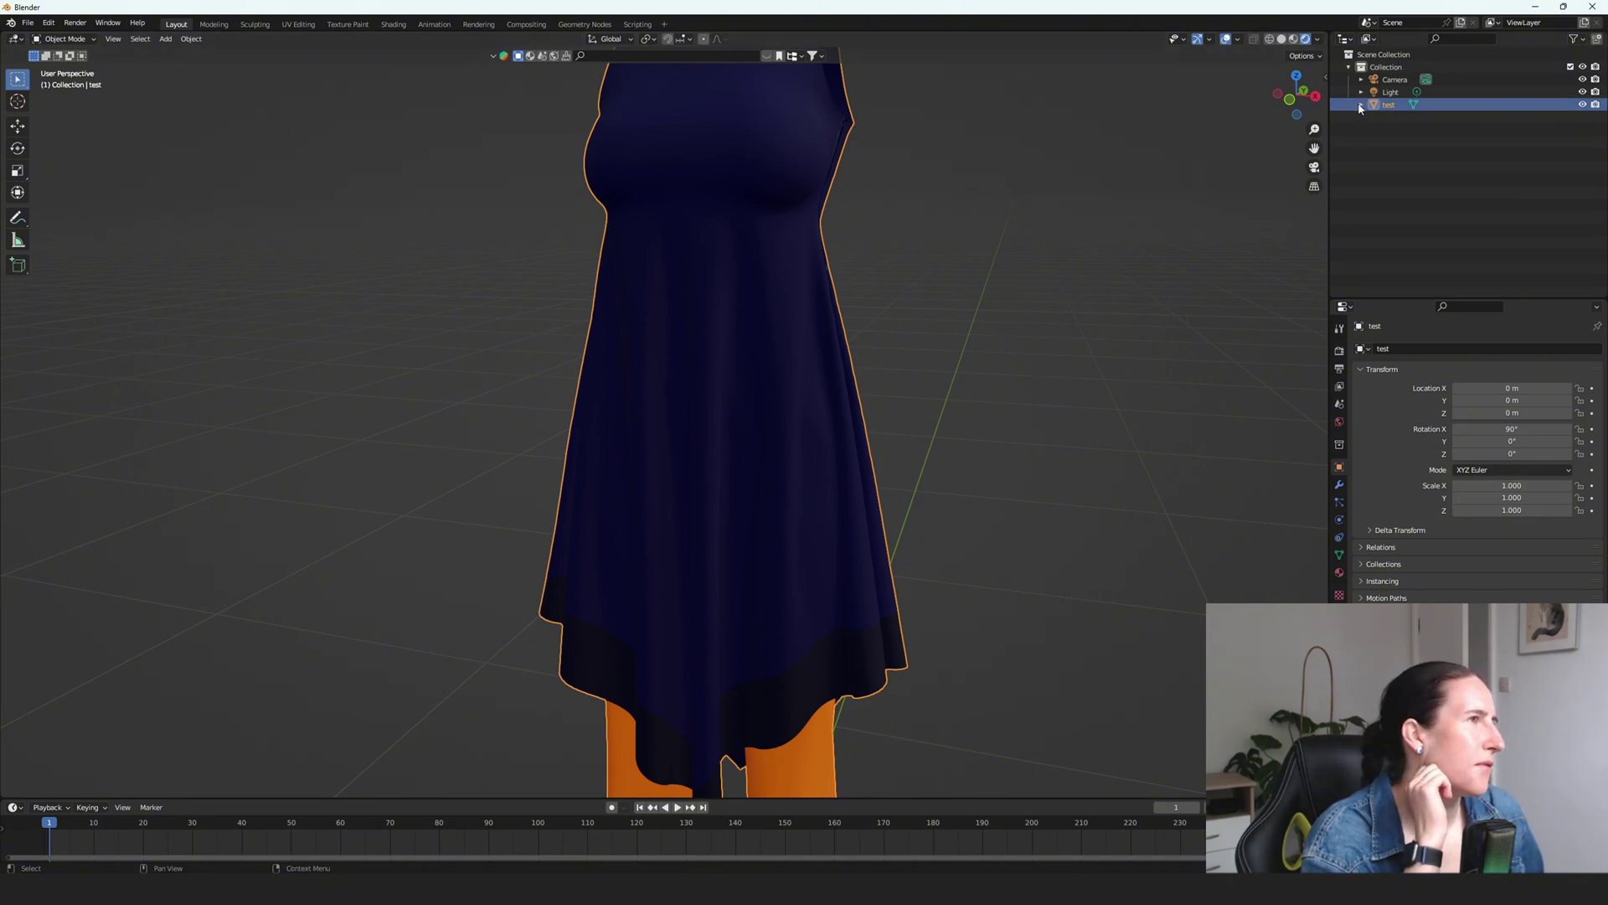
pyautogui.click(1374, 118)
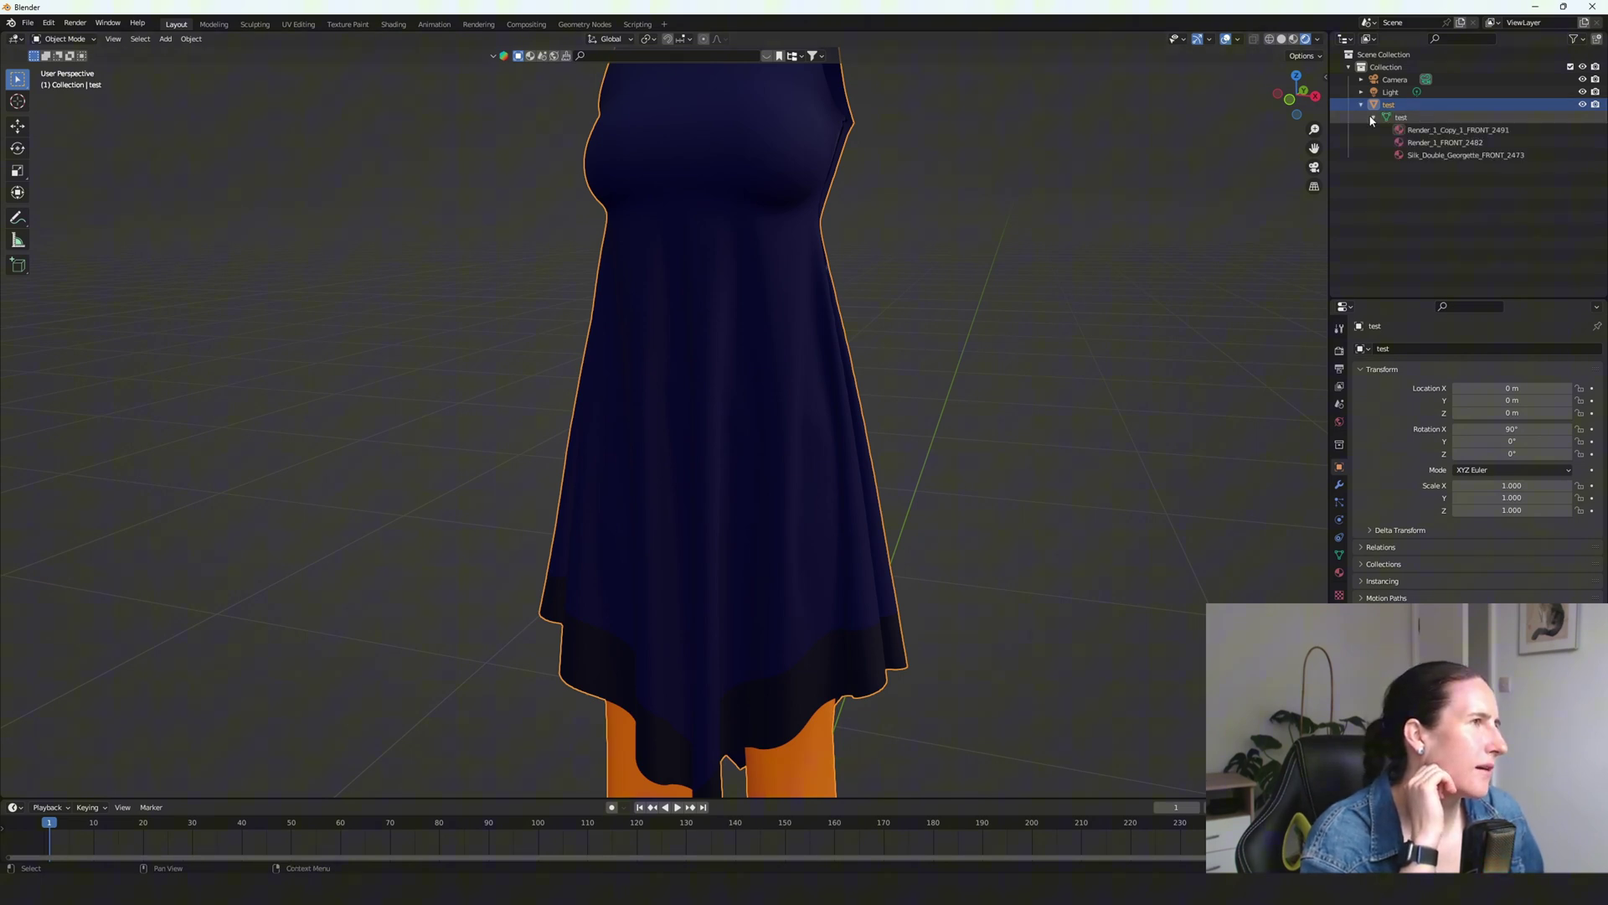
# - Step through the Render_1_FRONT_2482 and Render_1_Copy_1_FRONT_2491 materials listed under the mesh
pyautogui.click(1454, 142)
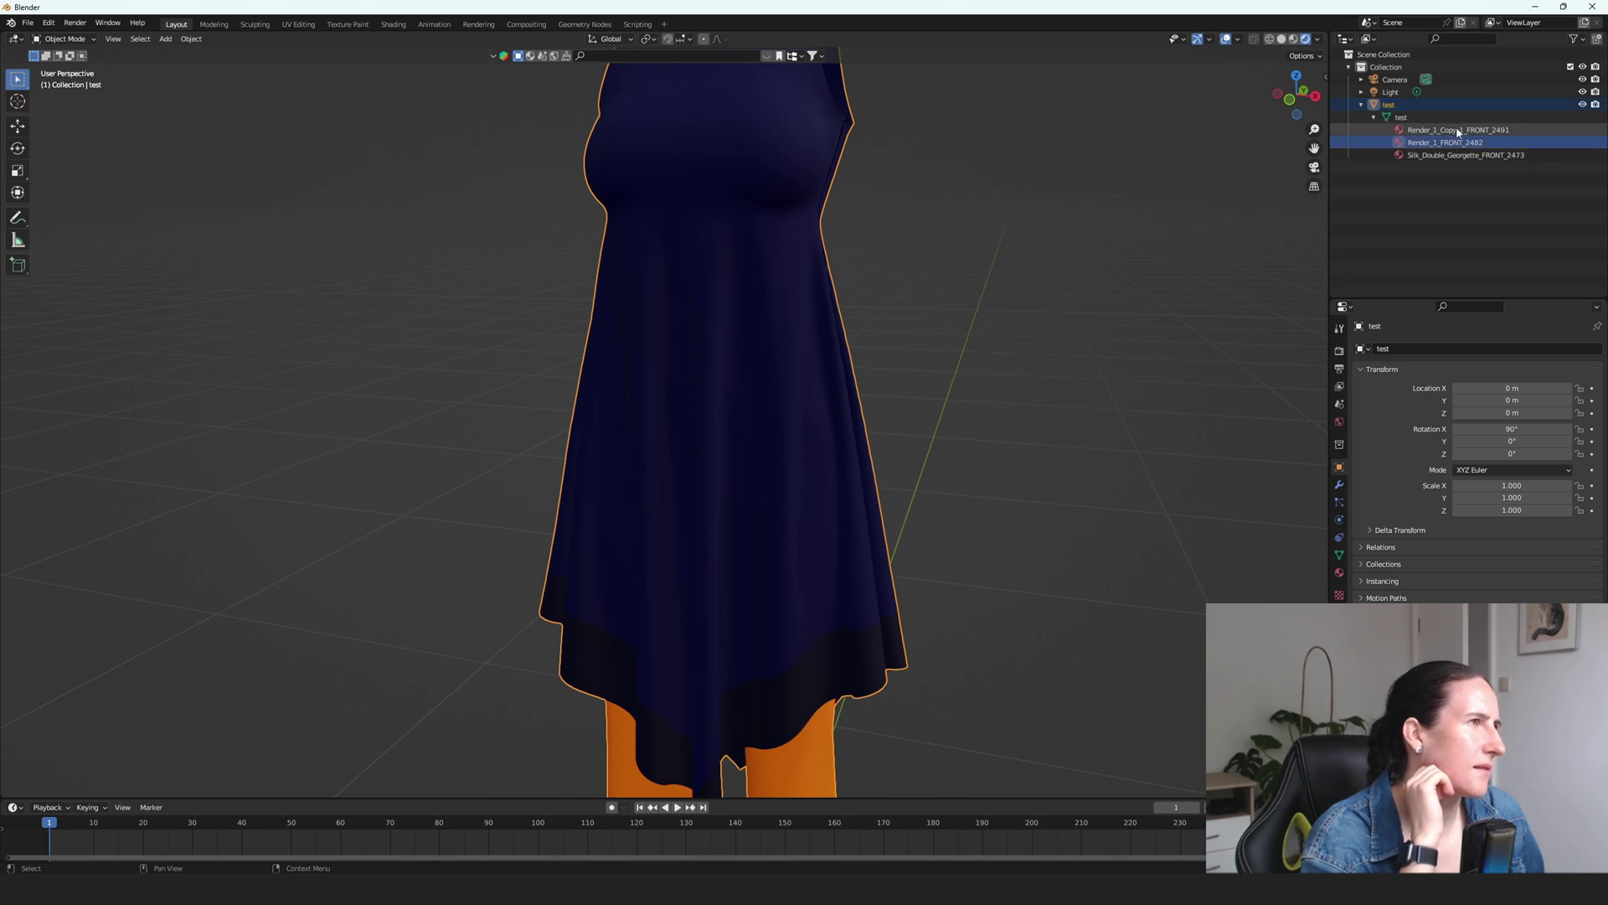
pyautogui.click(1458, 131)
pyautogui.press('Down')
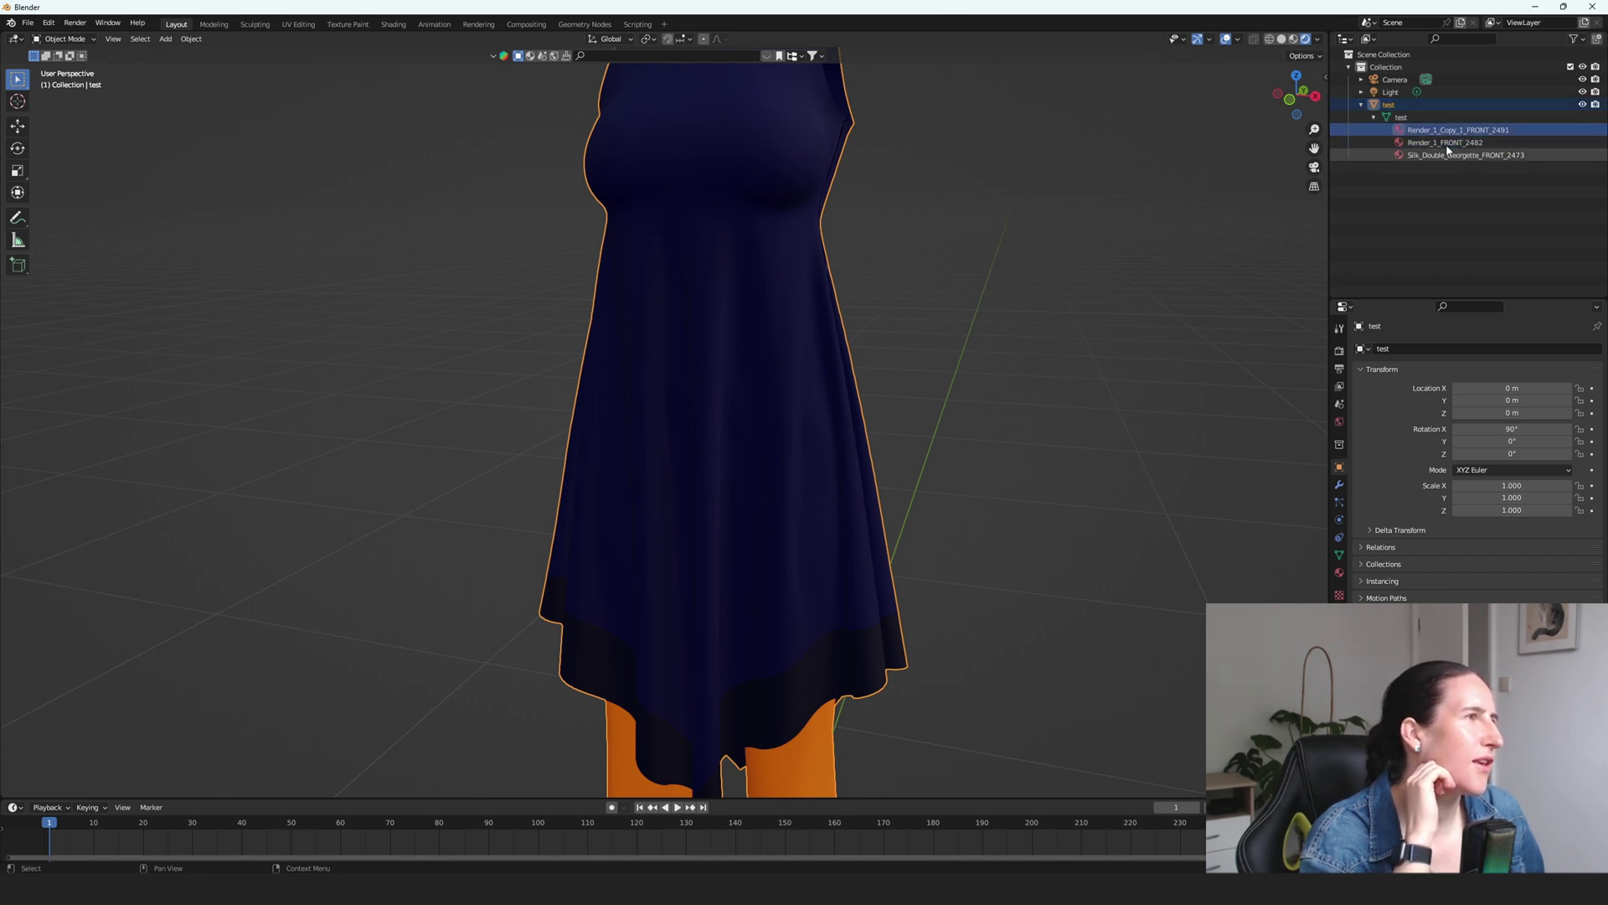
pyautogui.press('Up')
pyautogui.press('Up')
pyautogui.press('Down')
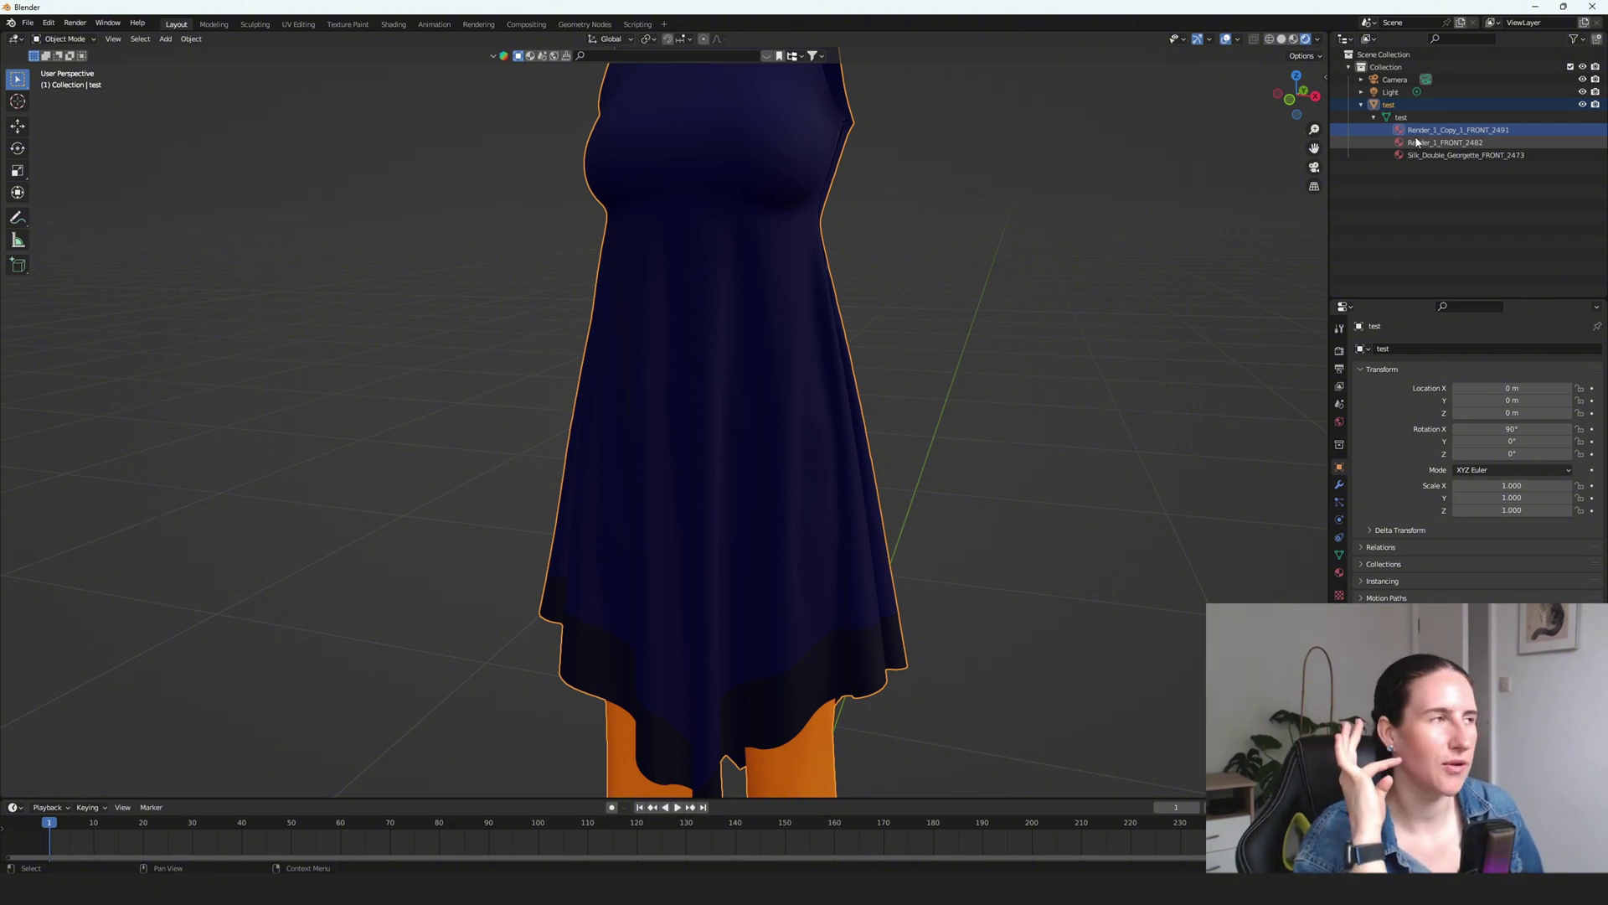
pyautogui.press('Down')
pyautogui.press('Up')
pyautogui.press('Down')
pyautogui.press('Up')
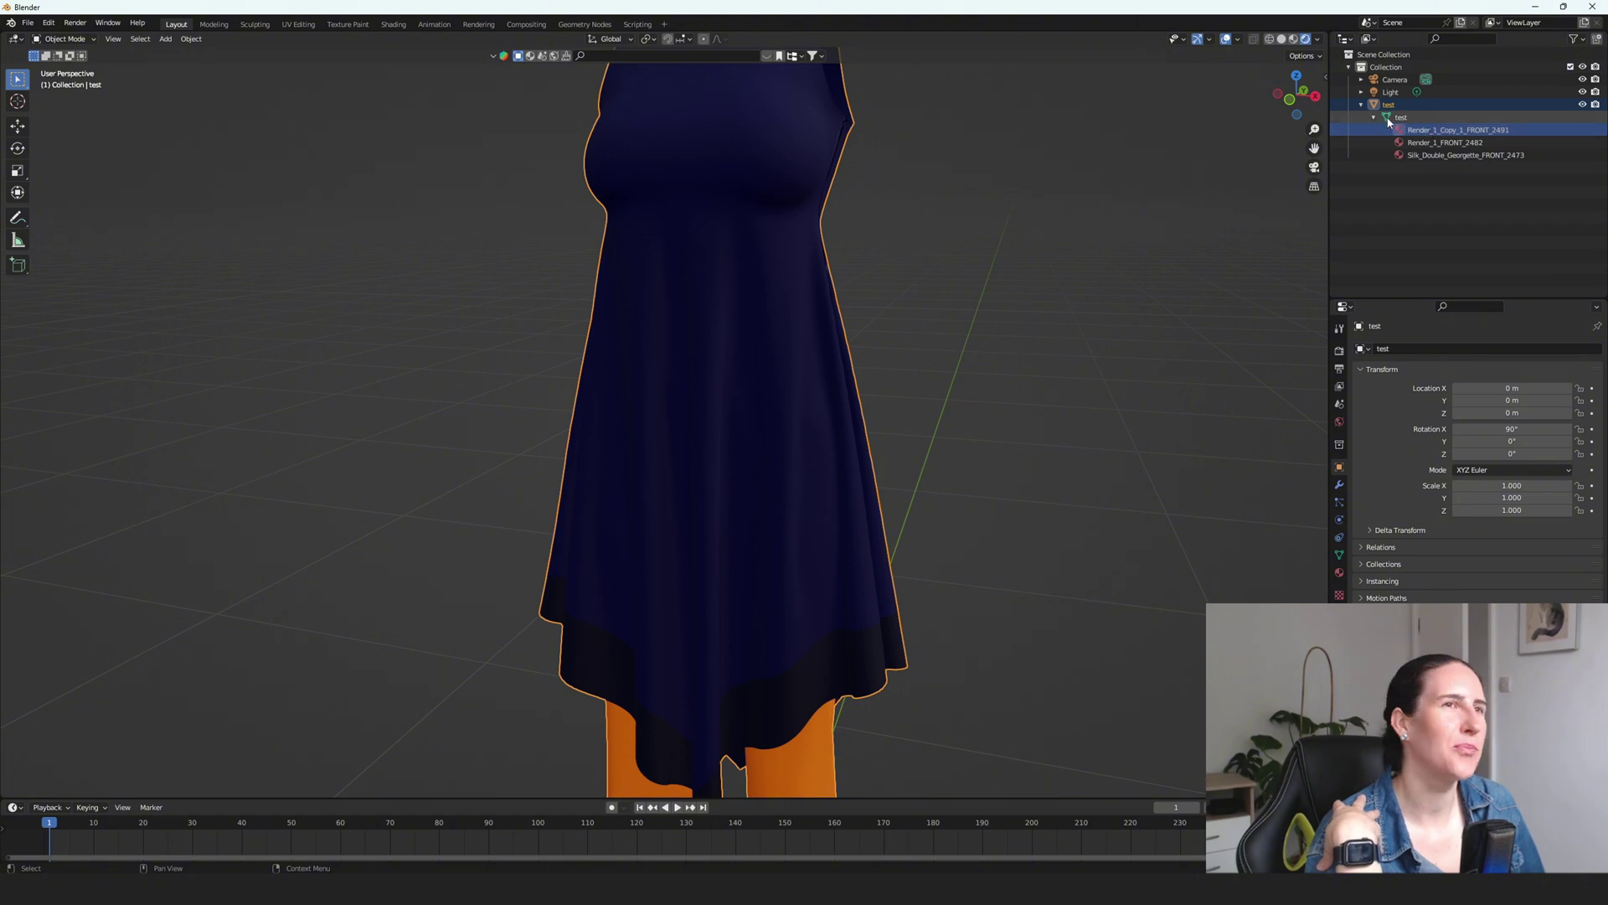
# - Open the Shading workspace and bring the dress into view
pyautogui.click(393, 24)
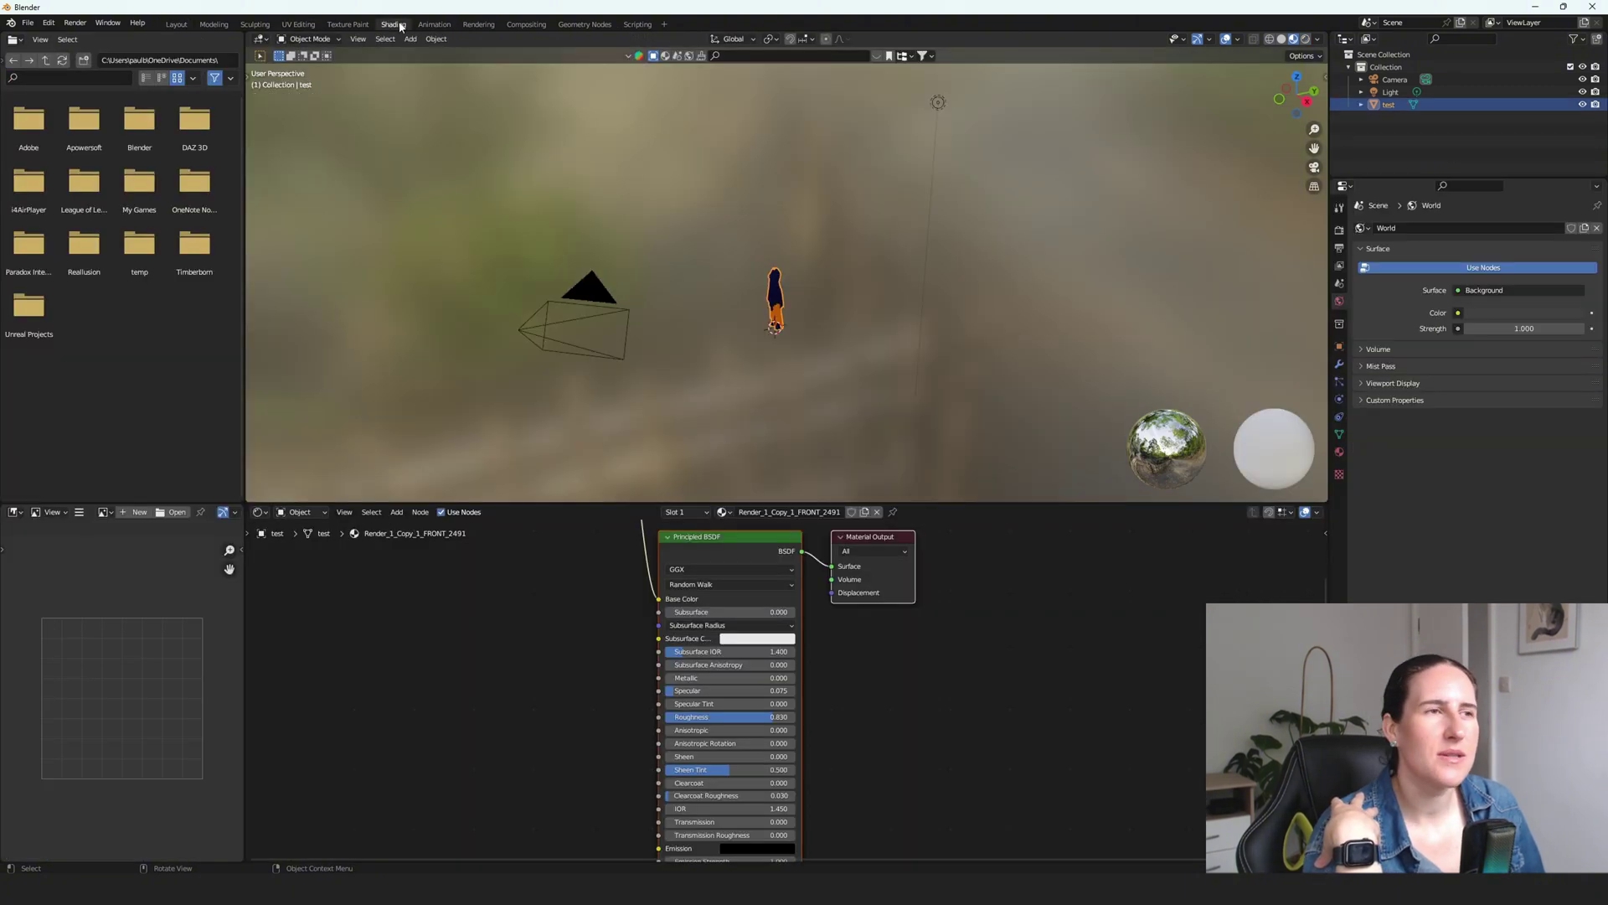
pyautogui.scroll(4, 735, 318)
pyautogui.rightClick(761, 397)
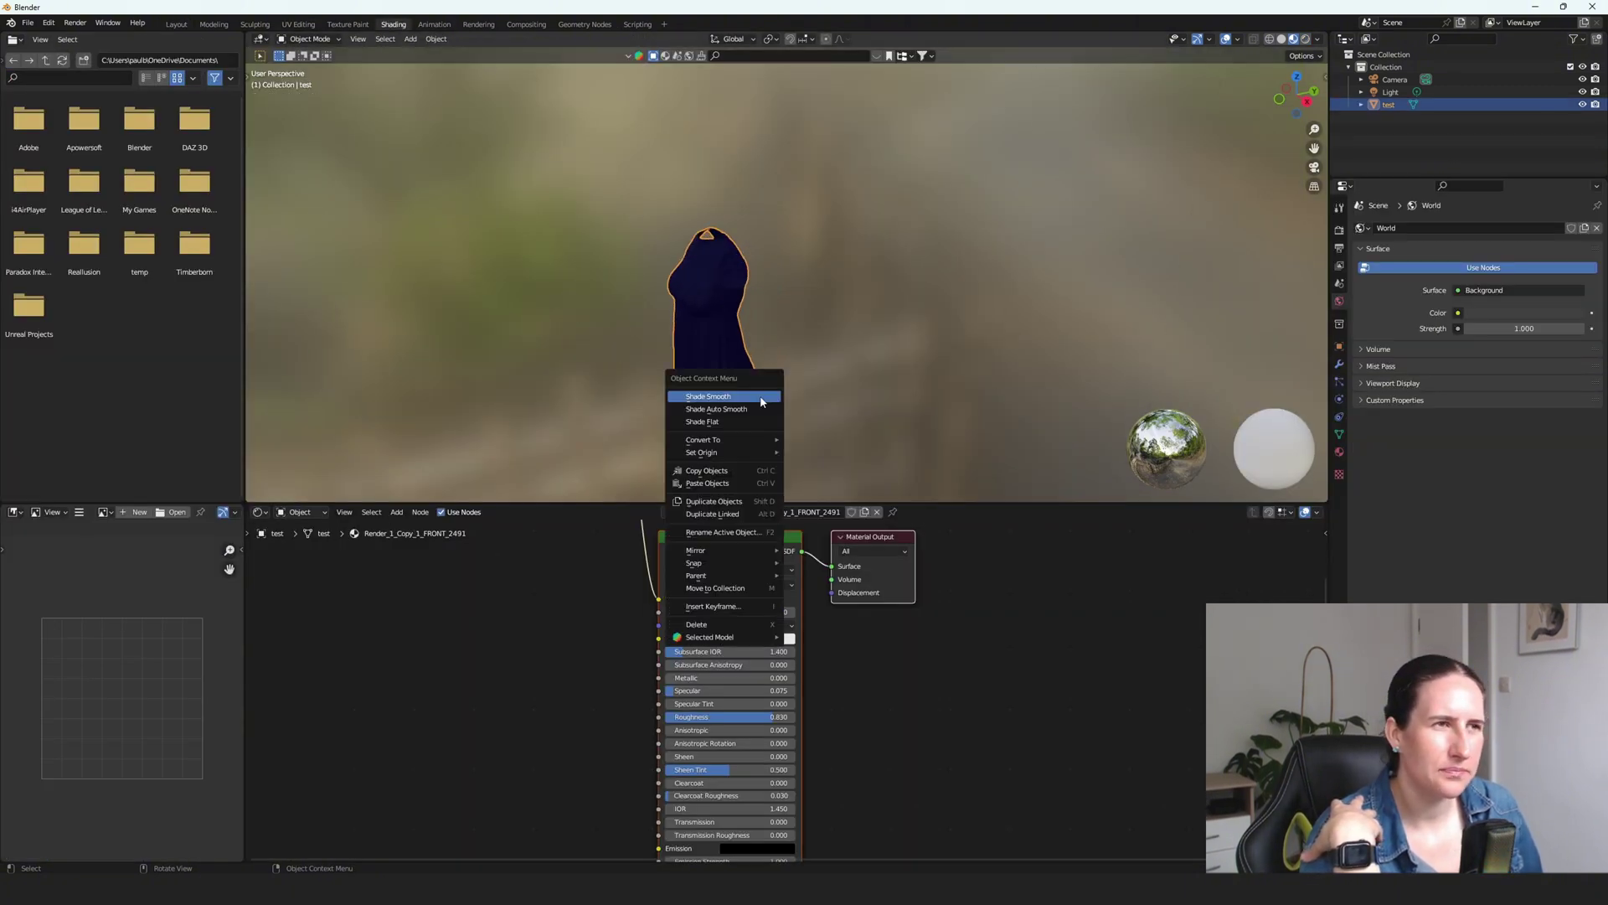
pyautogui.moveTo(833, 415); pyautogui.dragTo(888, 412, button='middle')
pyautogui.moveTo(1314, 148); pyautogui.dragTo(1301, 4)
pyautogui.scroll(3, 822, 496)
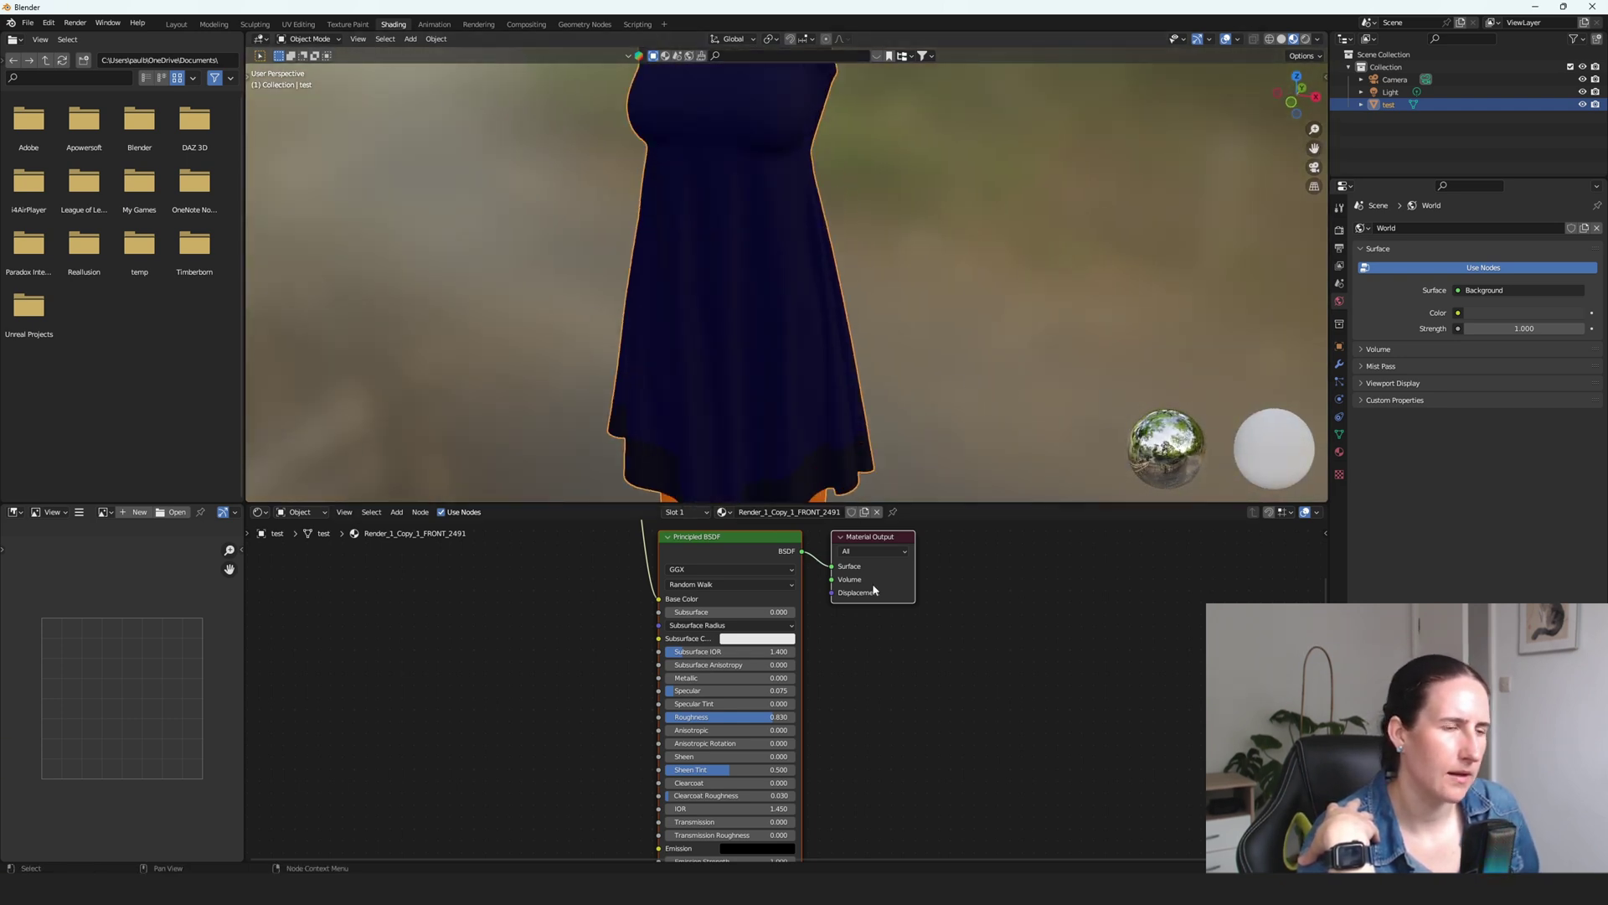
# - Relink the test_diffuse_1001.png Color output to the Principled BSDF Base Color
pyautogui.click(867, 673)
pyautogui.moveTo(867, 673); pyautogui.dragTo(994, 791, button='middle')
pyautogui.moveTo(741, 613); pyautogui.dragTo(779, 722, button='middle')
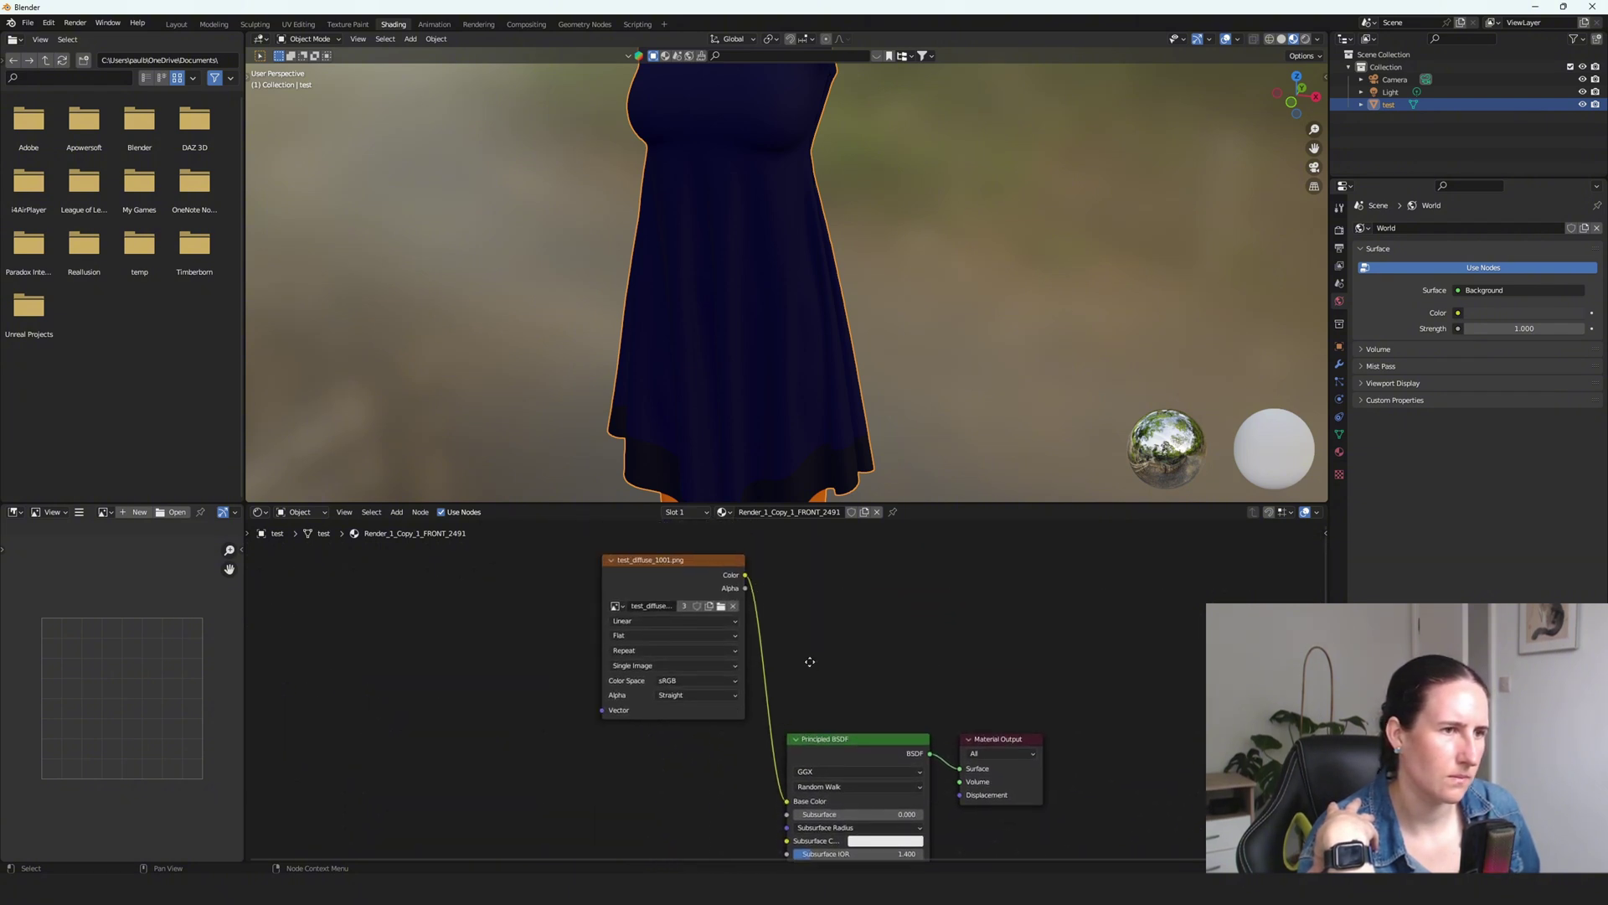
pyautogui.moveTo(810, 662); pyautogui.dragTo(760, 543, button='middle')
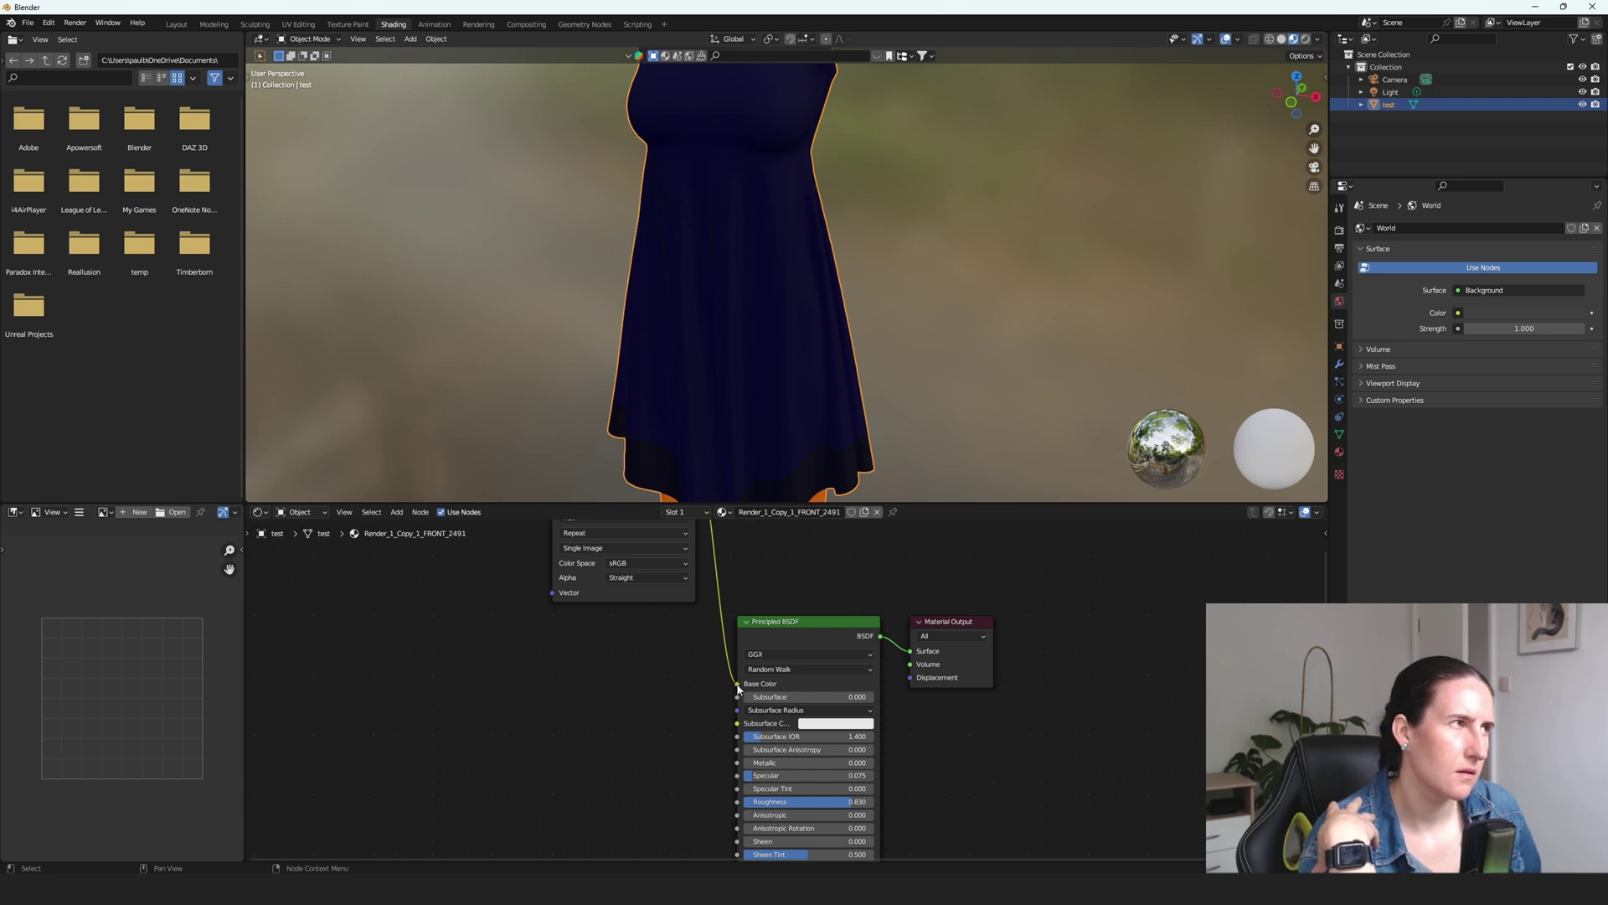
pyautogui.moveTo(737, 683); pyautogui.dragTo(730, 721)
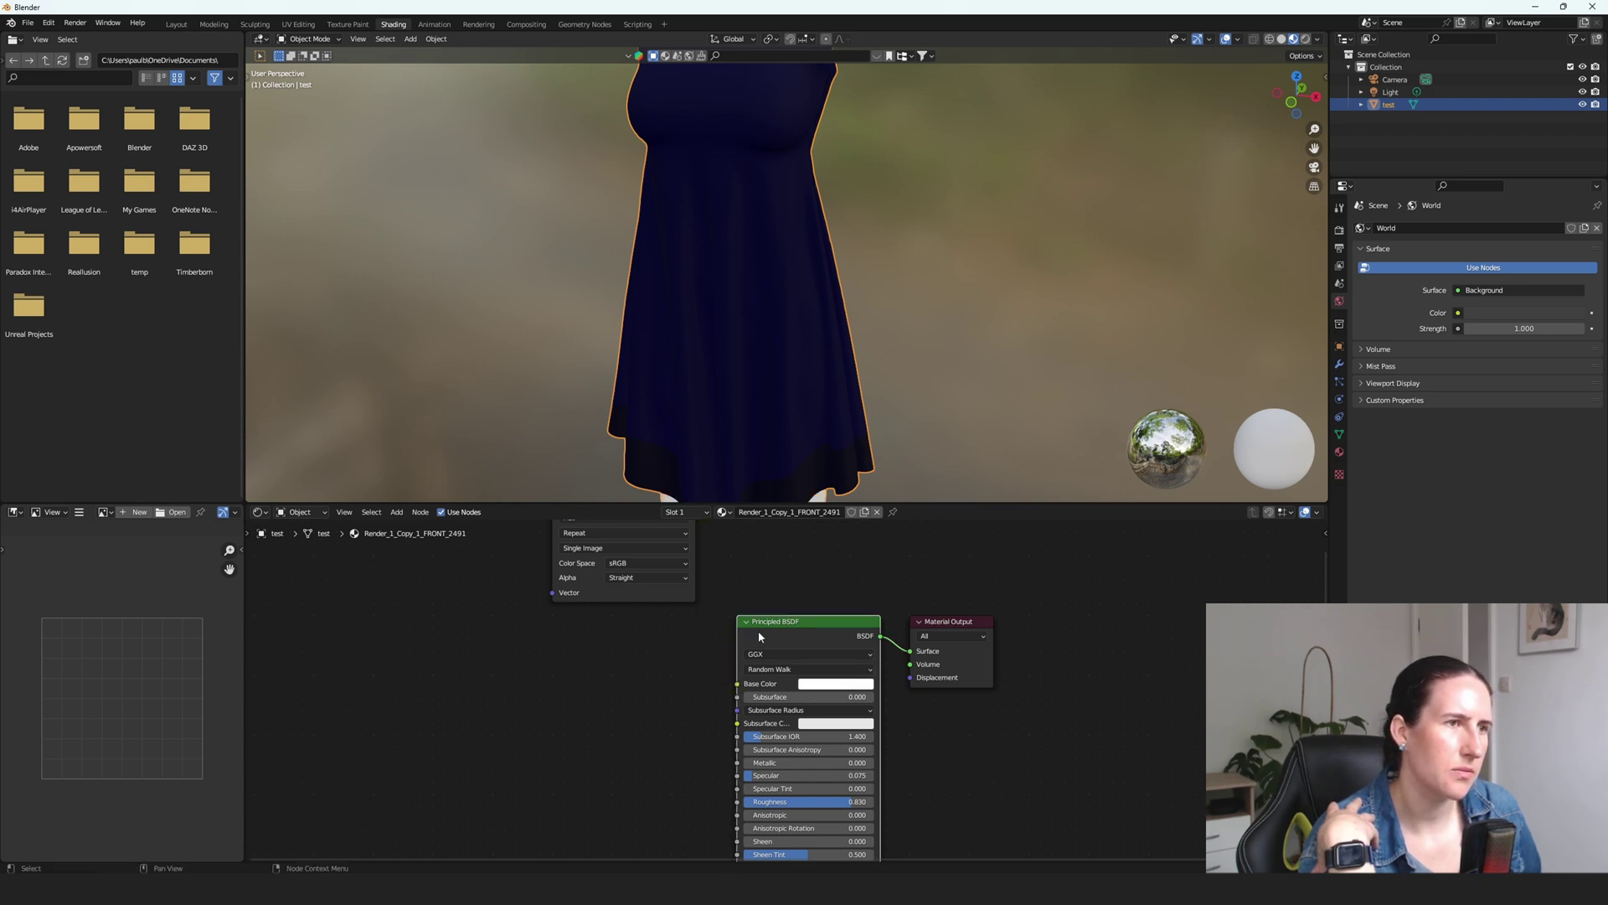
pyautogui.moveTo(735, 580); pyautogui.dragTo(712, 700, button='middle')
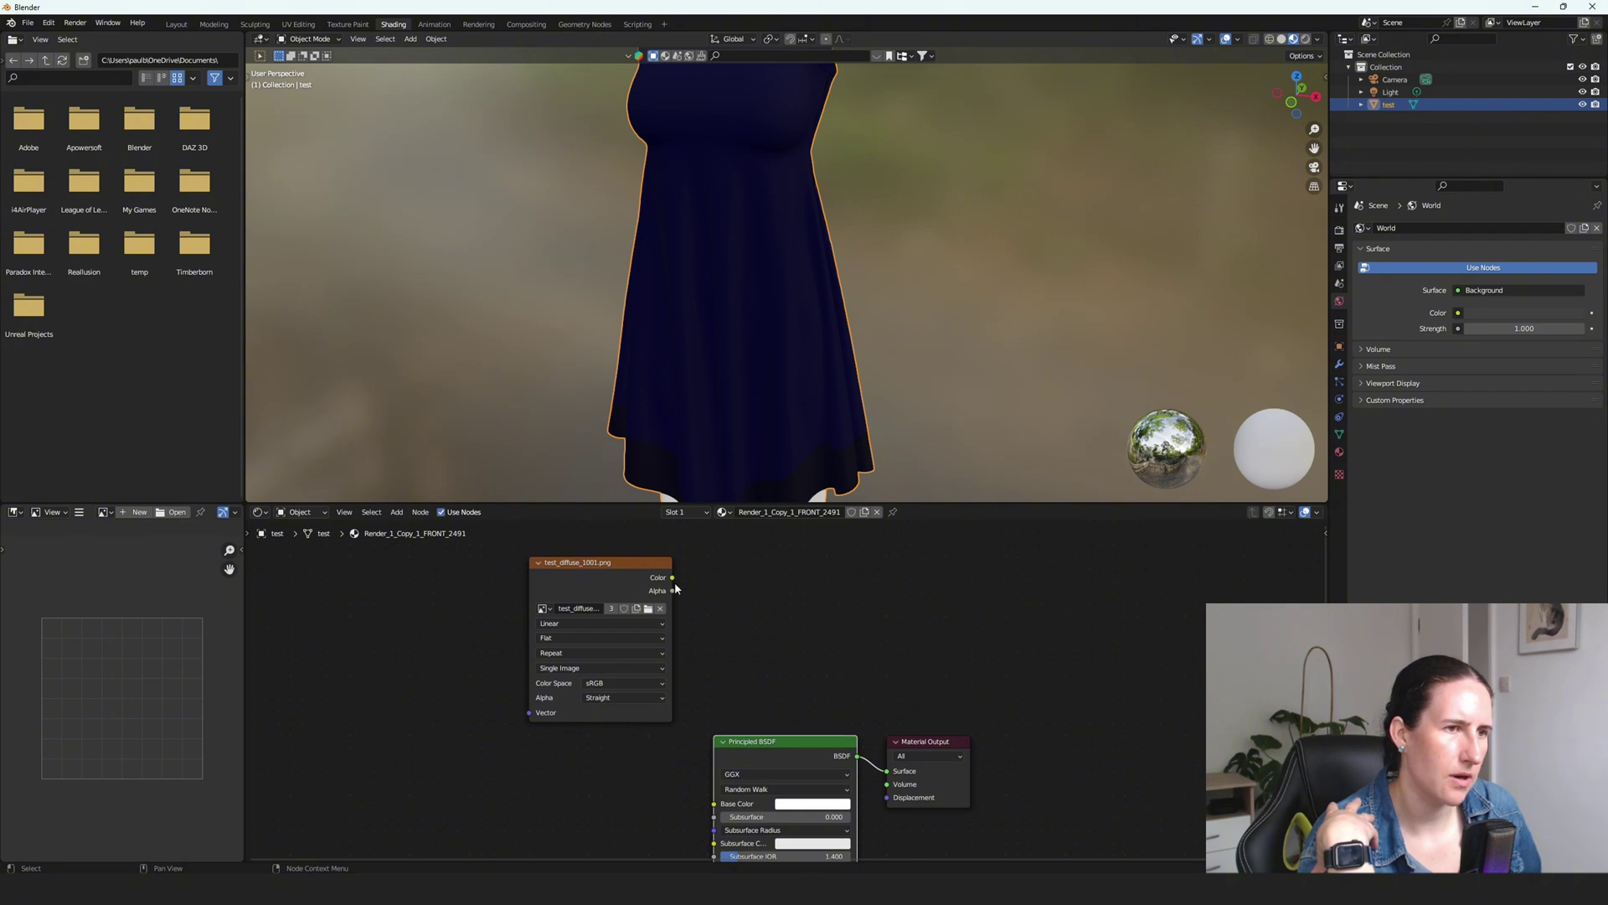
pyautogui.moveTo(672, 578); pyautogui.dragTo(714, 804)
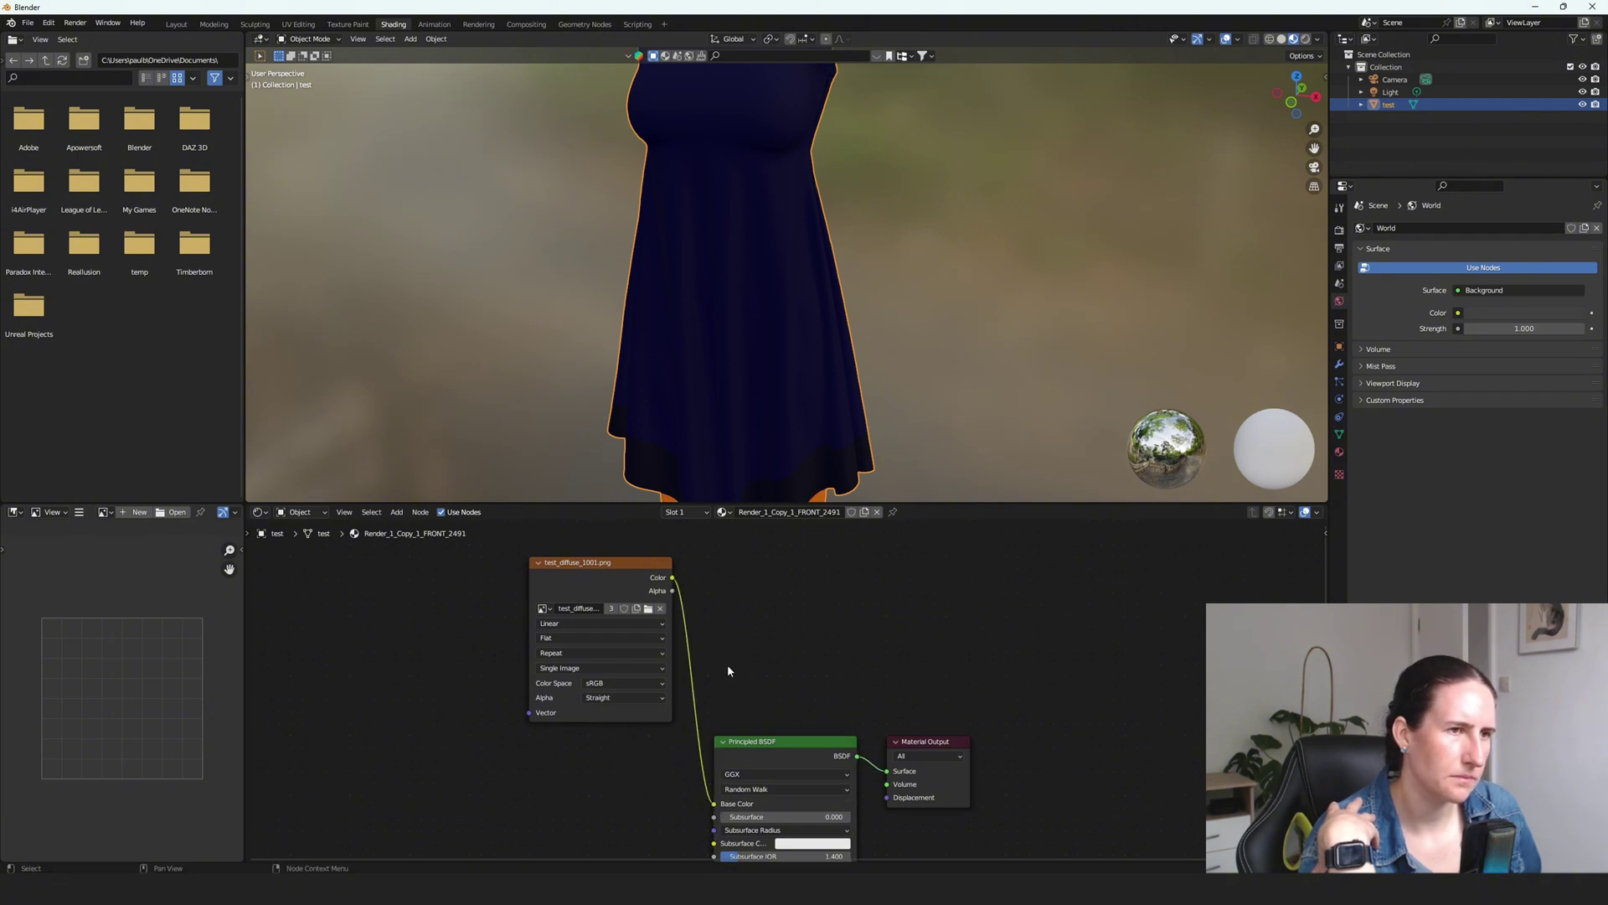
# - On Render_1_FRONT_2482, unlink Base Color and feed it the texture's Alpha instead
pyautogui.click(702, 519)
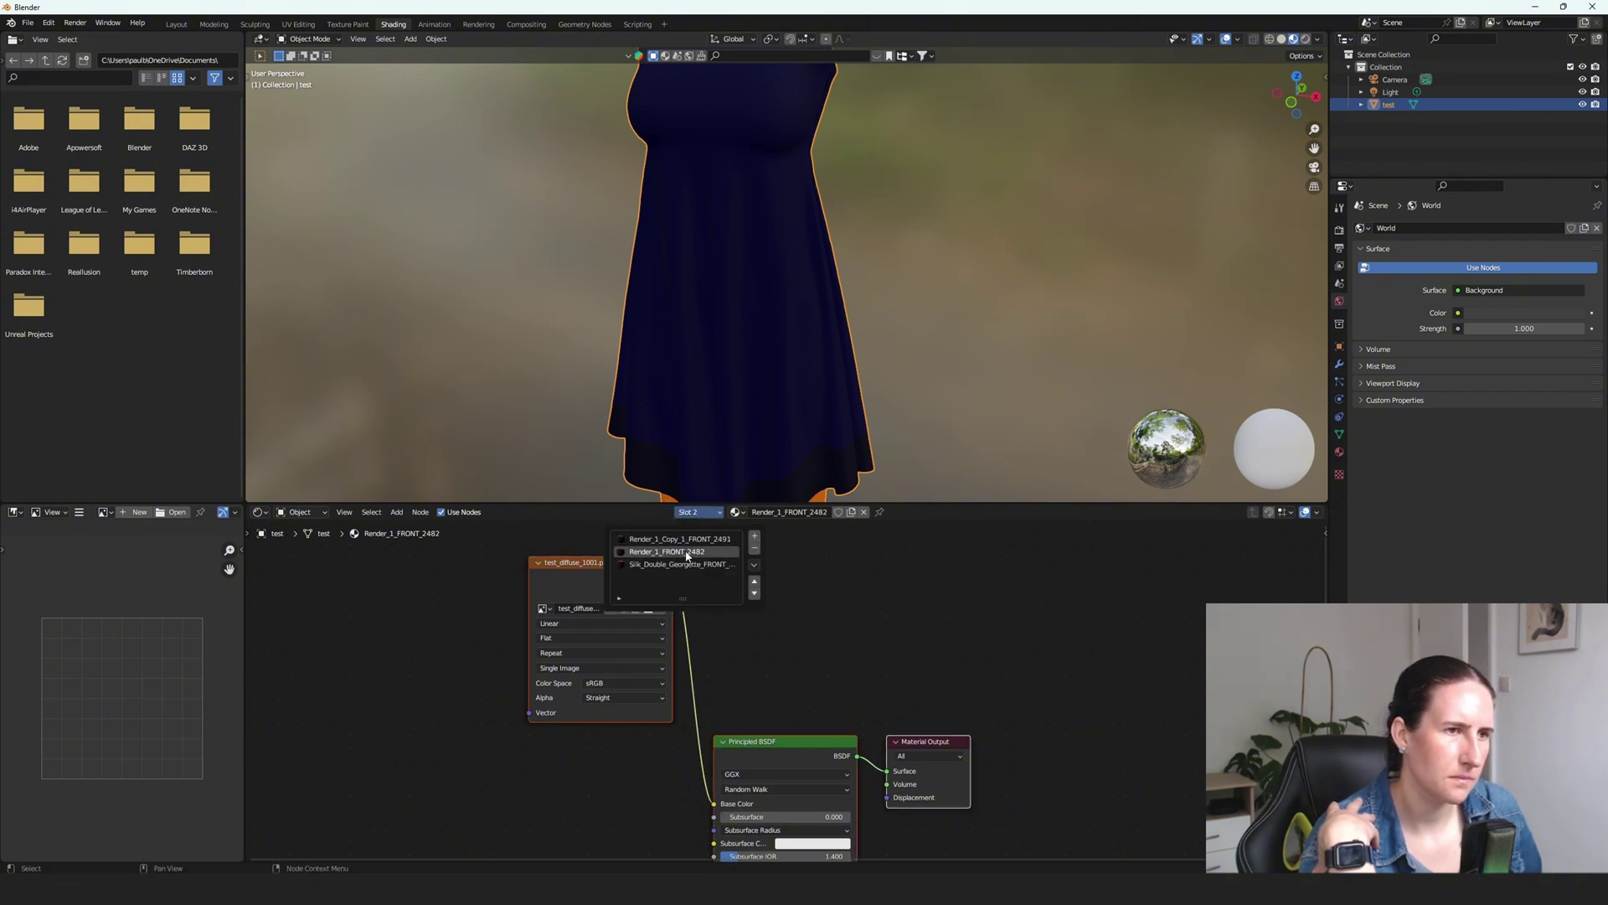
pyautogui.click(689, 555)
pyautogui.moveTo(760, 660); pyautogui.dragTo(821, 571, button='middle')
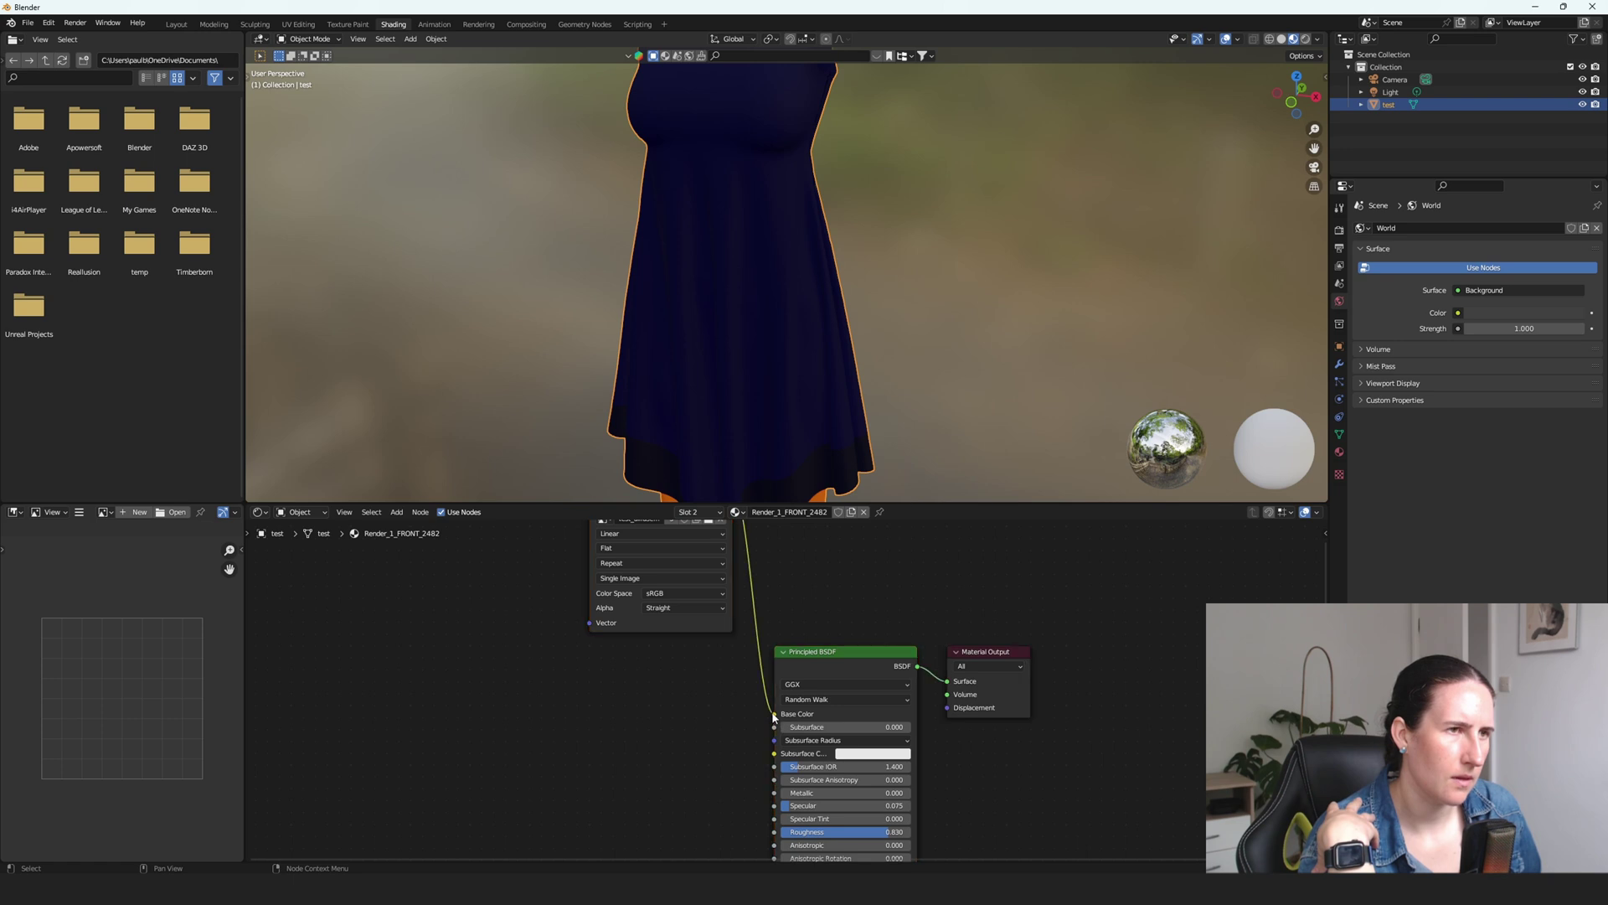
pyautogui.moveTo(774, 714); pyautogui.dragTo(737, 696)
pyautogui.moveTo(726, 522); pyautogui.dragTo(716, 546, button='middle')
pyautogui.moveTo(723, 524); pyautogui.dragTo(771, 732)
# - Check Silk_Double_Georgette, then make Render_1_FRONT_2482's Base Color use the texture Color again
pyautogui.click(696, 512)
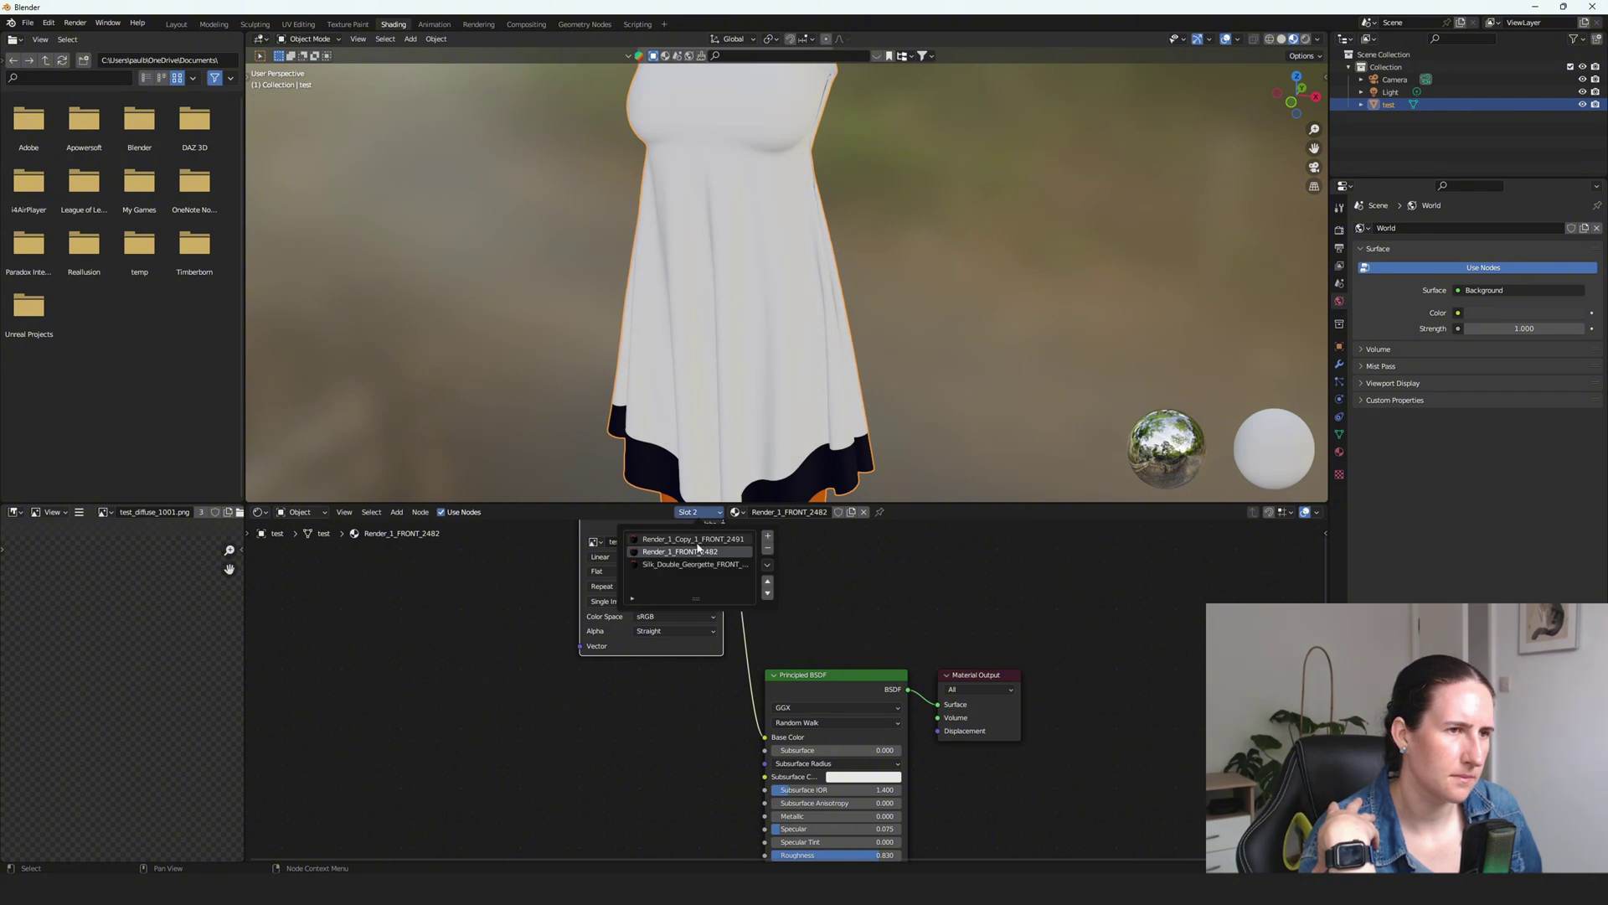
pyautogui.click(687, 563)
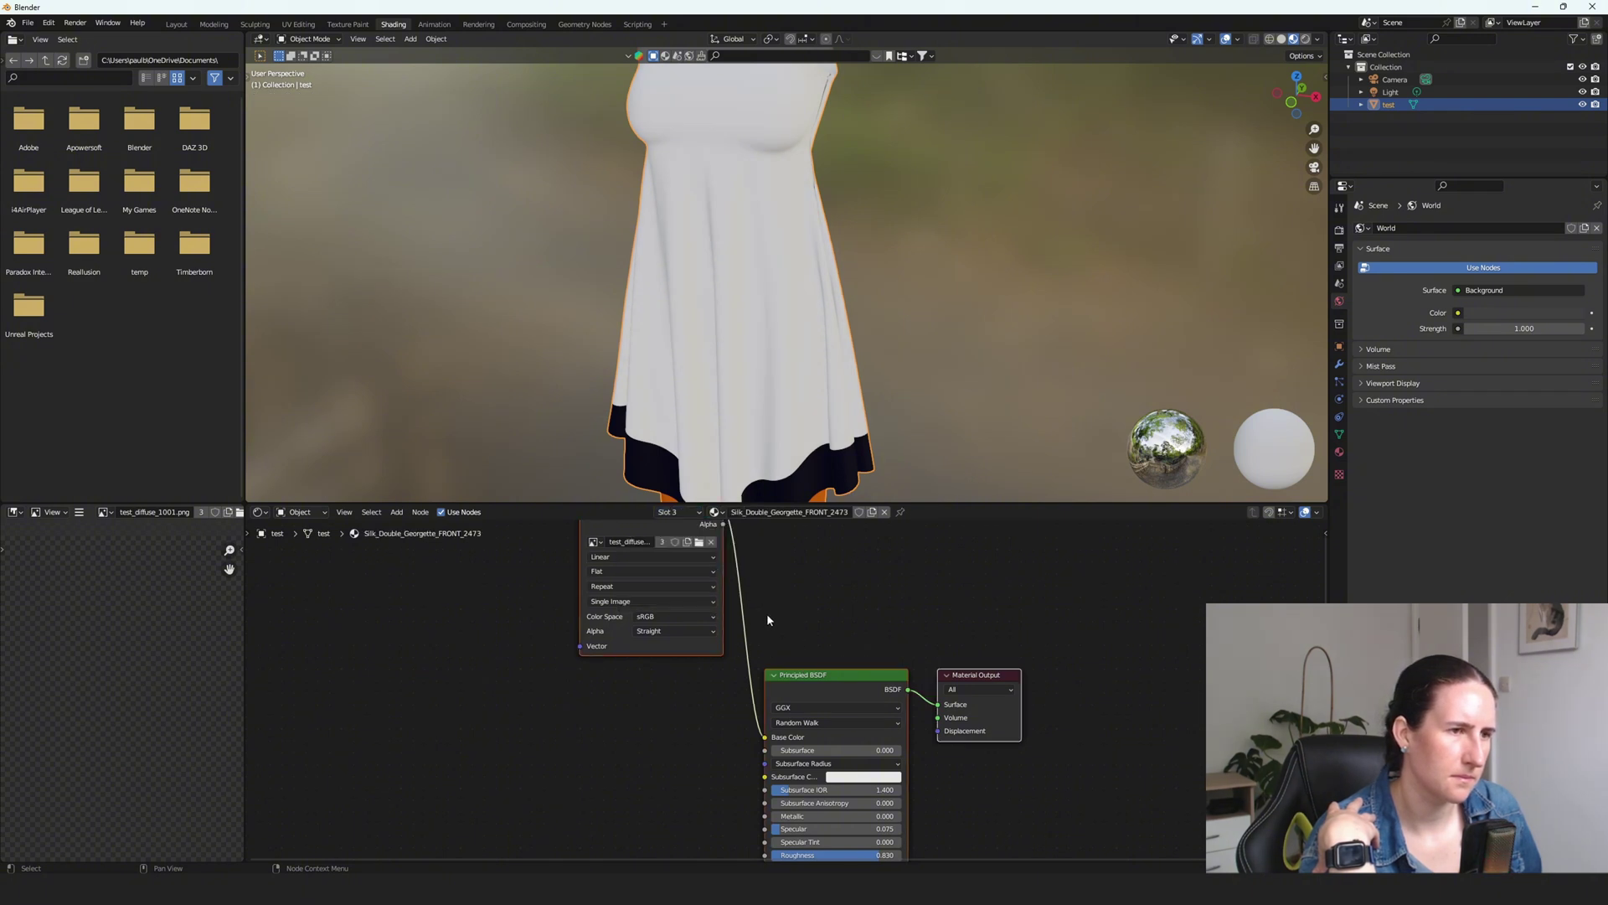
pyautogui.moveTo(768, 620); pyautogui.dragTo(794, 674, button='middle')
pyautogui.click(686, 511)
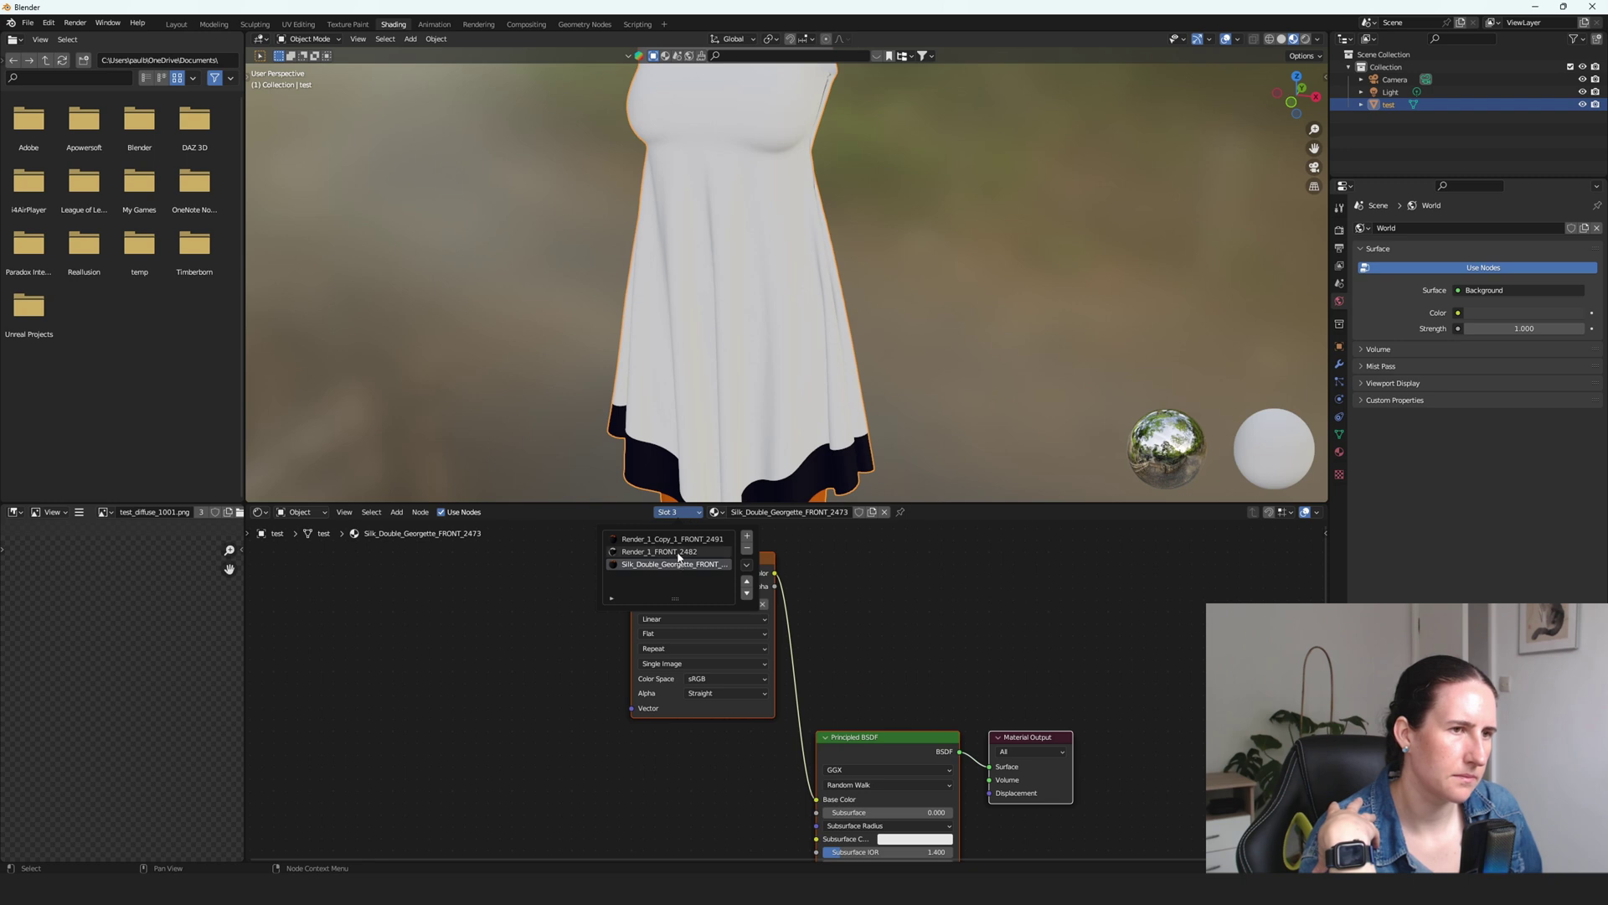
pyautogui.click(675, 551)
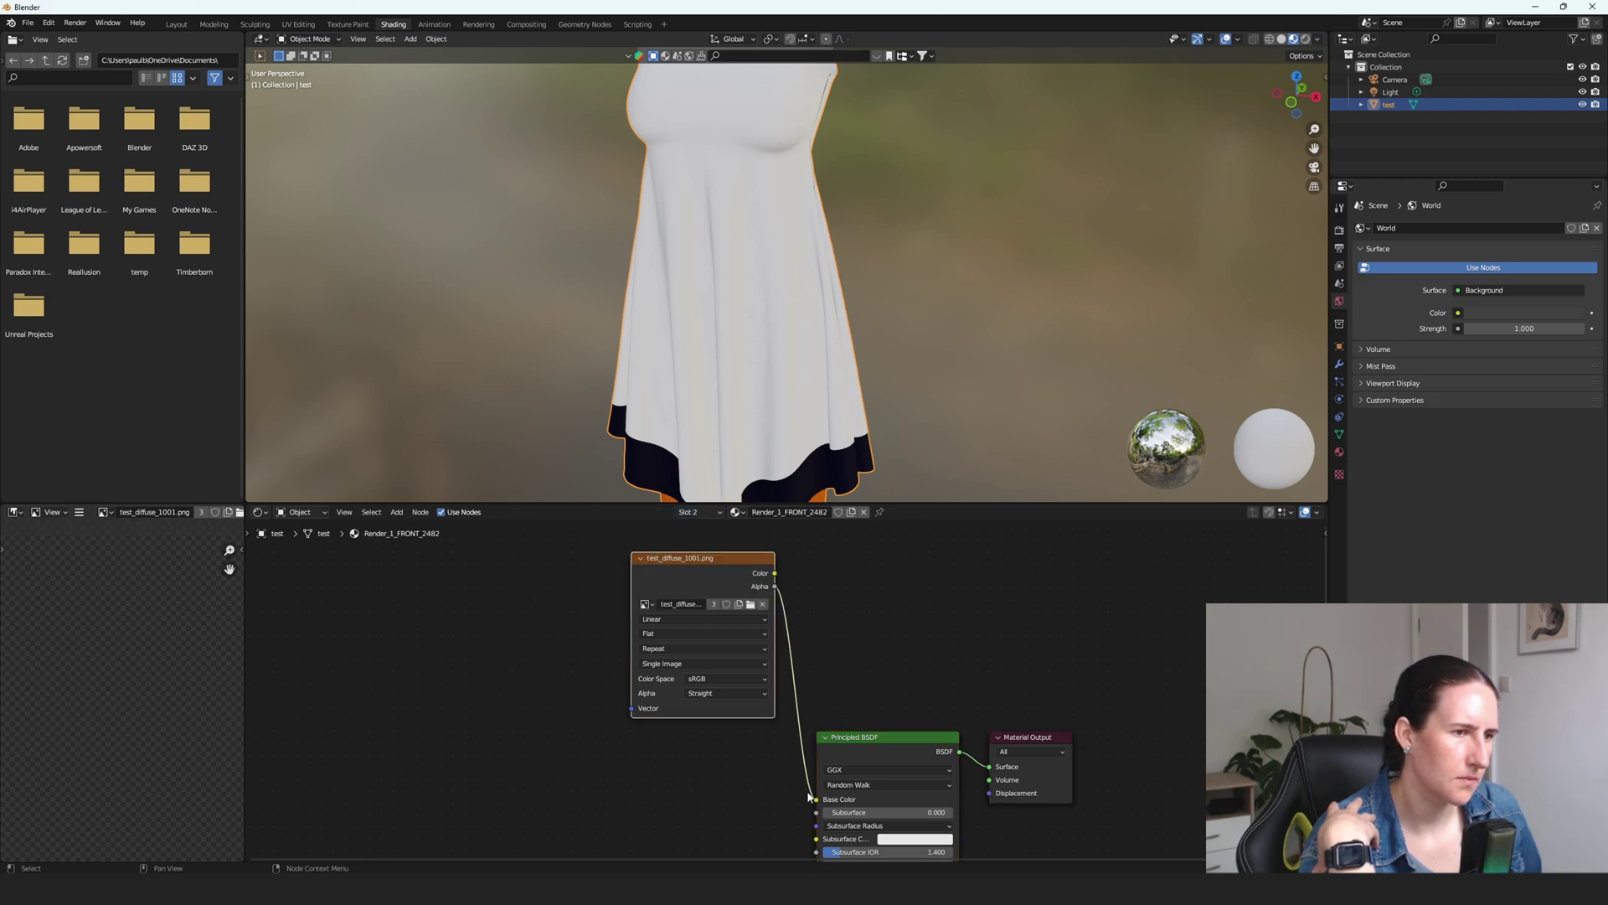
pyautogui.moveTo(809, 795); pyautogui.dragTo(777, 577)
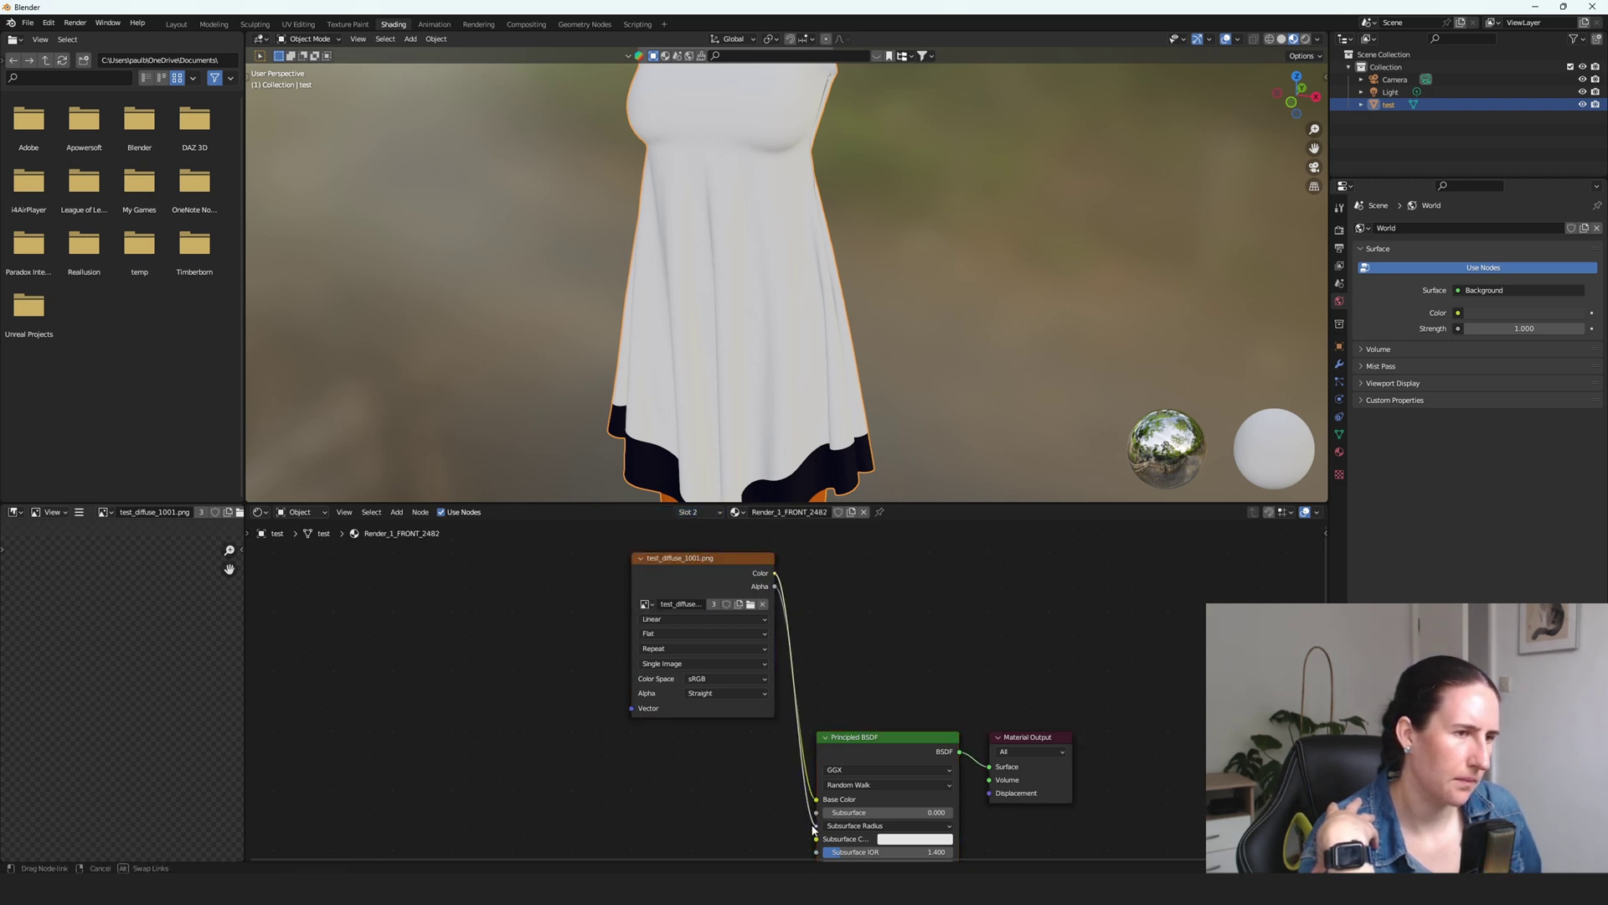
# - On Silk_Double_Georgette_FRONT_2473, reconnect the test_diffuse_1001.png Color to Base Color
pyautogui.click(689, 512)
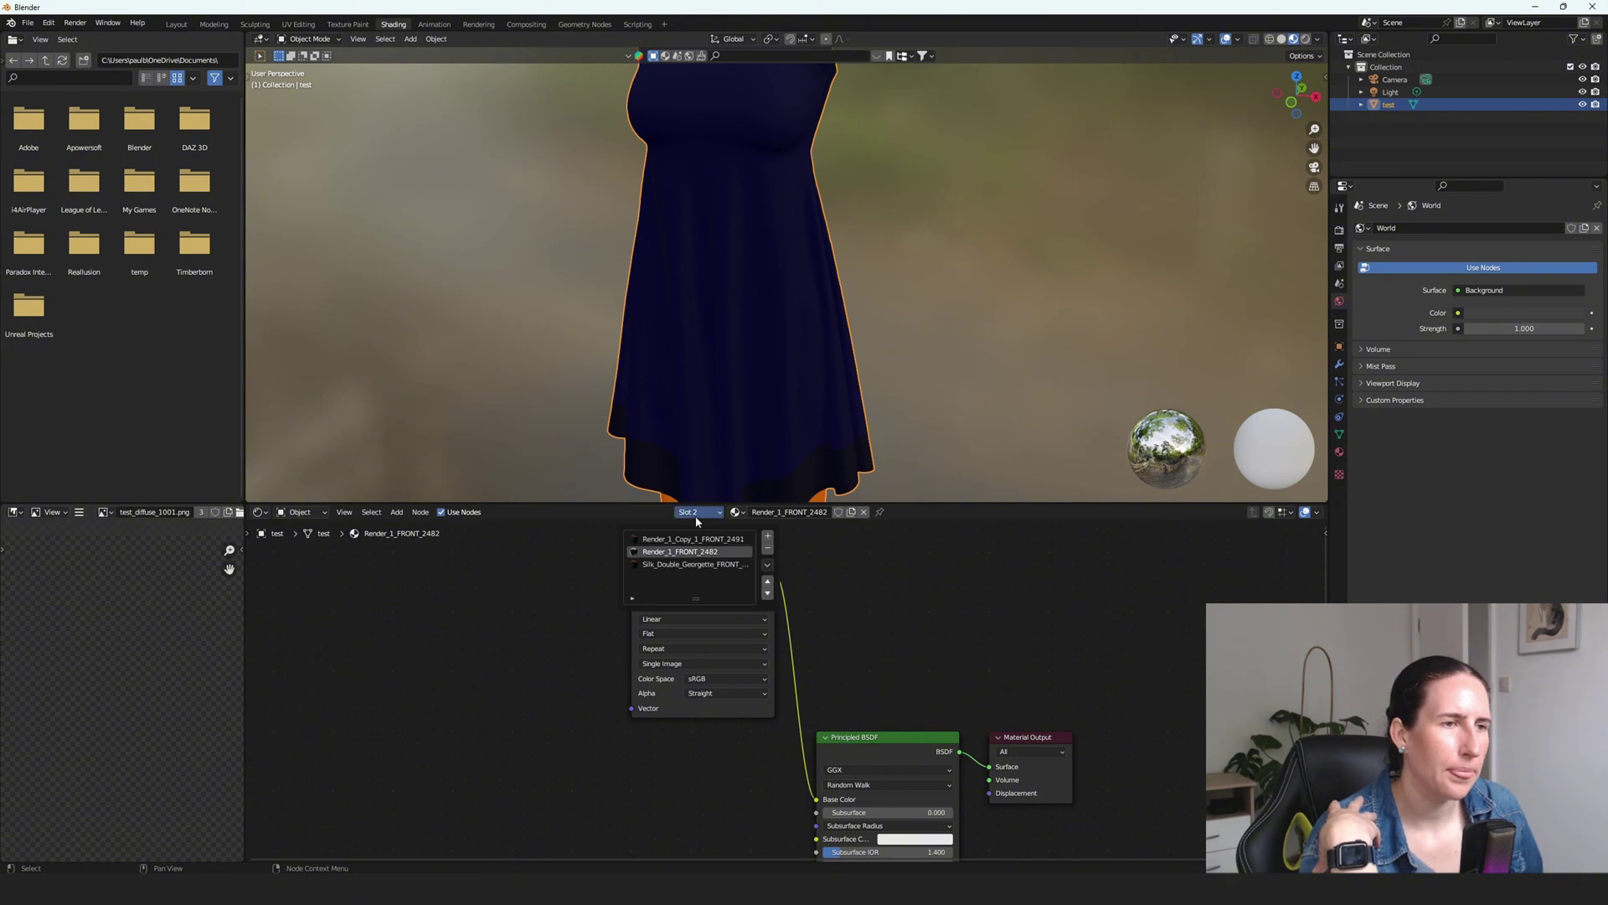
pyautogui.click(678, 563)
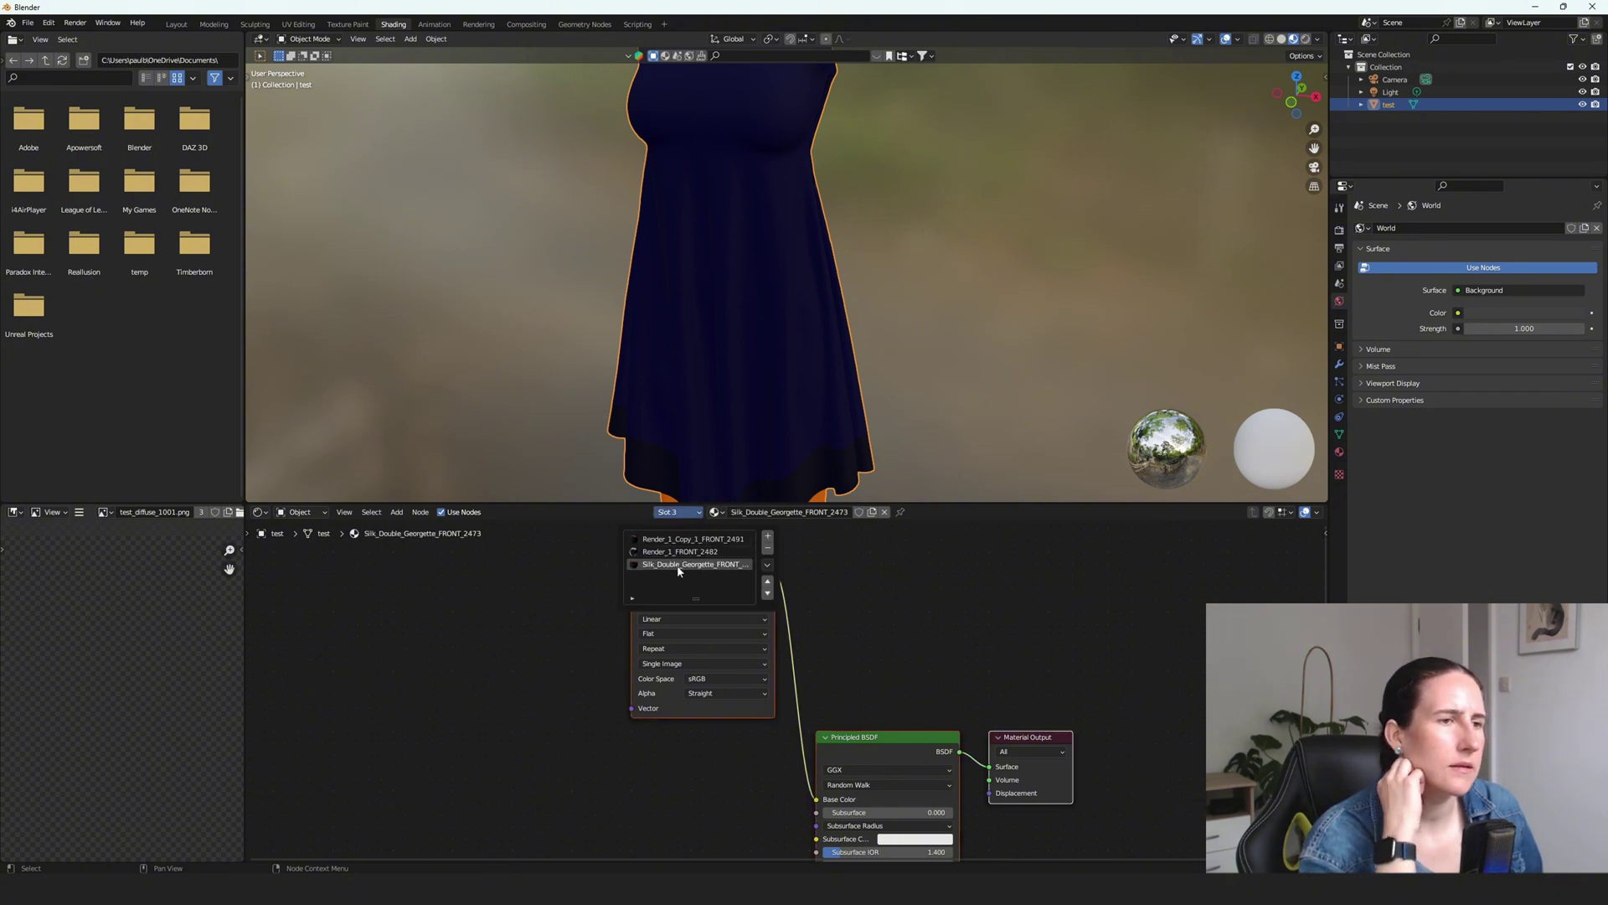
pyautogui.click(771, 609)
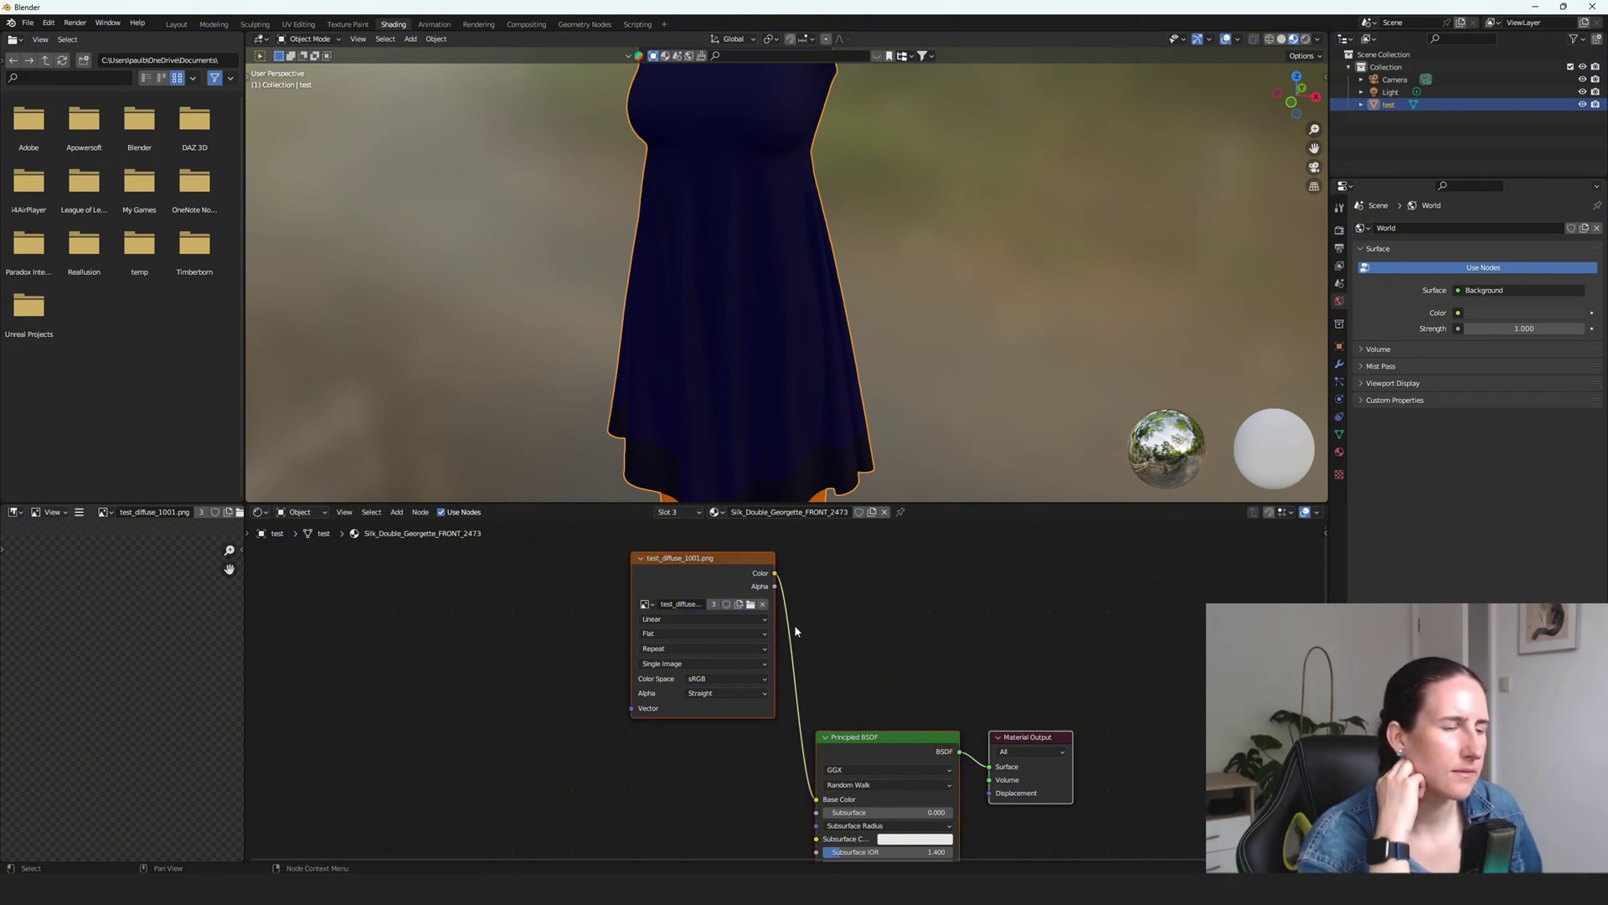
pyautogui.scroll(-3, 811, 652)
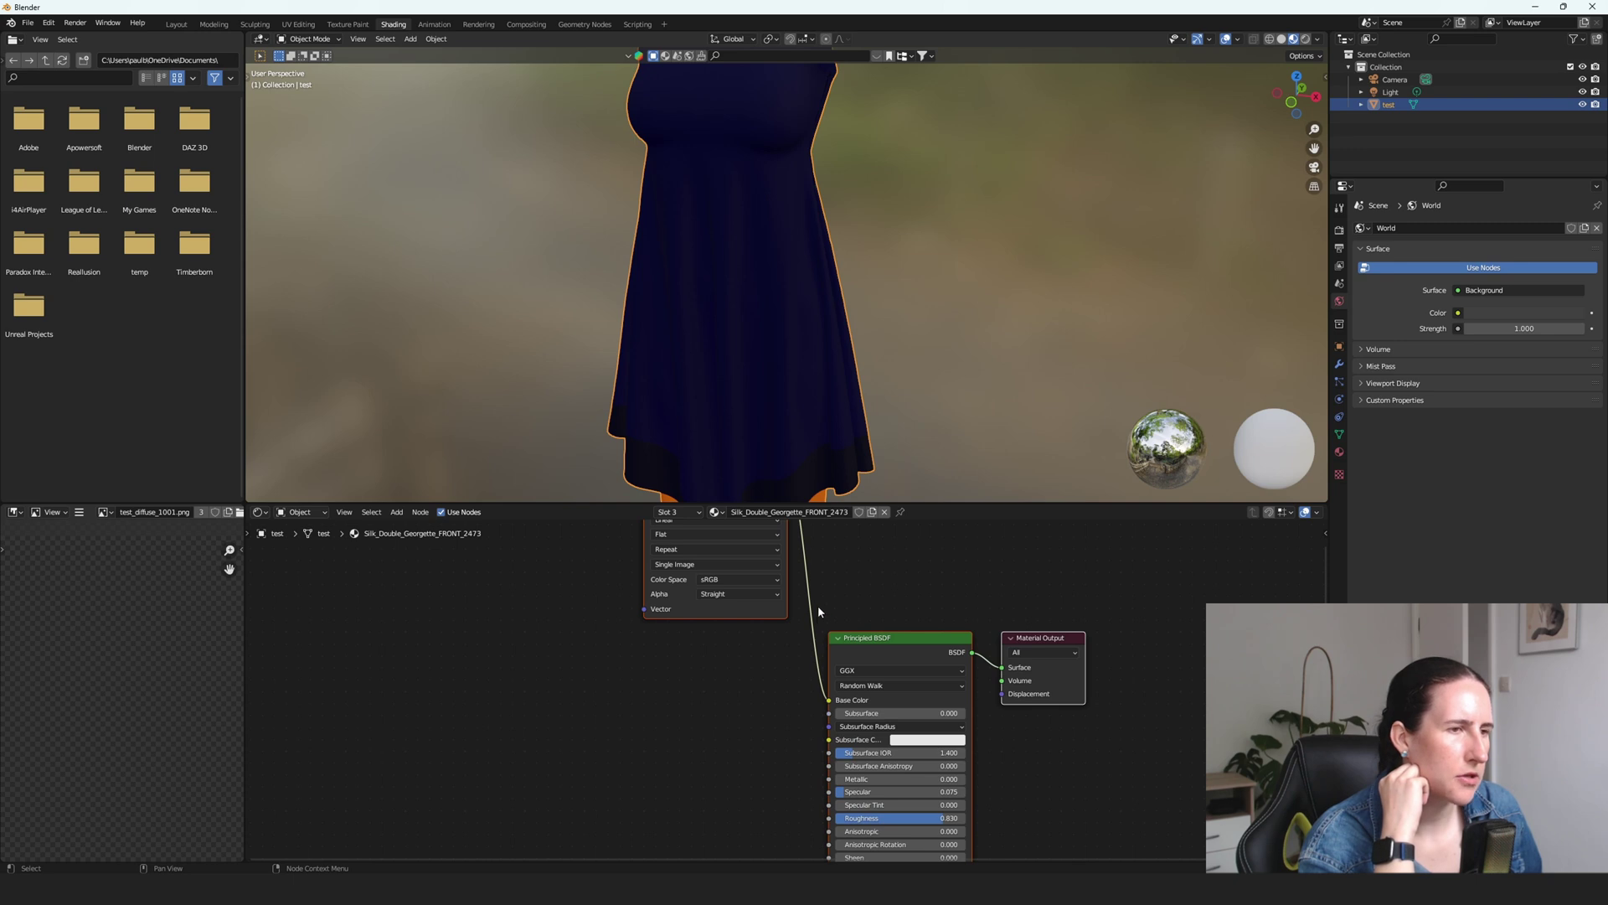
pyautogui.moveTo(819, 607); pyautogui.dragTo(807, 651, button='middle')
pyautogui.moveTo(817, 744); pyautogui.dragTo(803, 610)
pyautogui.moveTo(802, 593); pyautogui.dragTo(797, 648, button='middle')
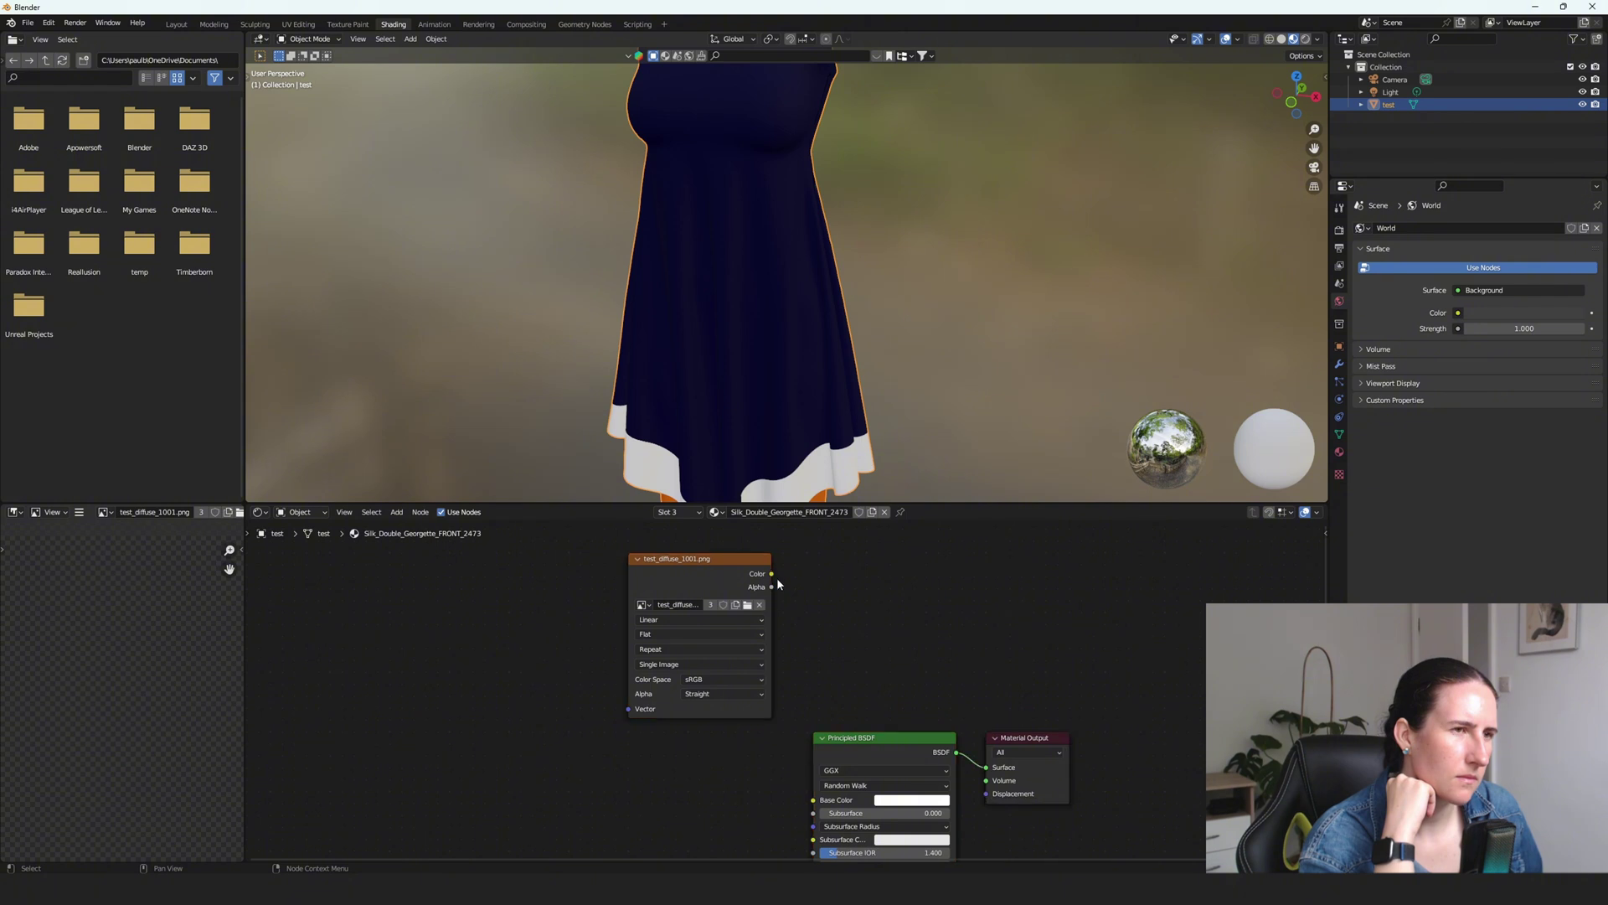
pyautogui.moveTo(772, 575); pyautogui.dragTo(816, 799)
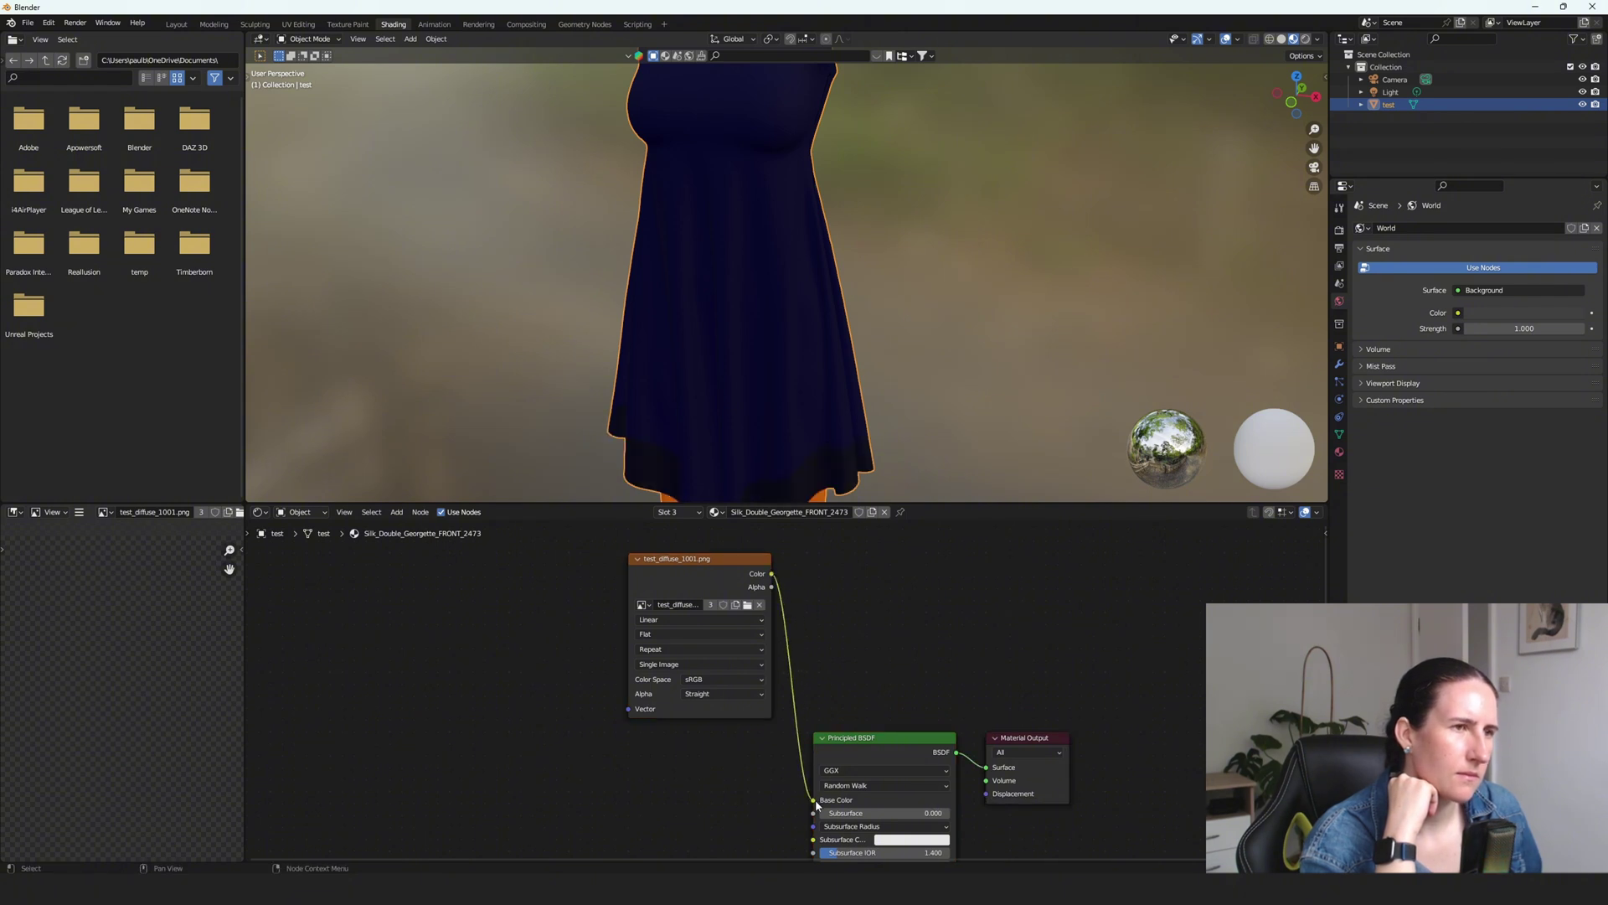
pyautogui.moveTo(831, 643); pyautogui.dragTo(935, 639, button='middle')
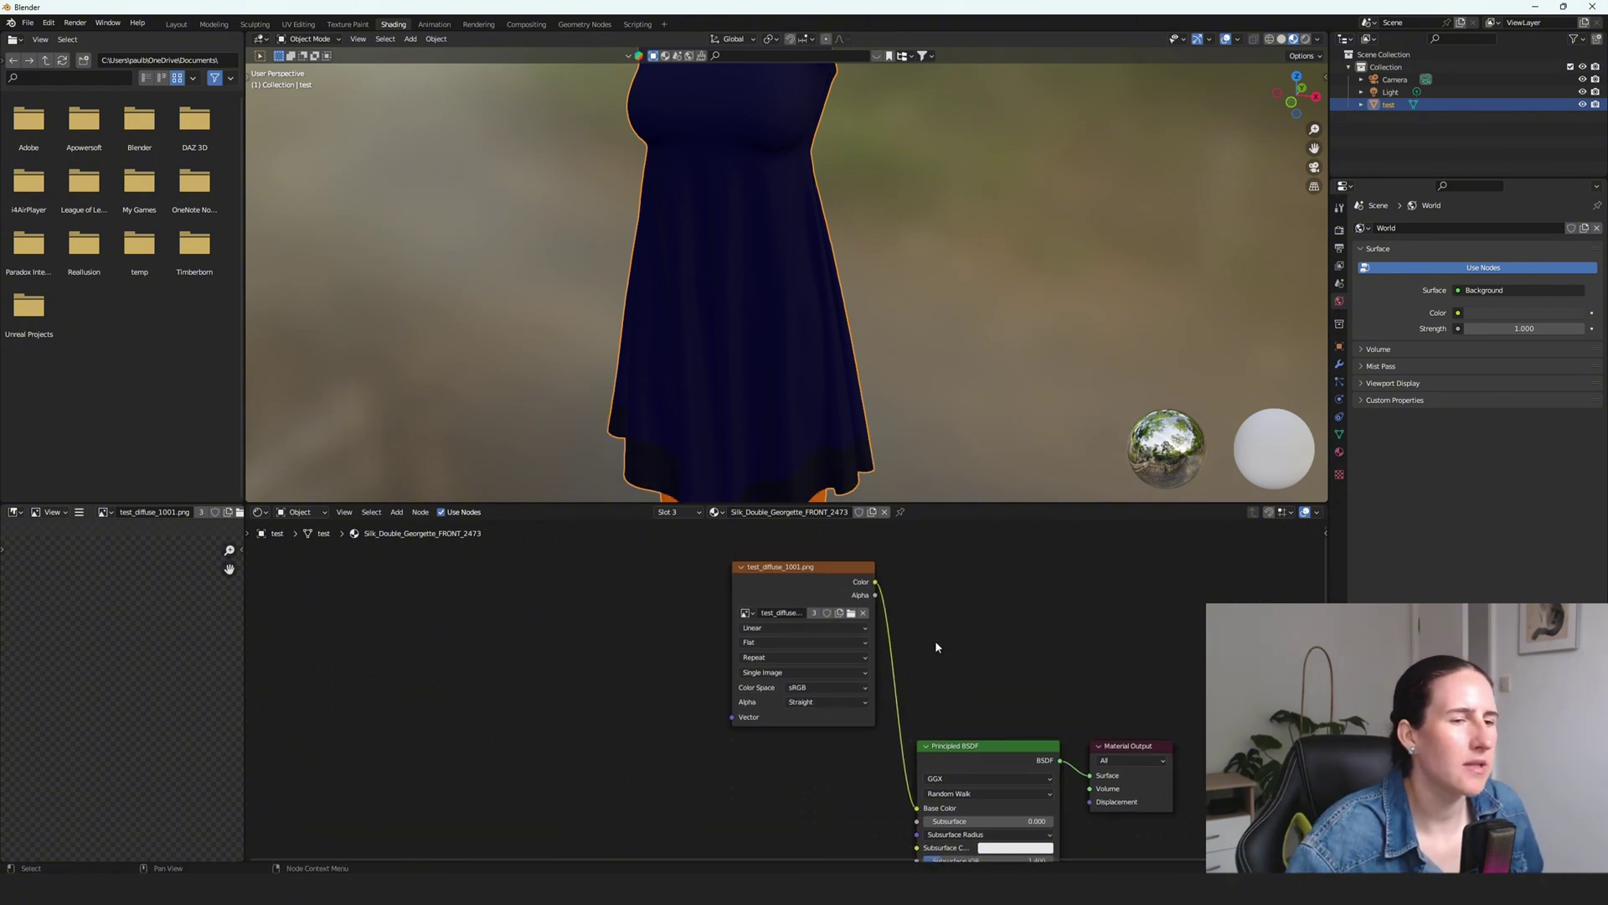
# - Add a Translucent BSDF node to the material graph
pyautogui.rightClick(591, 664)
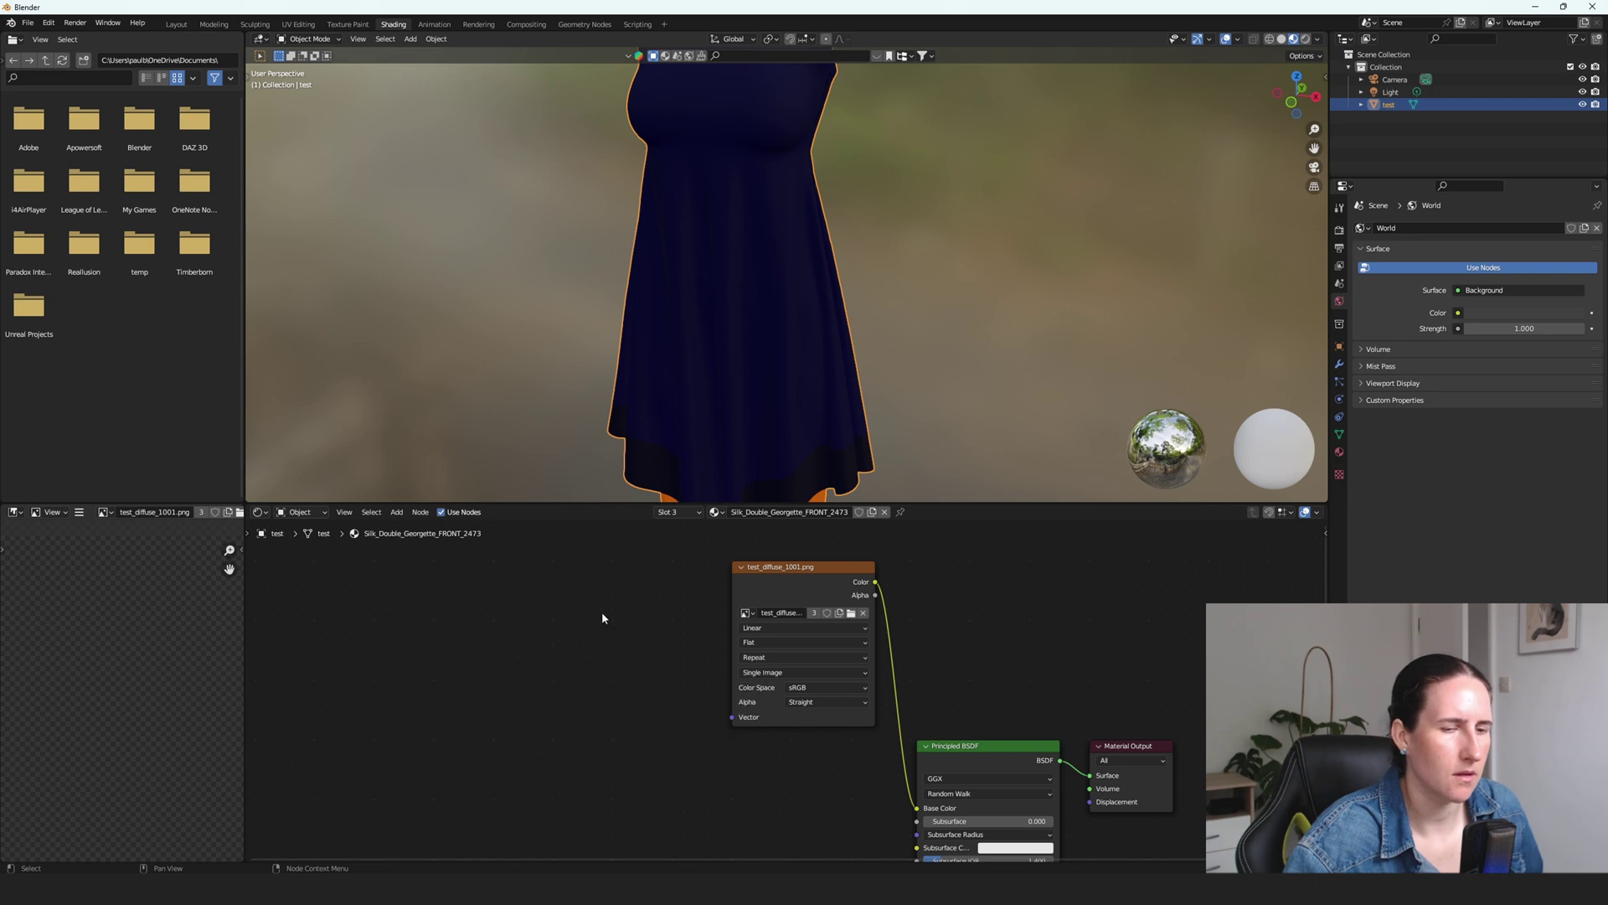
pyautogui.hotkey('shift', 'a')
pyautogui.moveTo(585, 632)
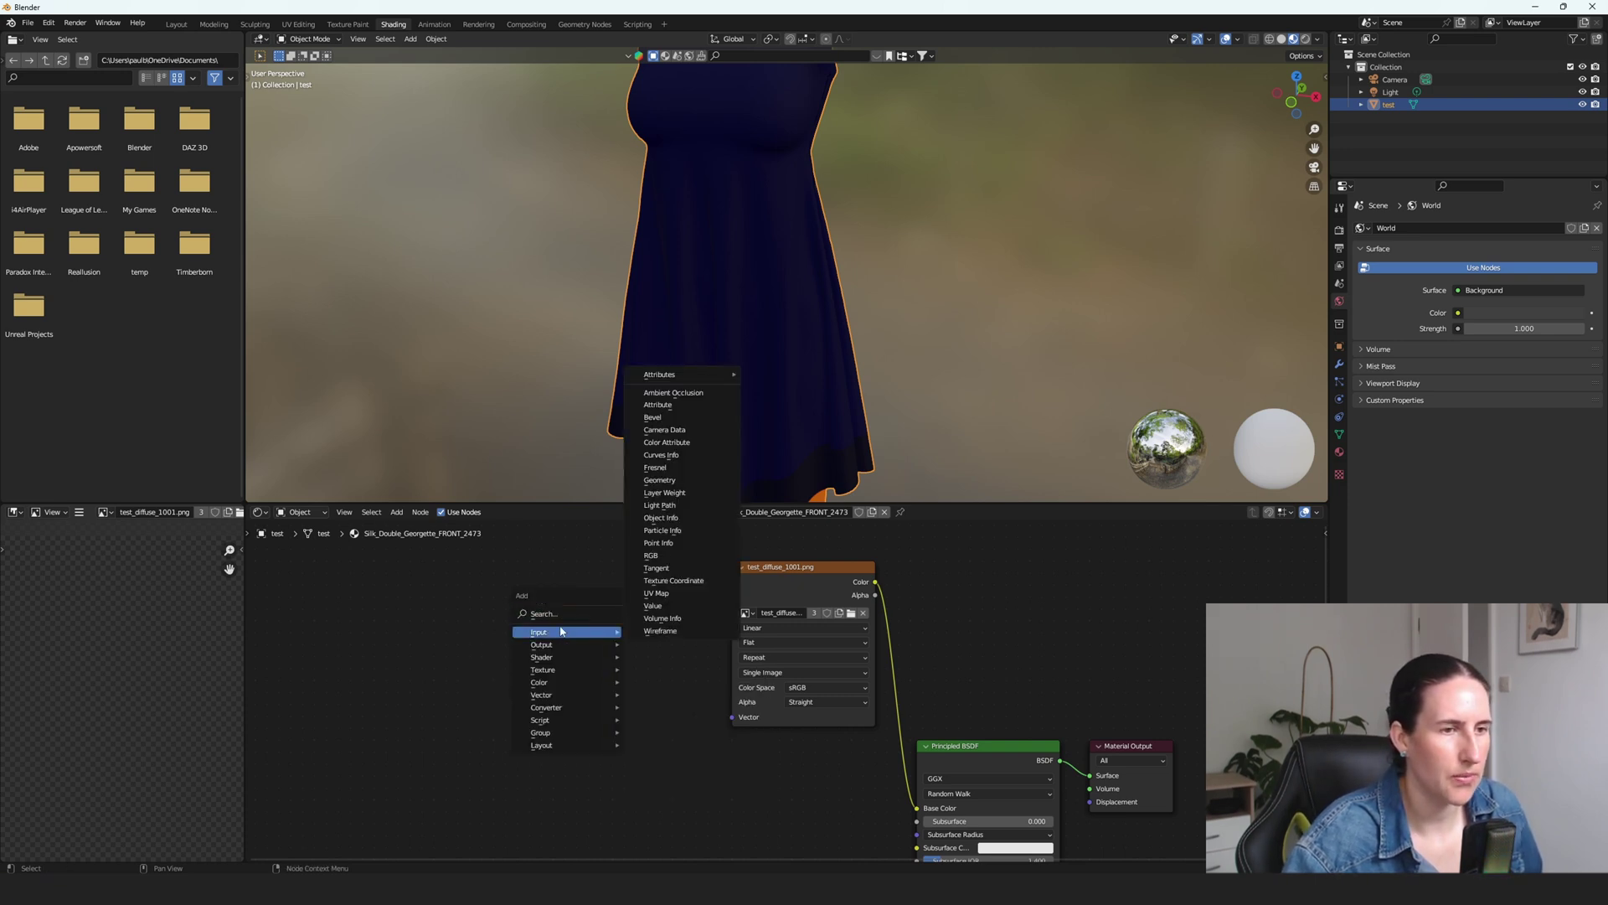
pyautogui.click(561, 614)
pyautogui.write('t')
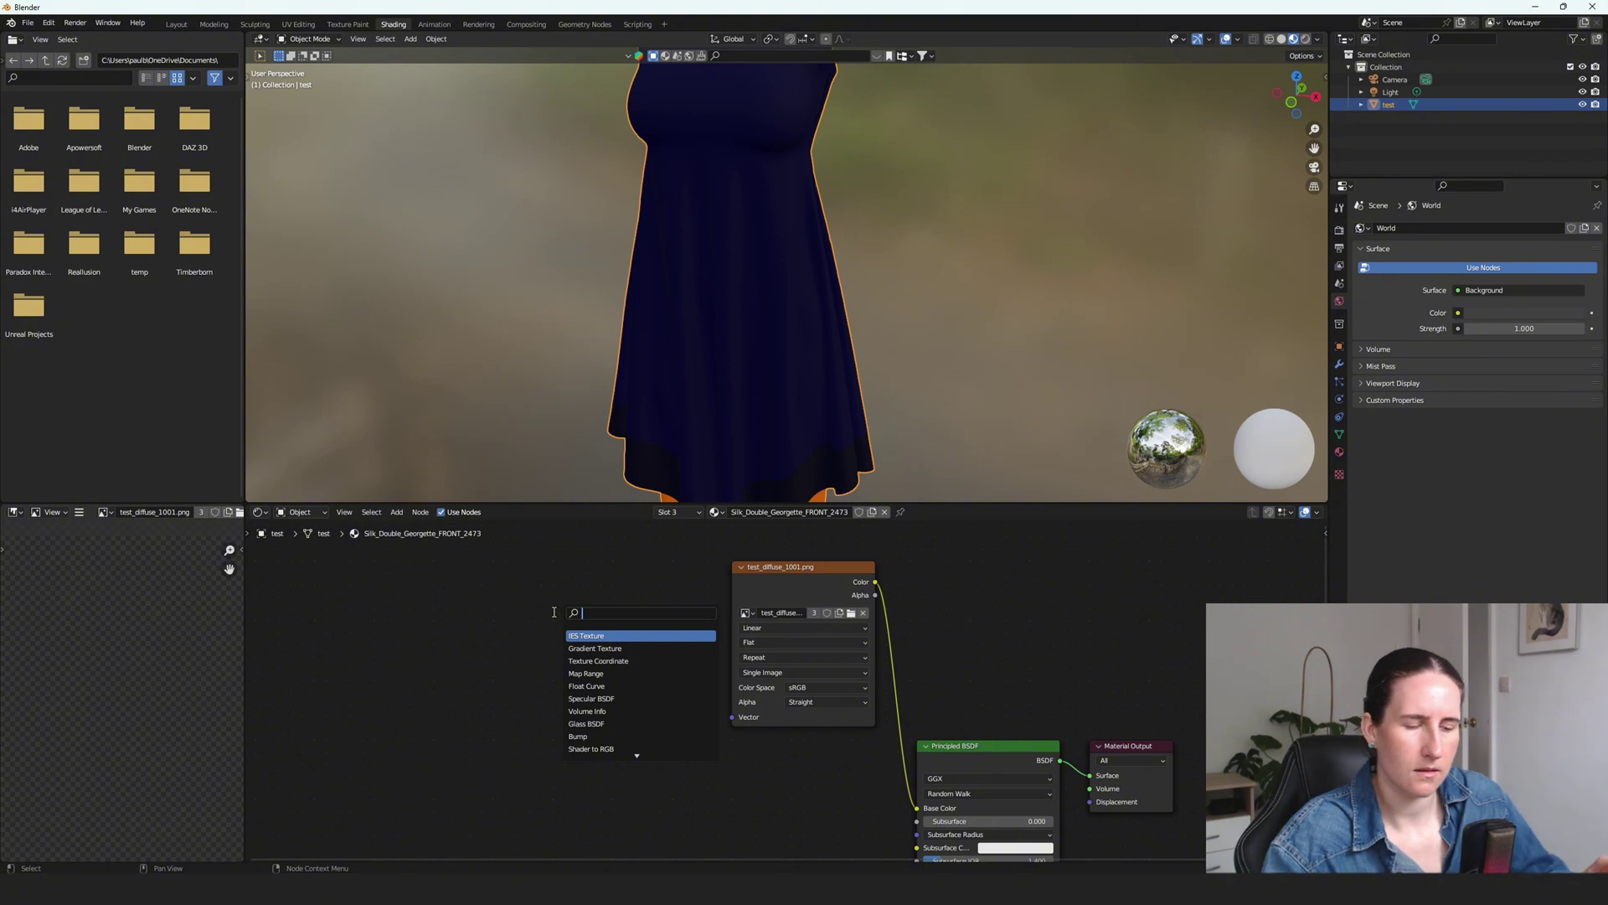
pyautogui.write('ra')
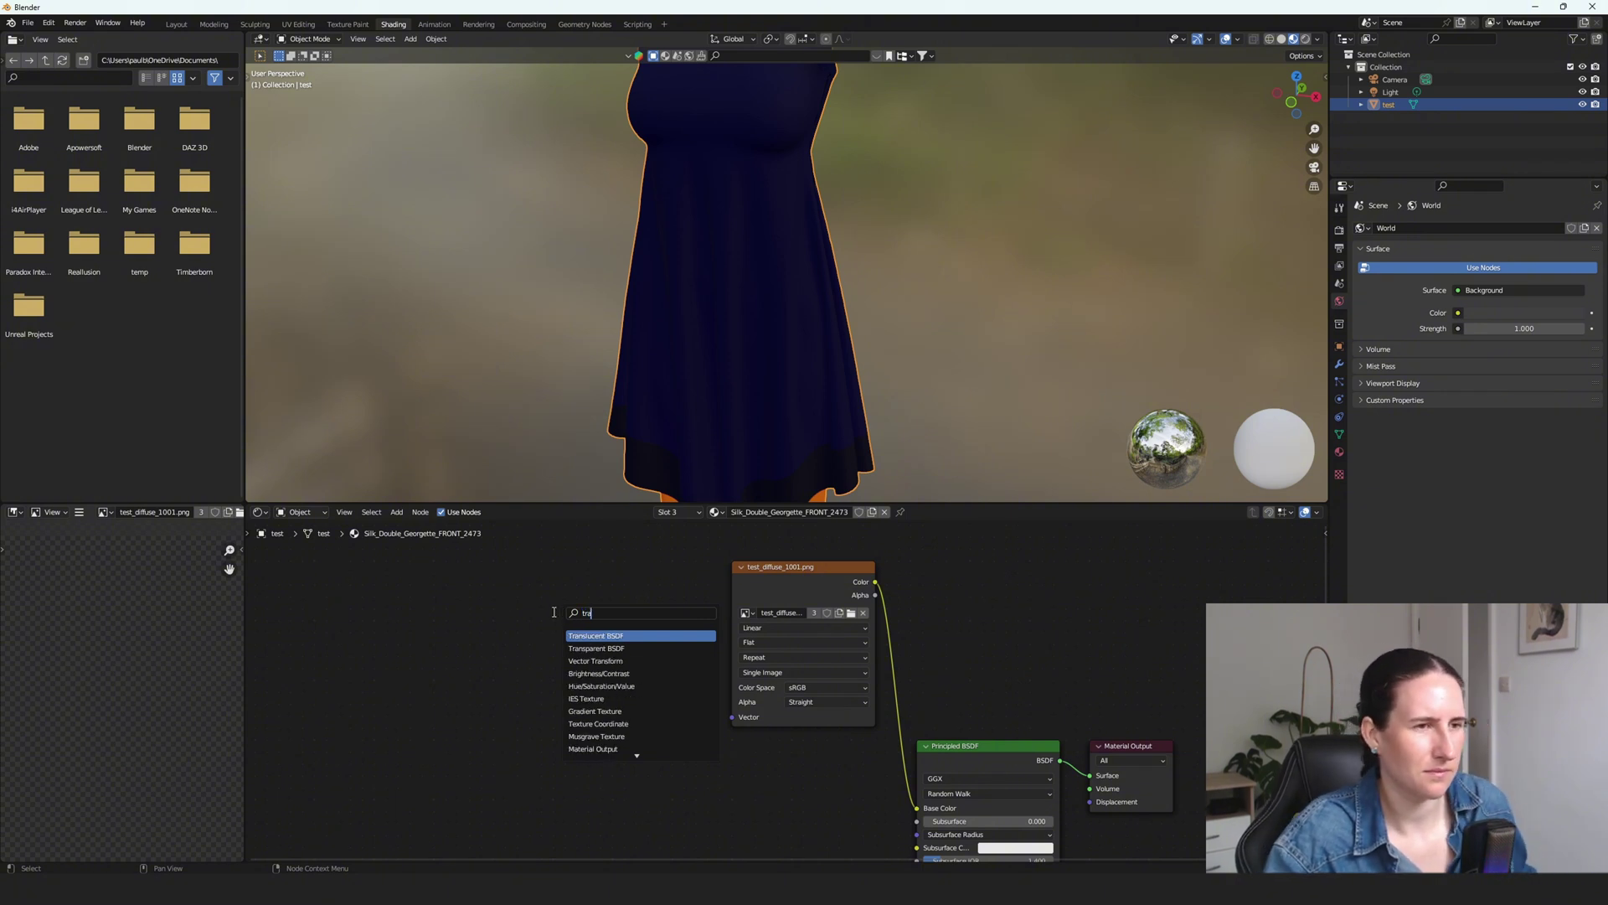
pyautogui.click(597, 636)
pyautogui.click(983, 600)
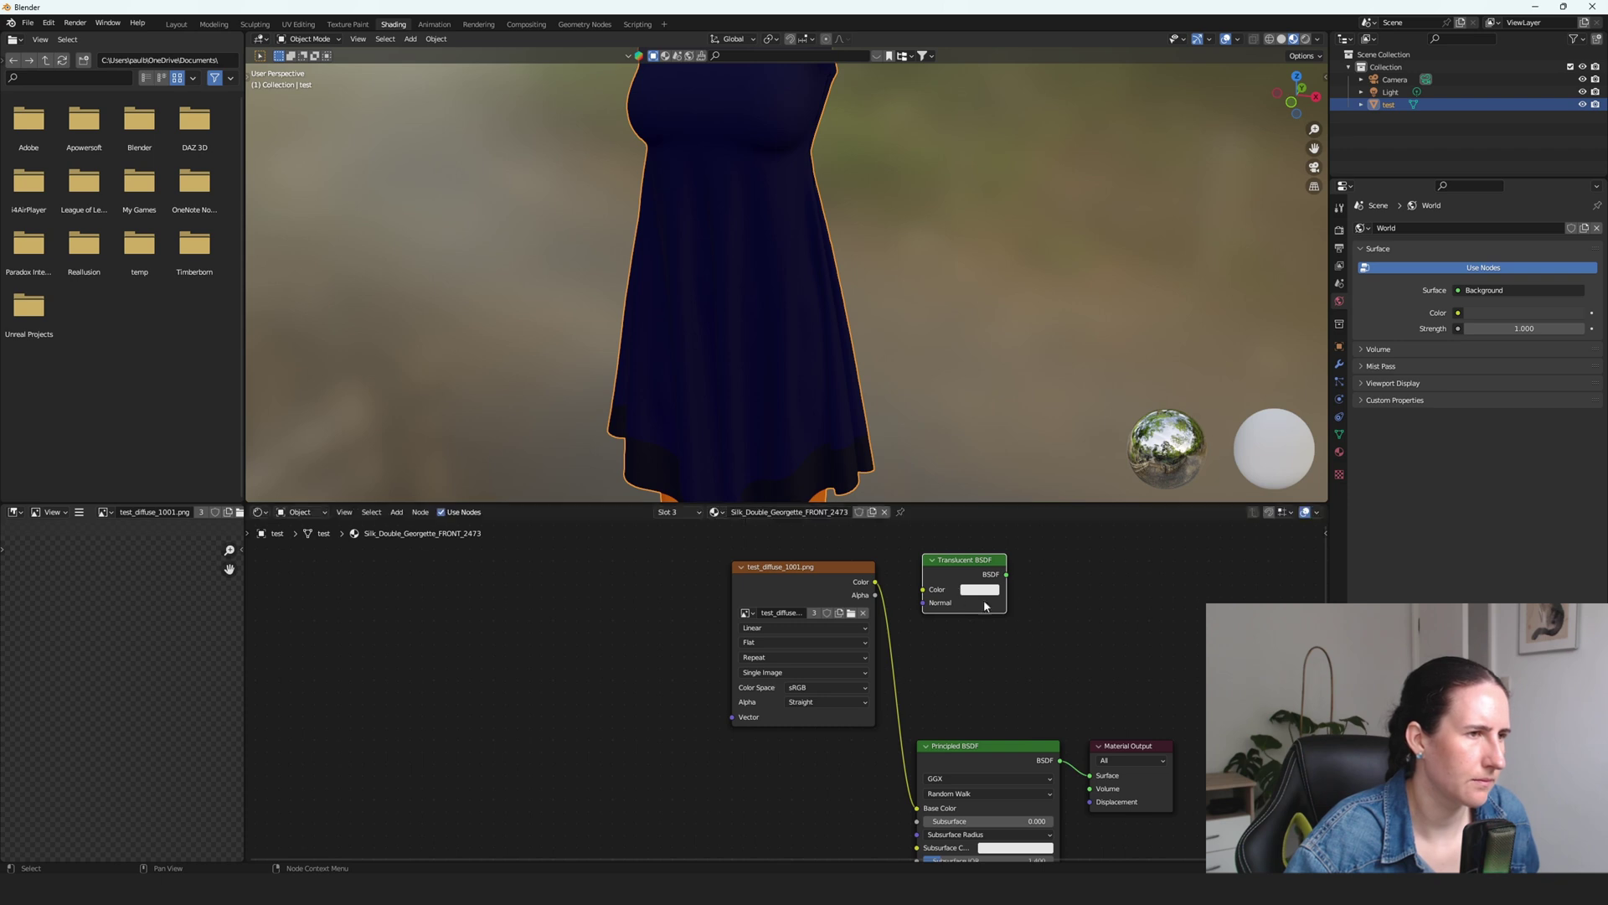
pyautogui.moveTo(1018, 636); pyautogui.dragTo(939, 691, button='middle')
# - Add a Mix Shader node above the Translucent BSDF
pyautogui.hotkey('shift', 'a')
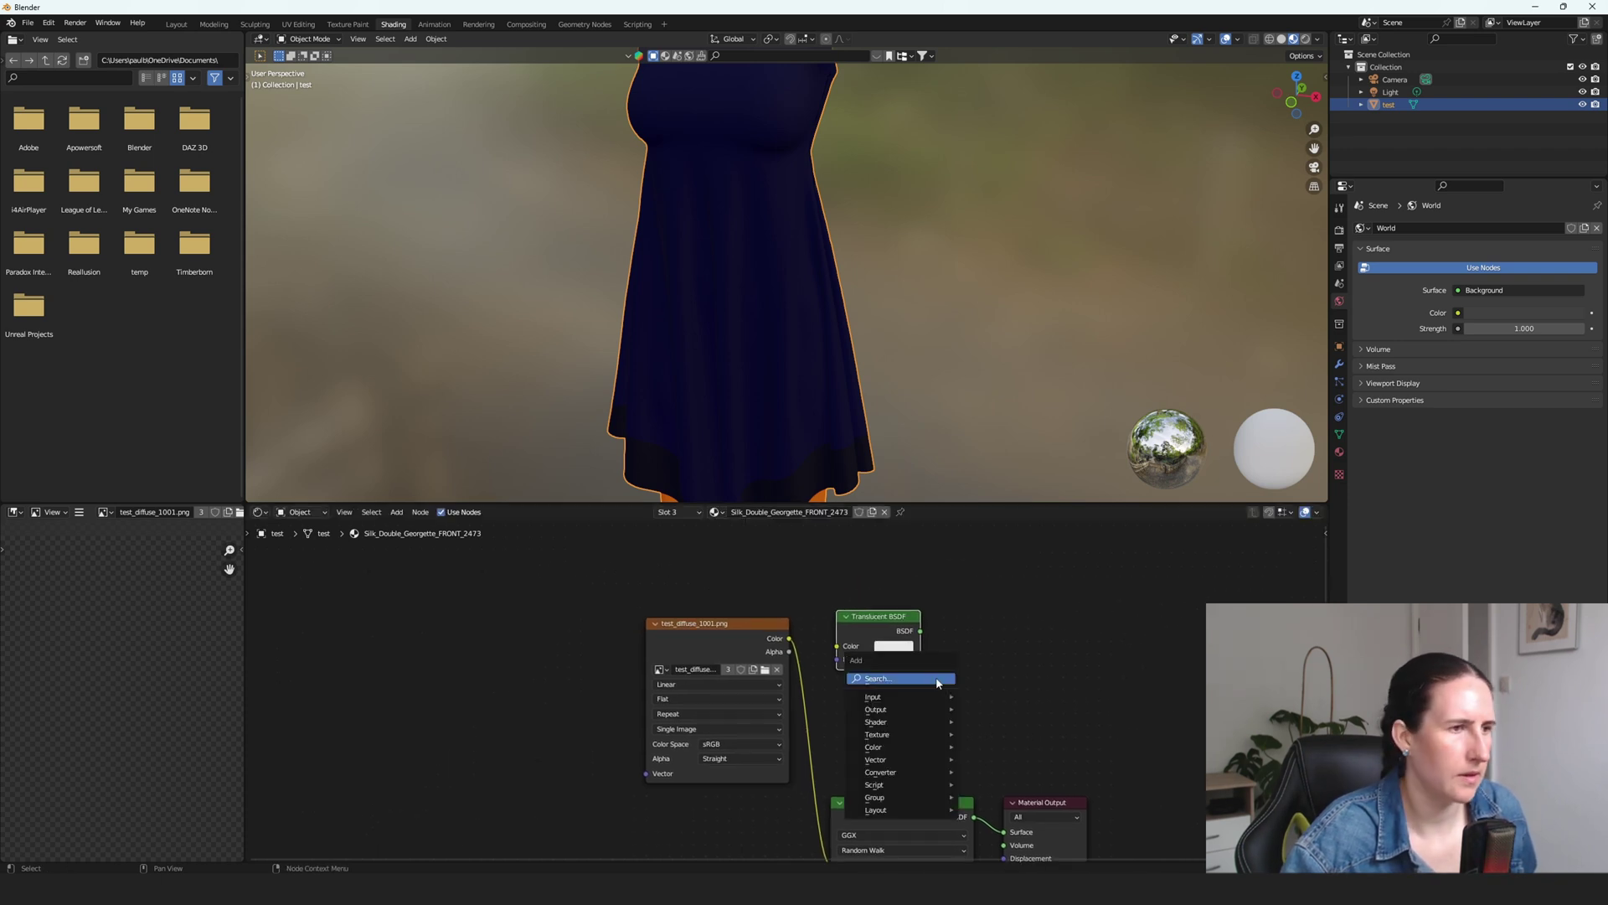
pyautogui.click(936, 676)
pyautogui.write('mix')
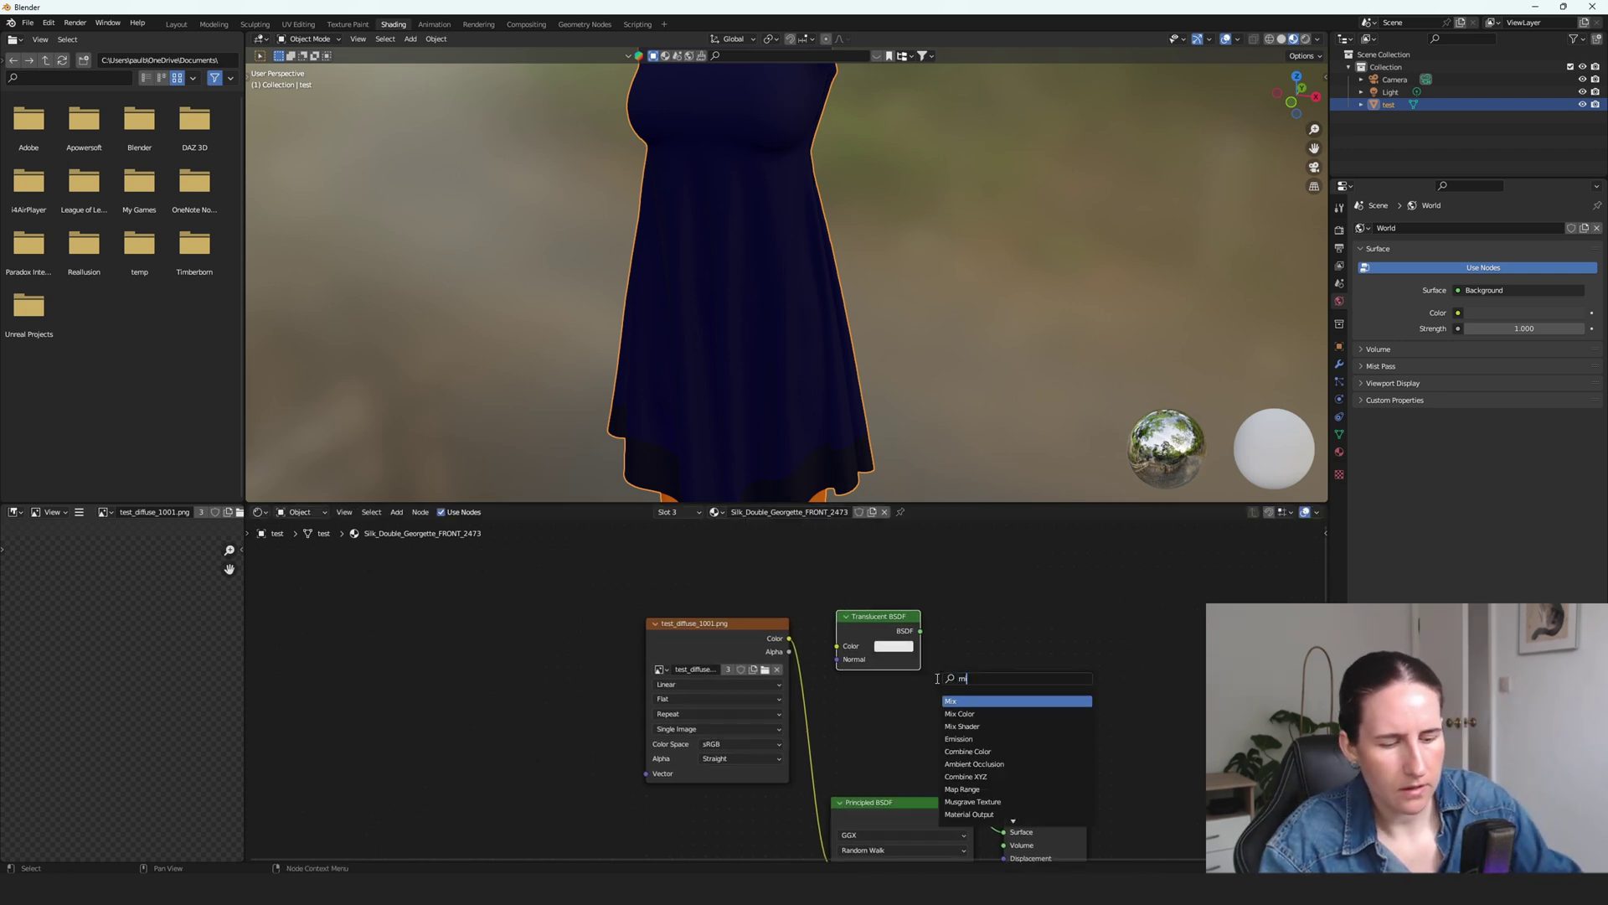
pyautogui.click(971, 726)
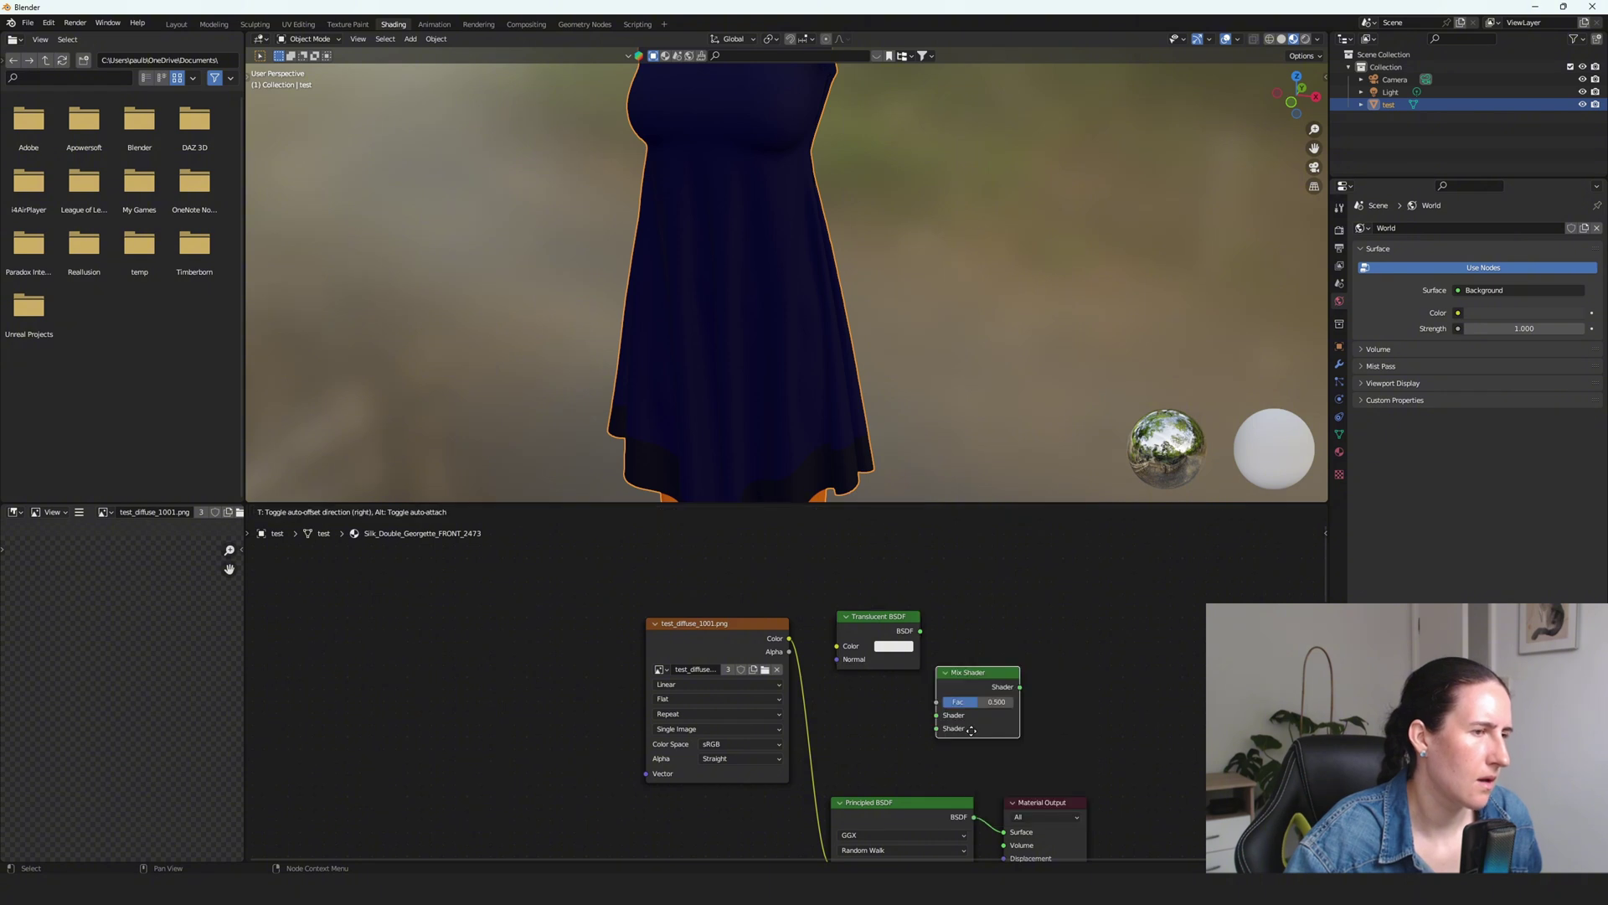
pyautogui.click(878, 593)
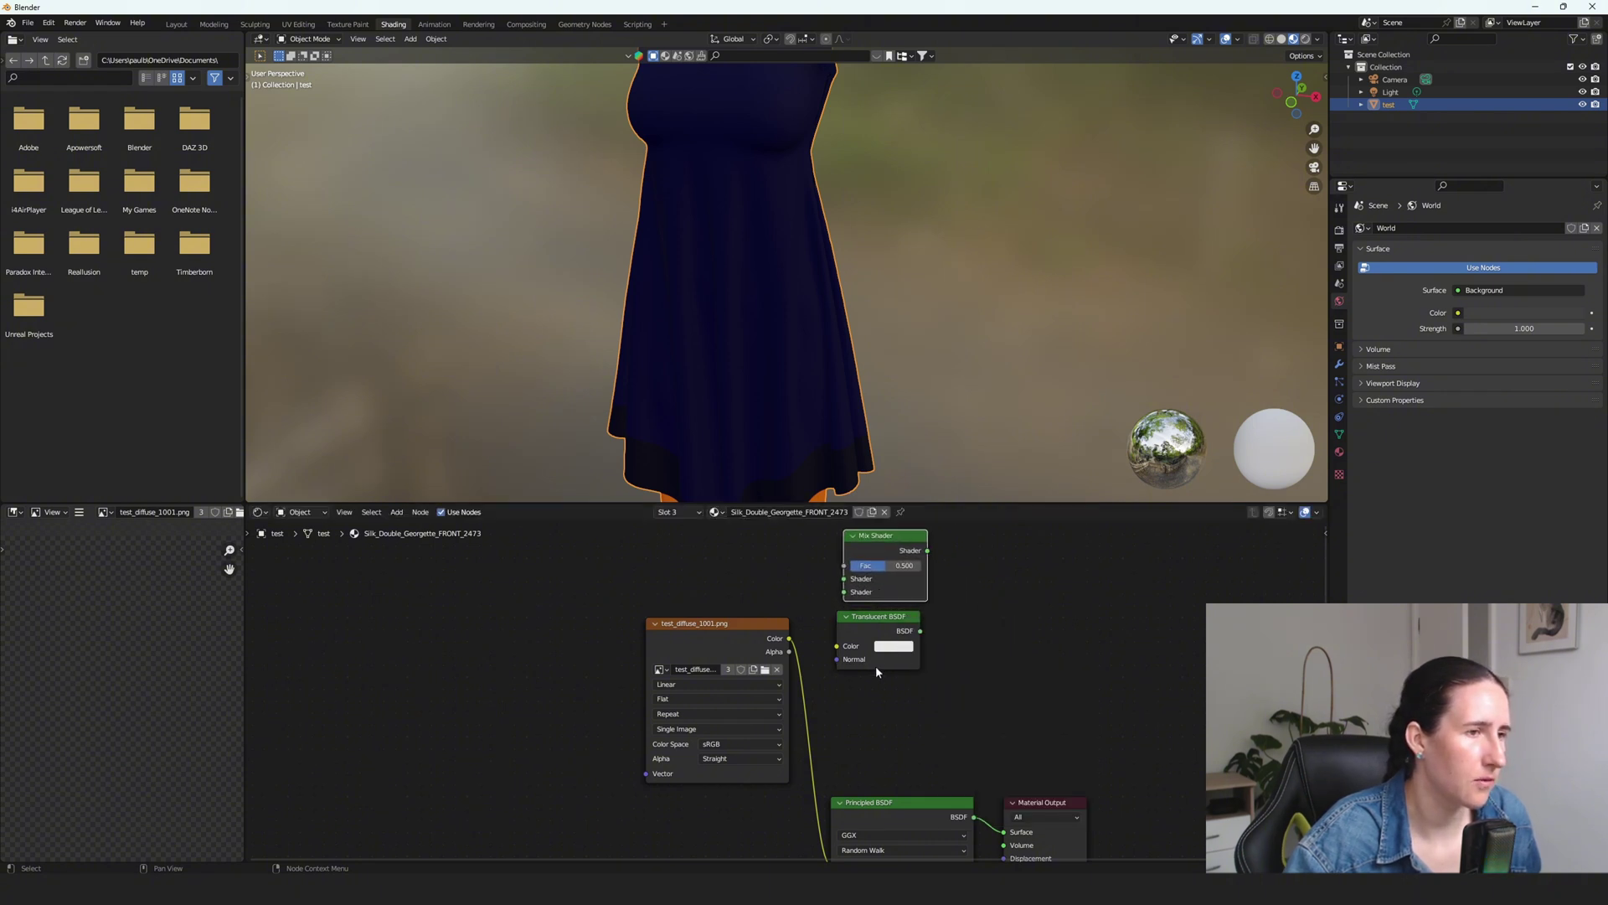
pyautogui.moveTo(933, 706); pyautogui.dragTo(1020, 671, button='middle')
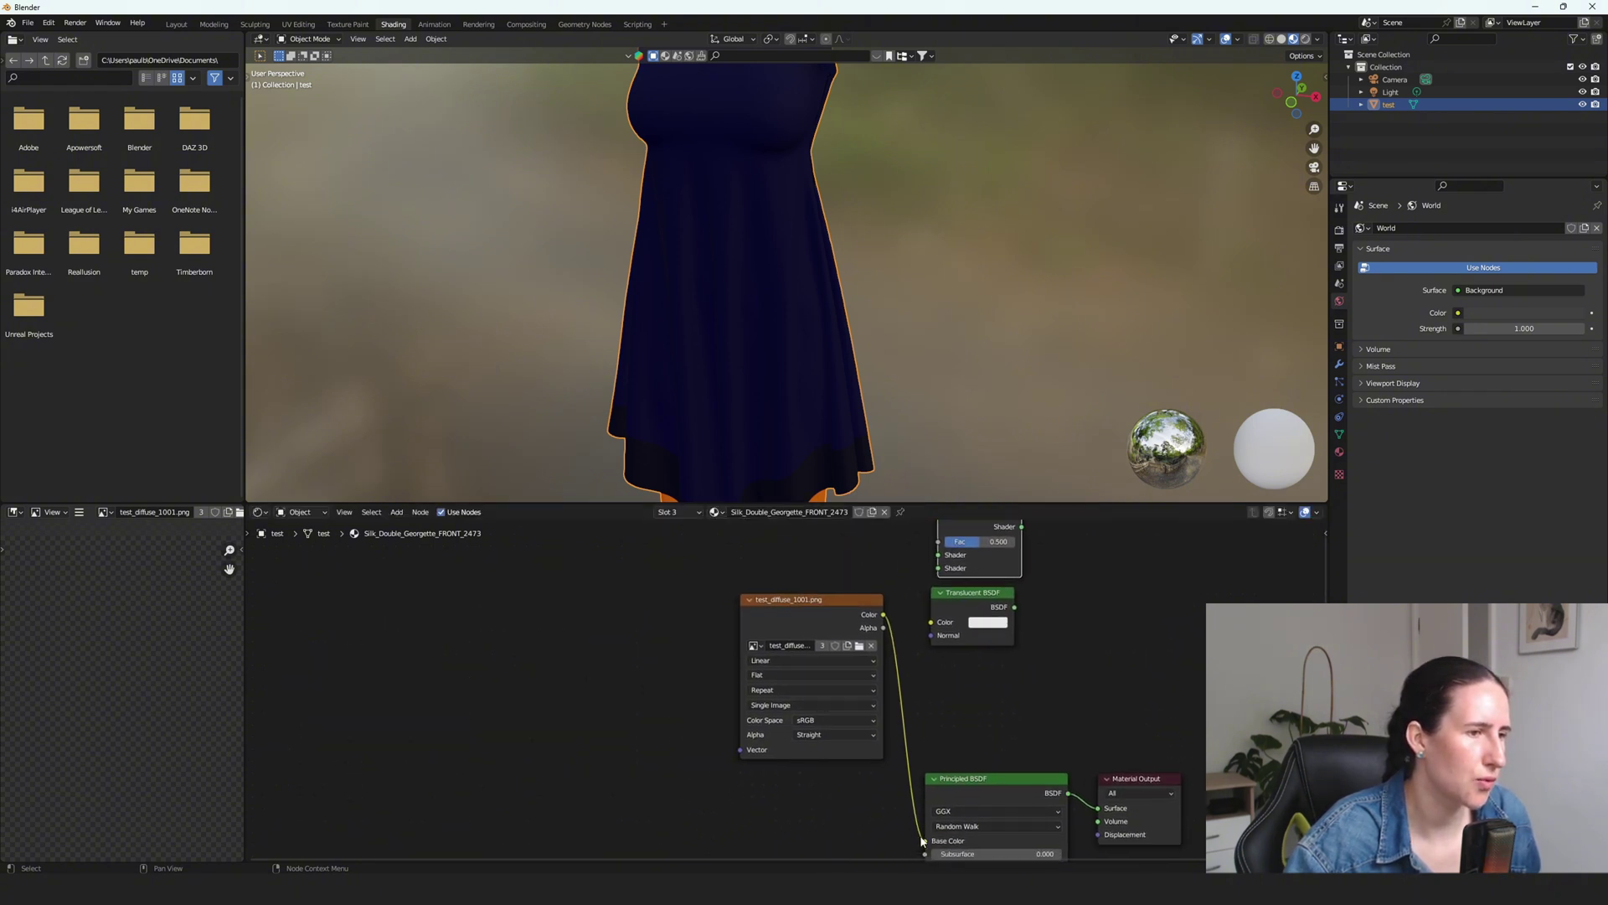
# - Arrange the nodes and link texture Color and Translucent BSDF into the Mix Shader's two shaders
pyautogui.moveTo(826, 613); pyautogui.dragTo(561, 633)
pyautogui.moveTo(928, 604); pyautogui.dragTo(669, 778)
pyautogui.click(997, 528)
pyautogui.moveTo(997, 528); pyautogui.dragTo(834, 653)
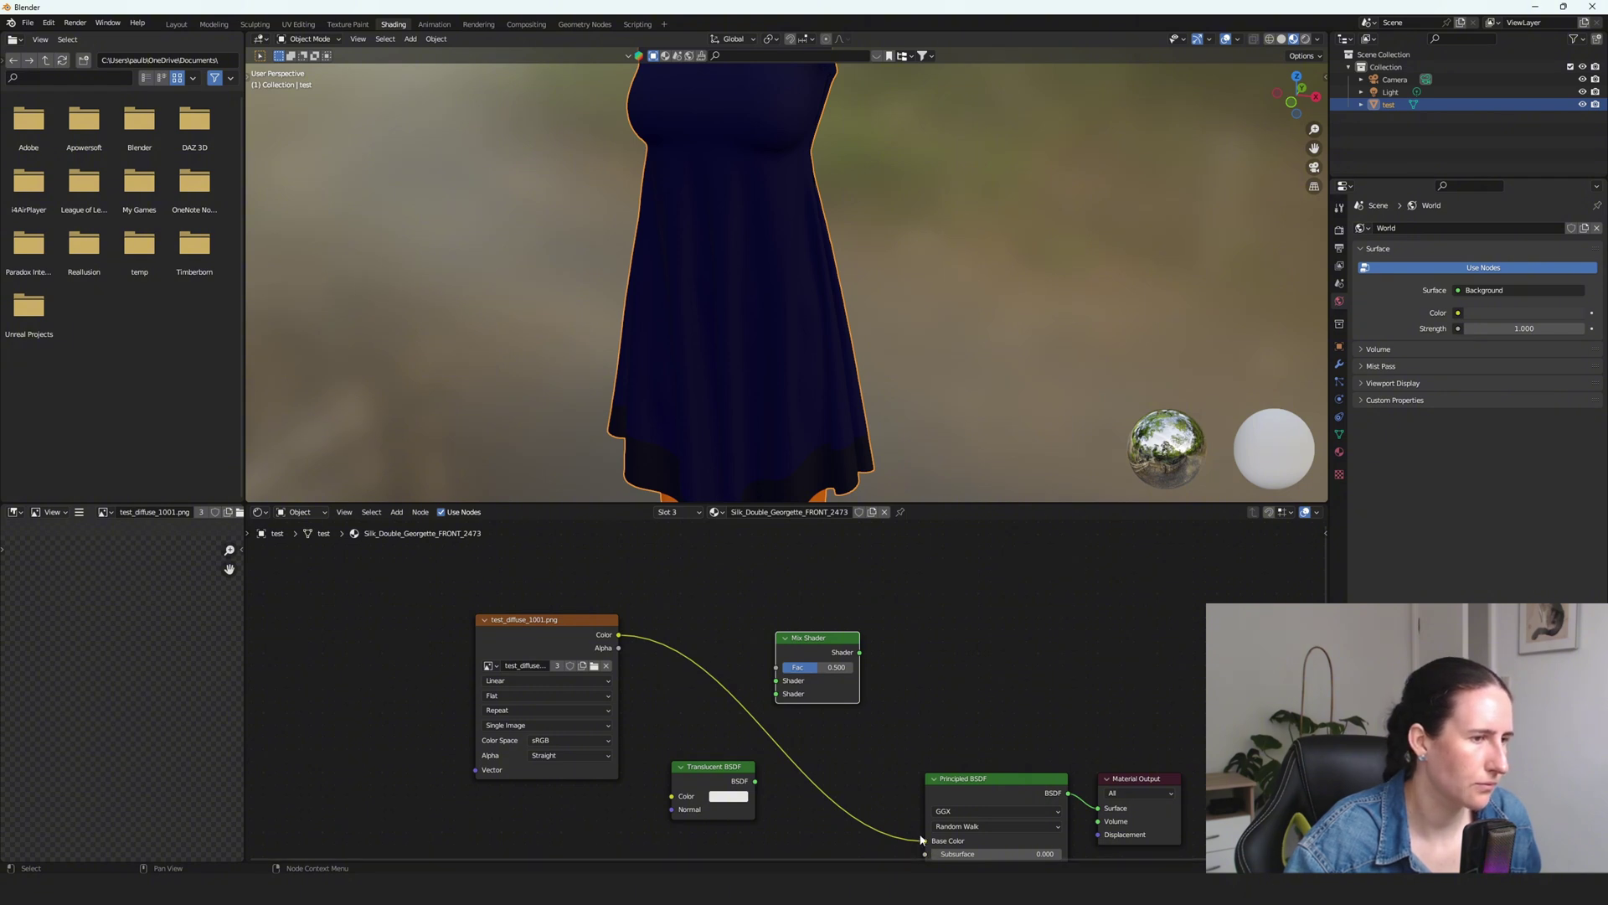
pyautogui.moveTo(923, 840); pyautogui.dragTo(778, 683)
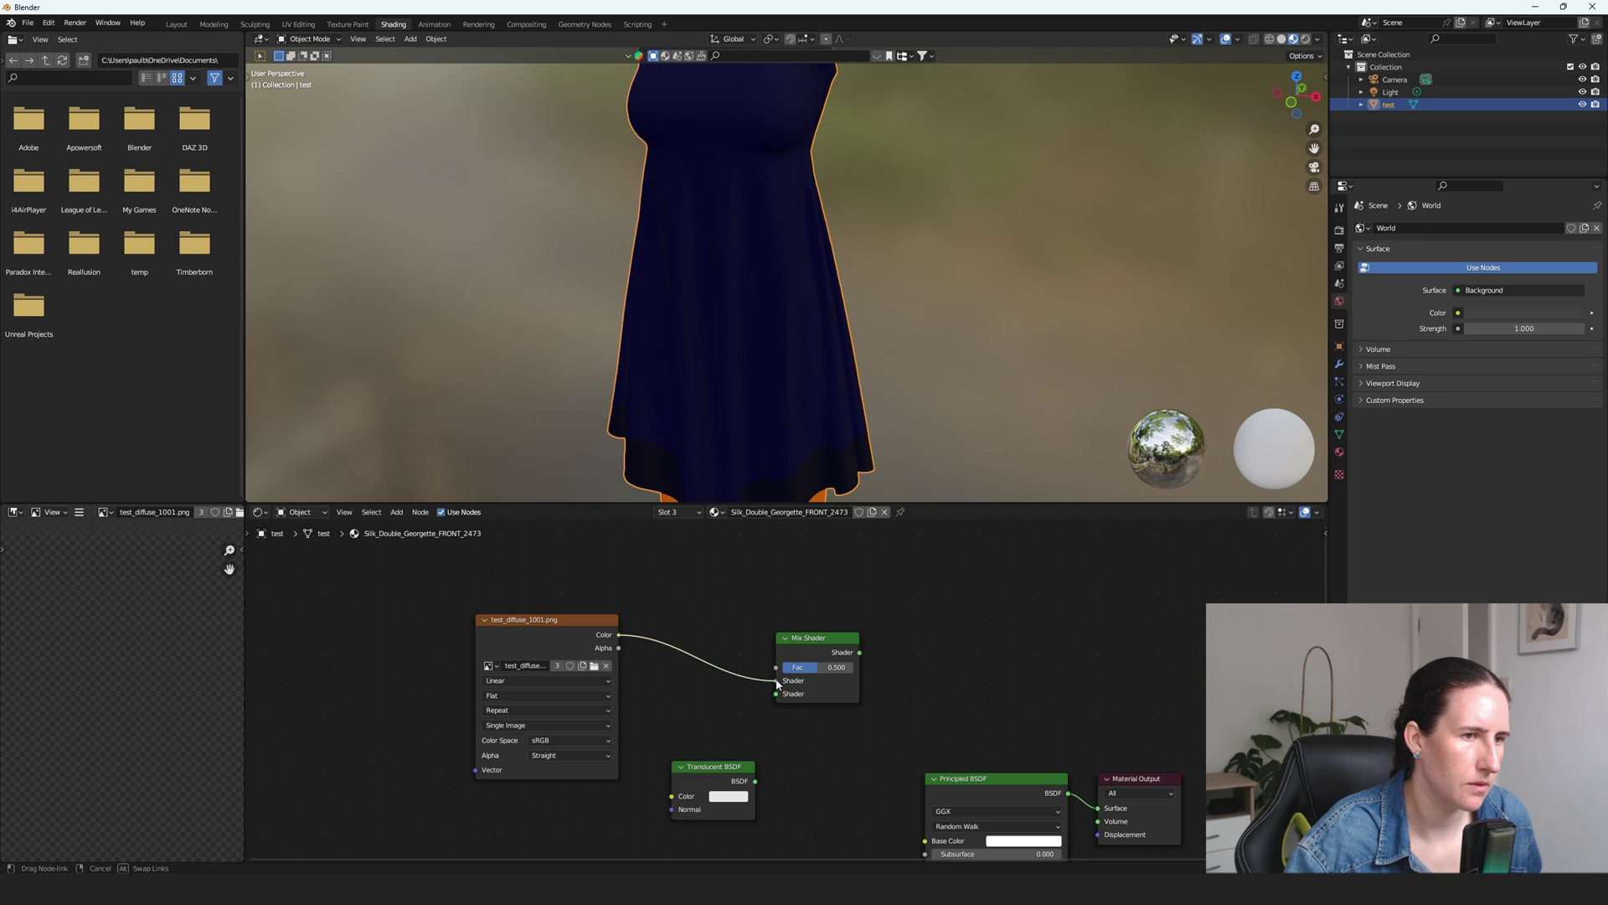
pyautogui.moveTo(777, 683); pyautogui.dragTo(776, 681)
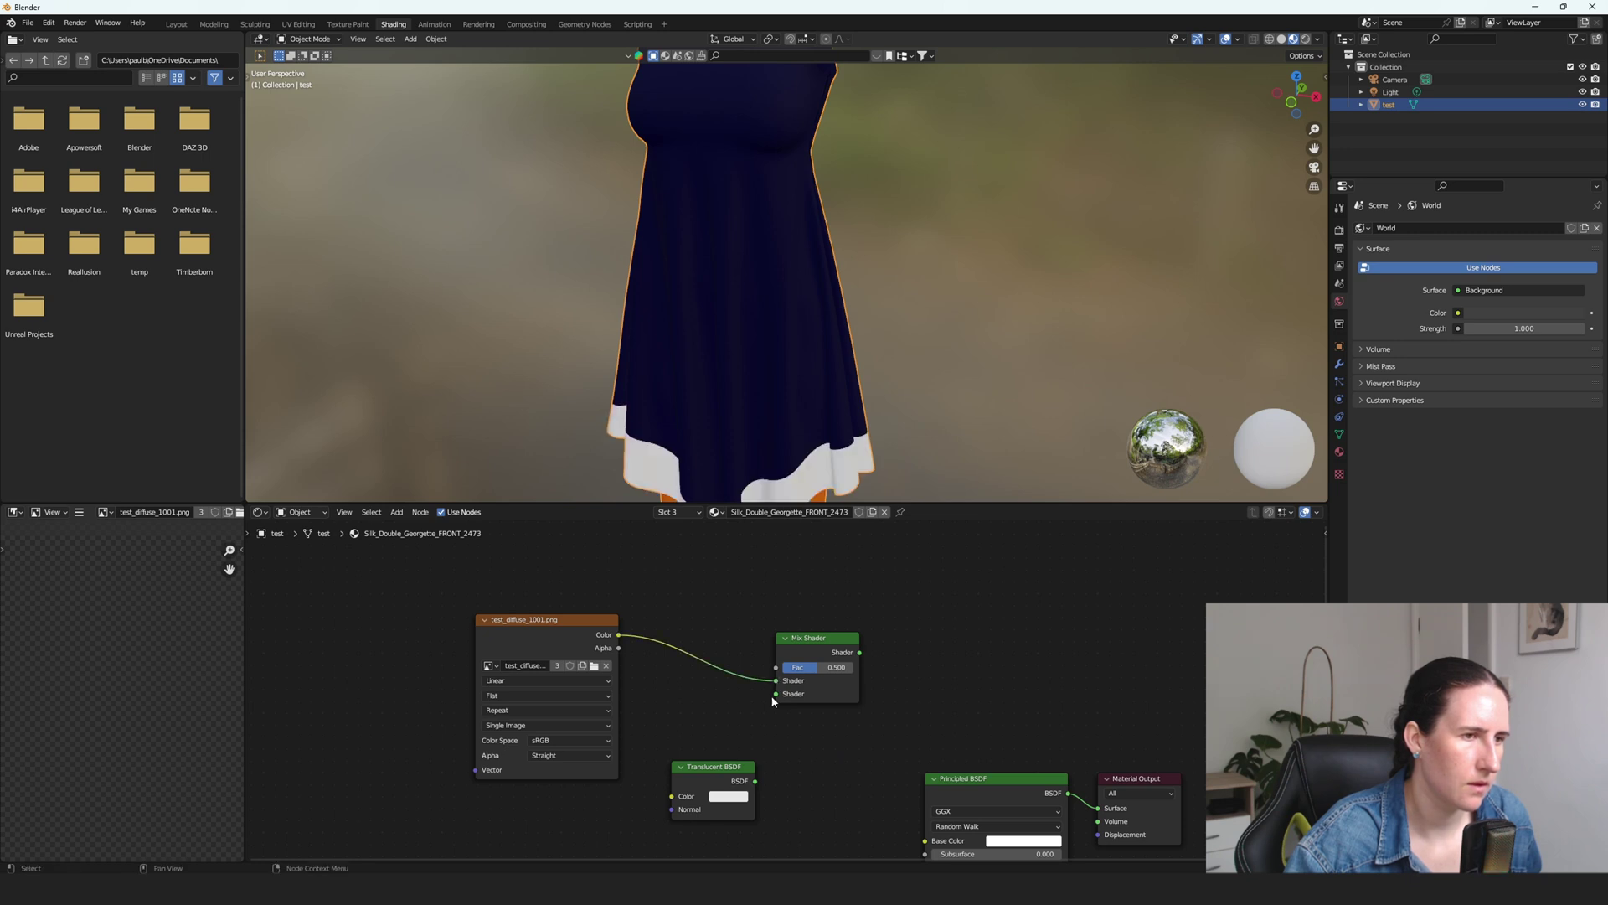
pyautogui.moveTo(756, 782); pyautogui.dragTo(777, 696)
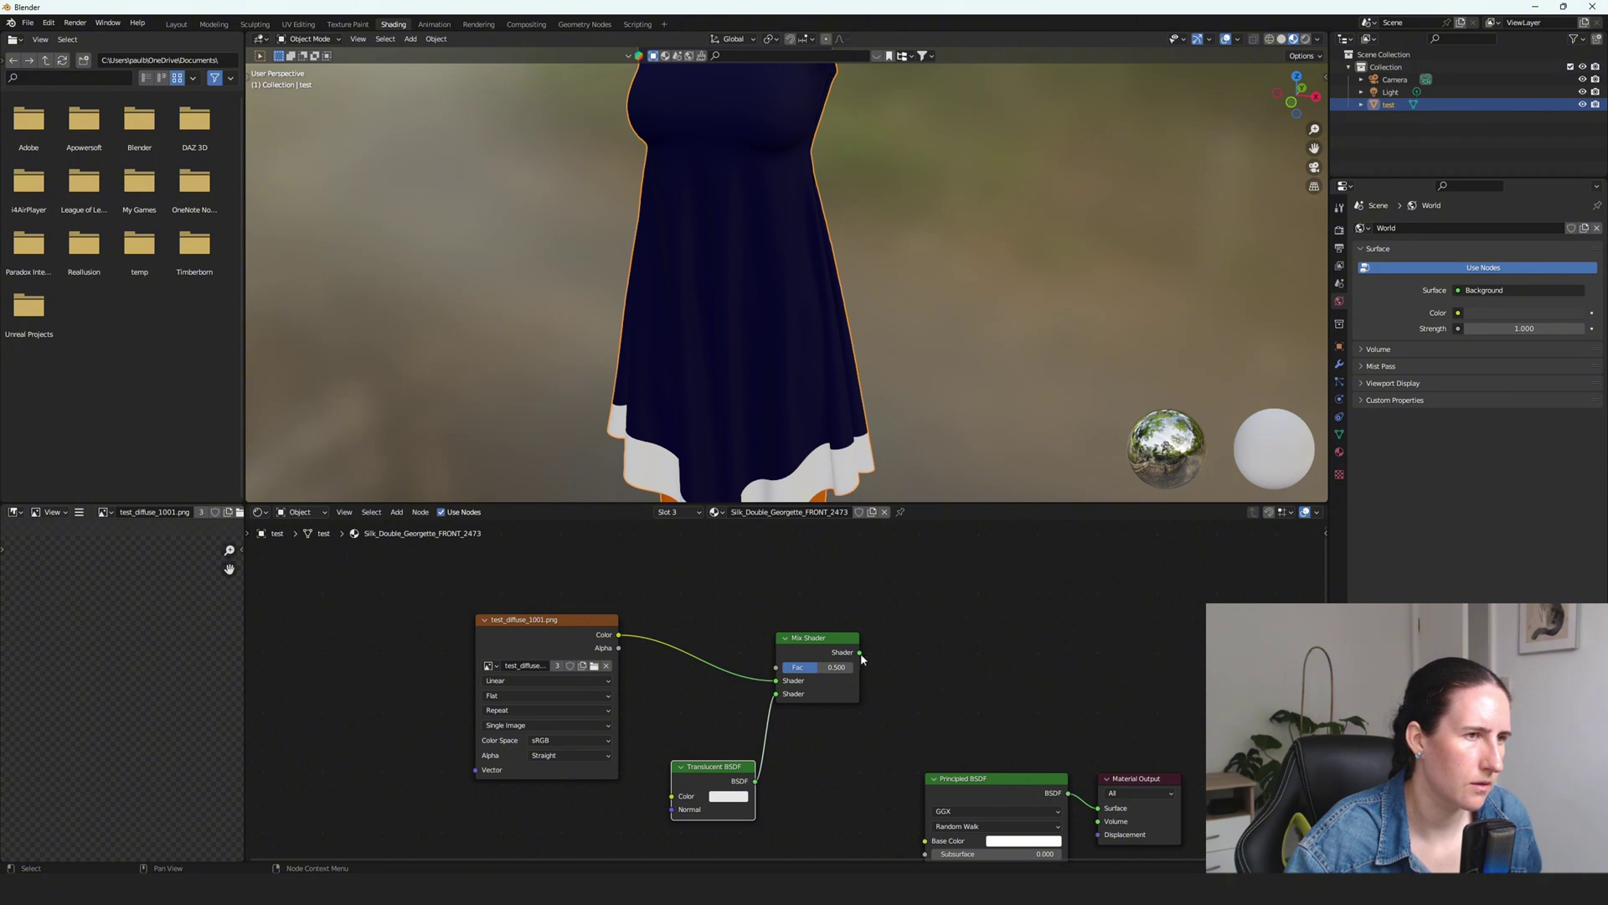
pyautogui.moveTo(861, 652); pyautogui.dragTo(924, 847)
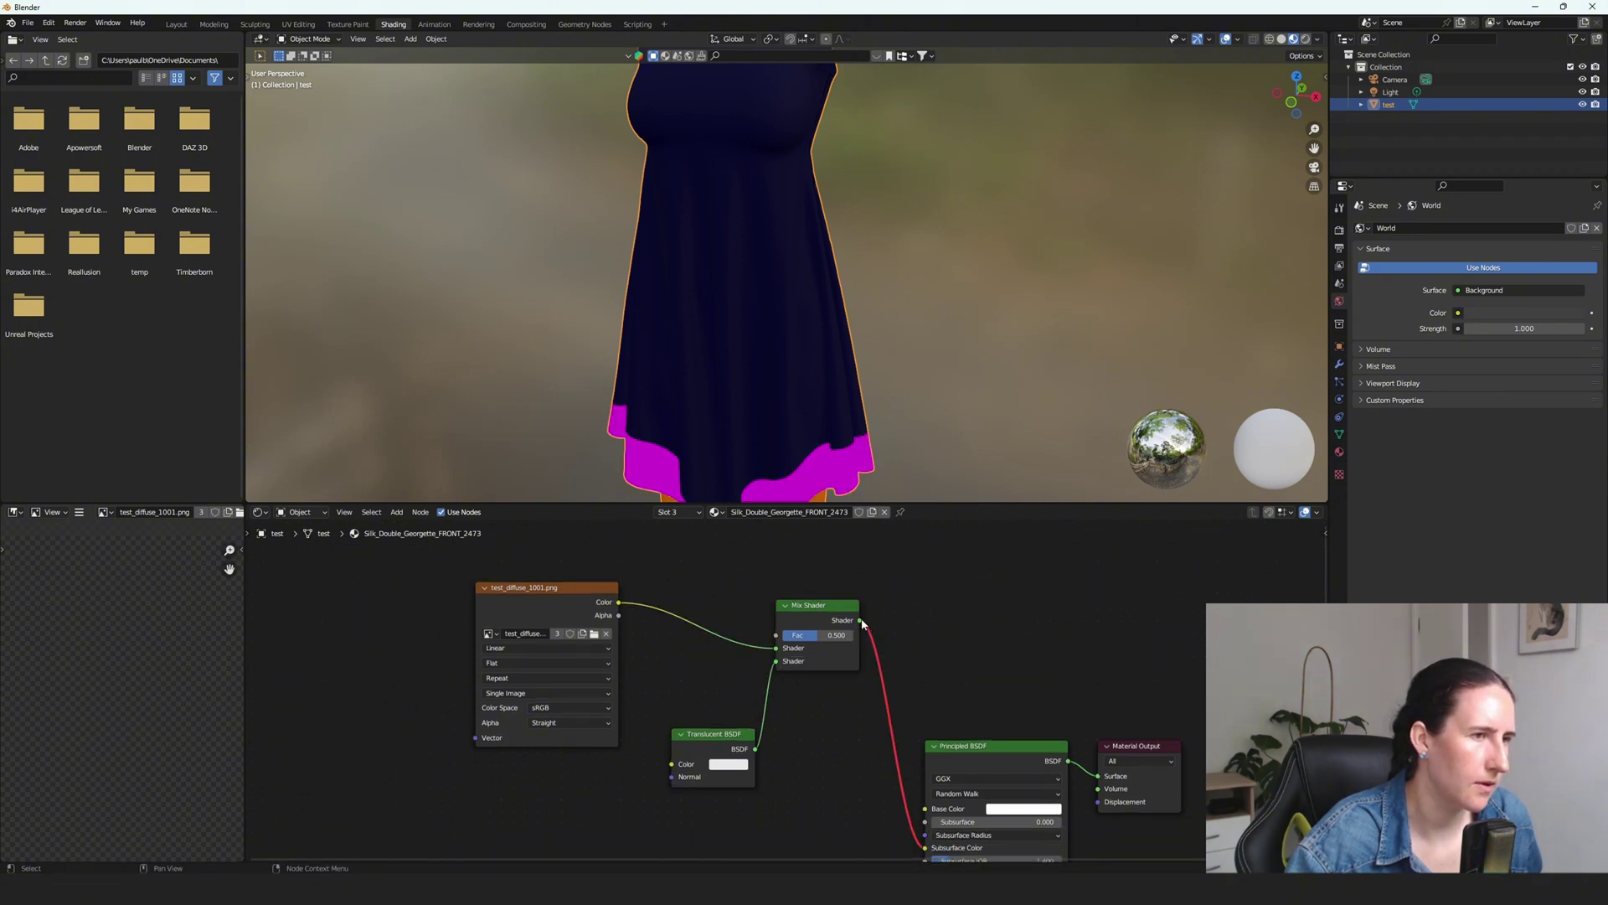
# - Connect the Mix Shader output to the Principled BSDF Base Color
pyautogui.moveTo(861, 621); pyautogui.dragTo(928, 813)
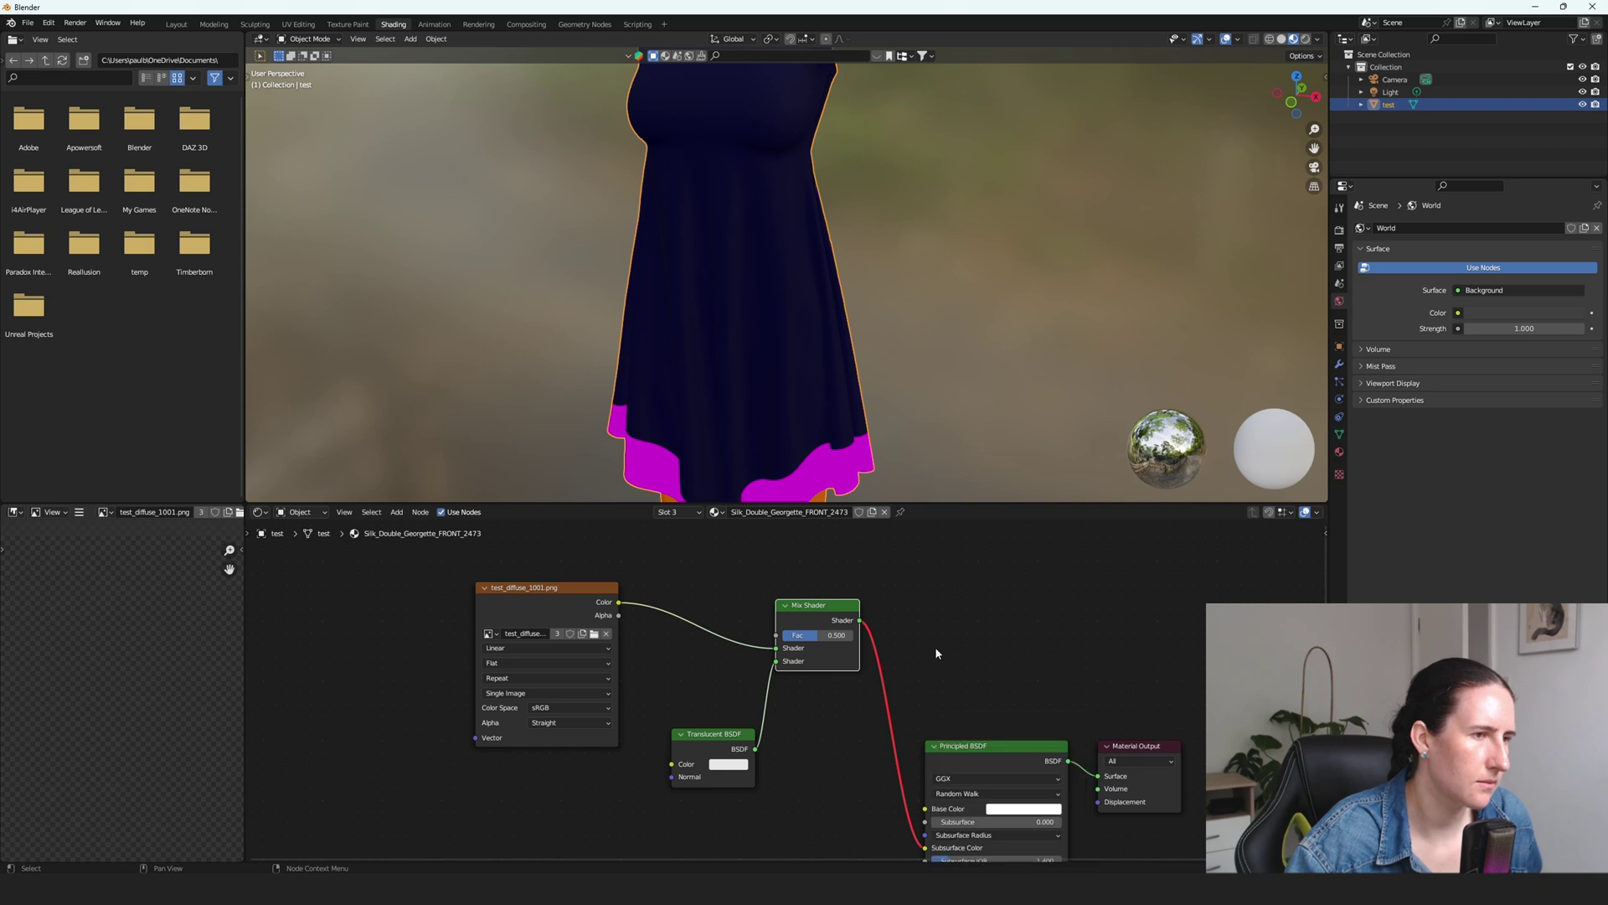
pyautogui.moveTo(859, 620); pyautogui.dragTo(877, 836)
pyautogui.click(924, 848)
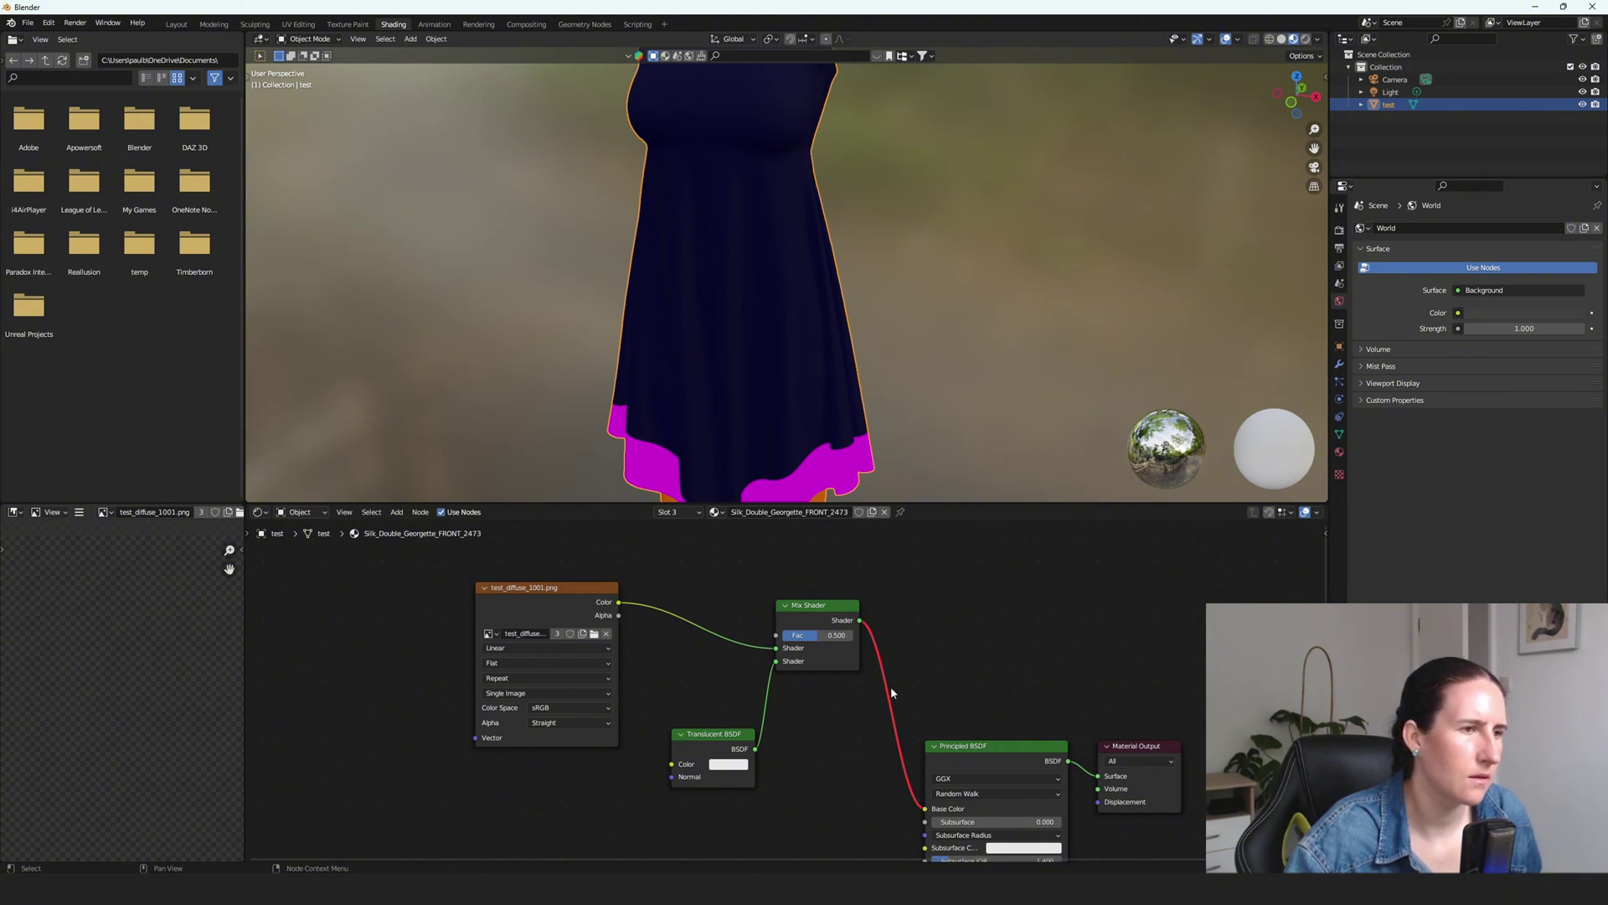
pyautogui.moveTo(907, 643); pyautogui.dragTo(949, 604, button='middle')
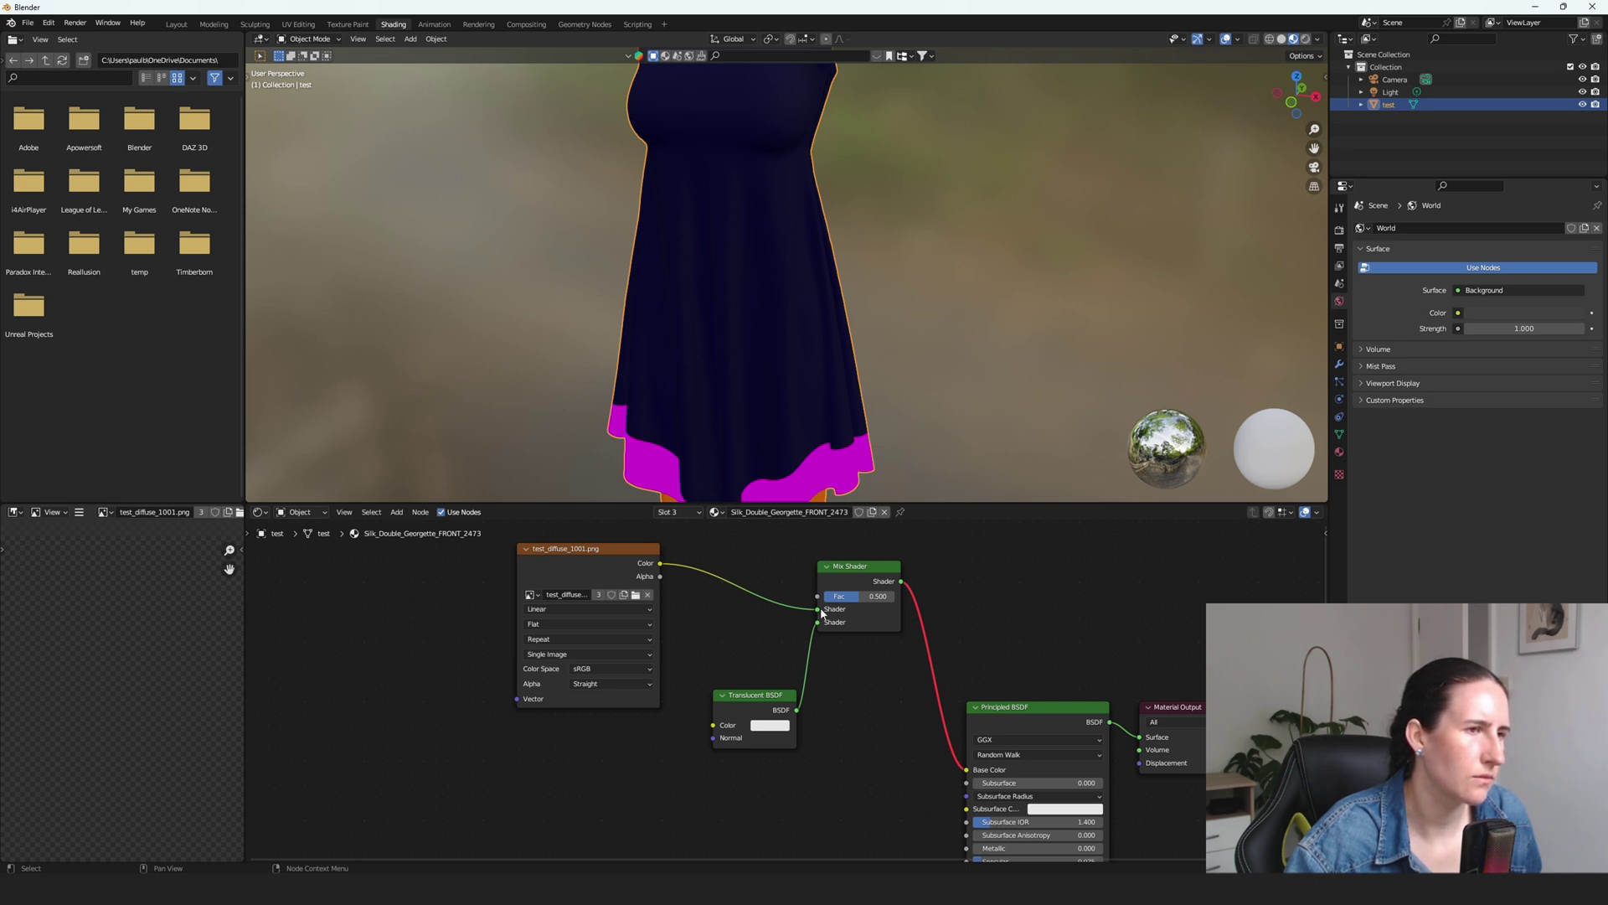
# - Try the image link on Fac, redo the Base Color link, and return image Color to the first Shader
pyautogui.moveTo(817, 608); pyautogui.dragTo(818, 604)
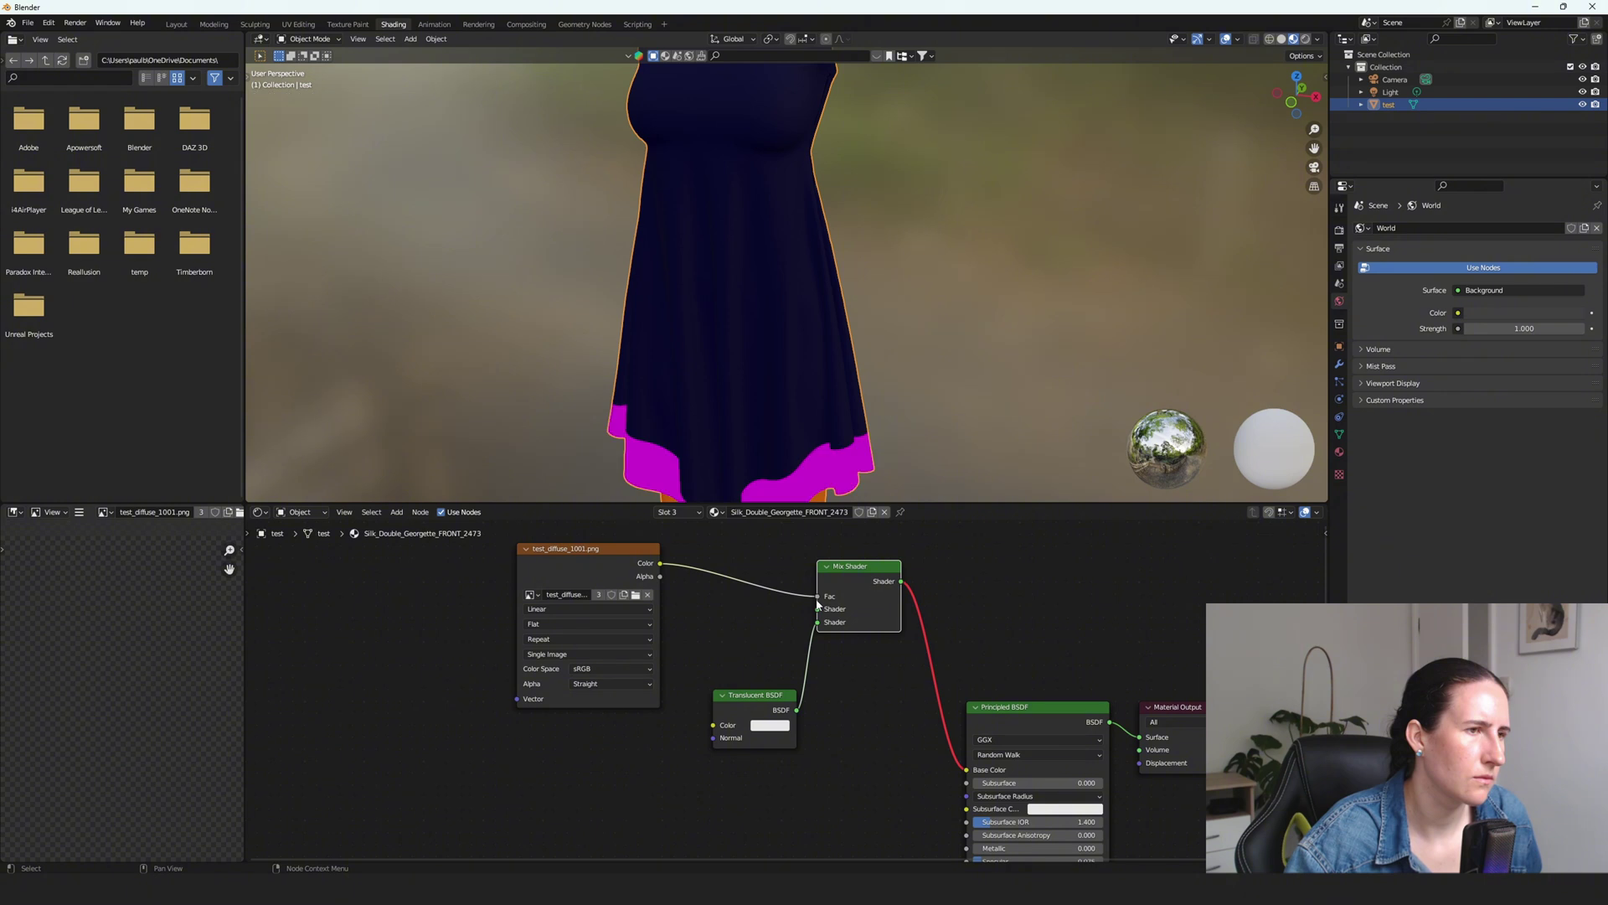
pyautogui.click(957, 627)
pyautogui.moveTo(910, 584); pyautogui.dragTo(901, 581)
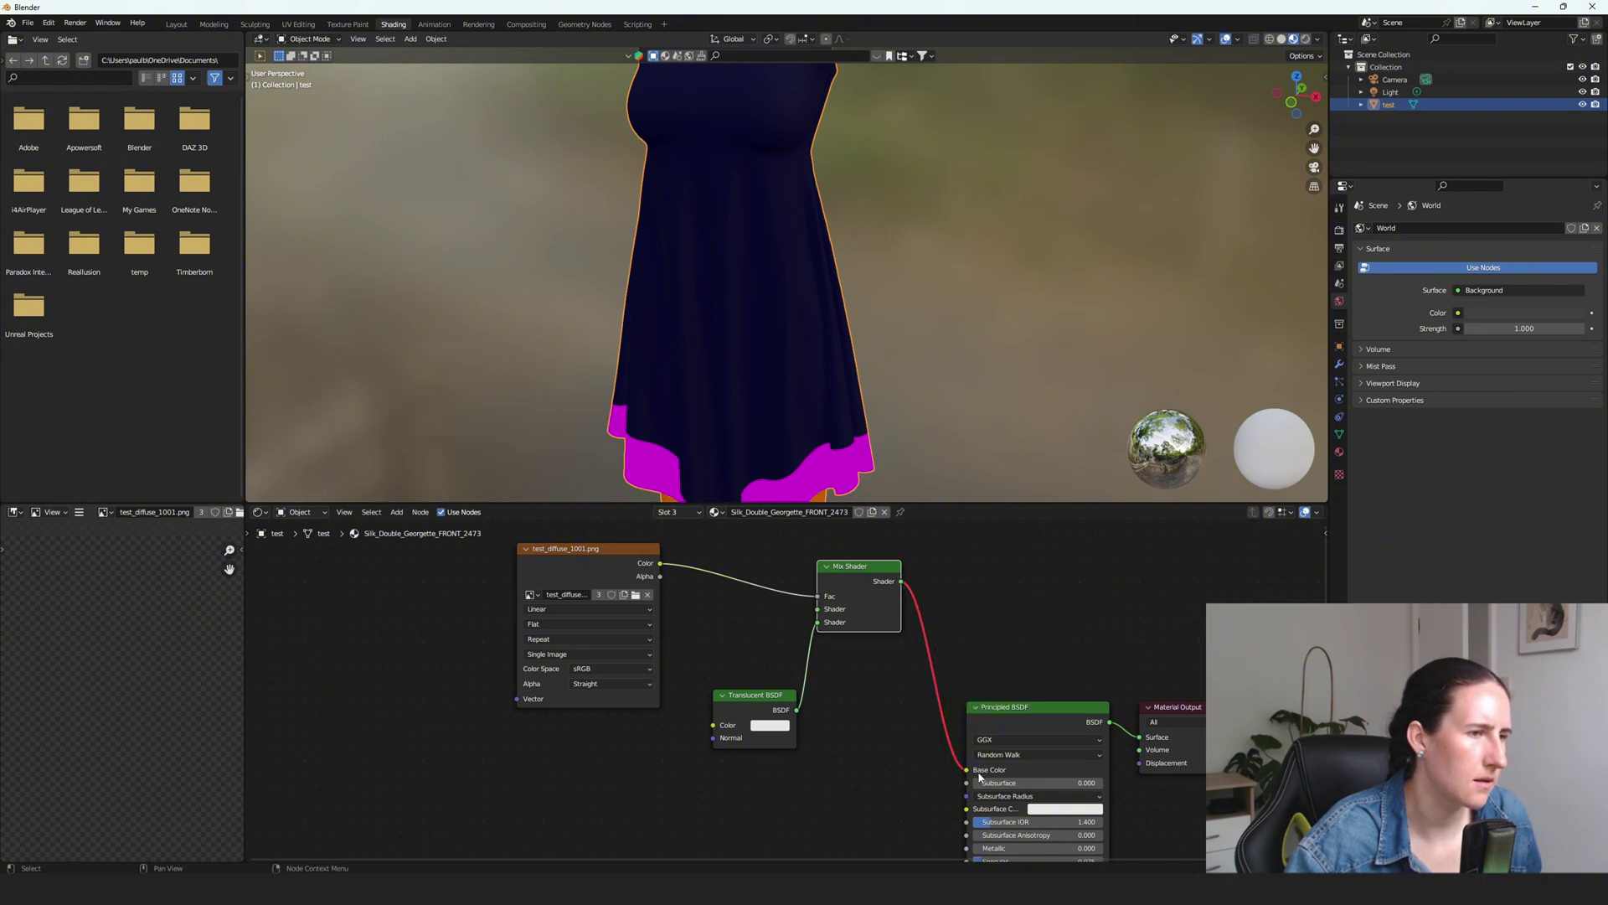
pyautogui.moveTo(966, 772); pyautogui.dragTo(922, 740)
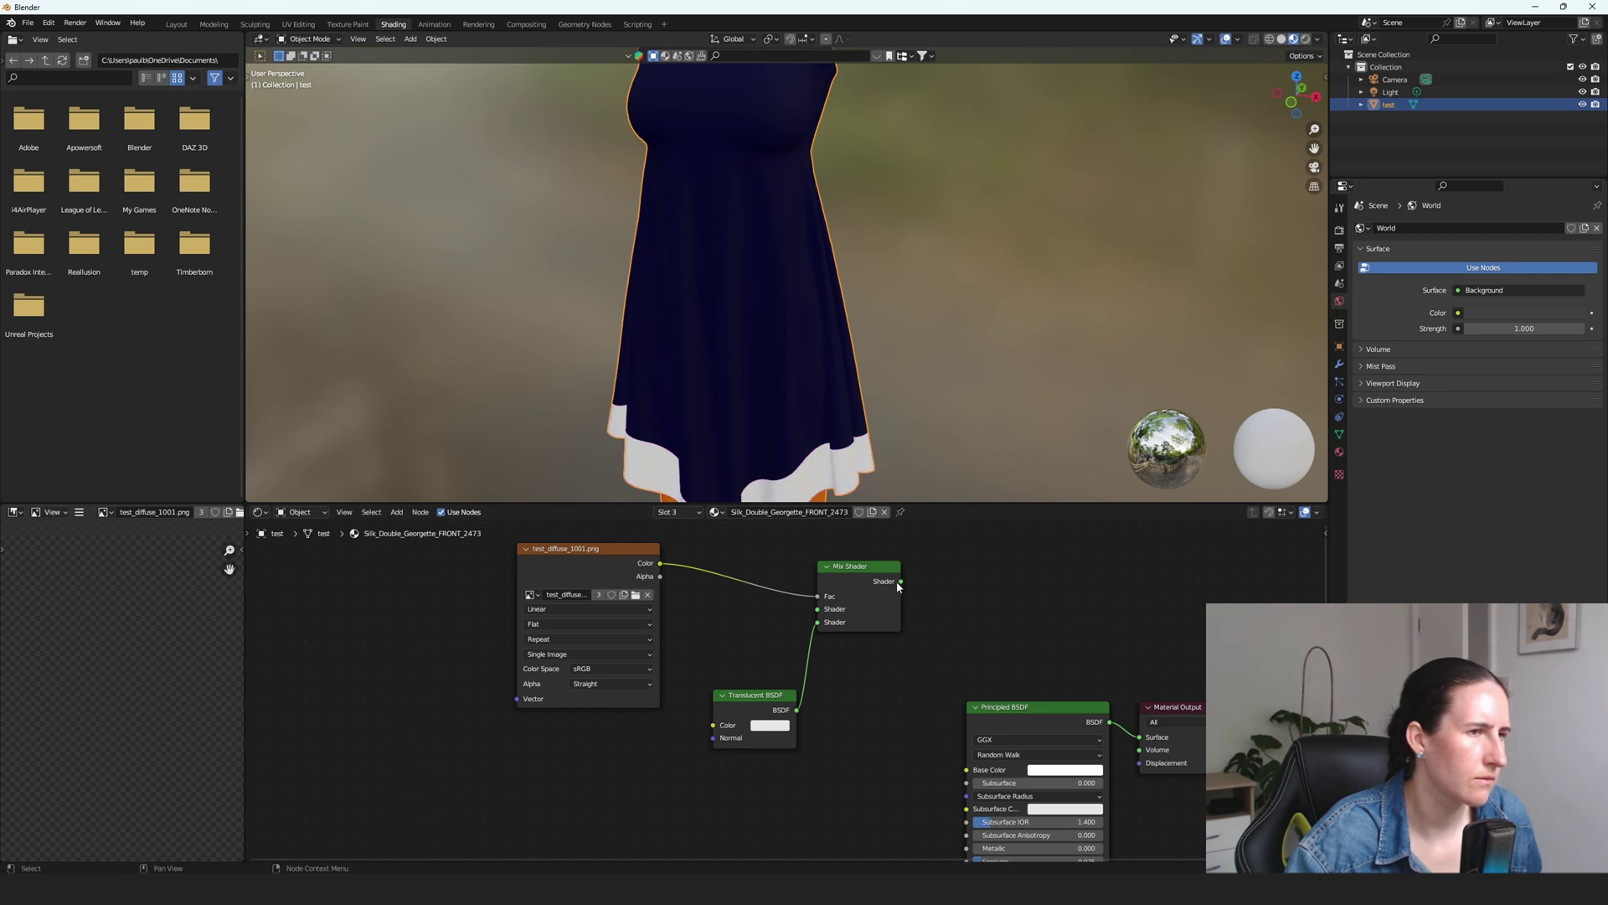
pyautogui.moveTo(901, 581); pyautogui.dragTo(968, 772)
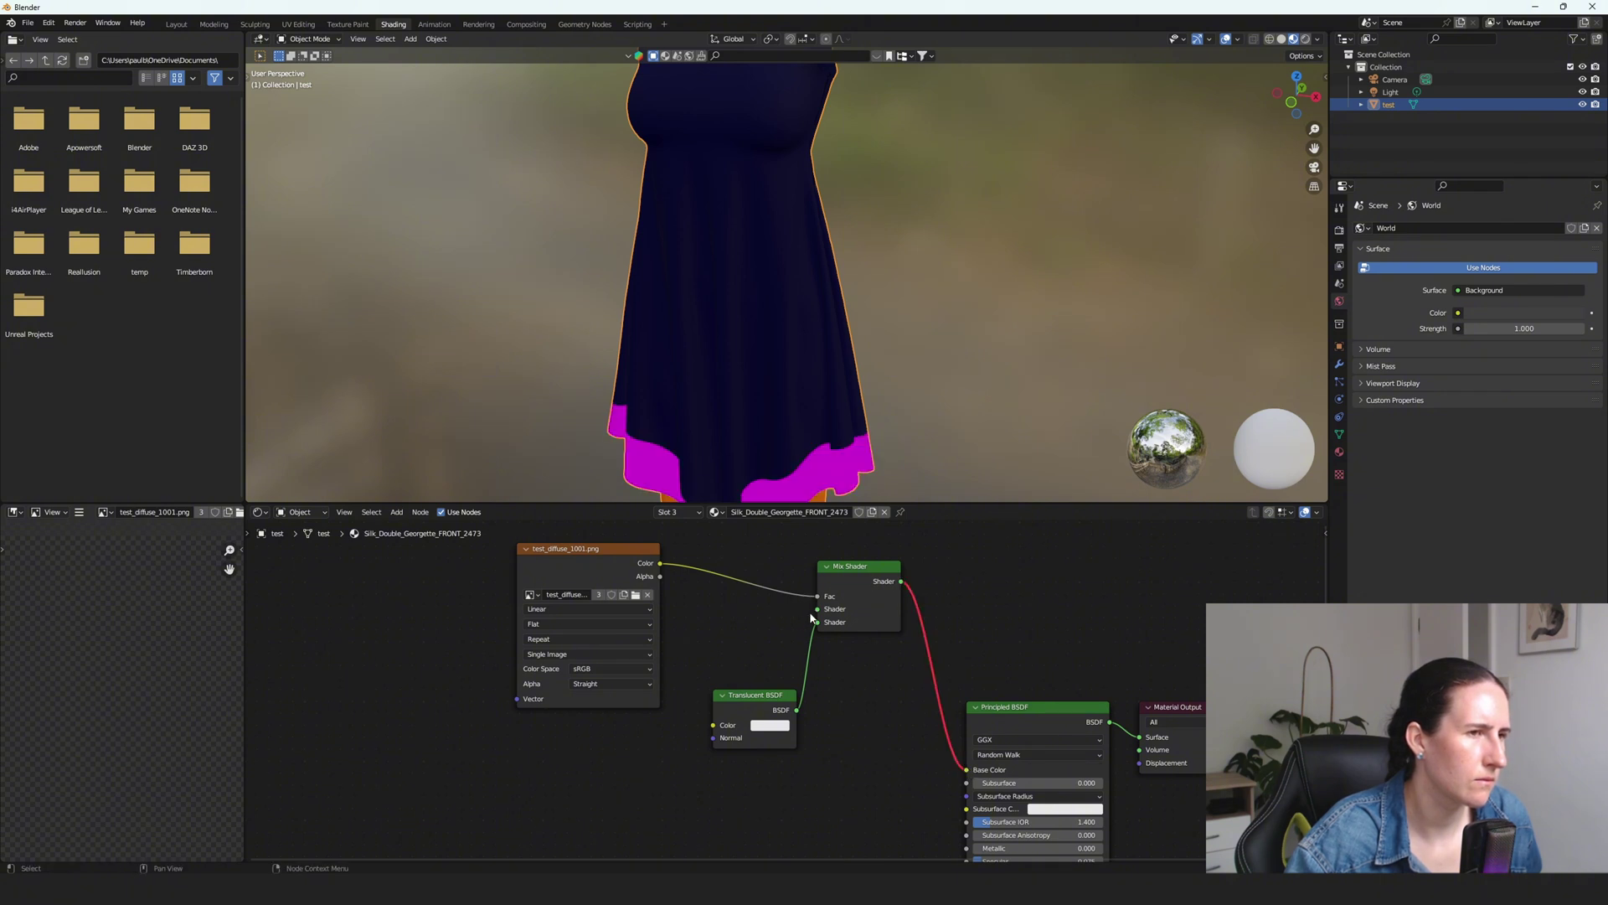
pyautogui.moveTo(661, 563); pyautogui.dragTo(820, 609)
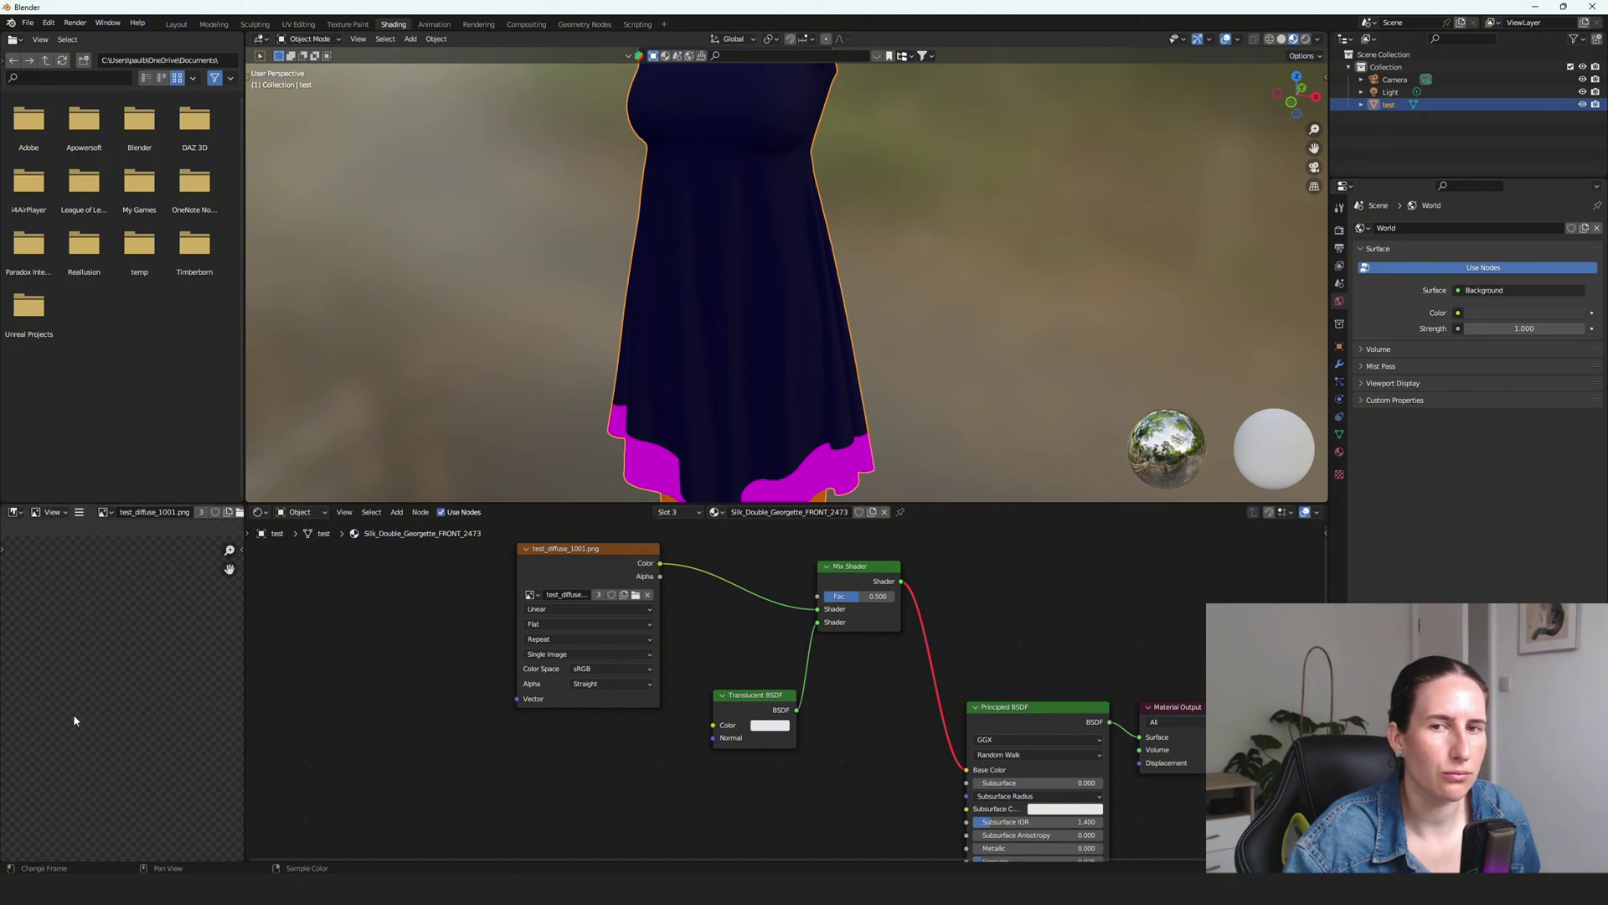
# - Switch to the Infinity_Floor.blend scene with the Shader Editor beside the 3D viewport
pyautogui.rightClick(888, 437)
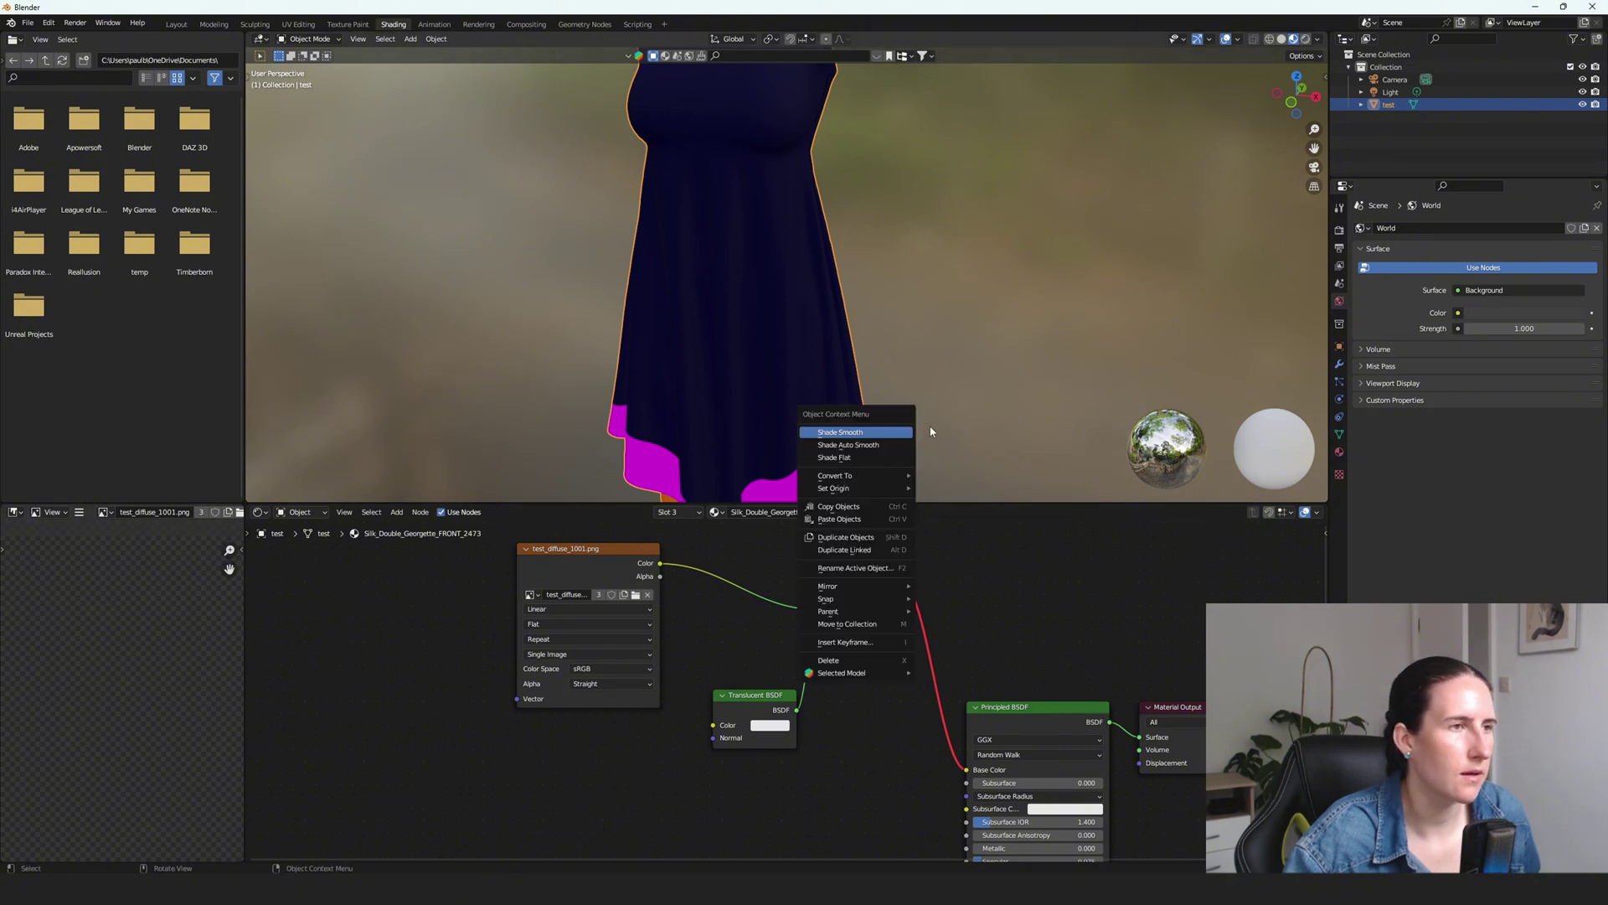
pyautogui.rightClick(1014, 622)
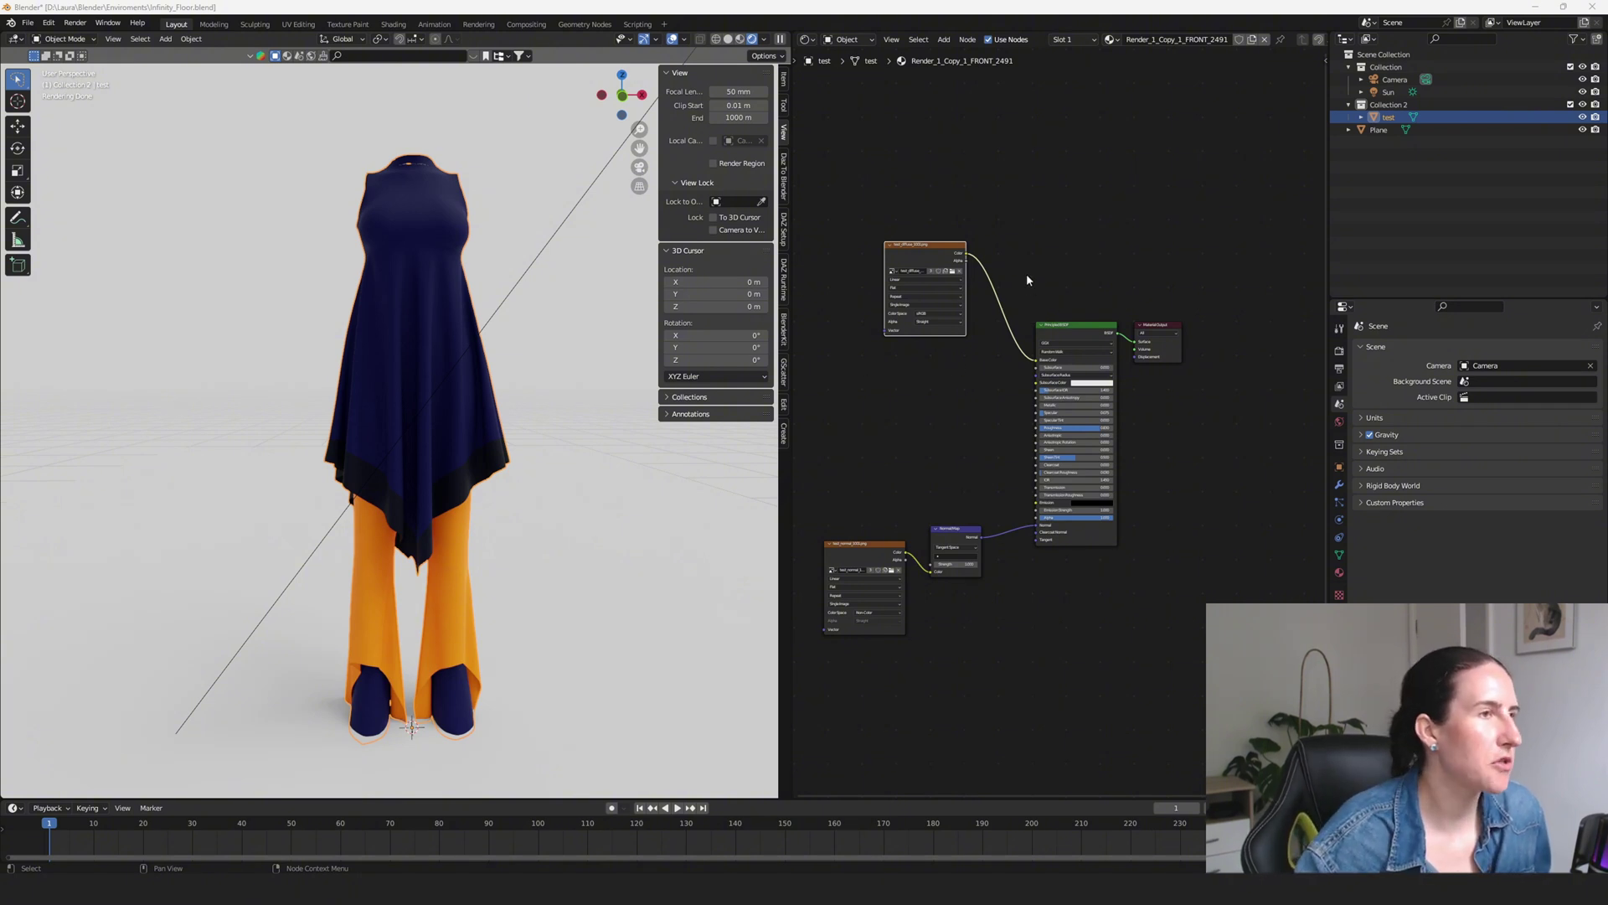
# - Make room in the pants material graph and add a Transparent BSDF node
pyautogui.moveTo(1069, 329); pyautogui.dragTo(1052, 338)
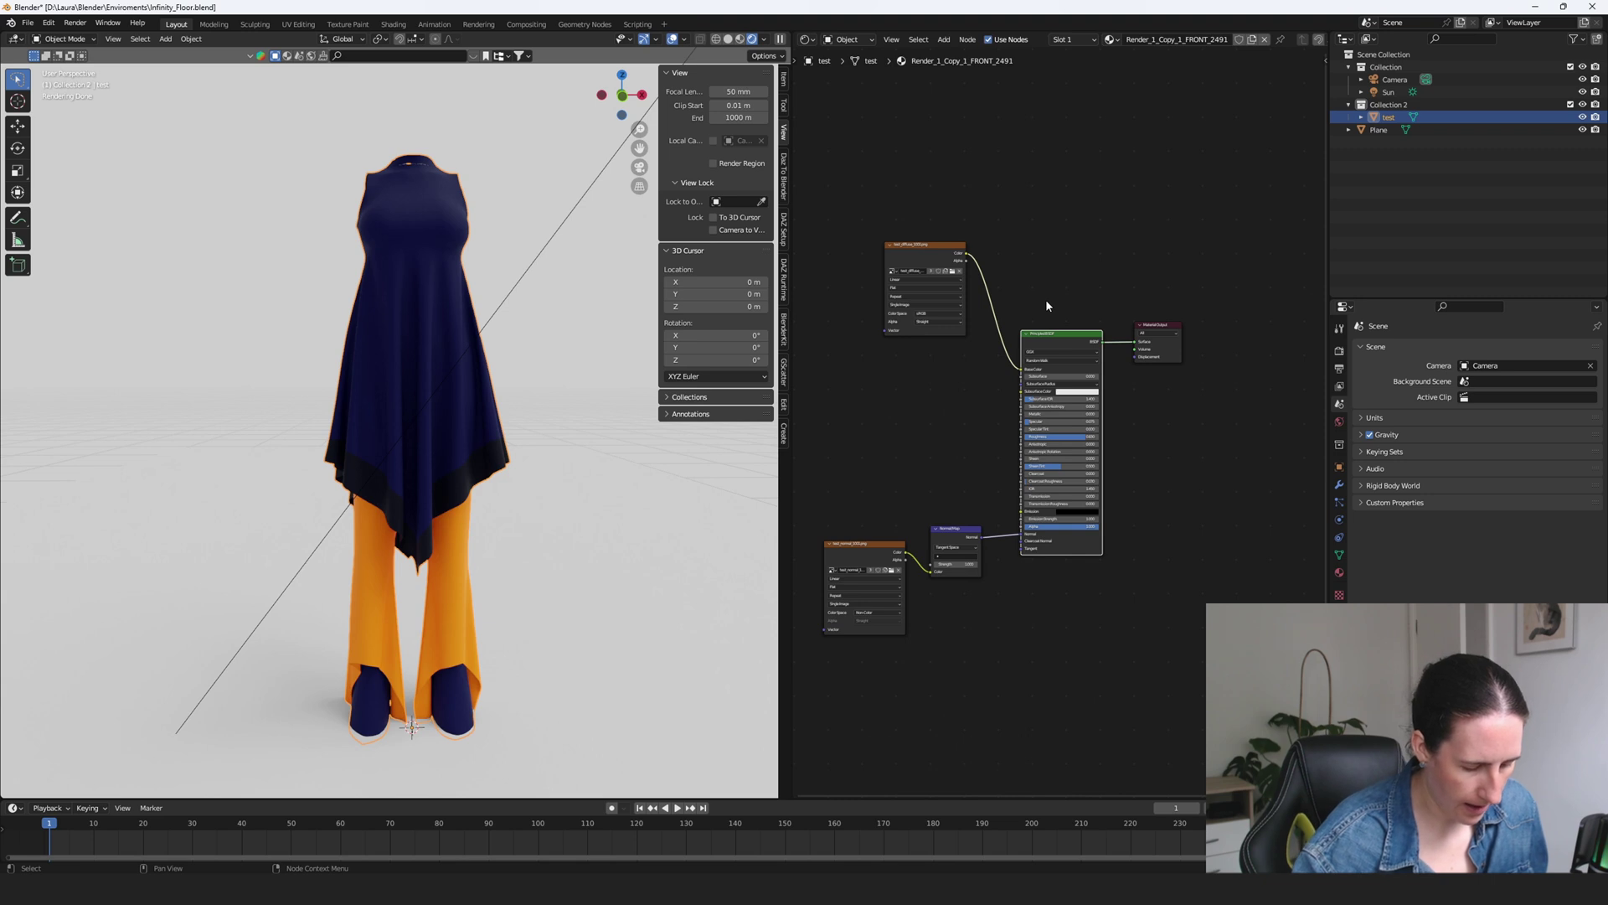
pyautogui.moveTo(940, 249); pyautogui.dragTo(927, 248)
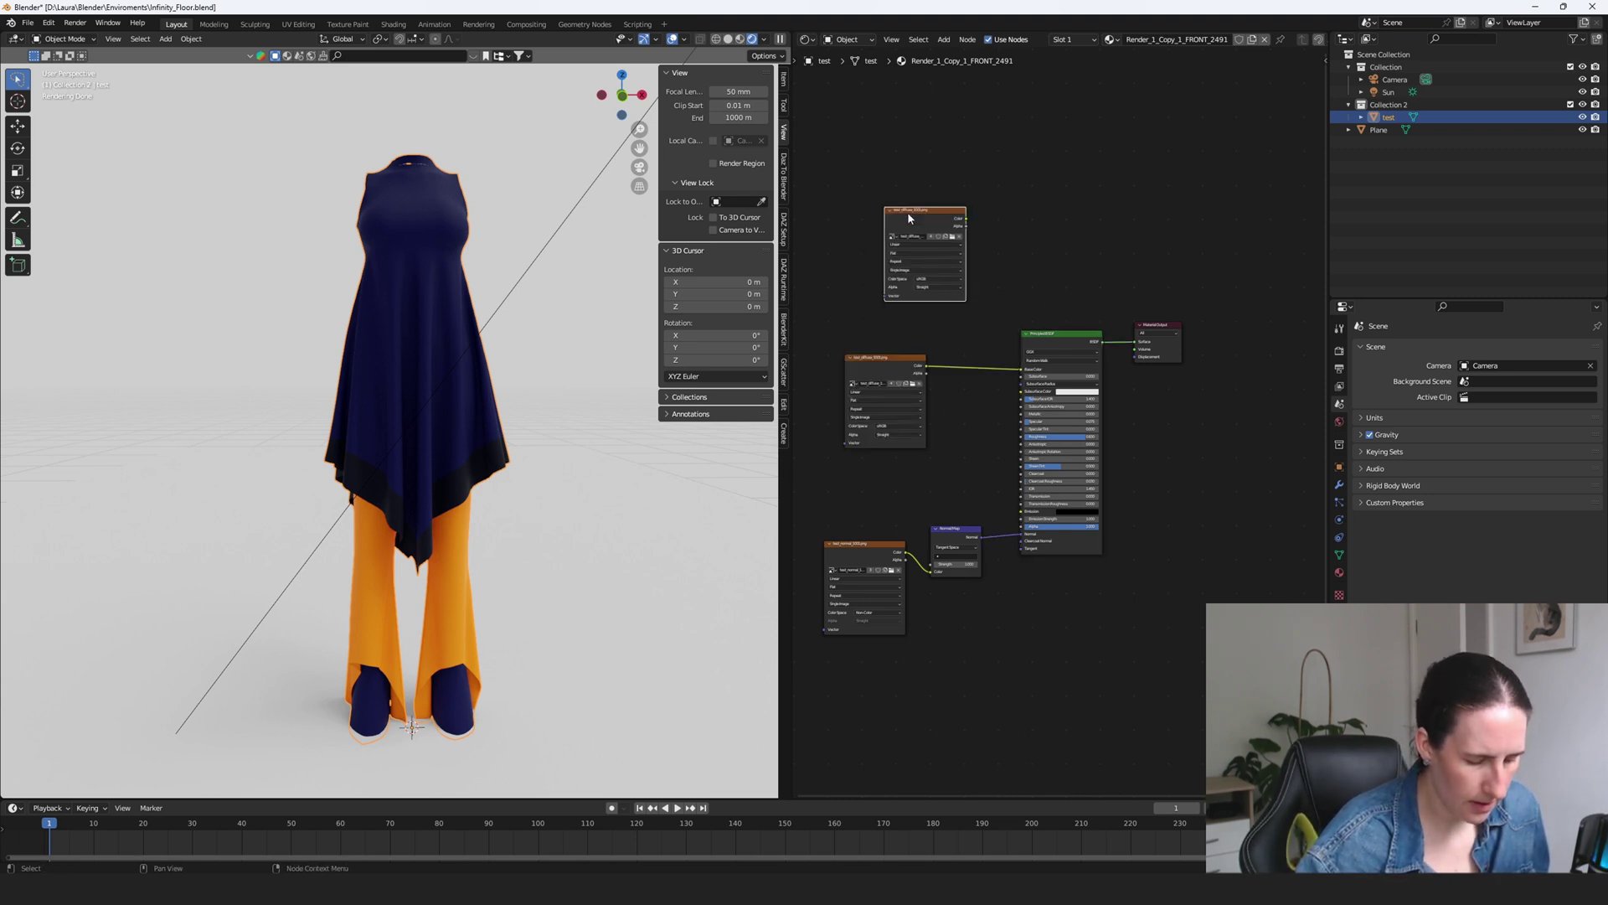
pyautogui.click(993, 218)
pyautogui.hotkey('shift', 'a')
pyautogui.write('tr')
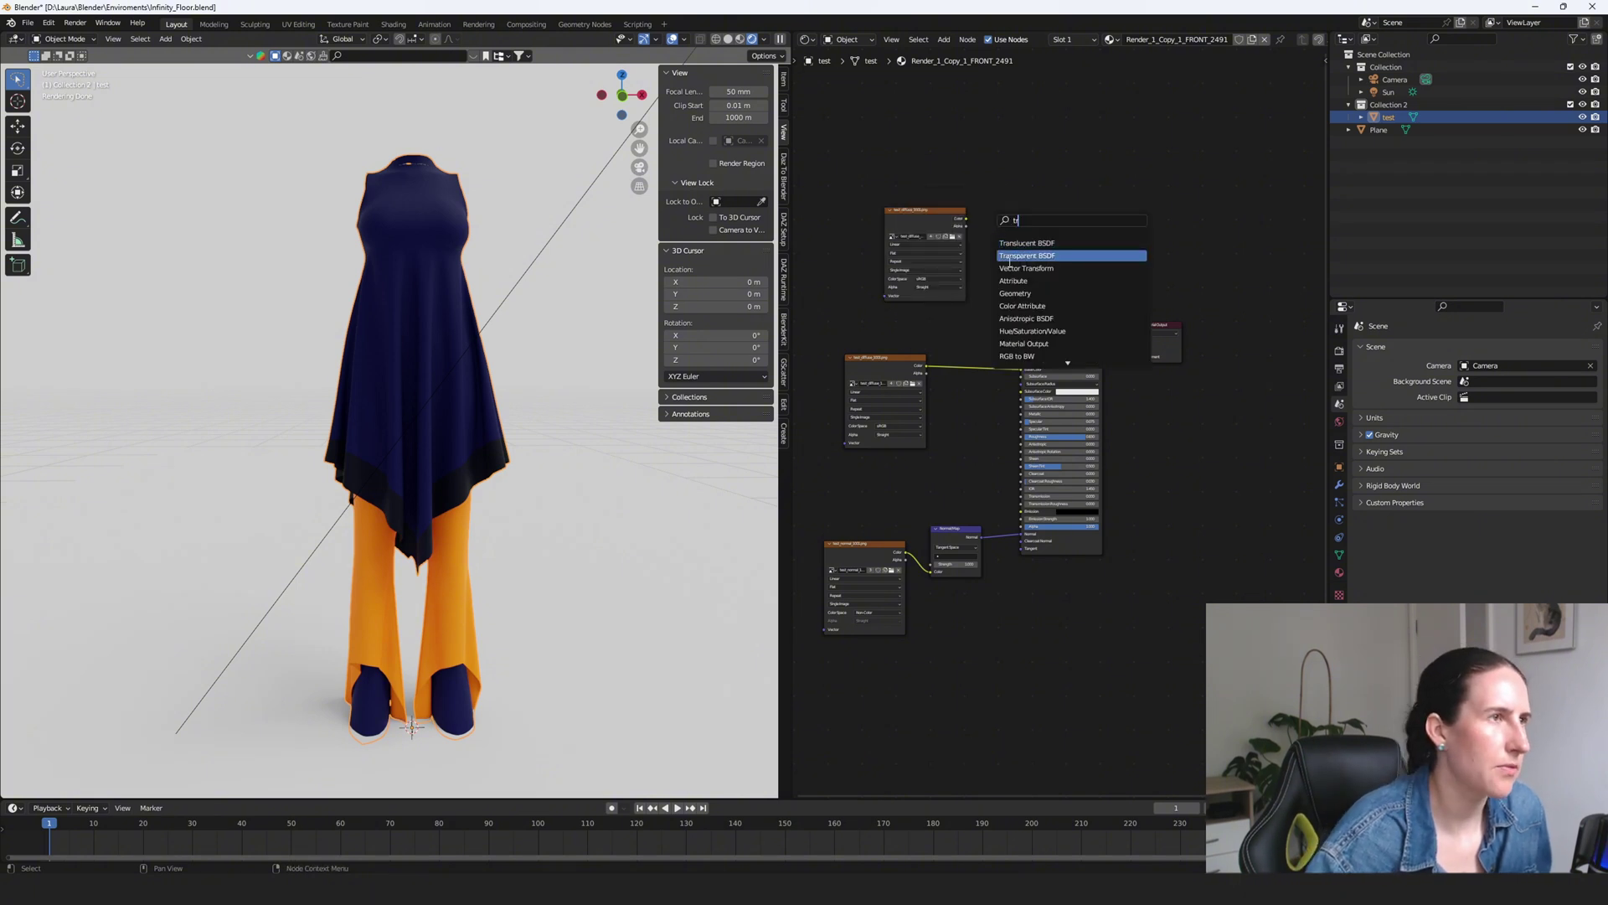
pyautogui.click(1007, 256)
pyautogui.click(996, 240)
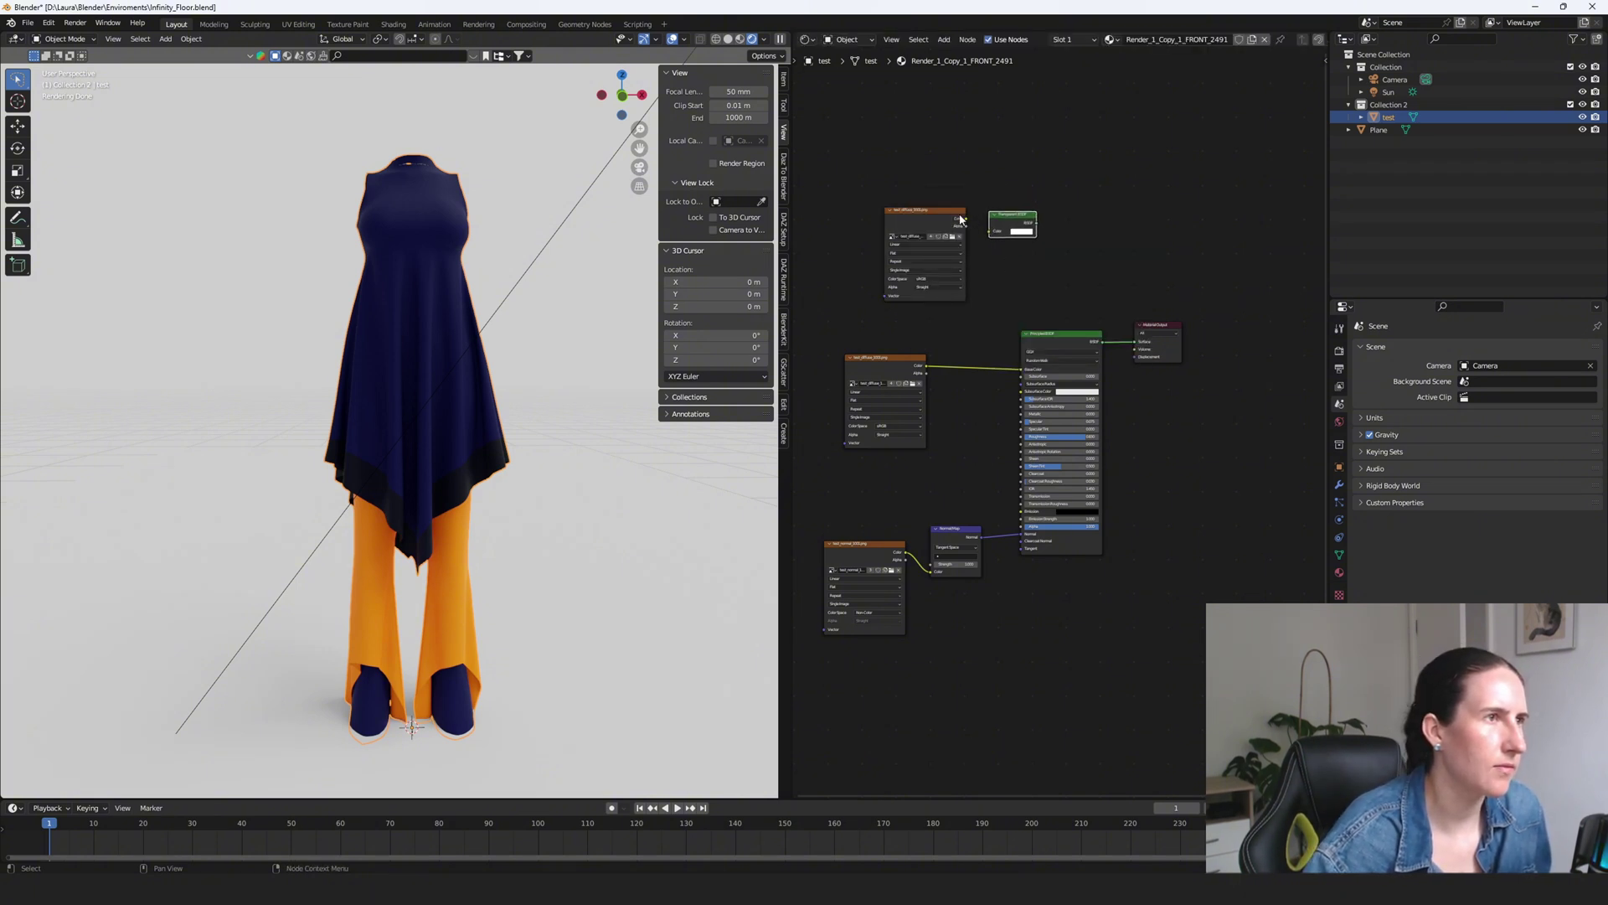
# - Add a Mix Shader and feed the top image texture into its Fac socket
pyautogui.moveTo(952, 215); pyautogui.dragTo(931, 283)
pyautogui.moveTo(1057, 335); pyautogui.dragTo(1042, 339)
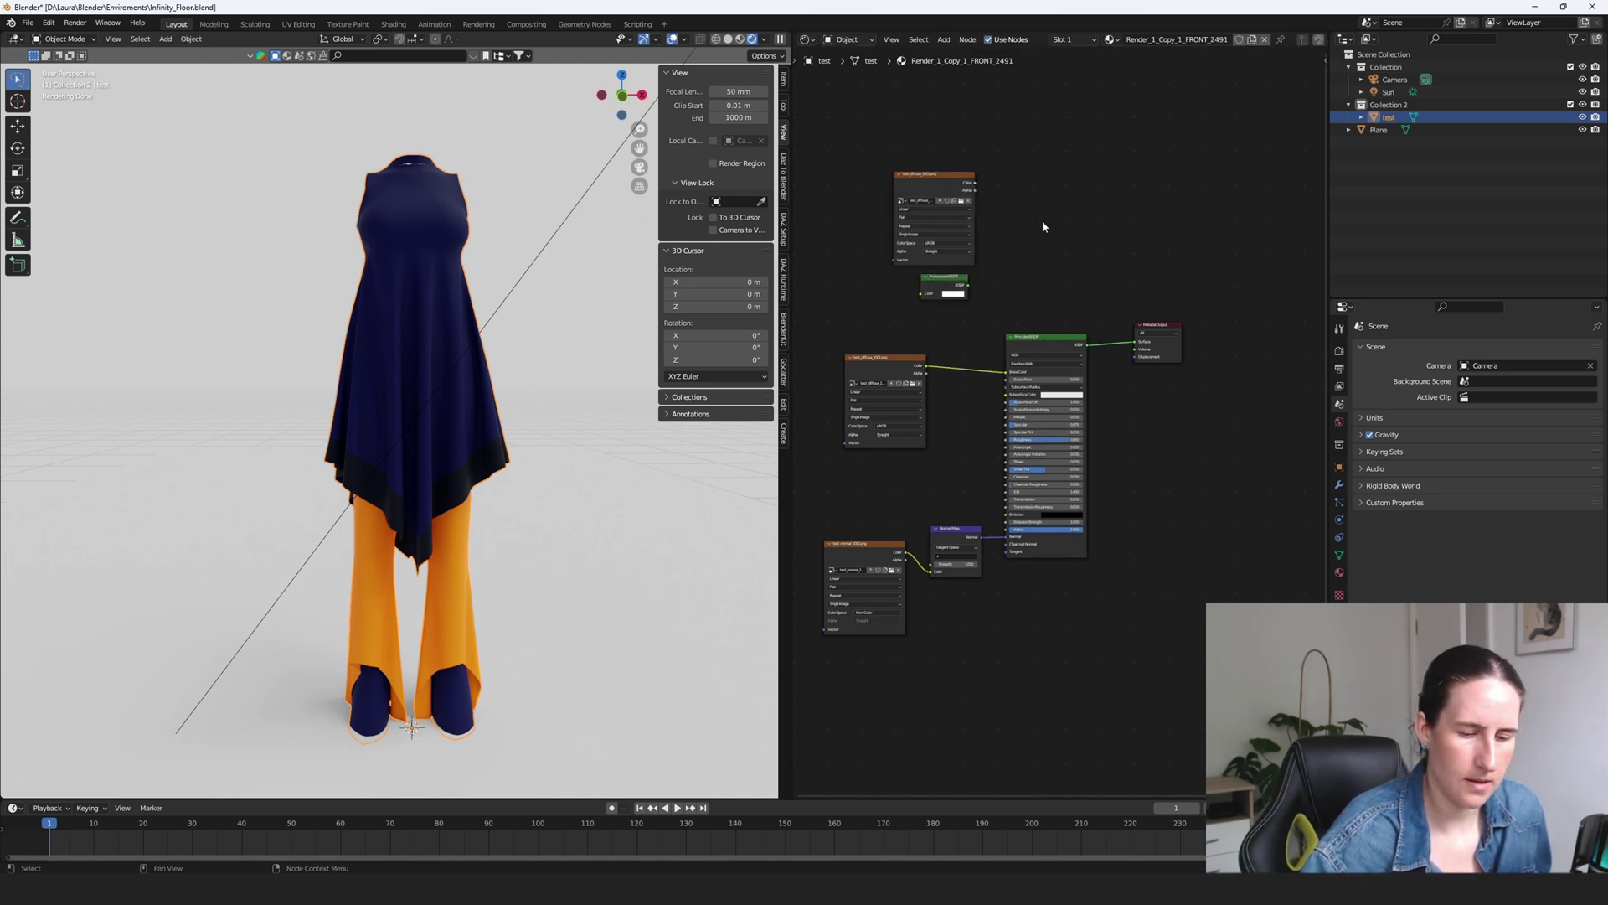
pyautogui.hotkey('shift', 'a')
pyautogui.click(1042, 222)
pyautogui.write('mix')
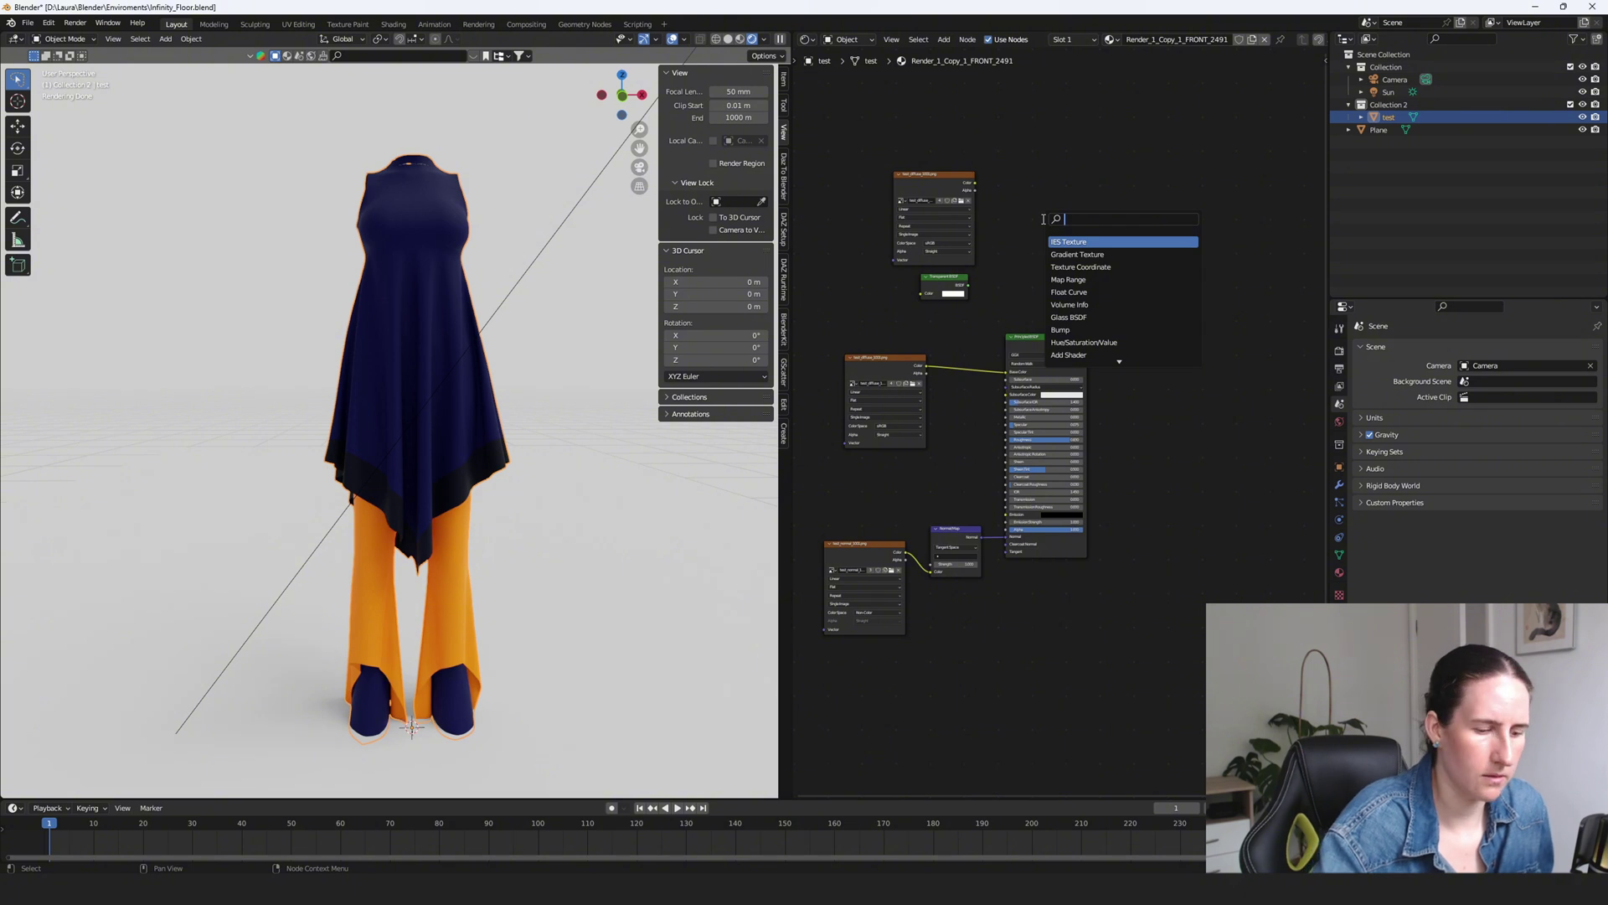
pyautogui.press('Return')
pyautogui.click(1067, 256)
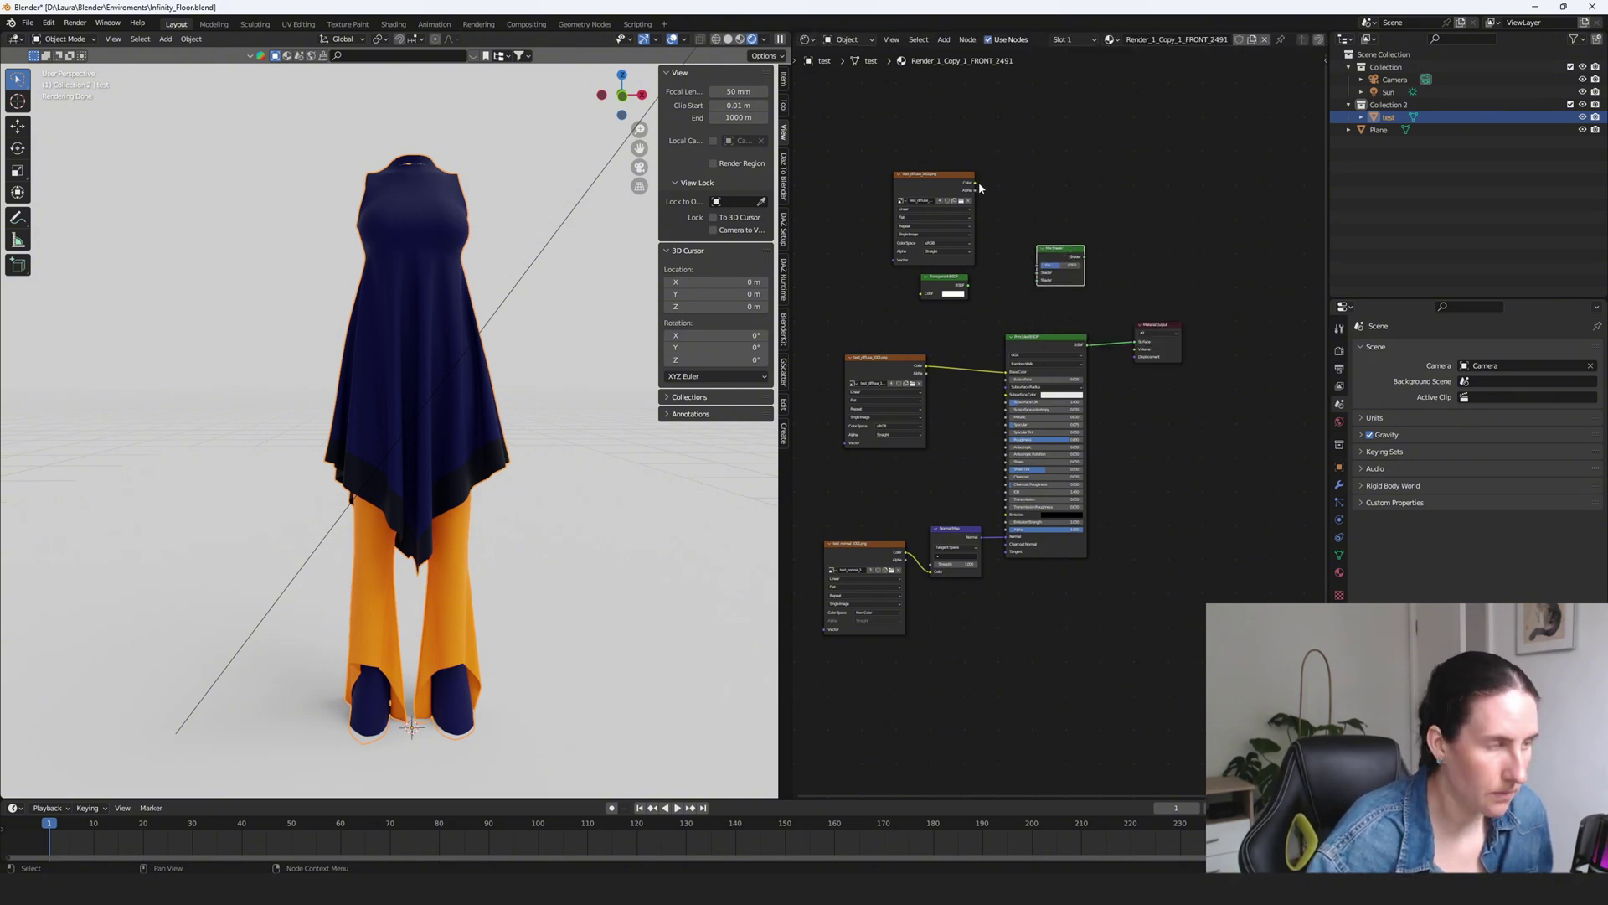
pyautogui.moveTo(977, 186); pyautogui.dragTo(1036, 272)
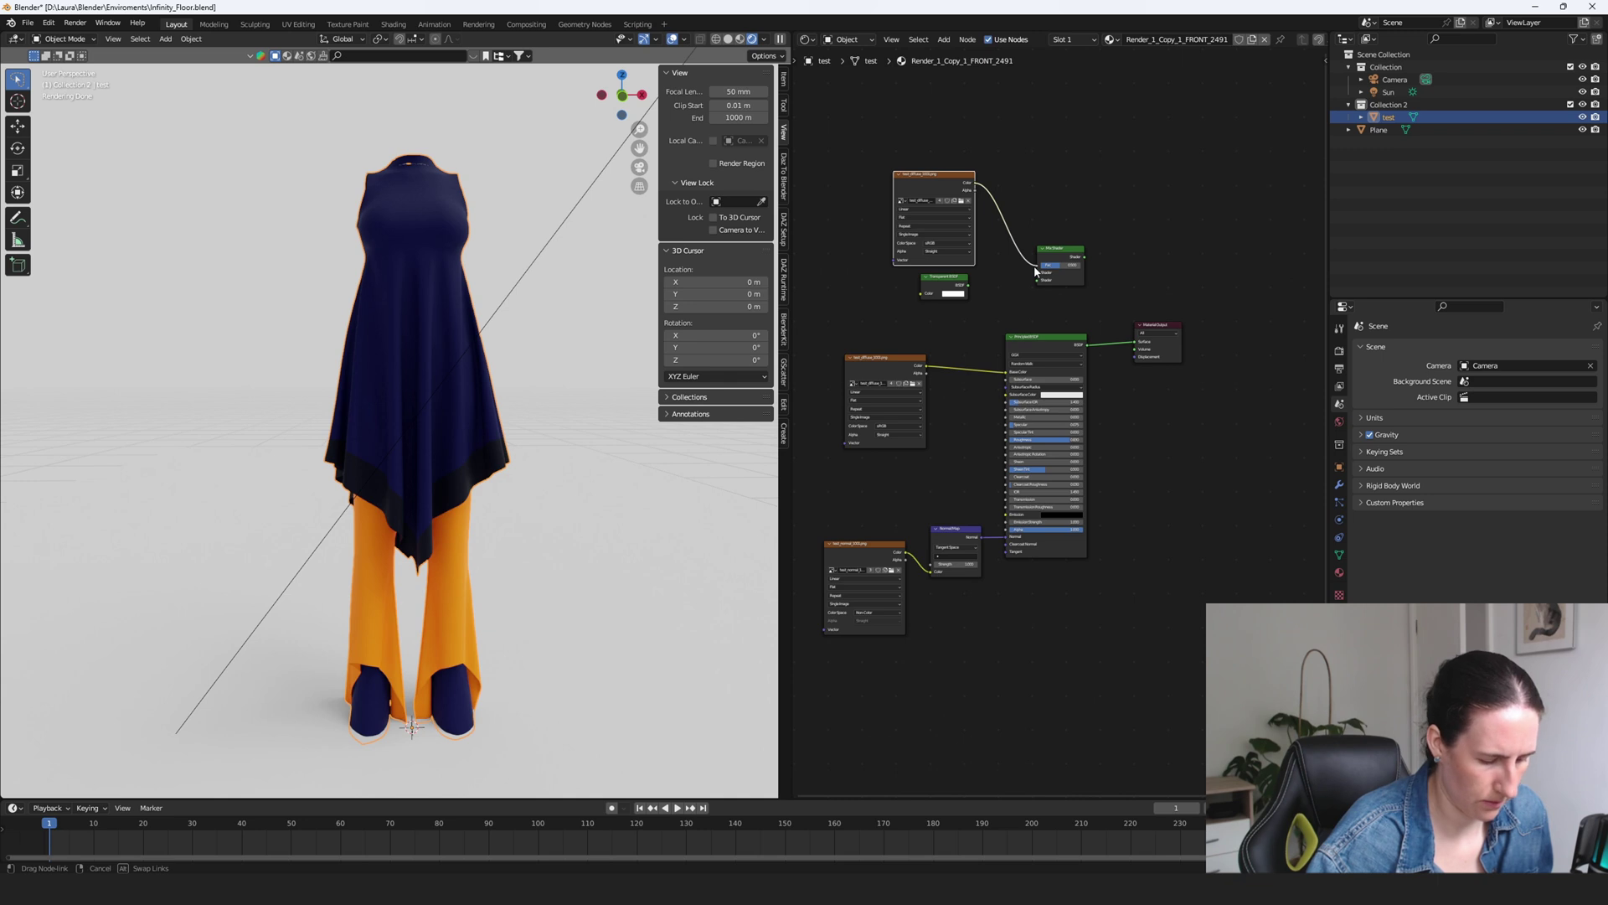
pyautogui.moveTo(1036, 270); pyautogui.dragTo(1039, 276)
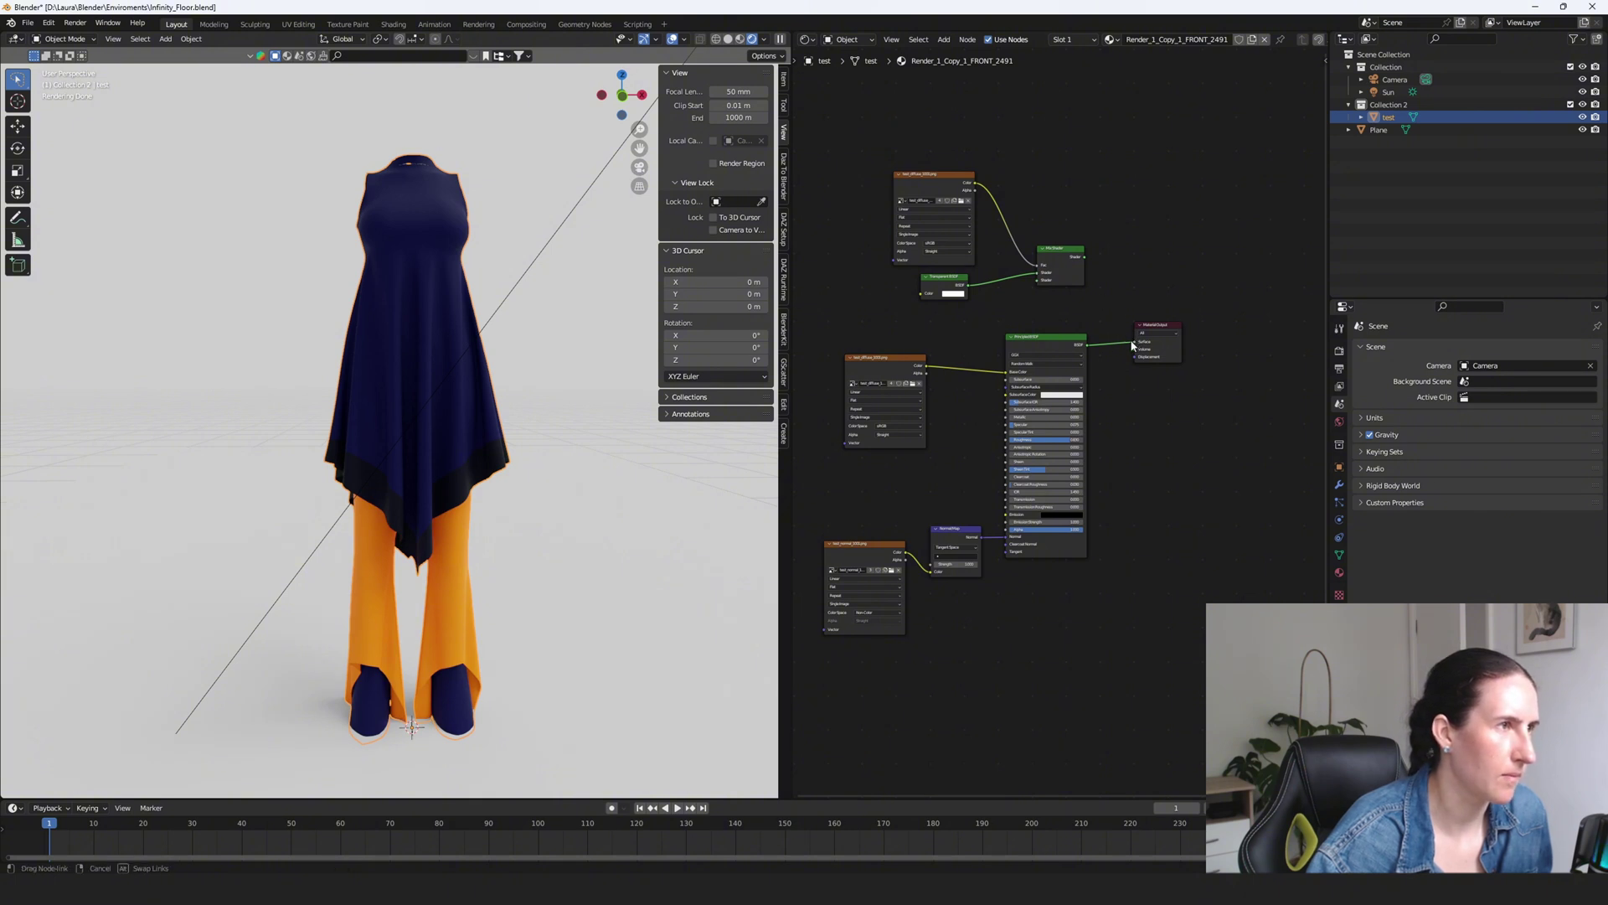
# - Route Principled BSDF into the Mix Shader's second shader and preview the transparent pants
pyautogui.moveTo(1135, 343); pyautogui.dragTo(1040, 280)
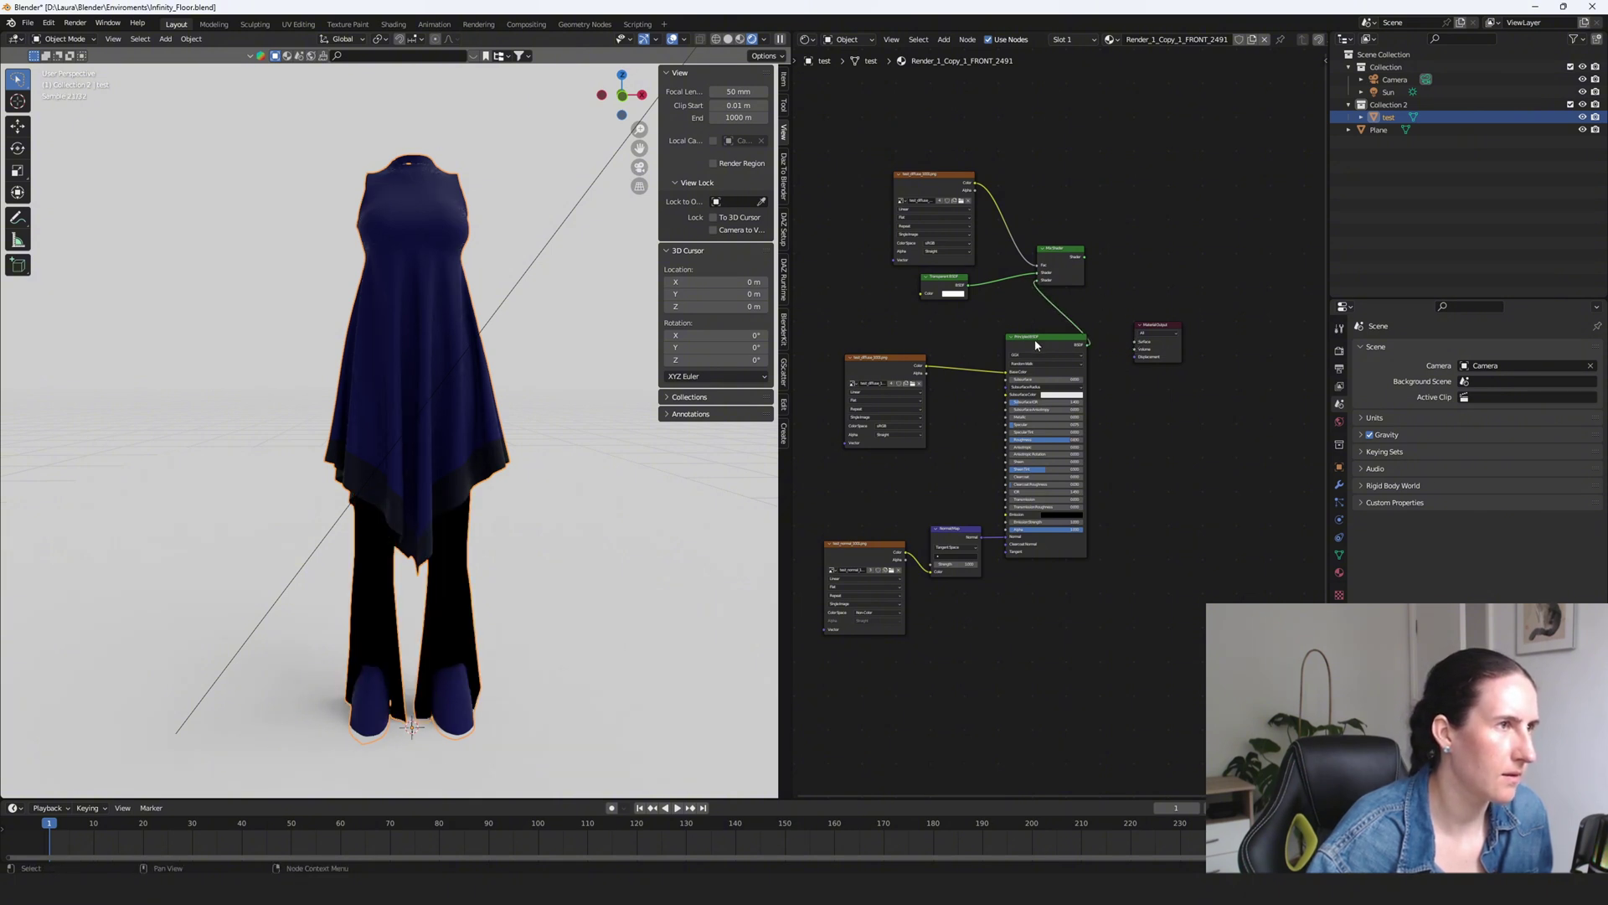
pyautogui.moveTo(1047, 339); pyautogui.dragTo(1032, 340)
pyautogui.moveTo(1066, 254); pyautogui.dragTo(1117, 276)
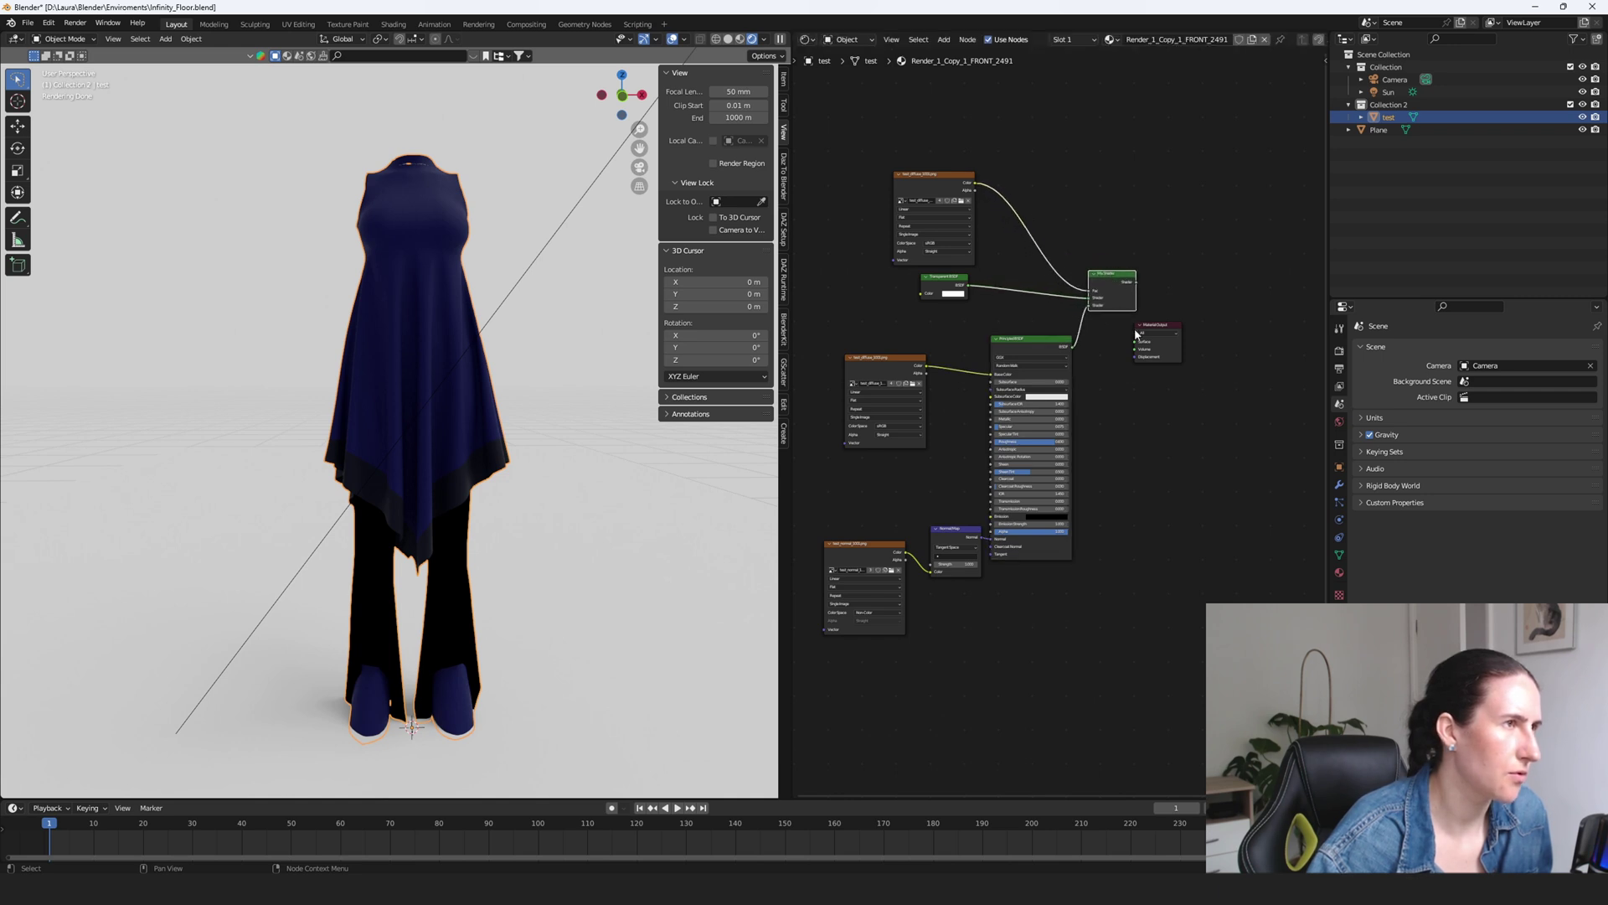
pyautogui.moveTo(1148, 329)
pyautogui.mouseDown()
pyautogui.moveTo(1167, 322)
pyautogui.moveTo(1156, 338)
pyautogui.mouseUp()
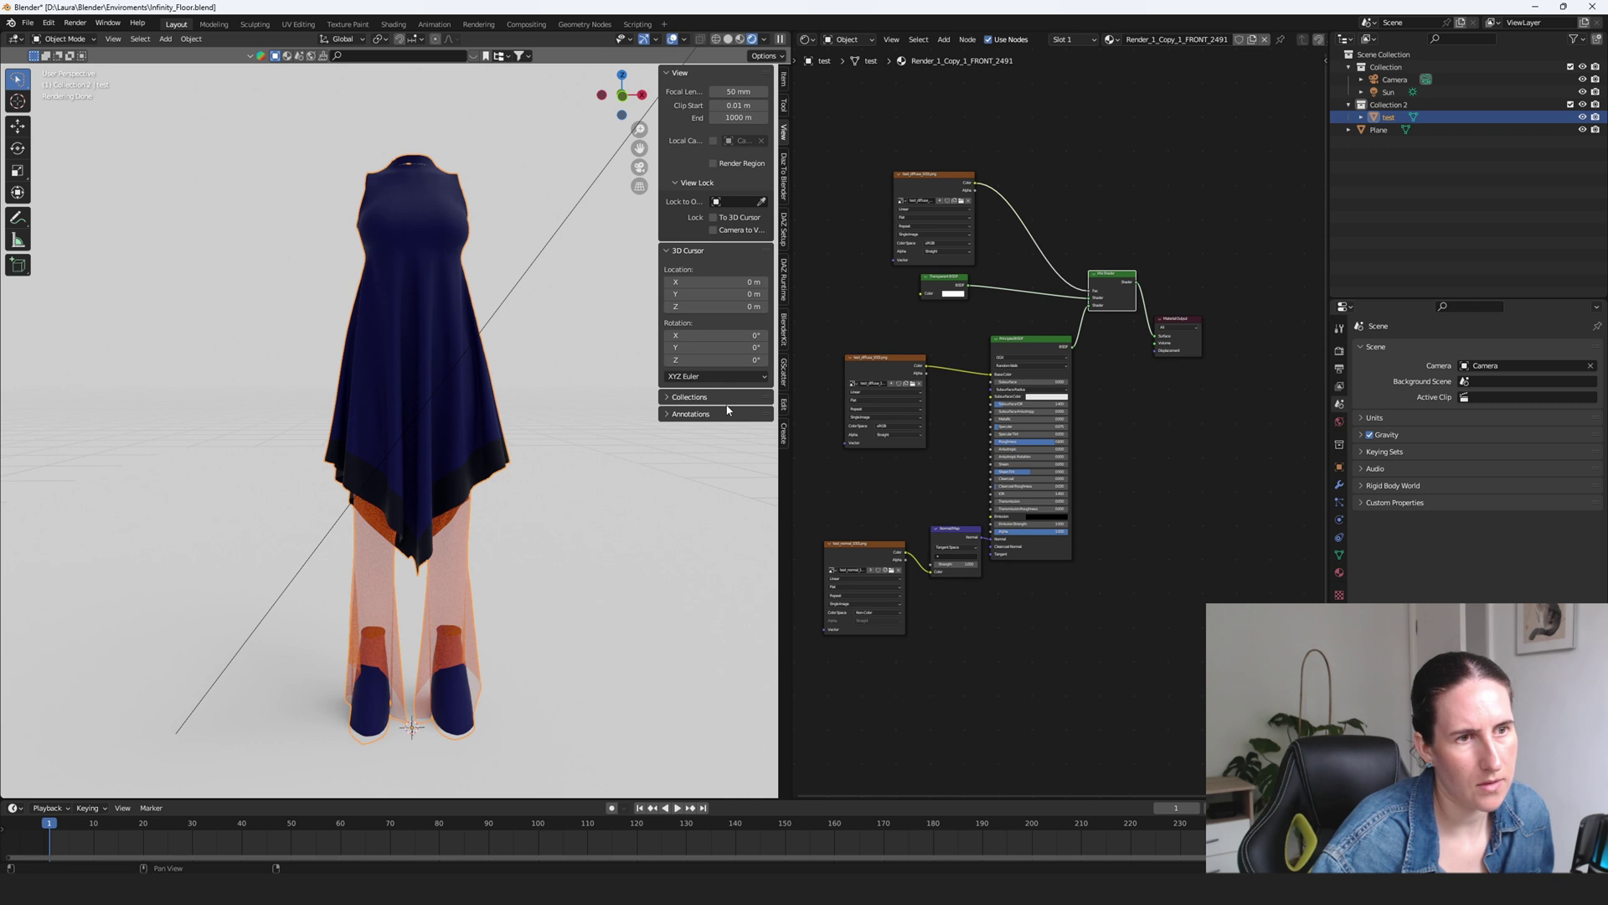
pyautogui.scroll(2, 456, 598)
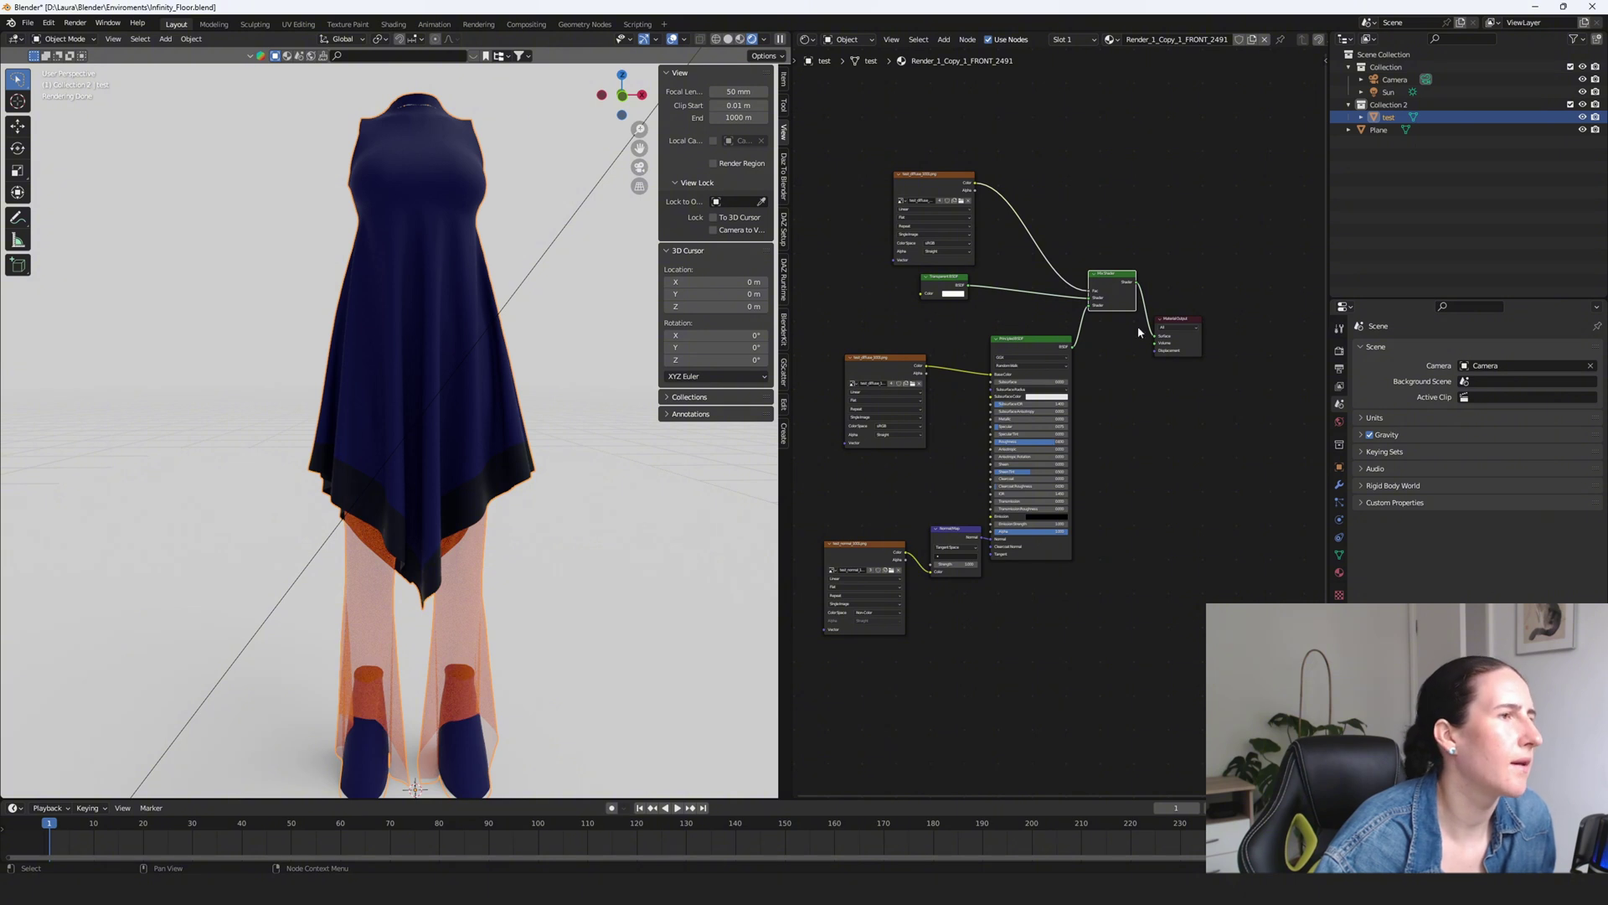
# - Reconnect Principled BSDF straight to Material Output and select the image, Transparent and Mix nodes
pyautogui.moveTo(1169, 159); pyautogui.dragTo(871, 317)
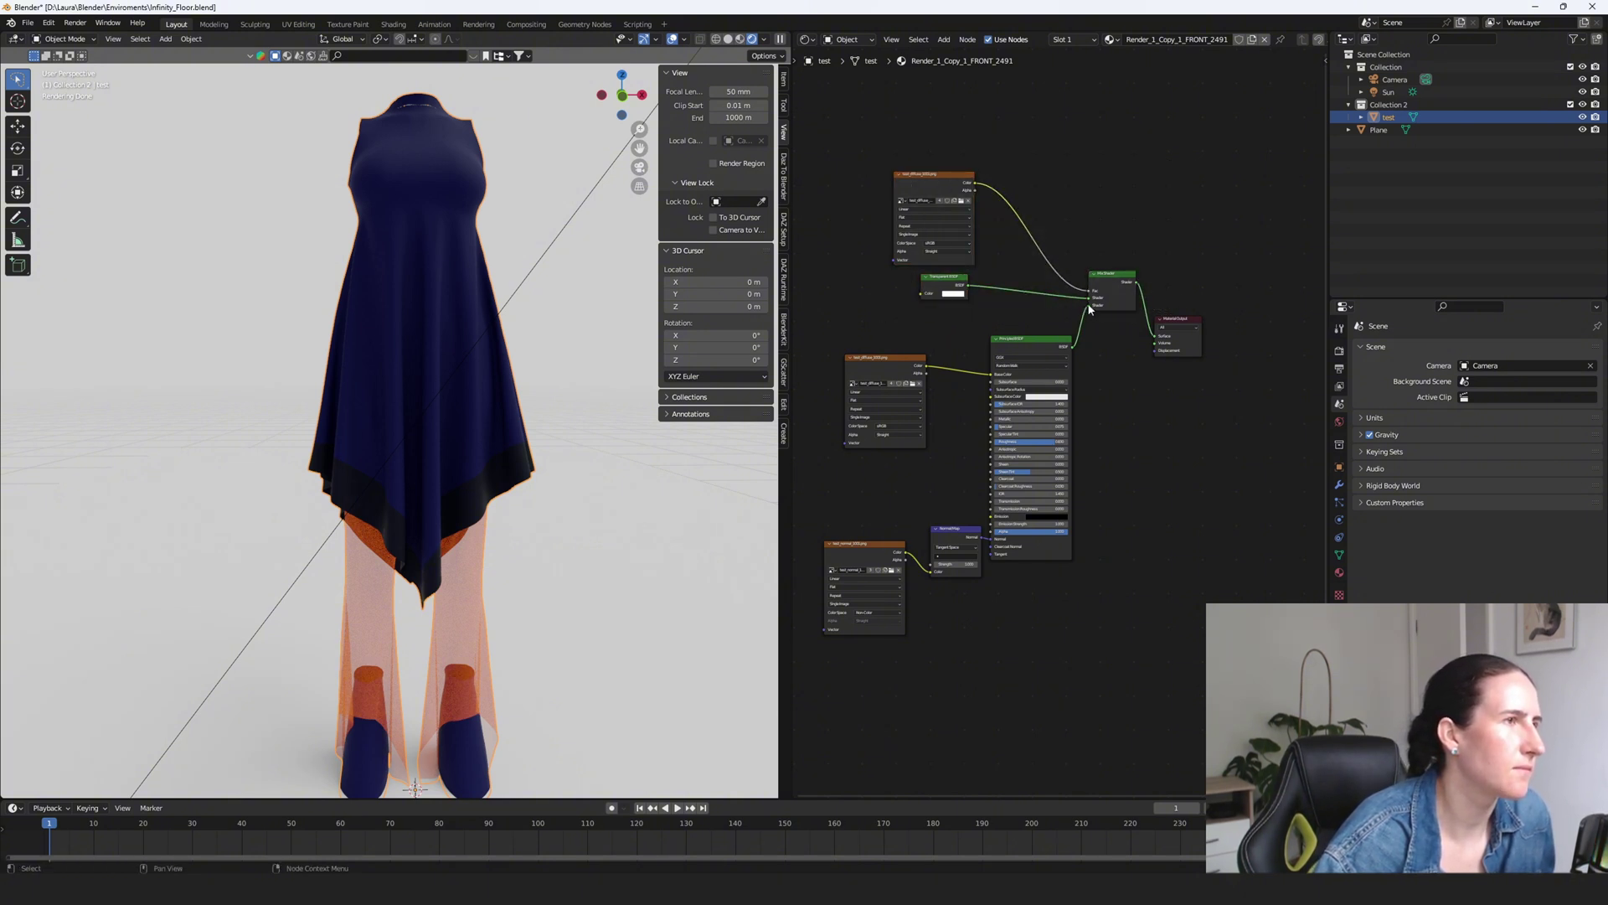
pyautogui.moveTo(1090, 309); pyautogui.dragTo(1156, 336)
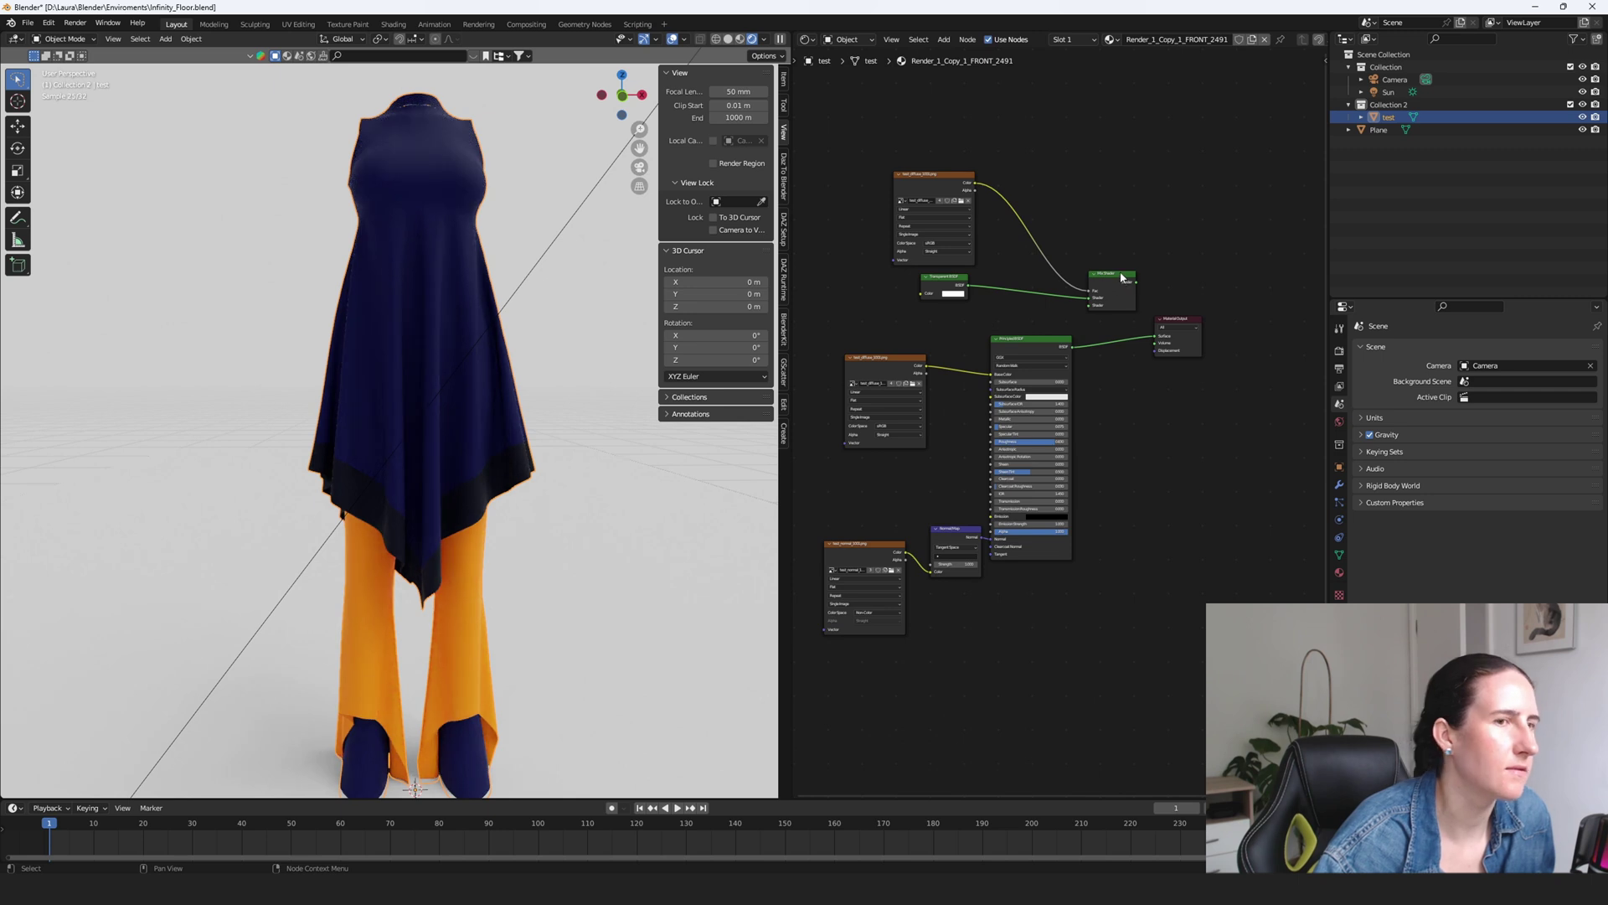
pyautogui.moveTo(1114, 279); pyautogui.dragTo(1091, 252)
pyautogui.moveTo(1181, 158); pyautogui.dragTo(867, 312)
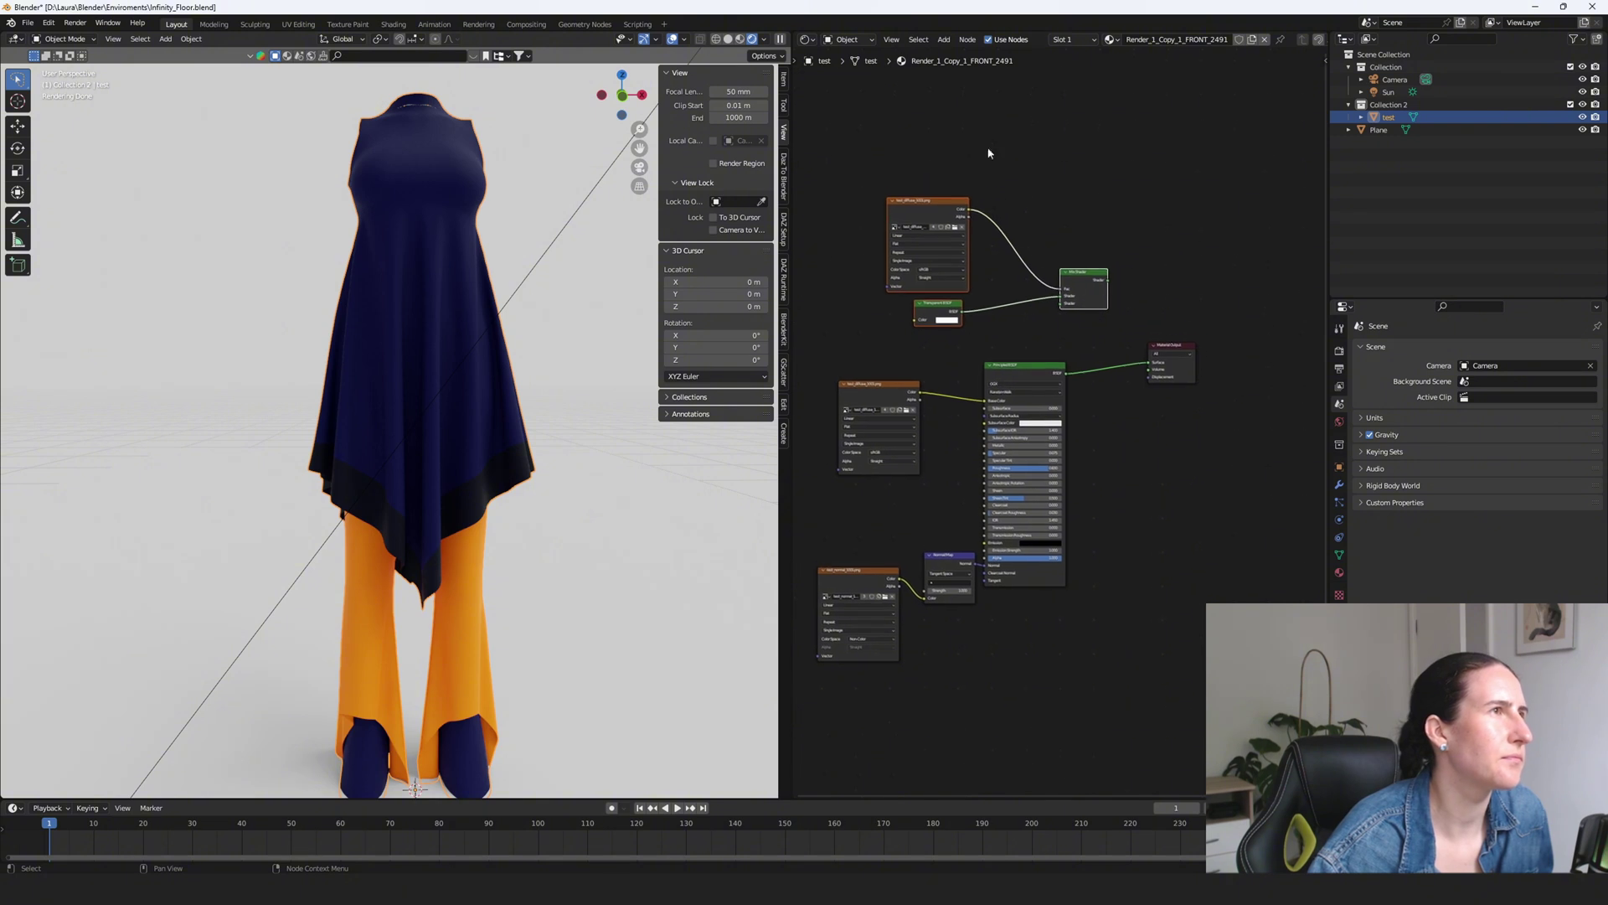
# - On Silk_Double_Georgette_FRONT_2473, paste the transparent mix nodes and route Principled BSDF through the Mix Shader
pyautogui.click(1072, 39)
pyautogui.click(1068, 91)
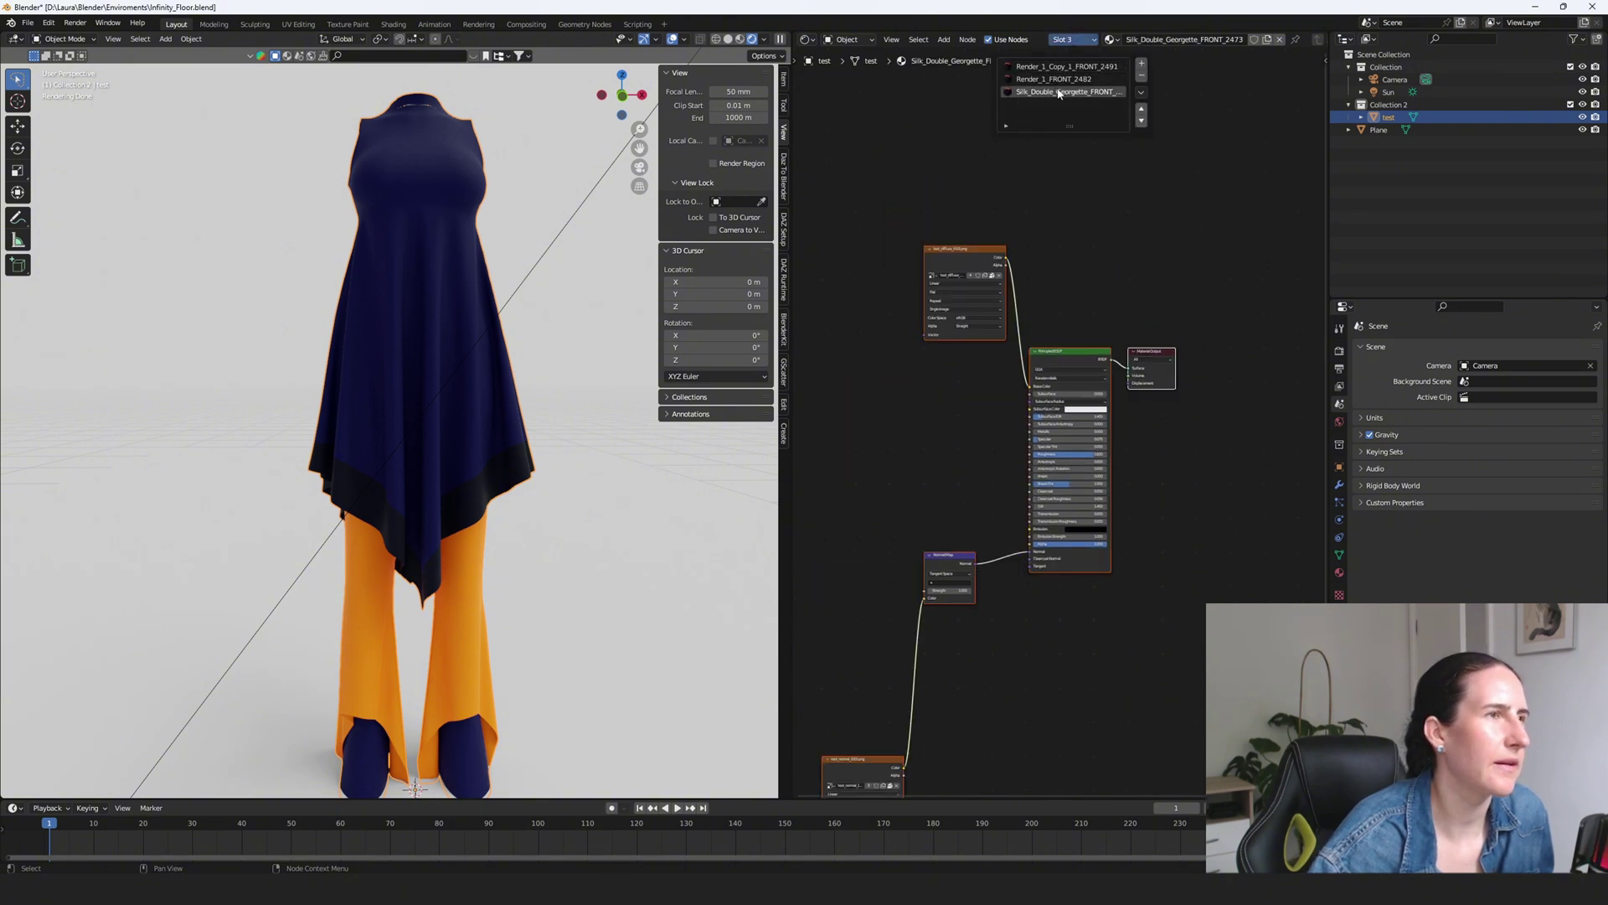
pyautogui.moveTo(867, 765); pyautogui.dragTo(864, 685)
pyautogui.click(1297, 176)
pyautogui.moveTo(1156, 269); pyautogui.dragTo(1253, 266)
pyautogui.moveTo(998, 165); pyautogui.dragTo(985, 217, button='middle')
pyautogui.moveTo(985, 217); pyautogui.dragTo(953, 270)
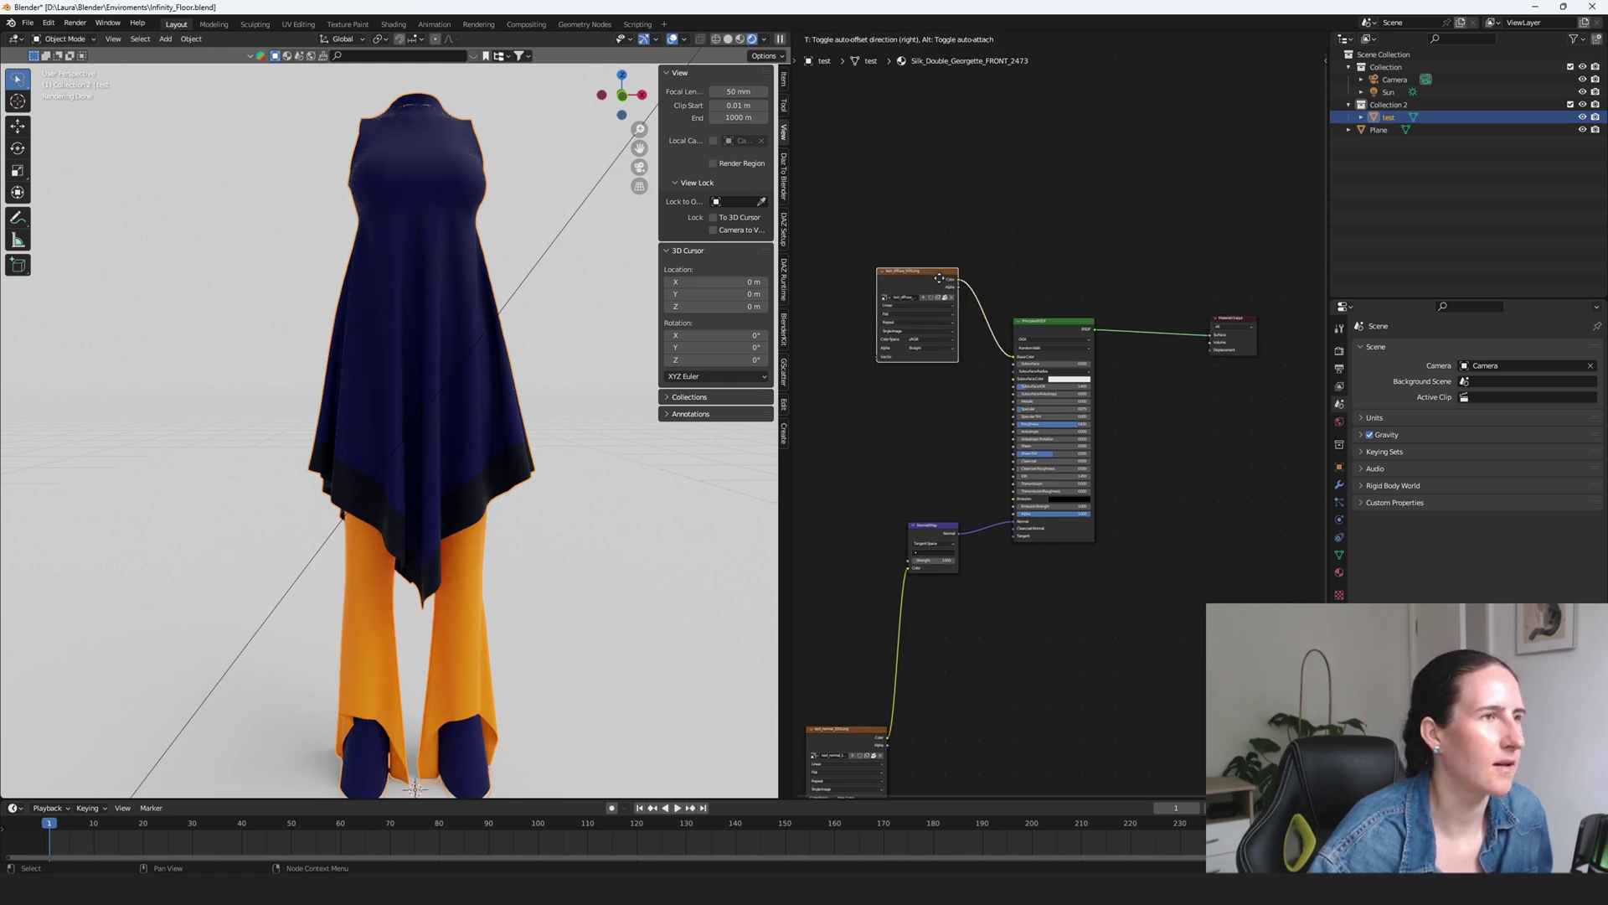
pyautogui.hotkey('ctrl', 'v')
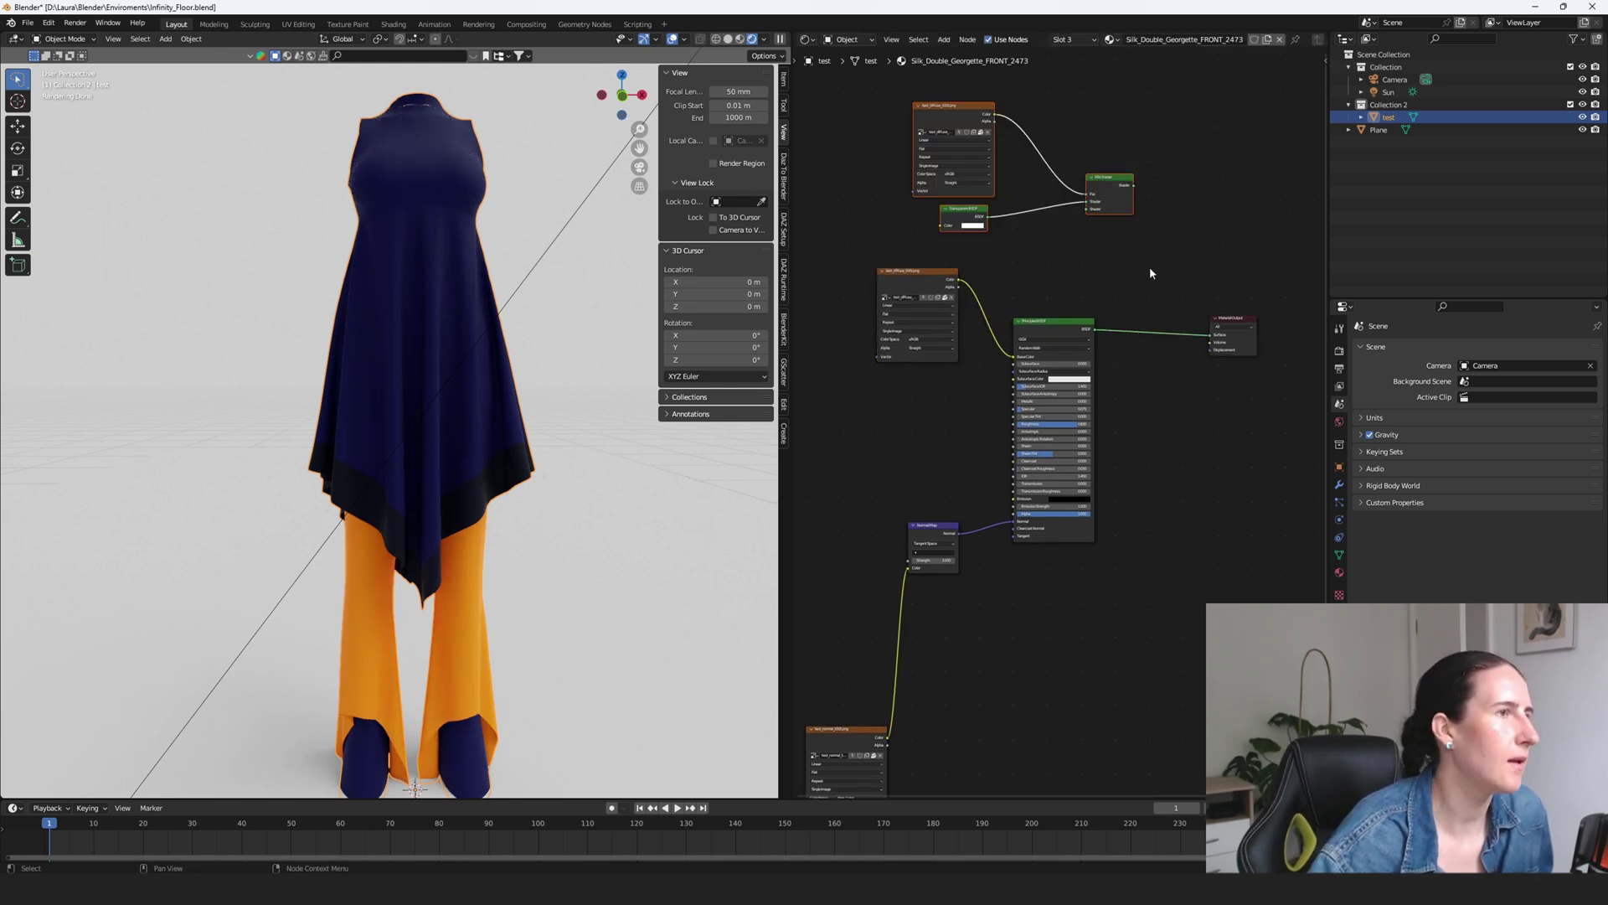
pyautogui.moveTo(1211, 335)
pyautogui.mouseDown()
pyautogui.moveTo(1085, 207)
pyautogui.moveTo(1139, 201)
pyautogui.moveTo(1211, 338)
pyautogui.mouseUp()
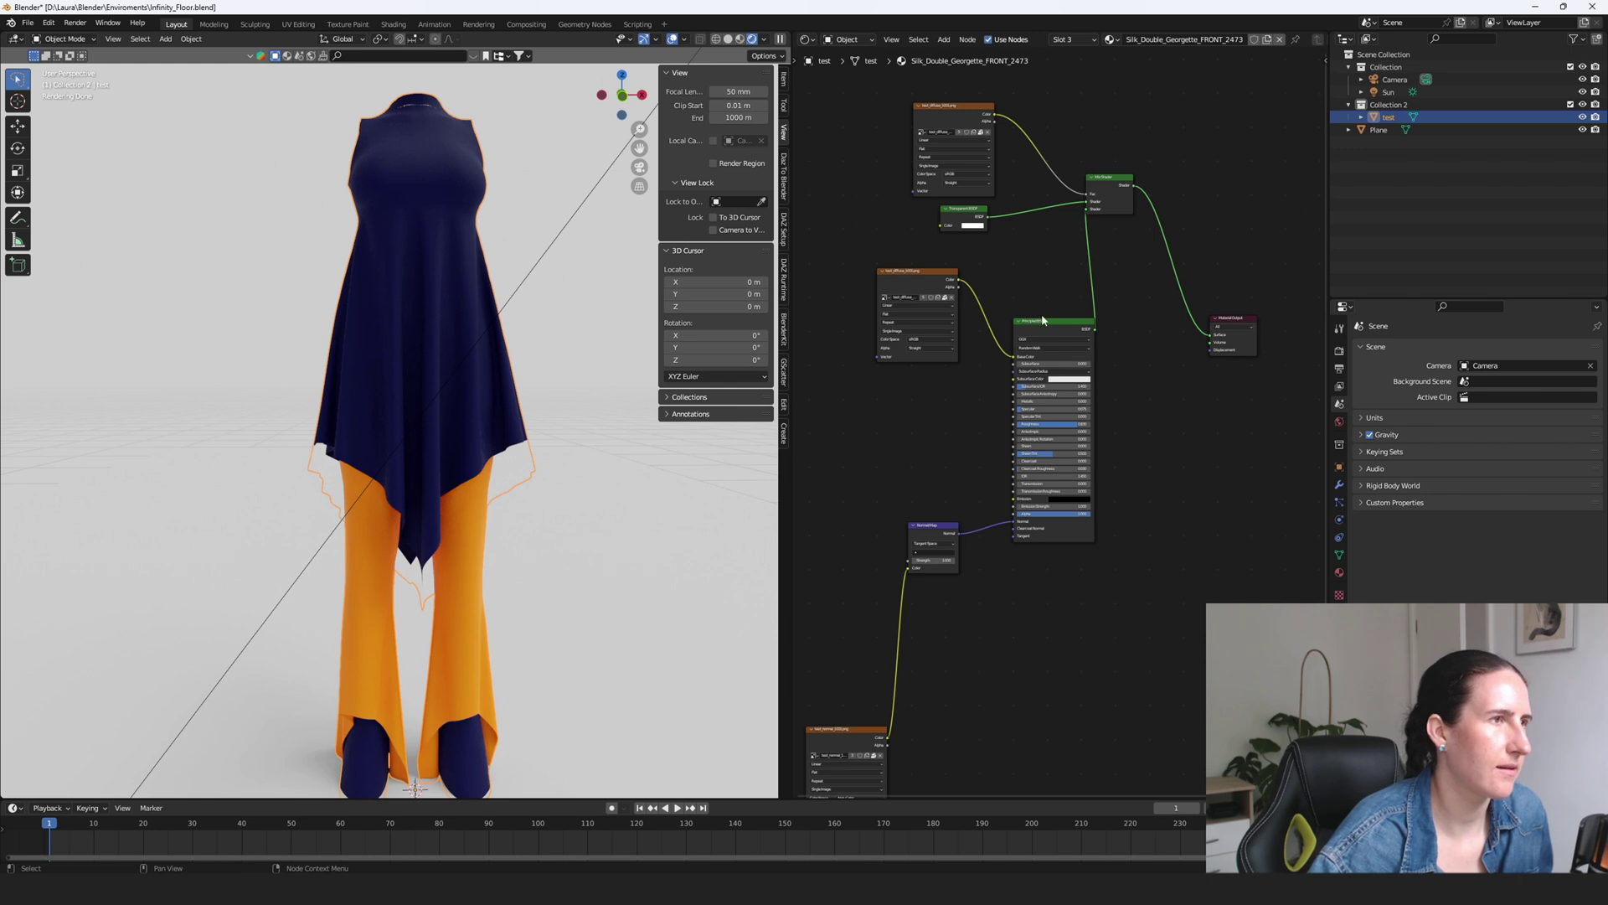
# - Tint the Transparent BSDF colour blue, then tidy the normal-map and Principled BSDF nodes
pyautogui.click(973, 226)
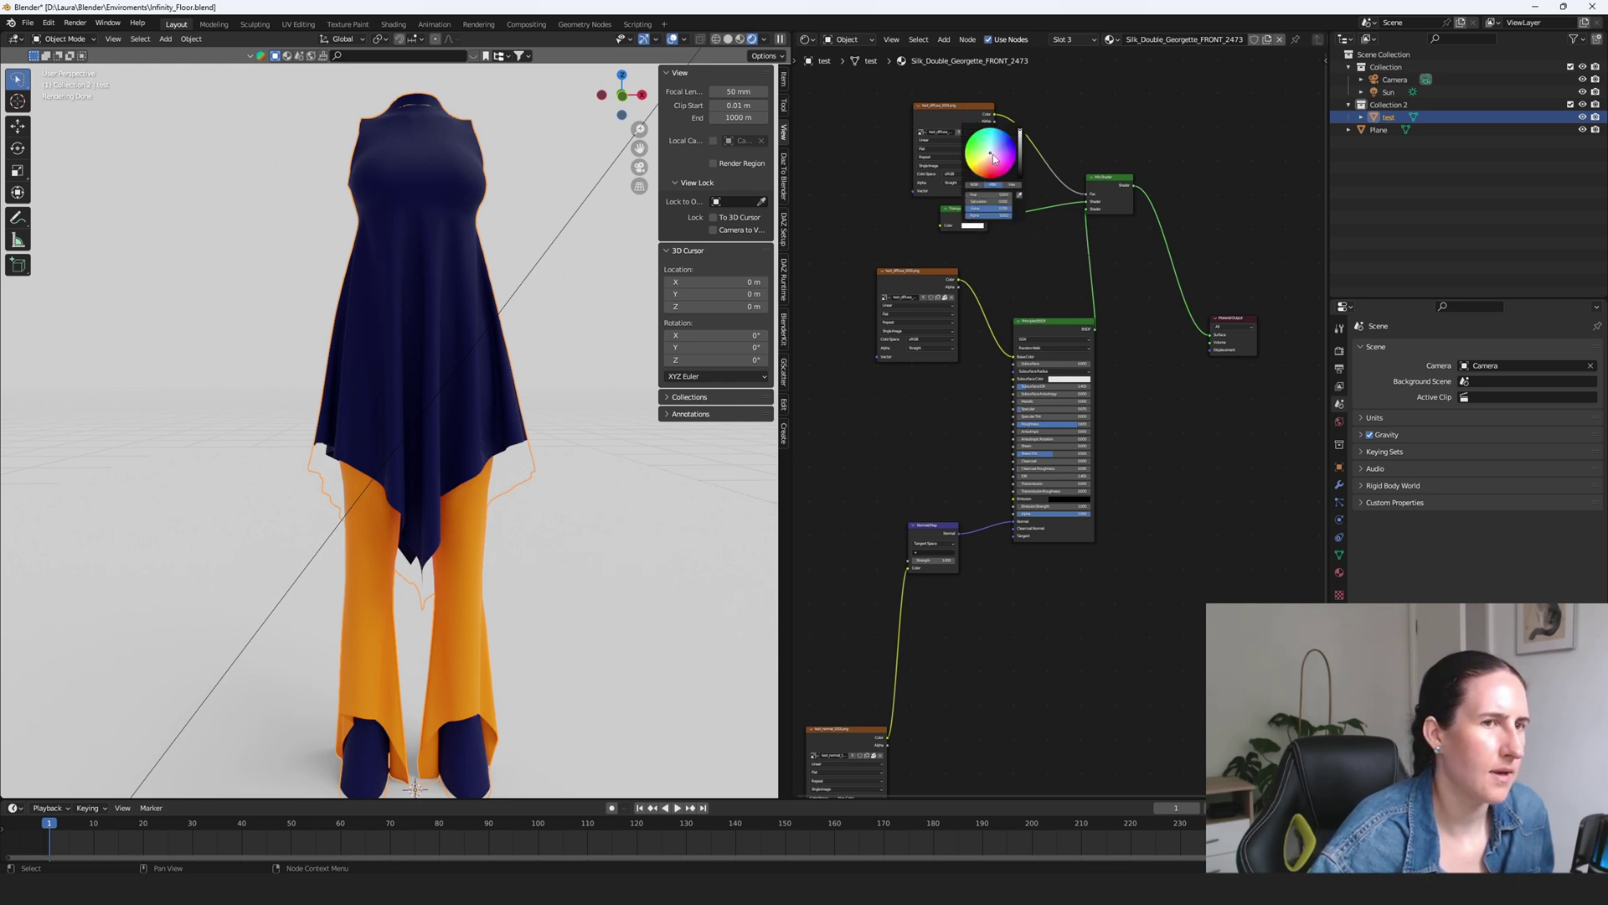
pyautogui.moveTo(995, 158); pyautogui.dragTo(984, 153)
pyautogui.moveTo(1006, 149); pyautogui.dragTo(1019, 135)
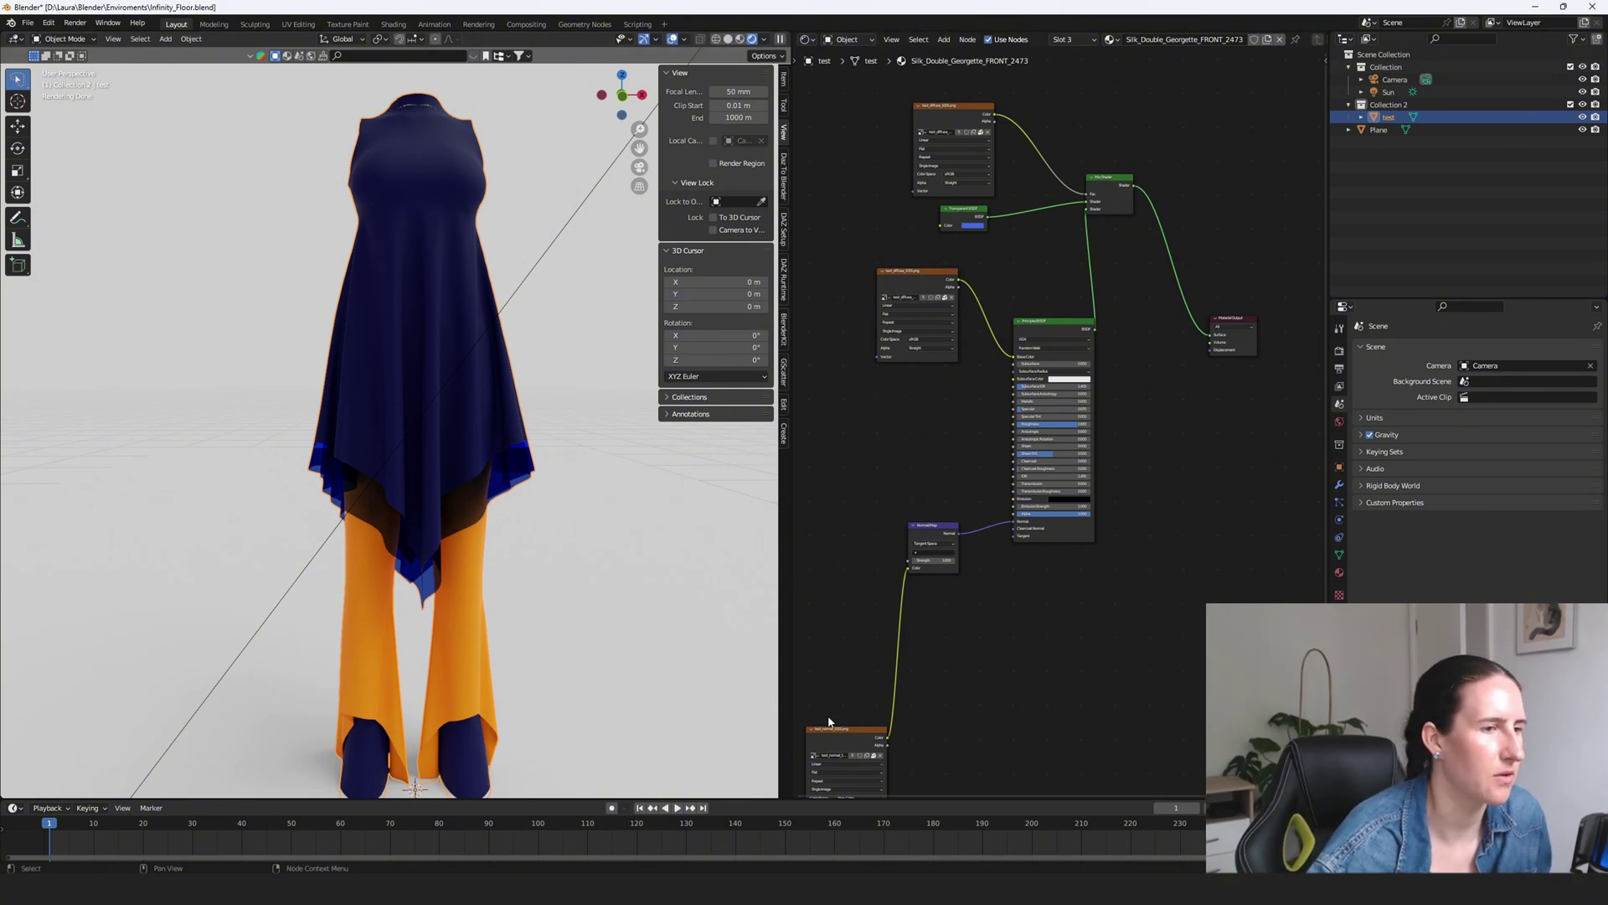
pyautogui.moveTo(827, 725); pyautogui.dragTo(848, 578)
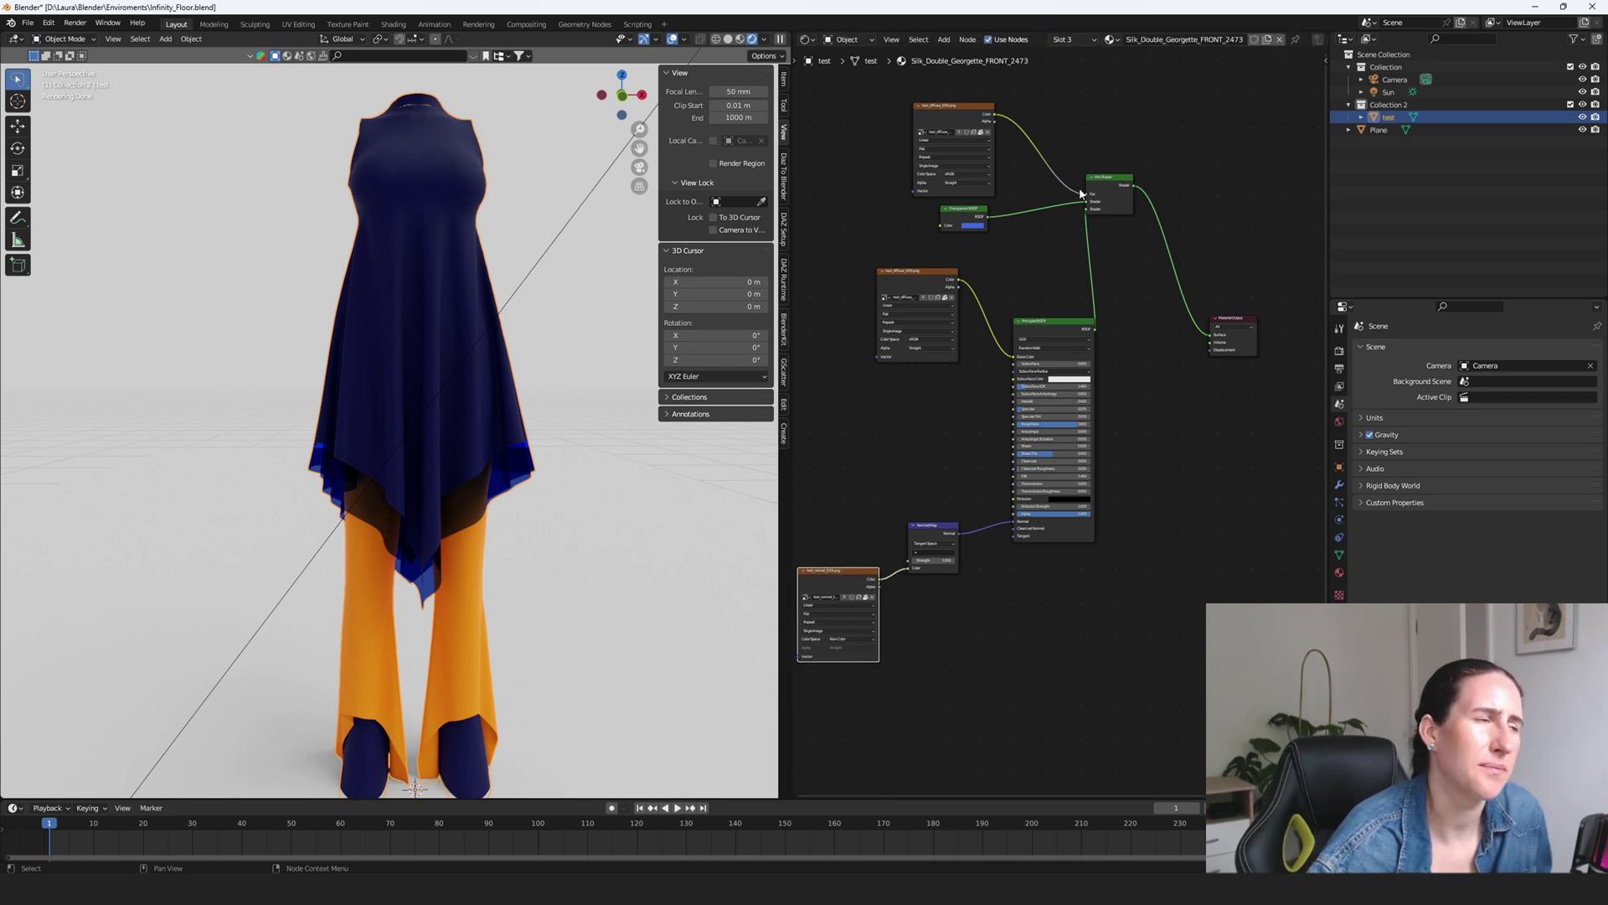
pyautogui.moveTo(1049, 328); pyautogui.dragTo(1034, 330)
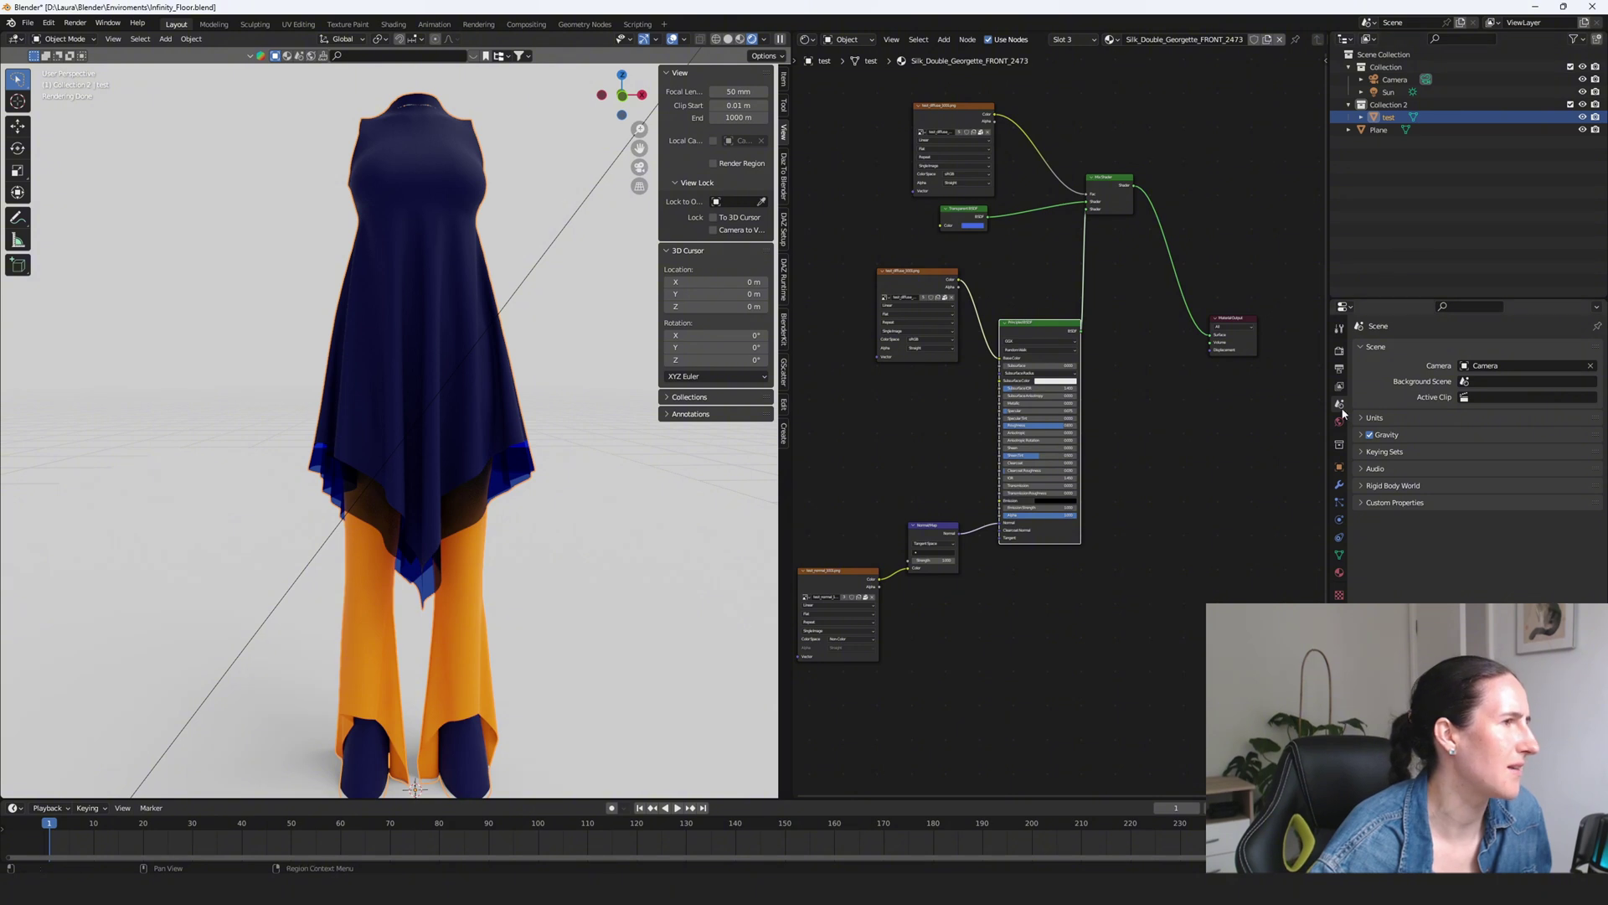
# - Bring up the Render properties and the Render Engine choices, showing Cycles on GPU Compute
pyautogui.click(1340, 369)
pyautogui.click(1340, 350)
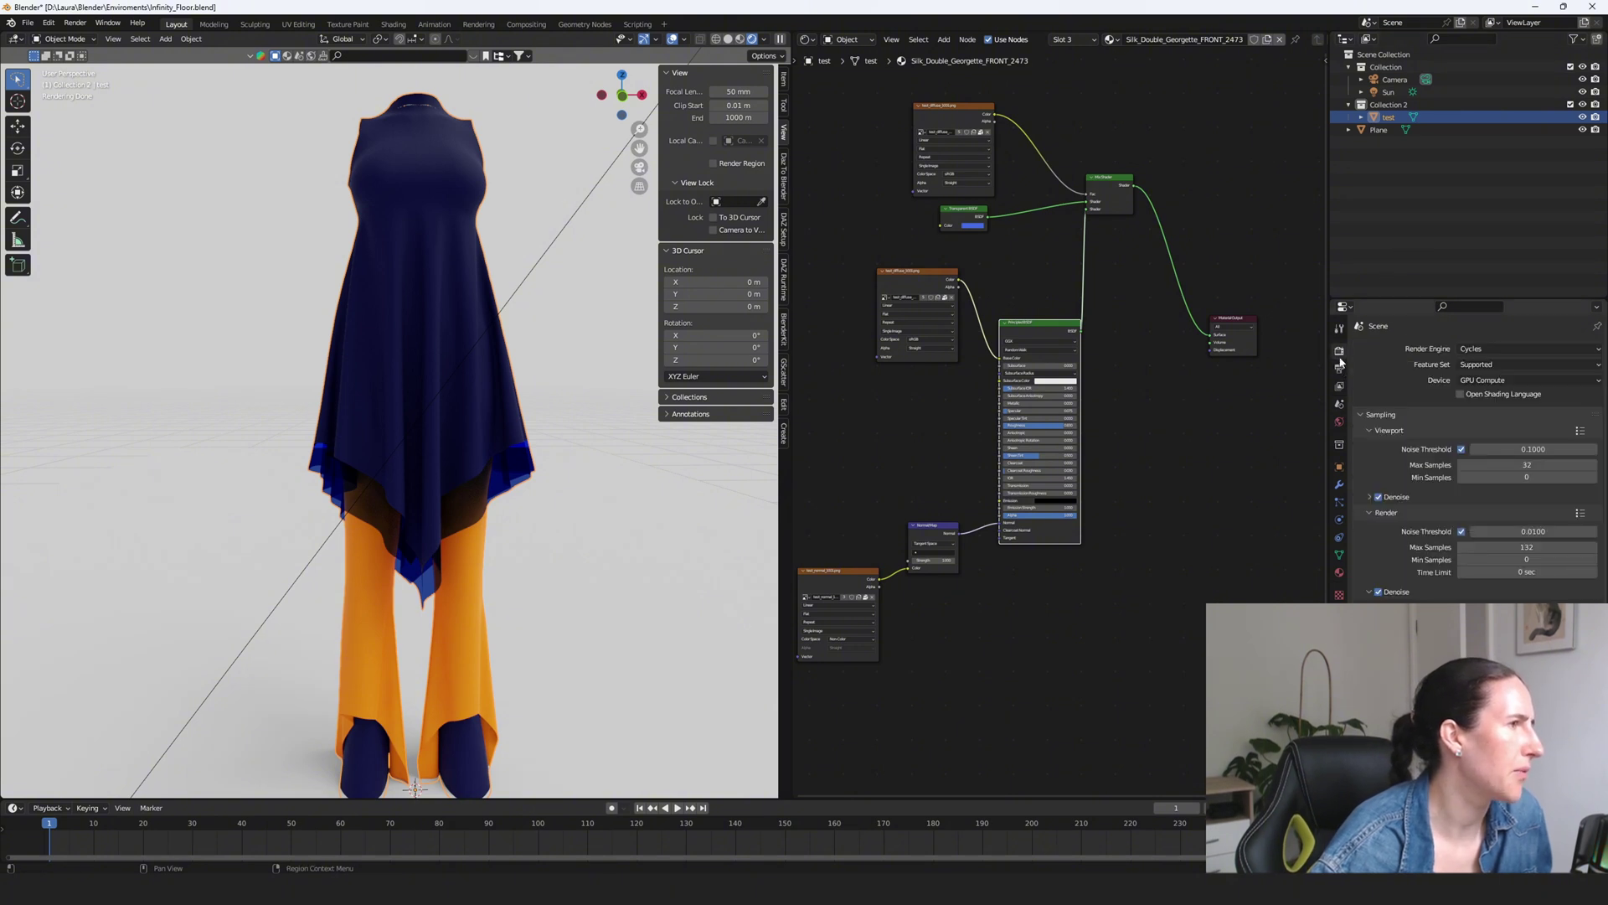
pyautogui.click(1487, 349)
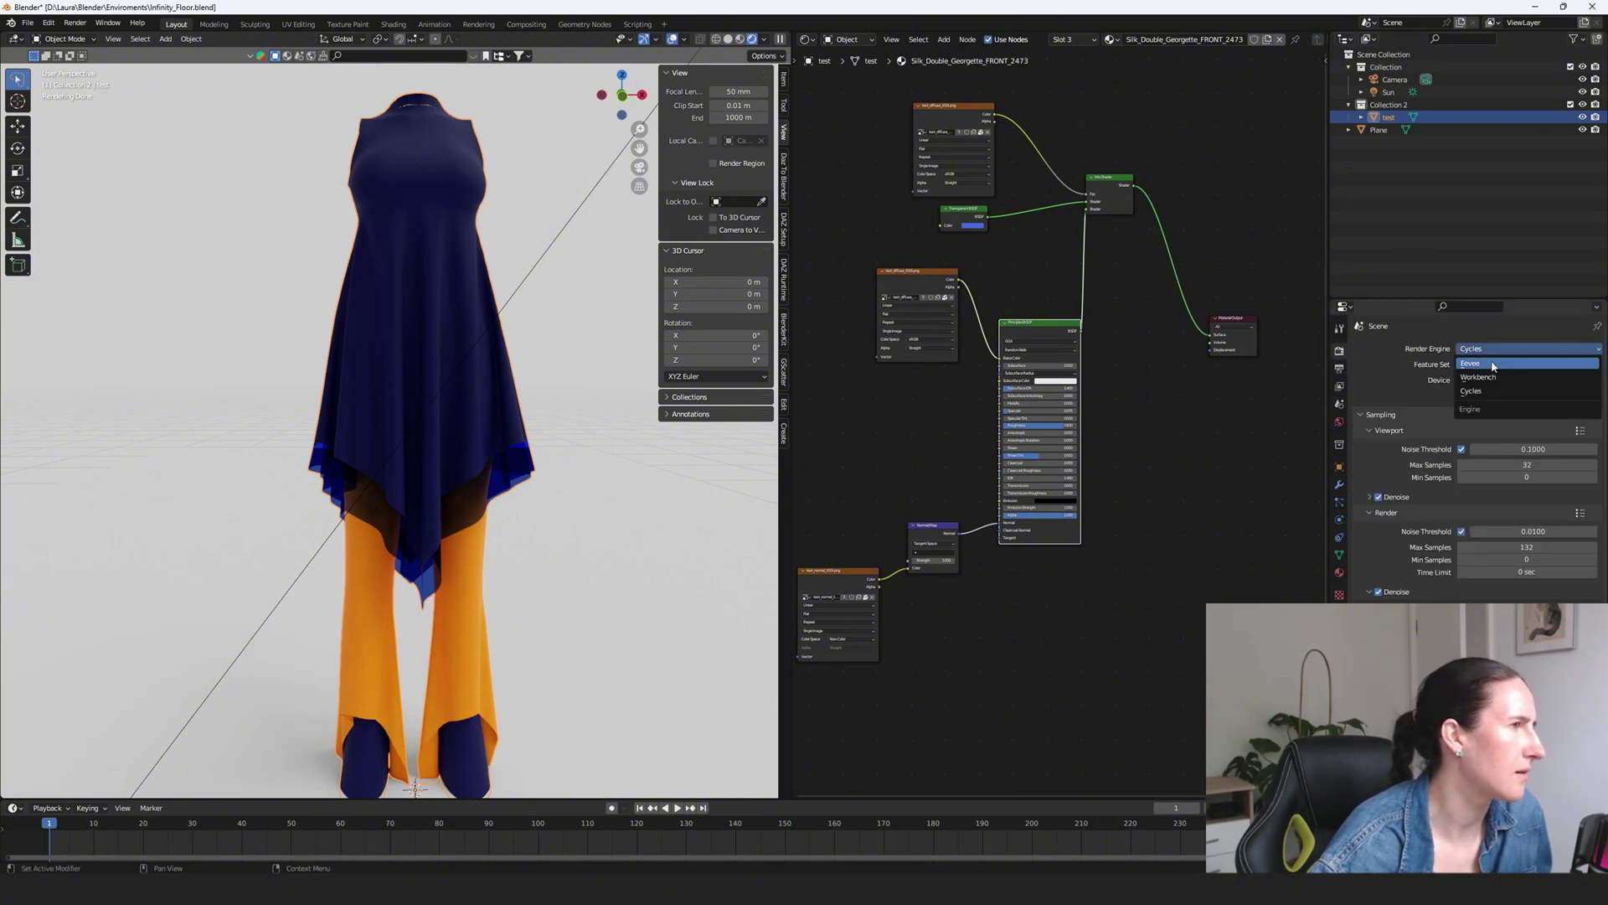